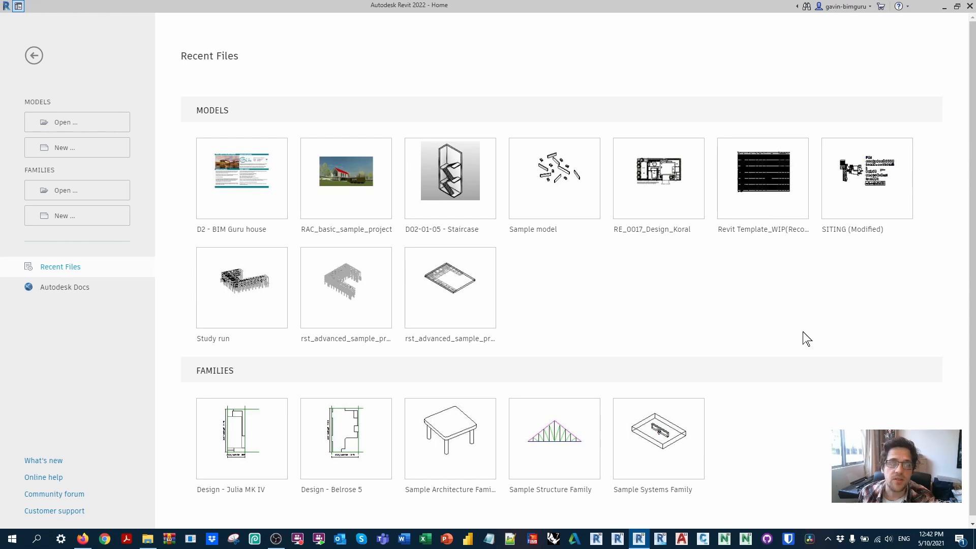
Step: Create a new family from the Metric Detail Item.rft template
click(113, 209)
scroll(457, 244, down, 5)
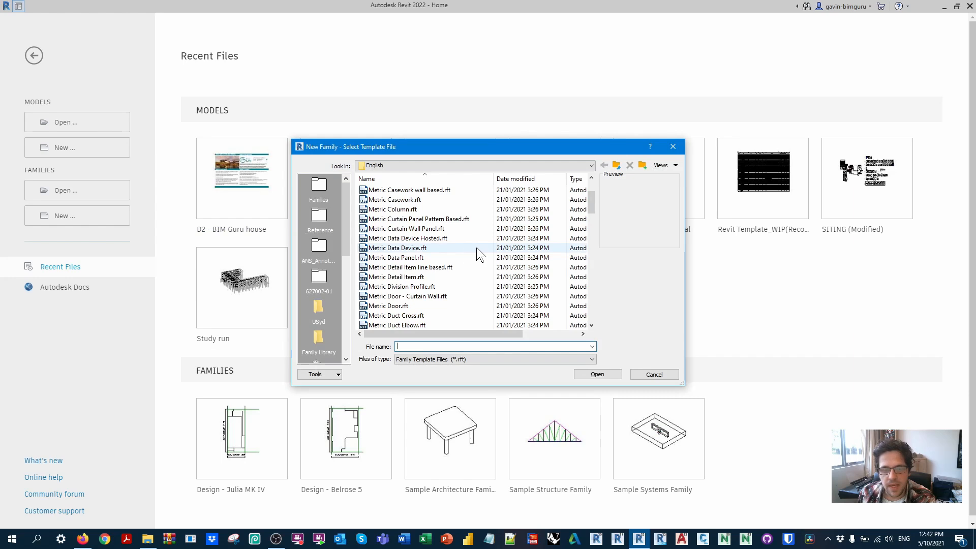
click(435, 279)
click(612, 375)
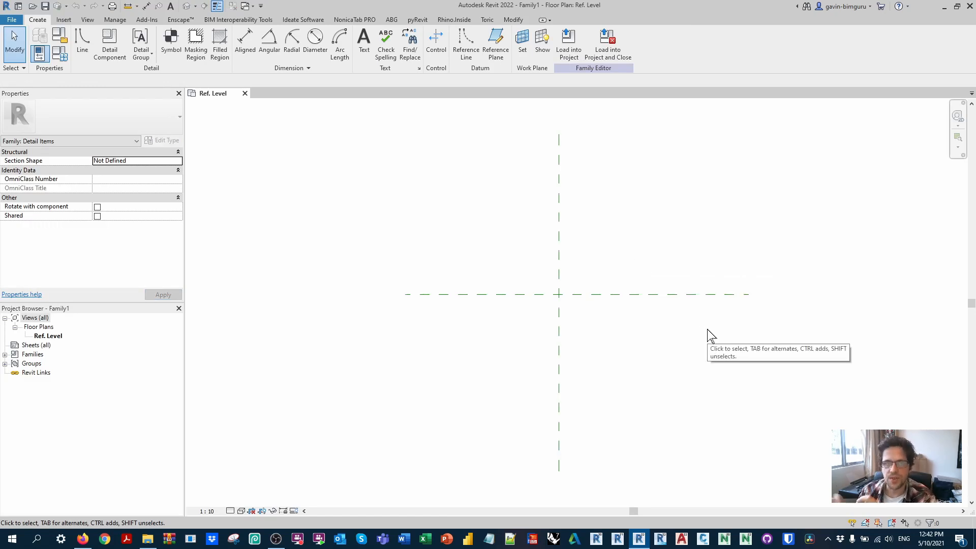
Step: Place a vertical reference plane about 1126 mm right of the centre and a horizontal one about 1145 mm above it
middle_drag(702, 340, 683, 350)
key(r)
key(p)
click(677, 339)
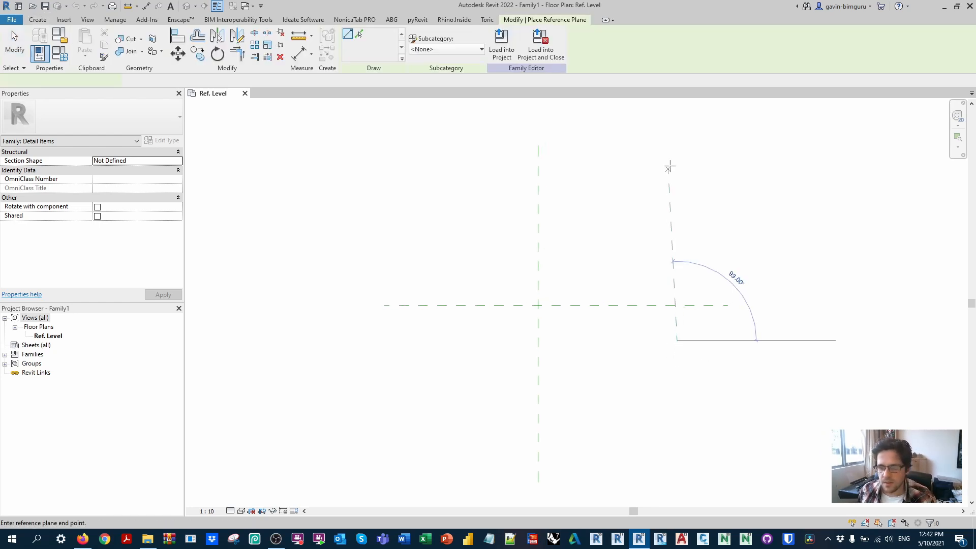
click(676, 148)
click(721, 163)
click(495, 162)
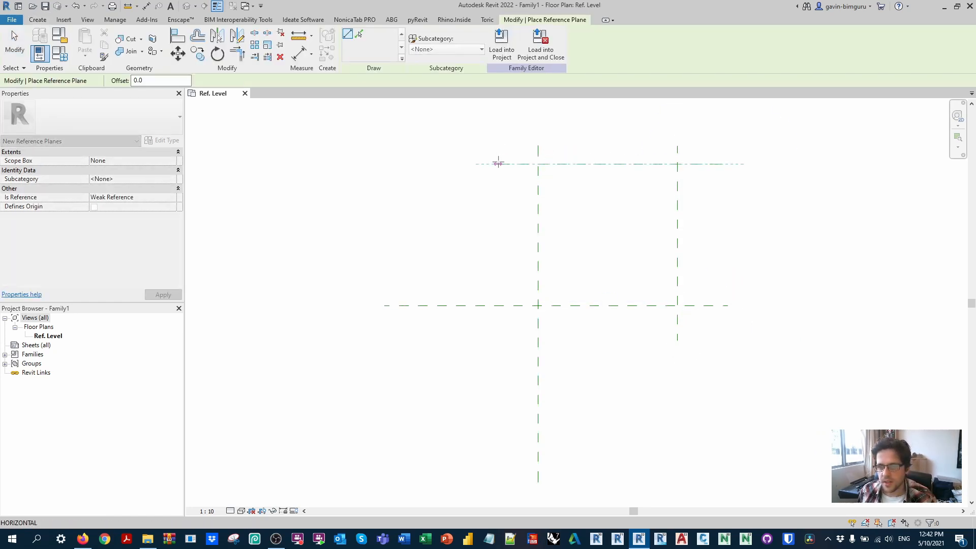
key(Escape)
key(Escape)
Step: Assign the Left reference to the original vertical reference plane and name it Left
click(537, 214)
click(179, 213)
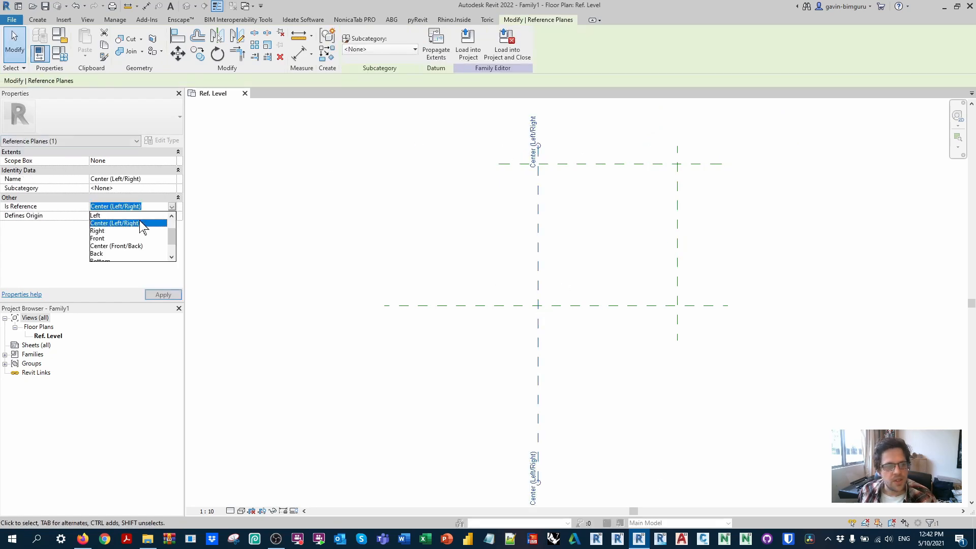
click(130, 222)
click(152, 179)
text(Left)
Step: Set the upper horizontal reference plane's reference type to Front
click(606, 165)
click(171, 207)
click(172, 206)
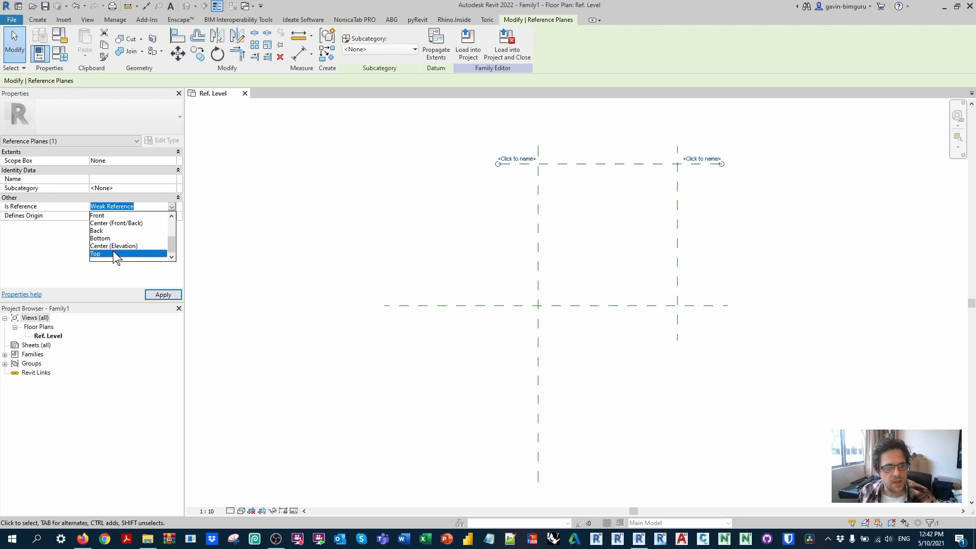
click(117, 216)
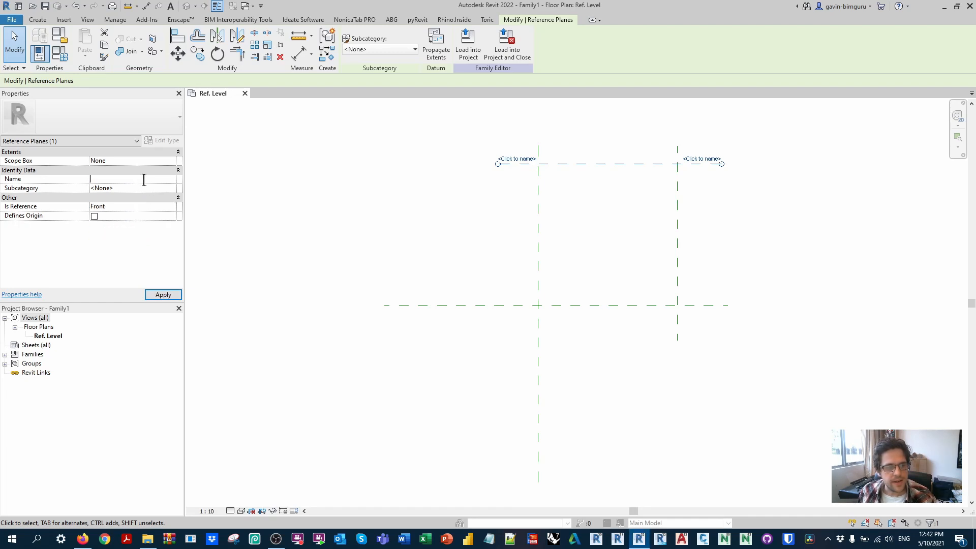
Step: Set the original horizontal reference plane's reference type to Back and name it Back
click(490, 305)
click(172, 207)
click(172, 206)
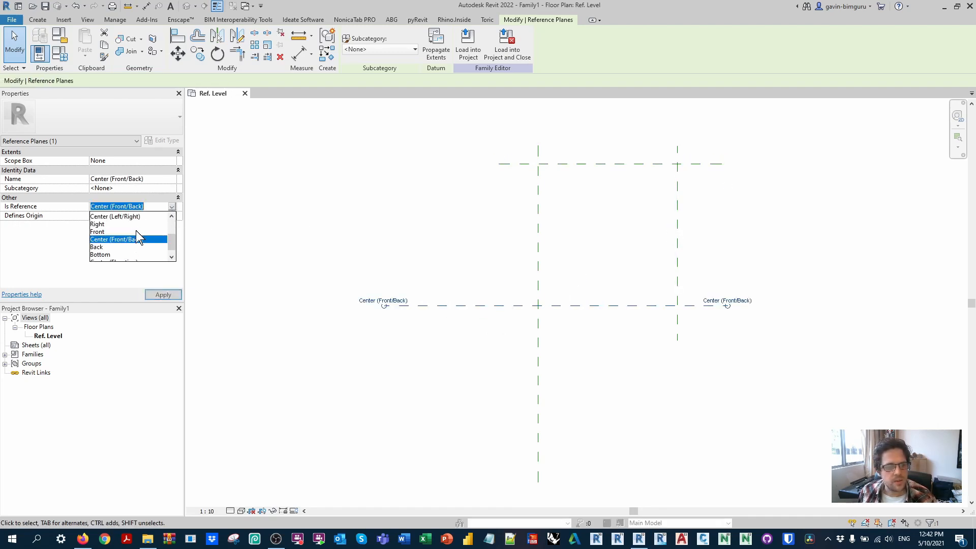
click(134, 247)
click(162, 178)
text(Back)
Step: Set the new vertical reference plane's reference type to Right and name it Right
click(687, 204)
click(678, 199)
click(173, 207)
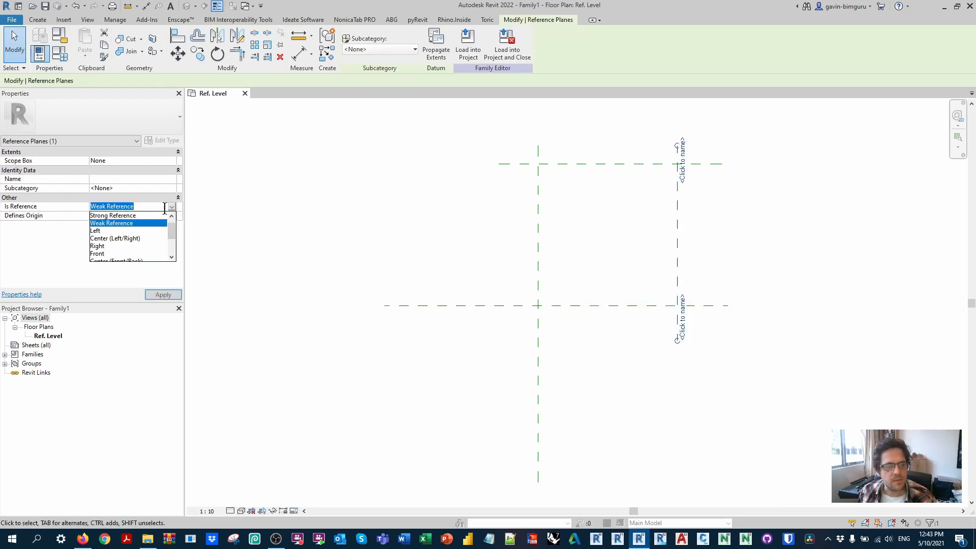
click(113, 246)
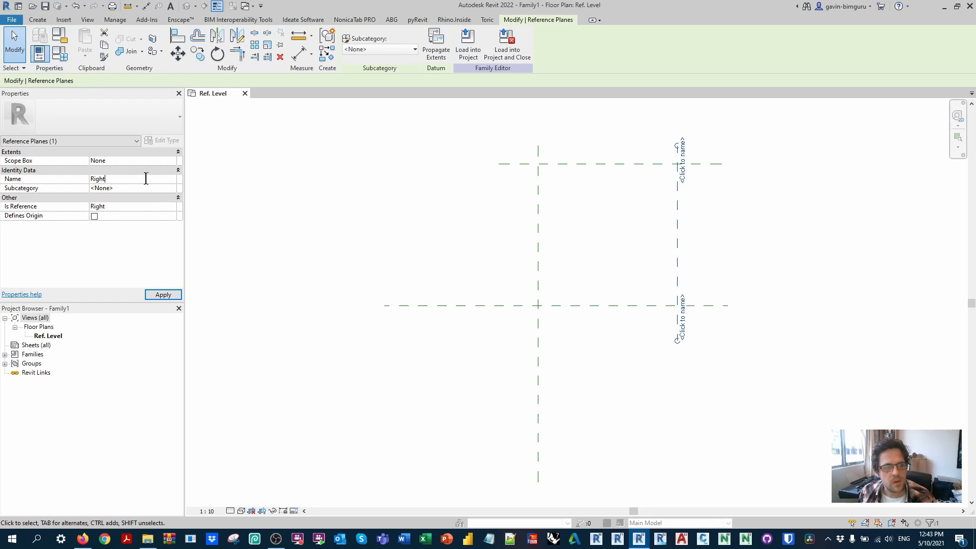
click(326, 116)
Step: Sketch a rectangular filled region boundary around the reference plane area using the Detail Items line subcategory
click(38, 20)
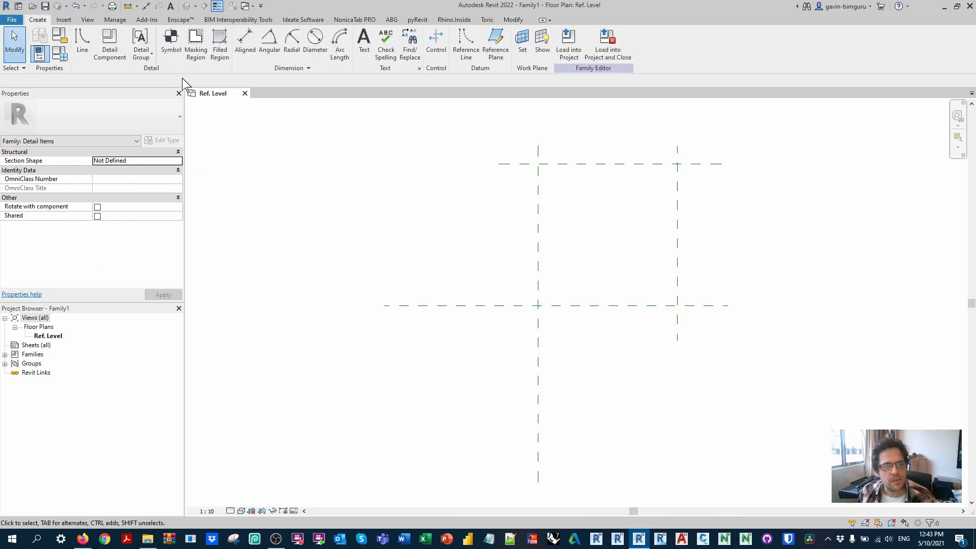
click(220, 49)
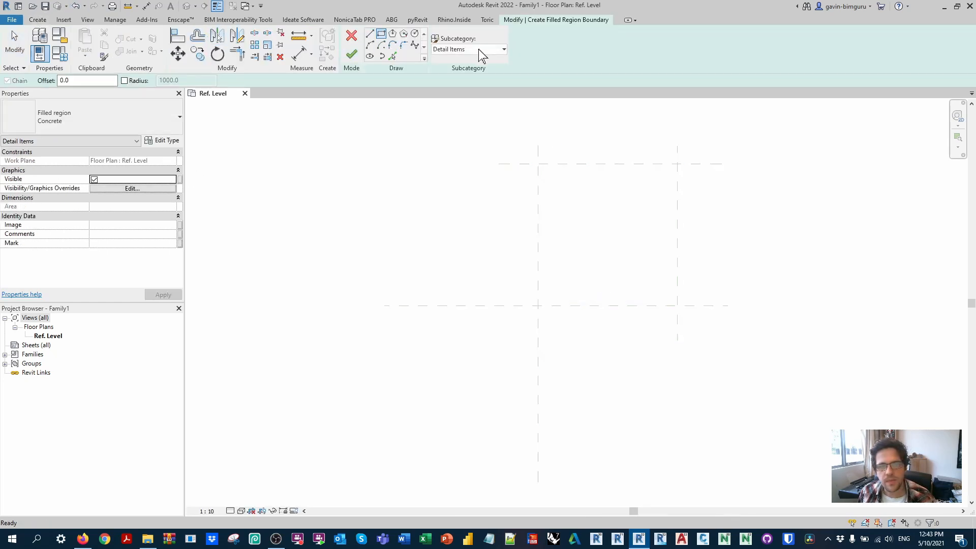
click(479, 49)
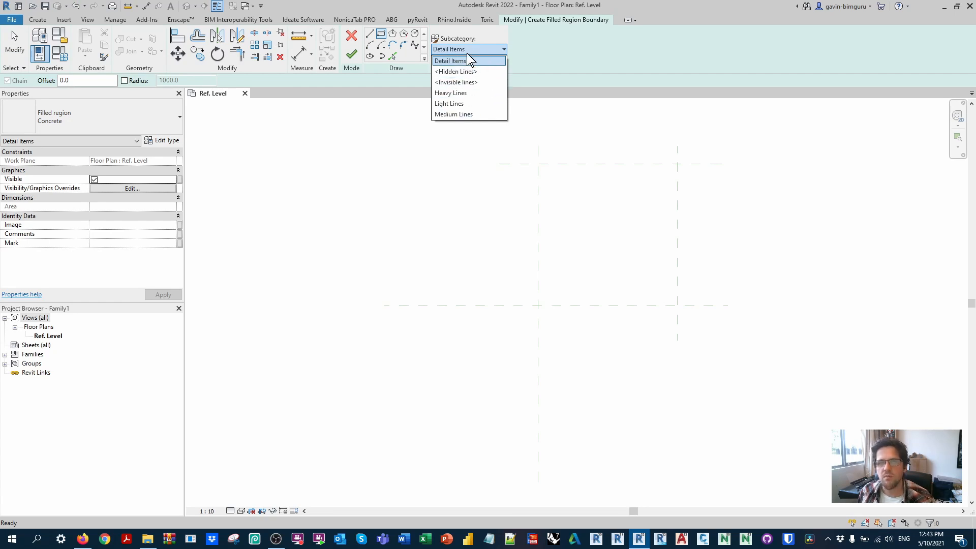
click(470, 60)
click(523, 155)
click(708, 282)
Step: Align and lock all four boundary edges to the surrounding reference planes and finish the filled region
key(a)
key(l)
click(664, 305)
click(572, 281)
click(525, 207)
click(618, 164)
click(624, 156)
click(677, 160)
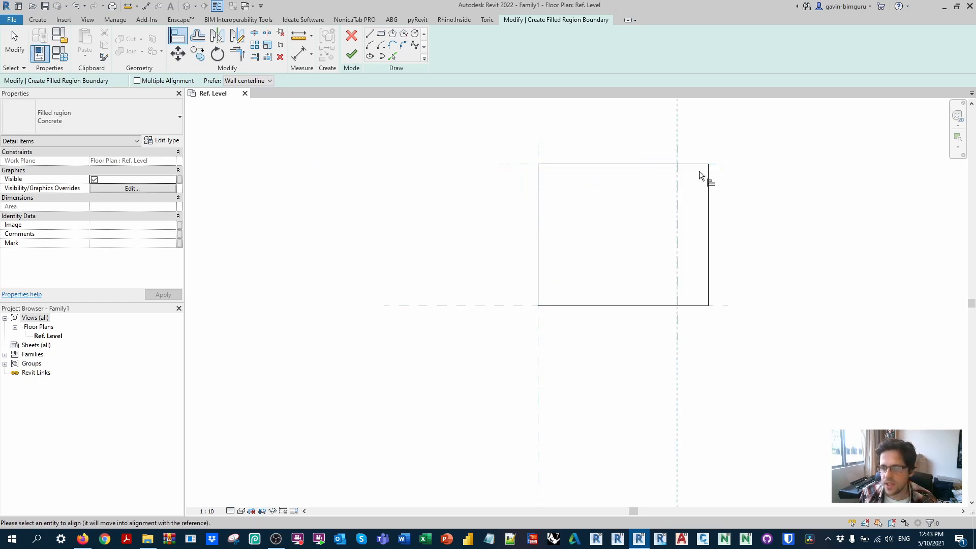
click(708, 185)
click(659, 225)
click(351, 54)
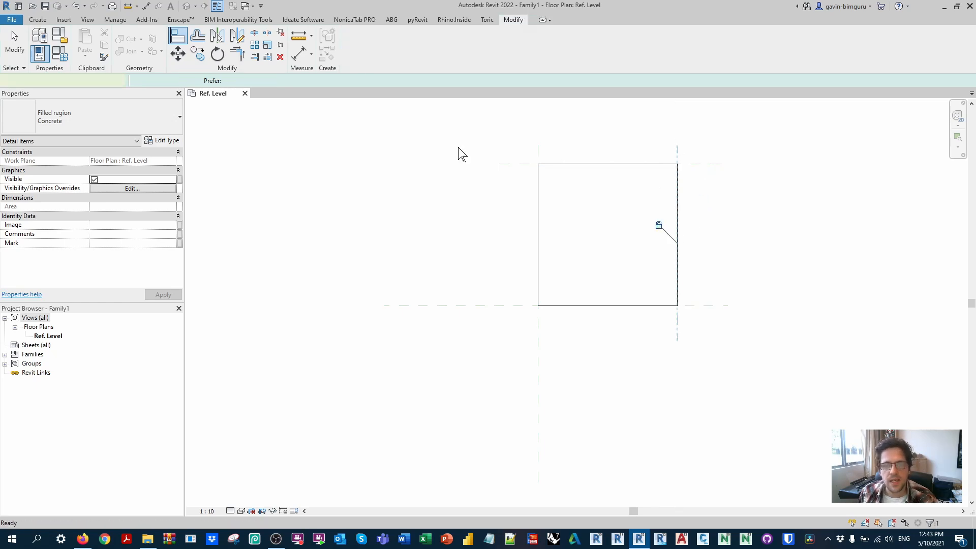
Step: Dimension the distance between the two vertical reference planes and between the two horizontal reference planes
key(d)
key(i)
click(538, 151)
click(677, 155)
click(659, 142)
click(536, 164)
click(529, 306)
click(525, 285)
key(Escape)
key(Escape)
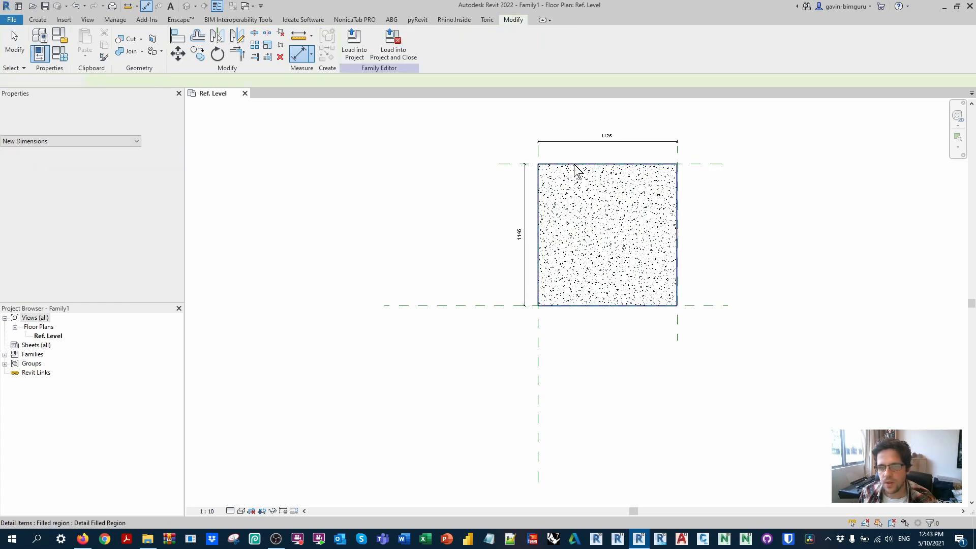
Step: Change the filled region to the Solid Fill - Black type and rename that type to White
click(577, 170)
click(127, 119)
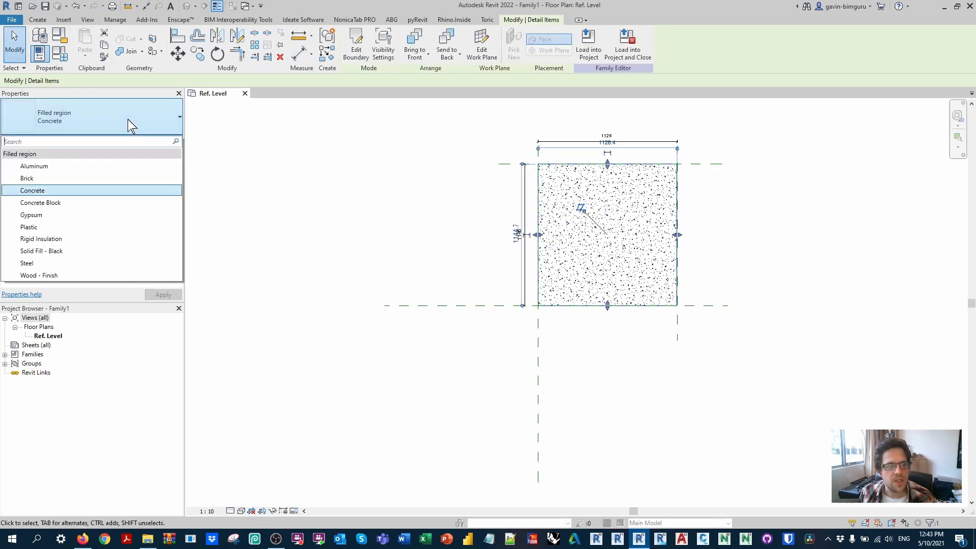
click(46, 251)
click(162, 141)
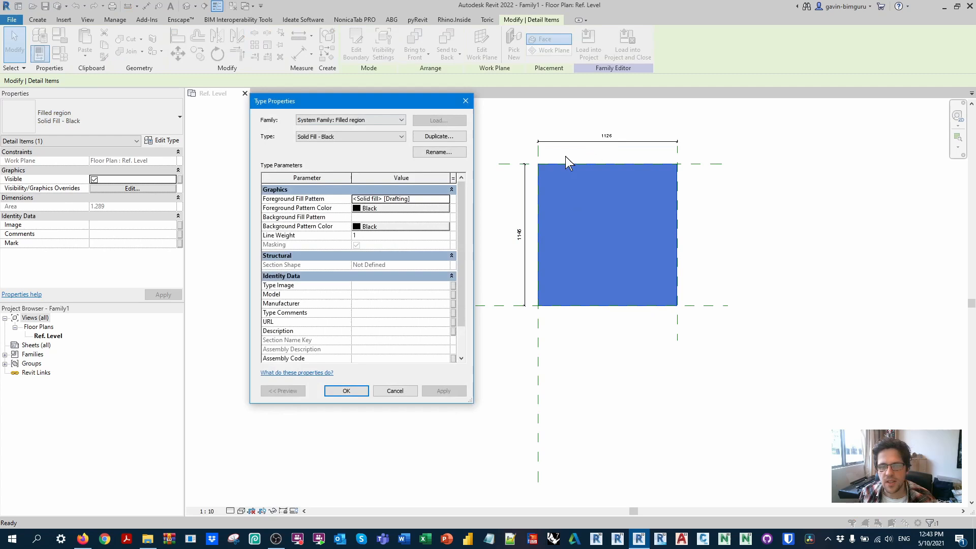
click(439, 151)
text(White)
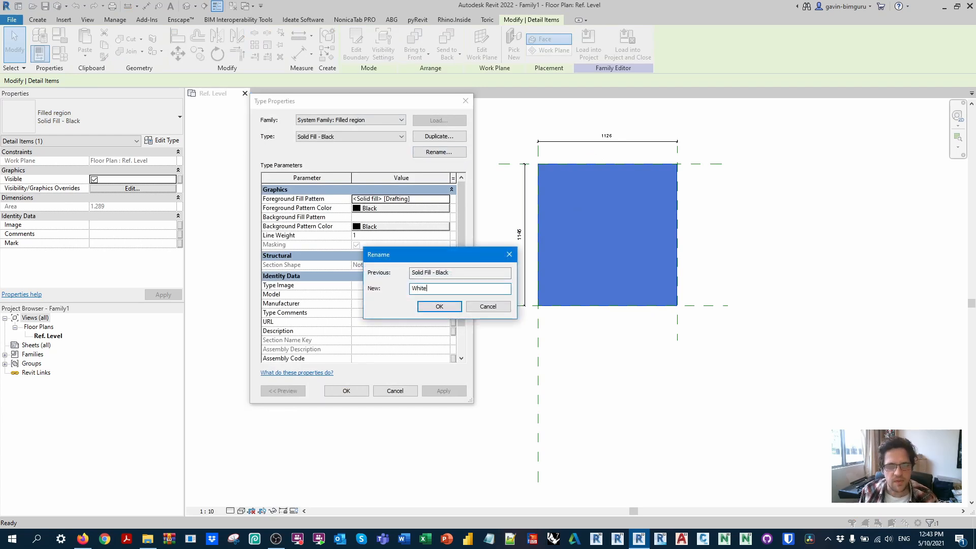
key(Return)
Step: Set the filled region type's foreground pattern color to white and apply the type changes
click(371, 208)
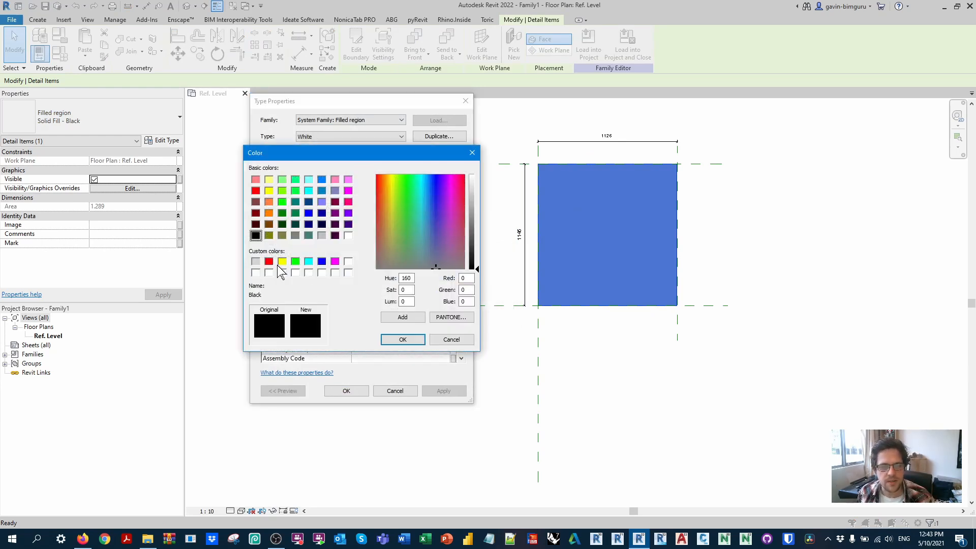
click(348, 262)
click(403, 339)
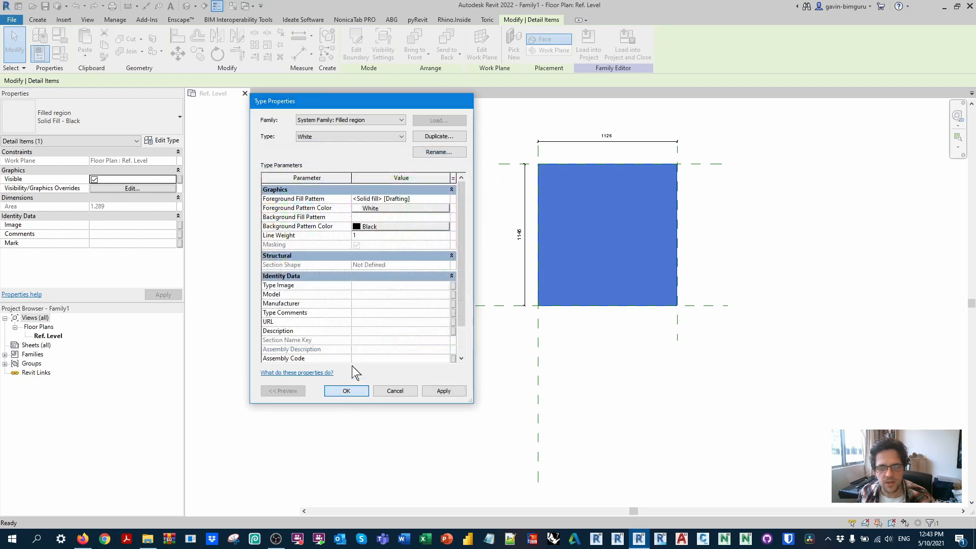
click(346, 390)
click(407, 192)
Step: Start a new label parameter for the vertical dimension as a shared parameter and open the shared parameter selection
click(522, 234)
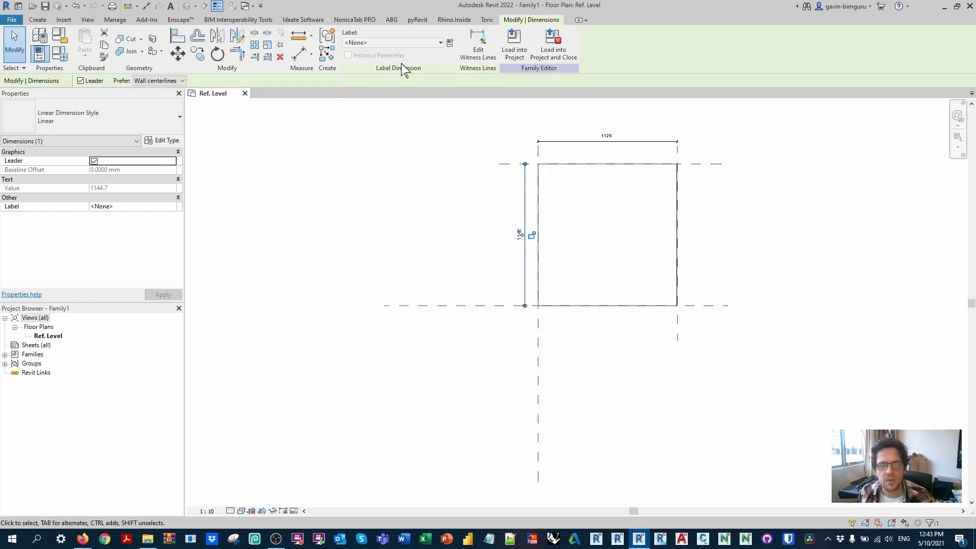
click(451, 44)
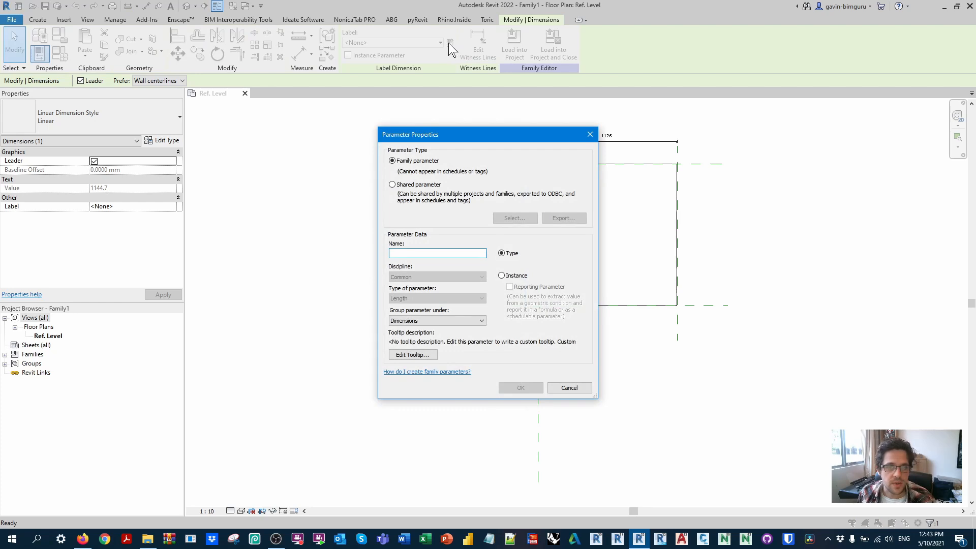
drag(563, 134, 755, 138)
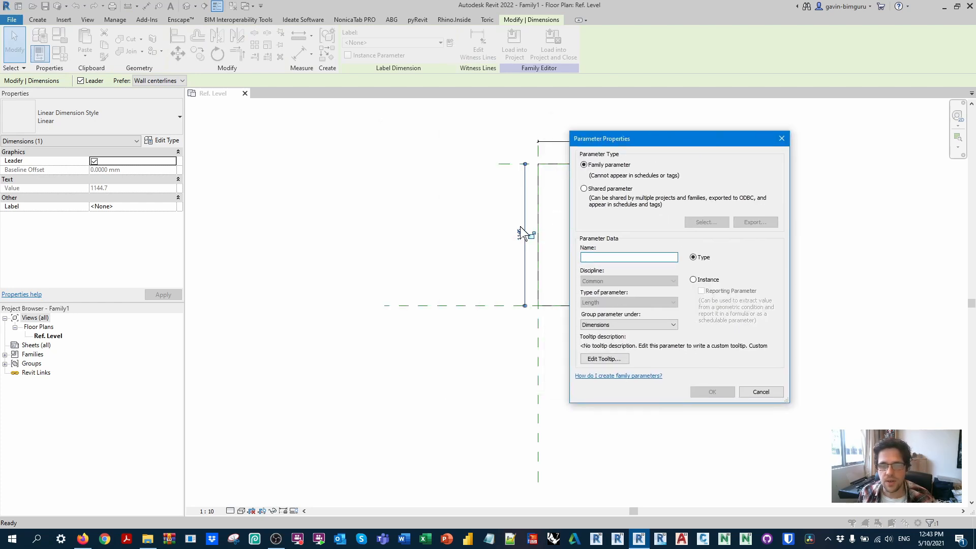
click(624, 188)
click(708, 220)
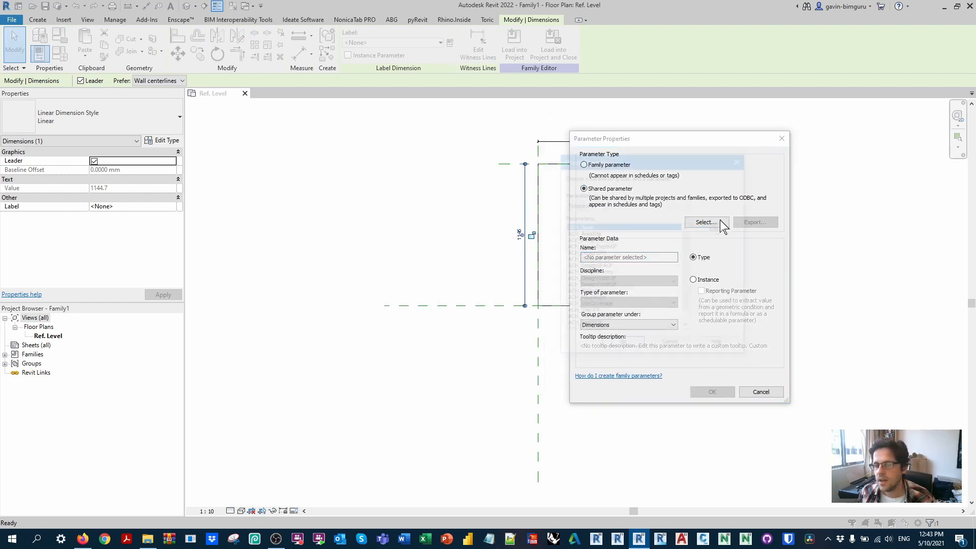
click(627, 204)
click(627, 208)
Step: Browse for another shared parameter file and add the Support Files folder to the file dialog's shortcut places
click(719, 228)
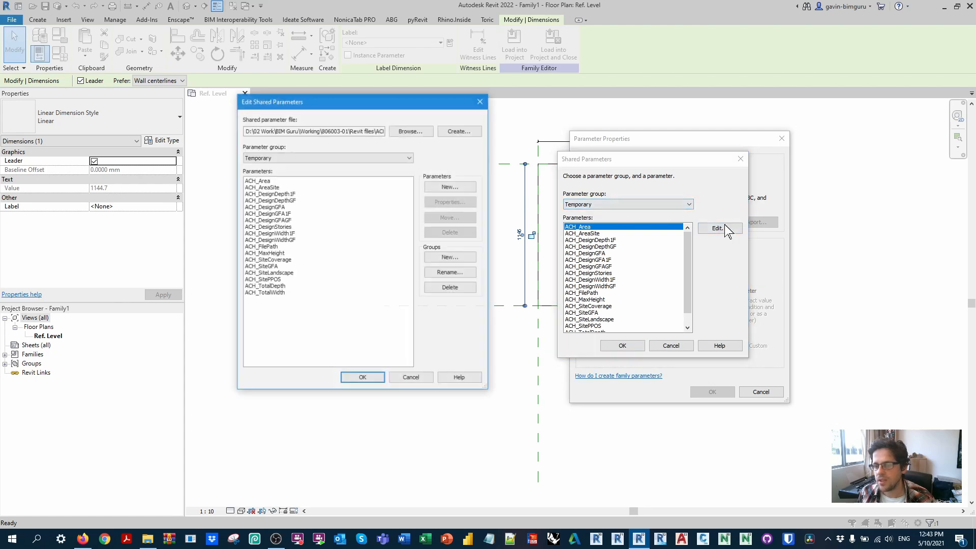
click(410, 131)
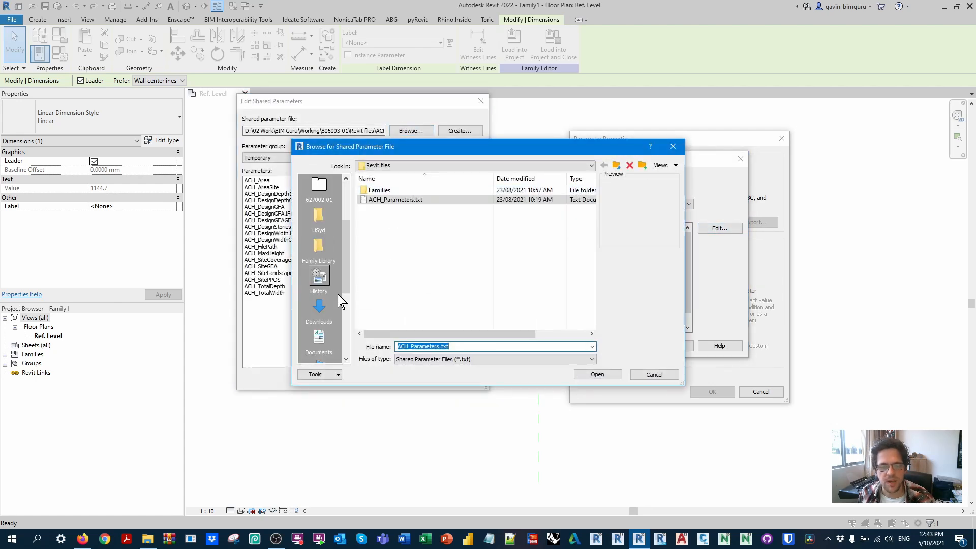
scroll(333, 291, up, 5)
click(317, 258)
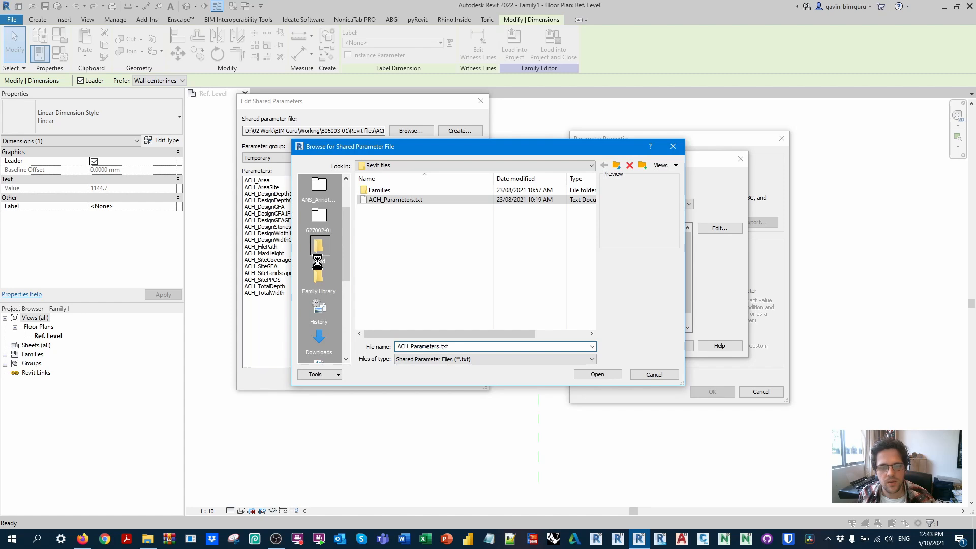
scroll(327, 252, up, 2)
click(320, 338)
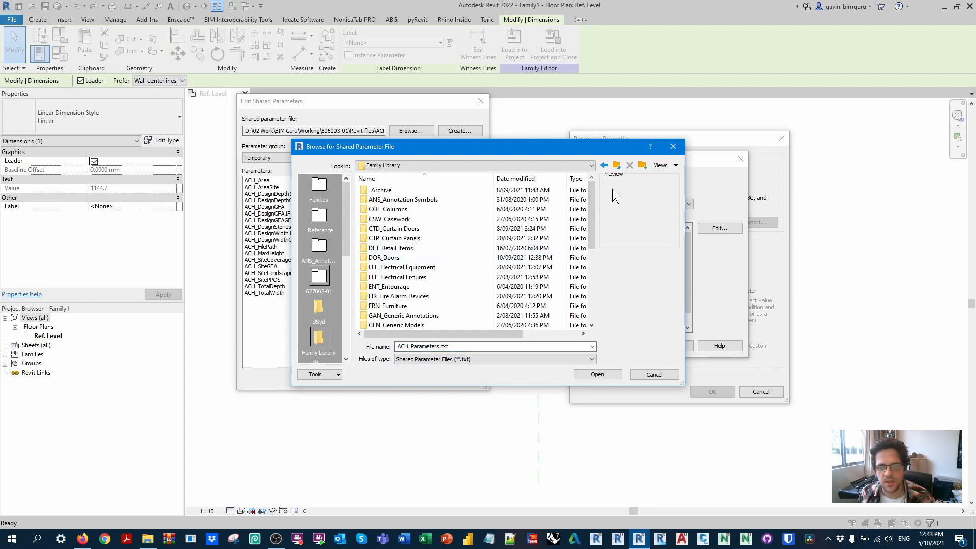
click(615, 166)
double_click(392, 258)
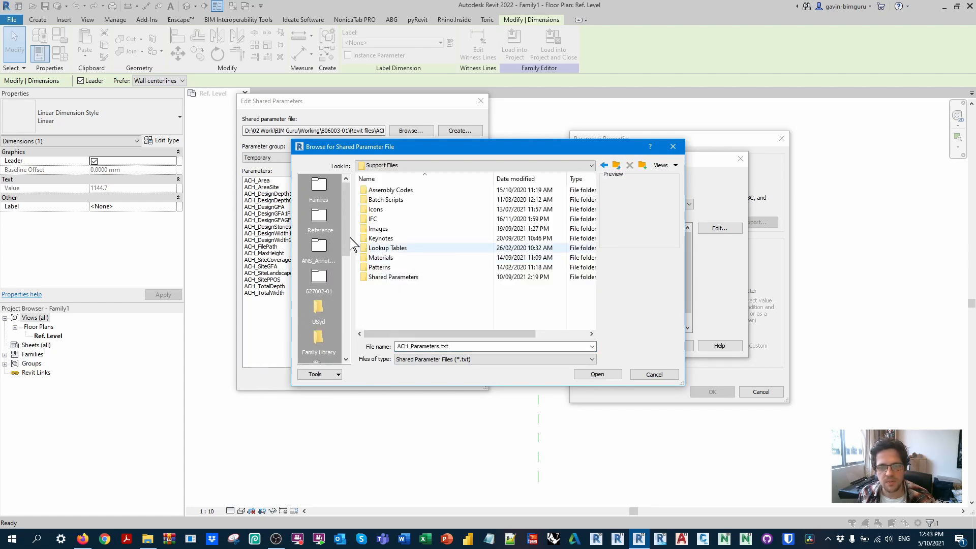
right_click(312, 196)
click(356, 199)
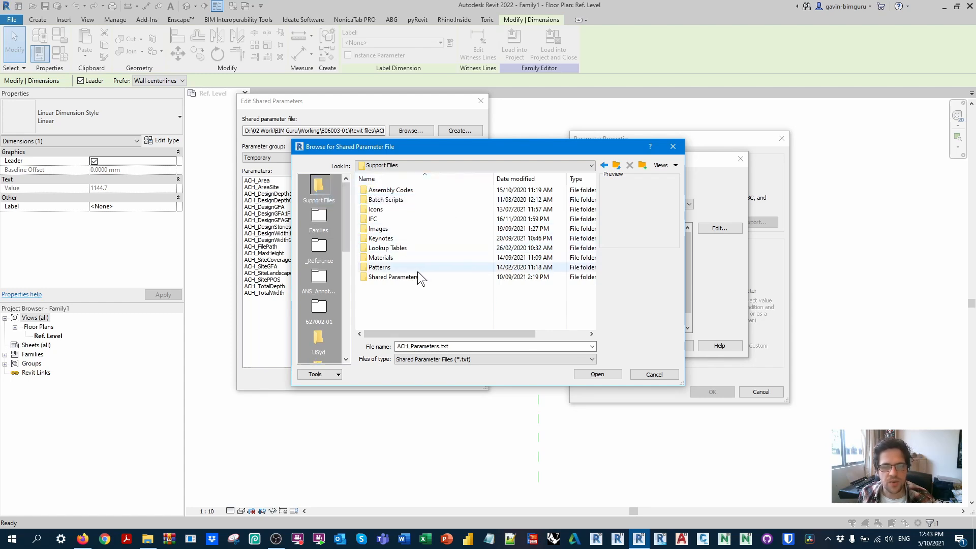
Step: Load BG_SharedParameters.txt from the Shared Parameters folder as the shared parameter file
double_click(393, 276)
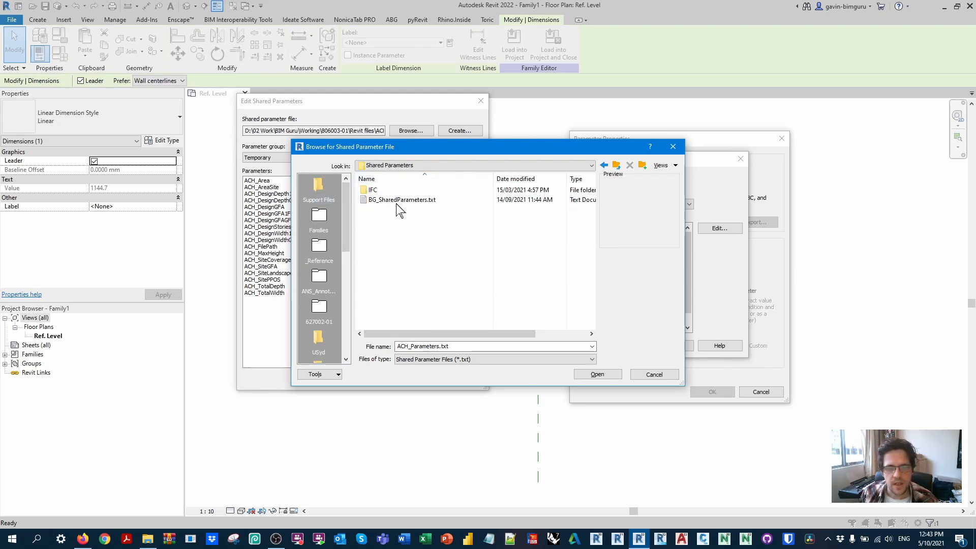
double_click(390, 199)
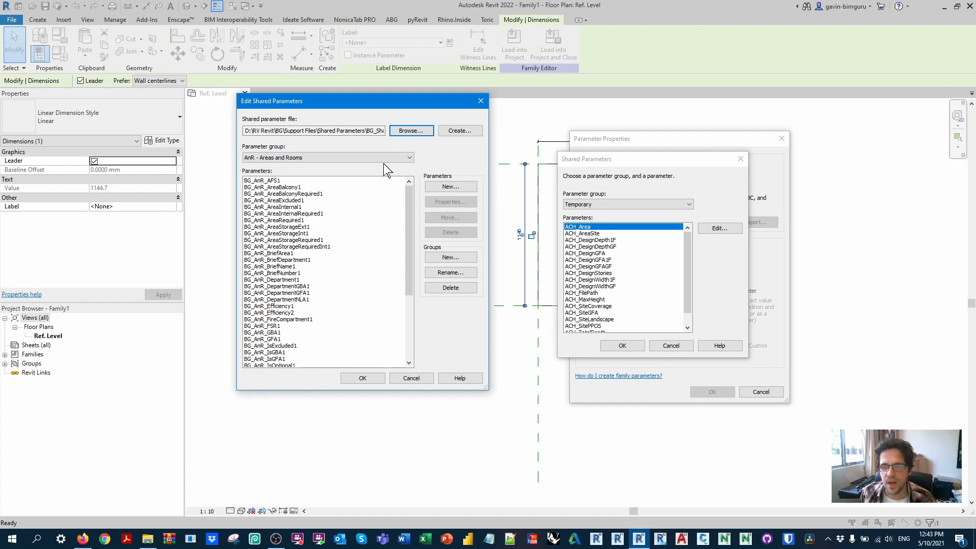
click(362, 377)
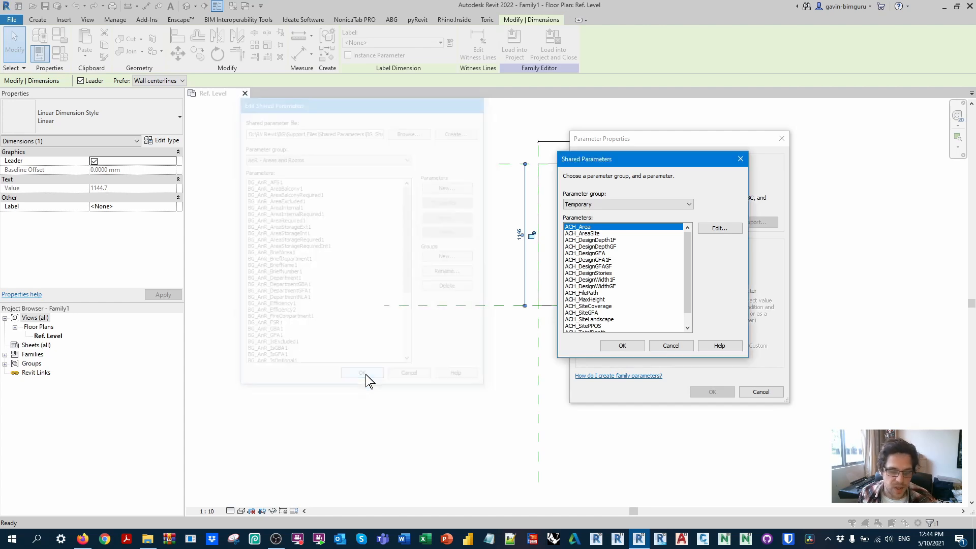
Step: Choose a shared parameter for the vertical dimension from the DIM - Dimensions (General) group
click(594, 205)
click(687, 248)
mouse_move(687, 248)
mouse_down()
mouse_move(689, 316)
mouse_move(691, 262)
mouse_up()
click(589, 306)
click(620, 345)
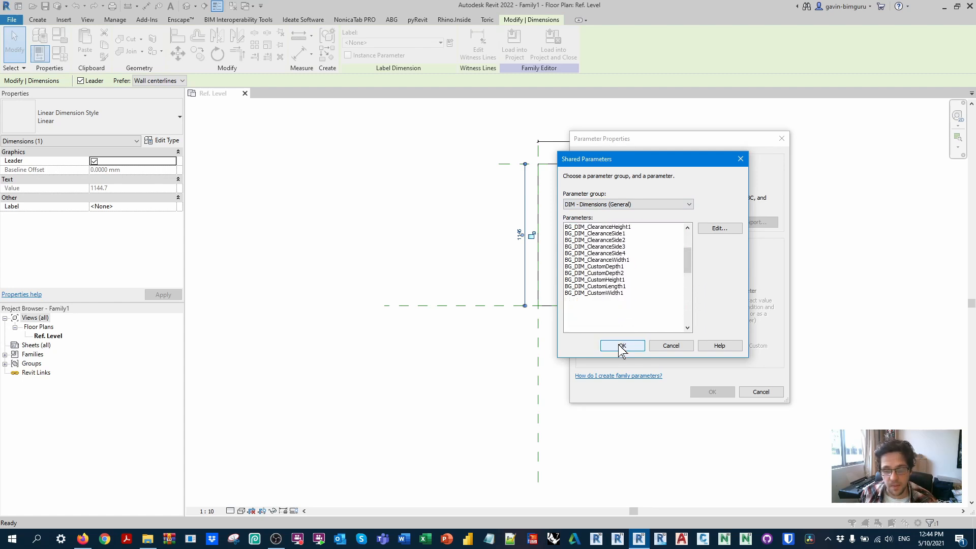
Step: Make the shared parameter BG_DIM_Depth1 an instance parameter and label the vertical dimension with it
click(694, 280)
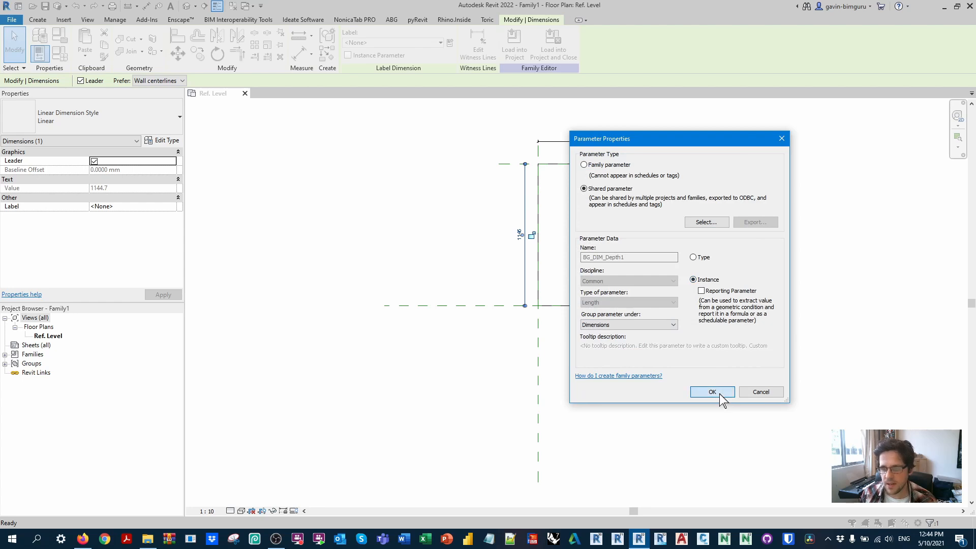
click(717, 392)
Step: Label the horizontal dimension with the shared parameter BG_DIM_Width1 from DIM - Dimensions (General), created as an instance parameter
click(450, 44)
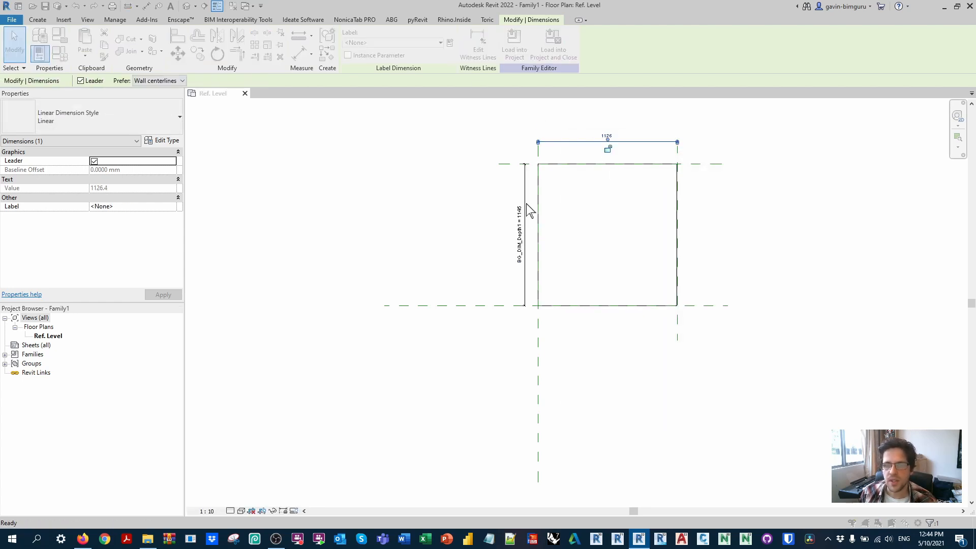
click(590, 190)
click(704, 223)
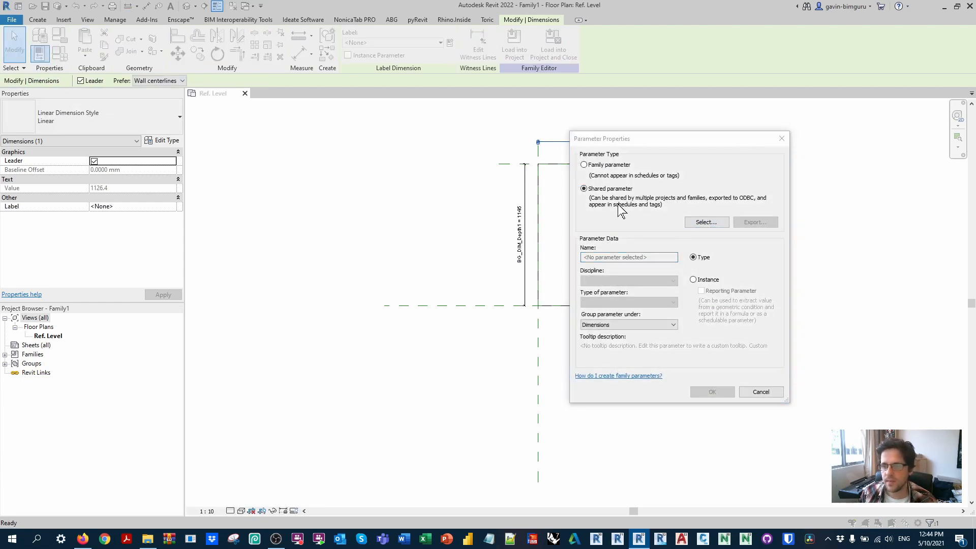
click(640, 203)
click(649, 261)
scroll(685, 289, down, 3)
click(584, 312)
click(622, 345)
click(694, 279)
click(714, 392)
click(729, 205)
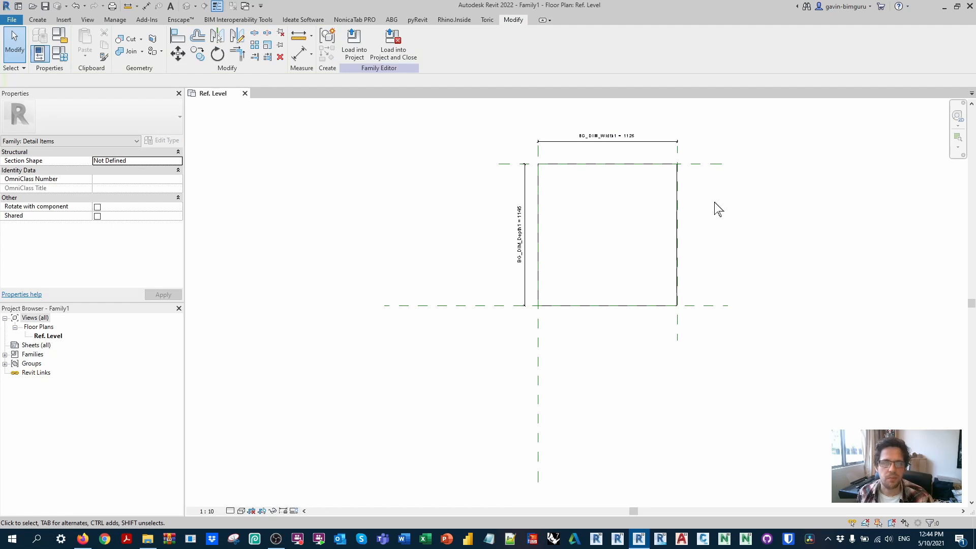
Step: Set the filled region's width to 5000 mm through the Right reference plane
click(677, 328)
click(607, 135)
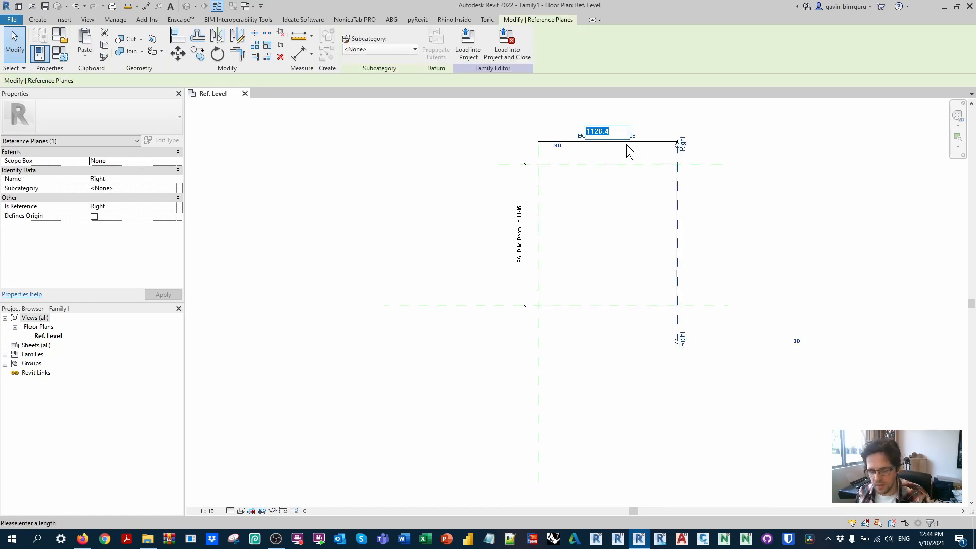
text(5000)
key(Return)
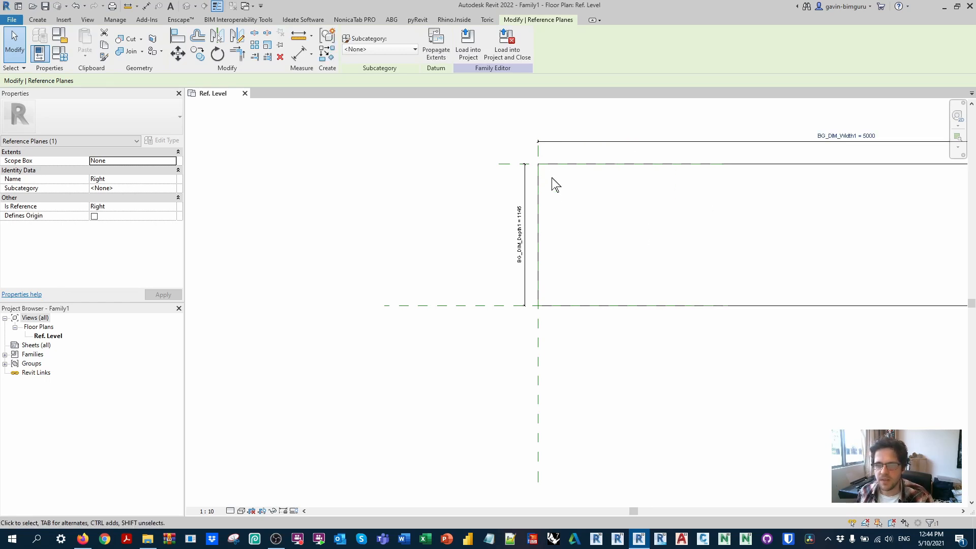
Step: Set the filled region's depth to 5000 mm through the Front reference plane
click(518, 164)
click(521, 235)
text(5000)
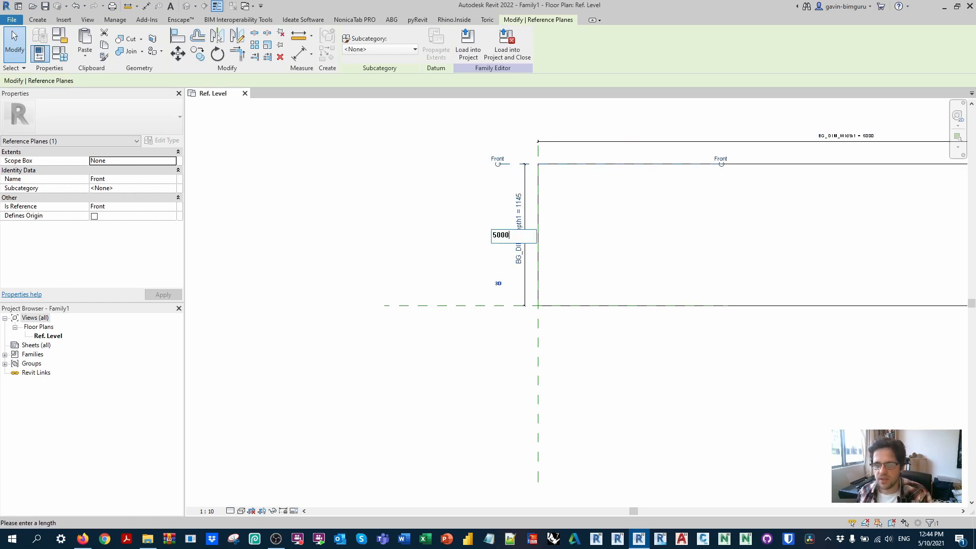
text(0)
key(Return)
Step: Move the width dimension line just below the square and shift the depth dimension slightly outward
middle_click(613, 406)
middle_click(613, 406)
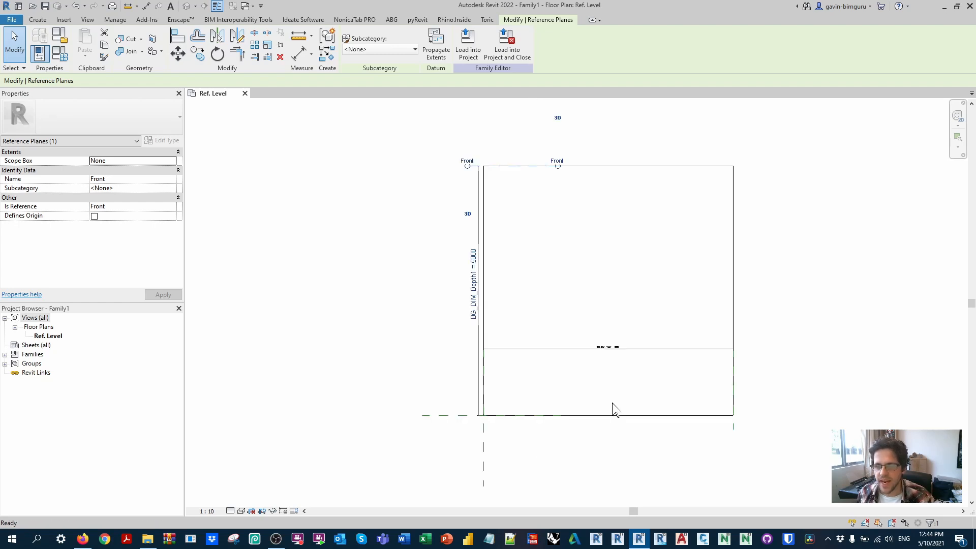
click(613, 405)
click(626, 349)
drag(657, 350, 664, 427)
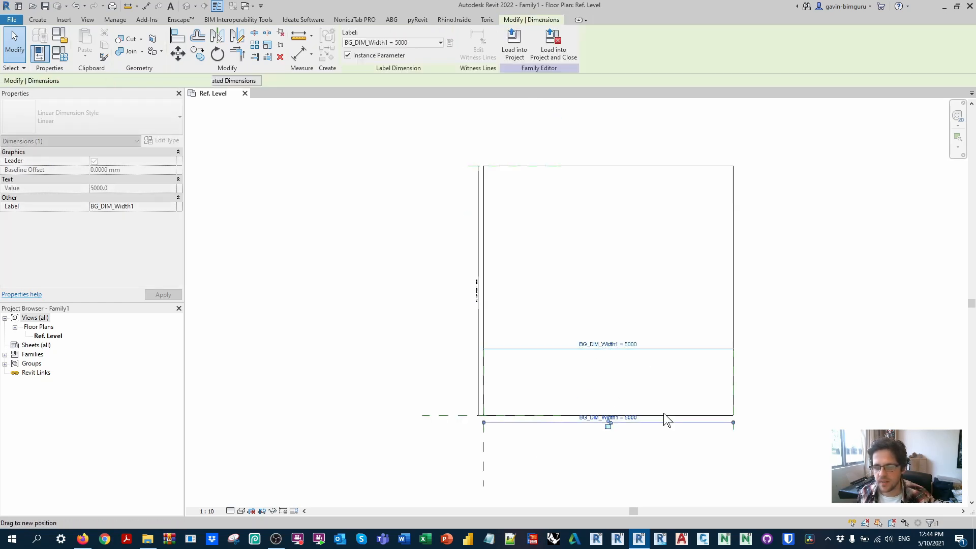
click(681, 390)
click(674, 426)
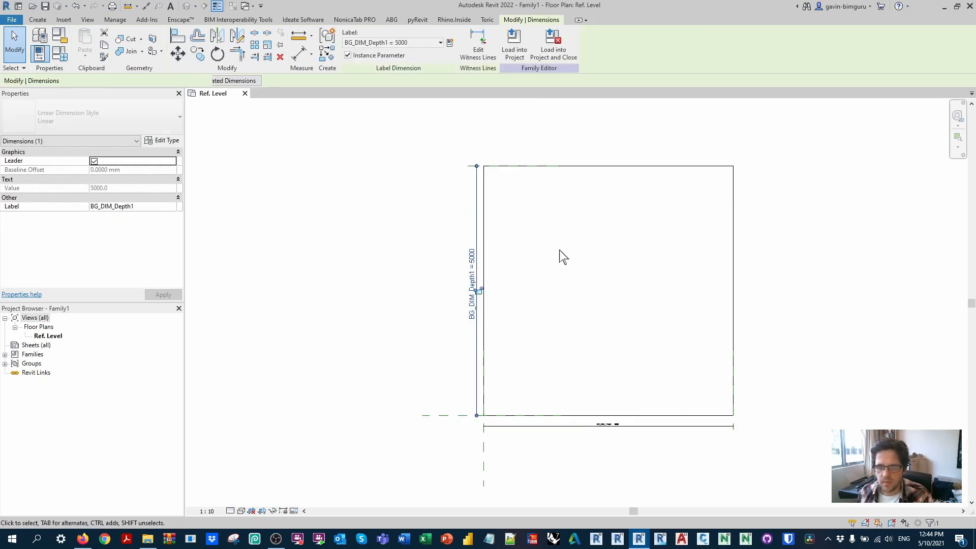
click(579, 245)
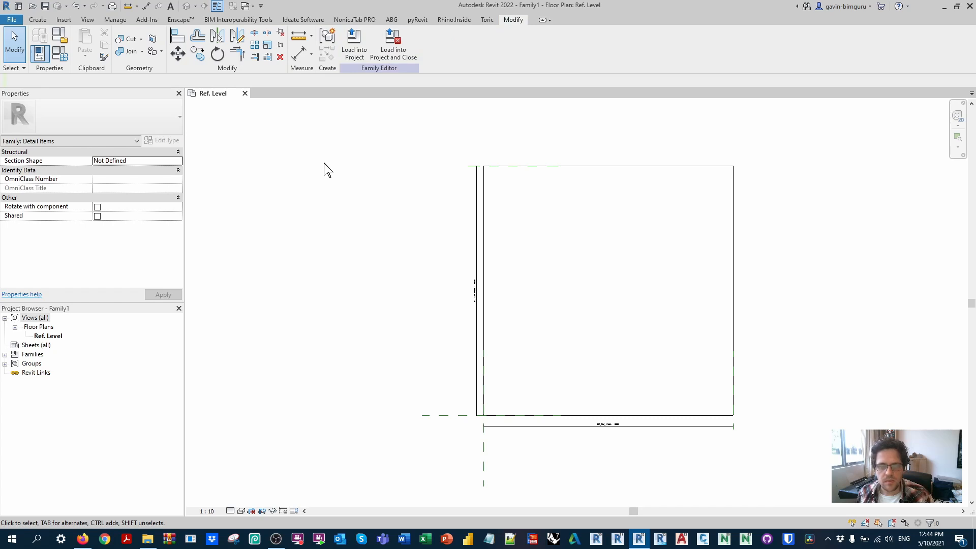
Step: Add the shared parameter BG_DIM_Area1 from DIM - Dimensions (General) to the family types as an instance parameter under Analysis Results
click(59, 53)
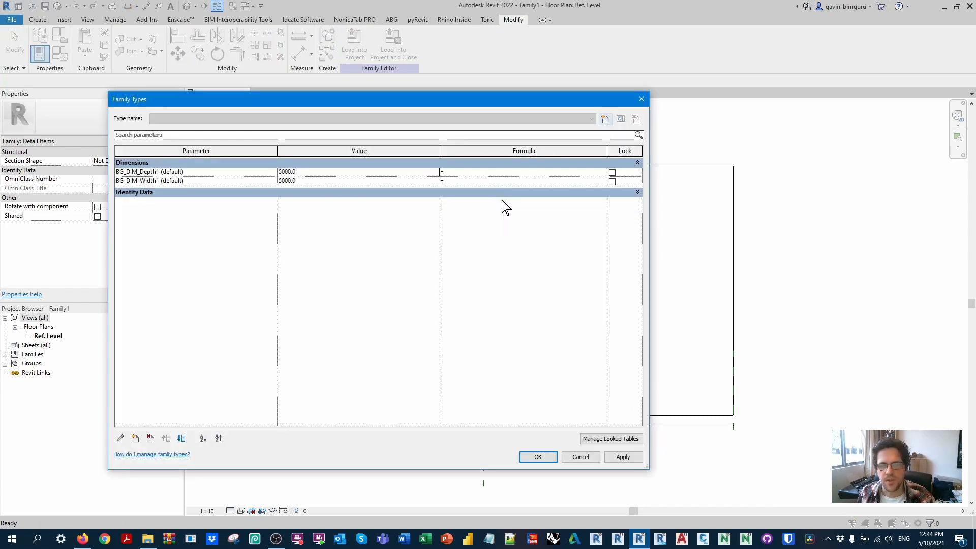
click(135, 438)
click(583, 189)
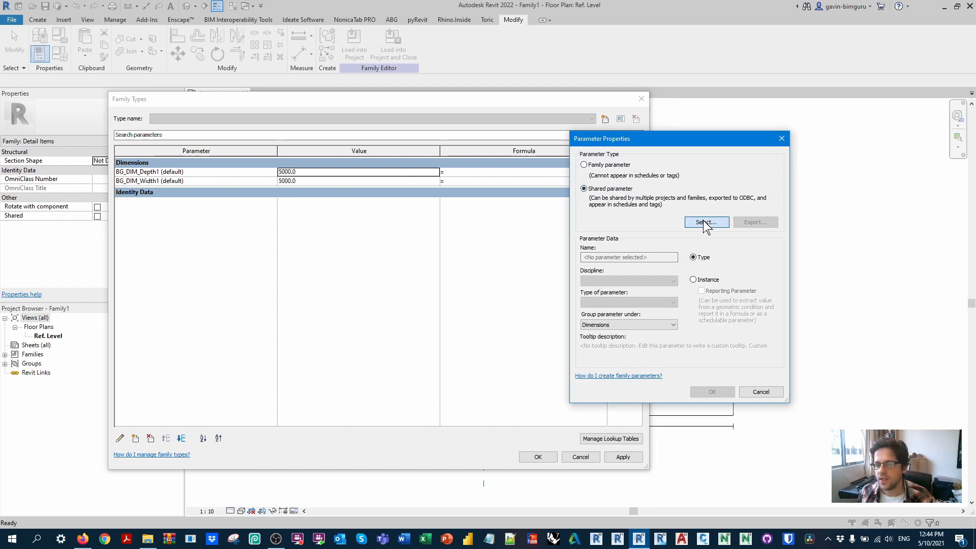
click(705, 223)
click(653, 205)
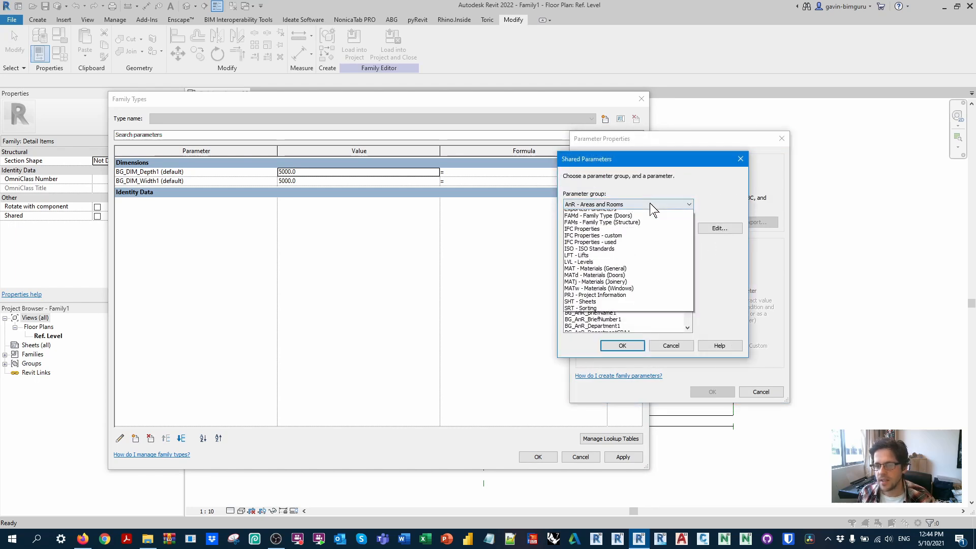
scroll(651, 229, up, 4)
click(663, 249)
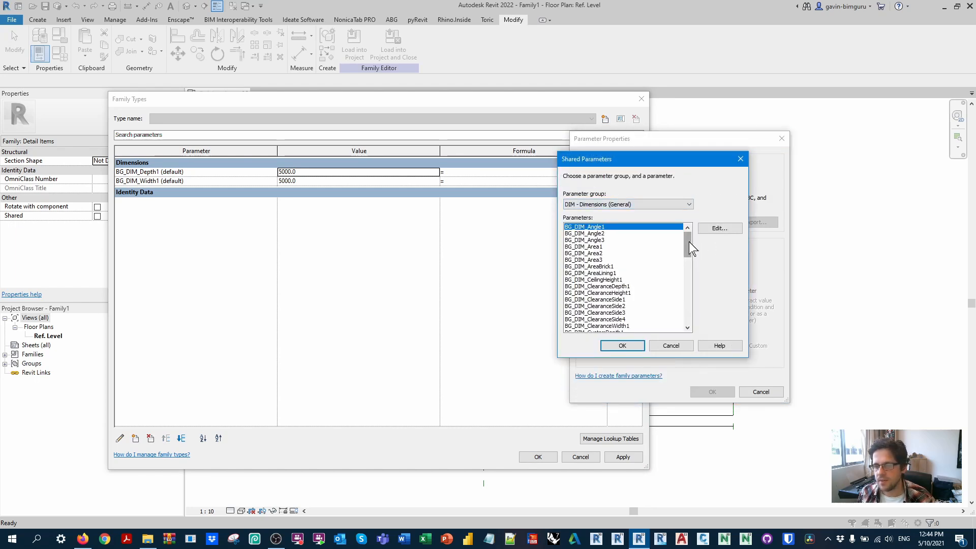
click(594, 246)
click(631, 345)
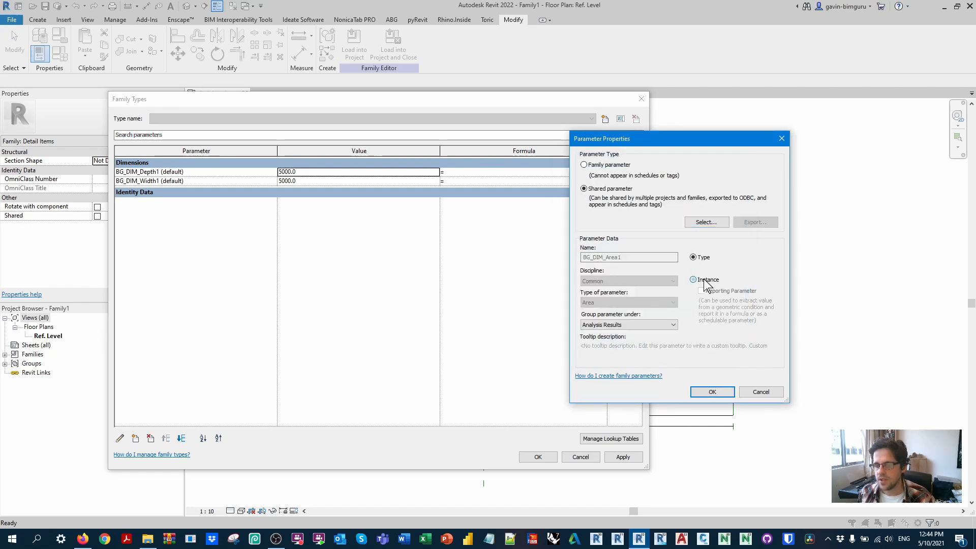
click(713, 392)
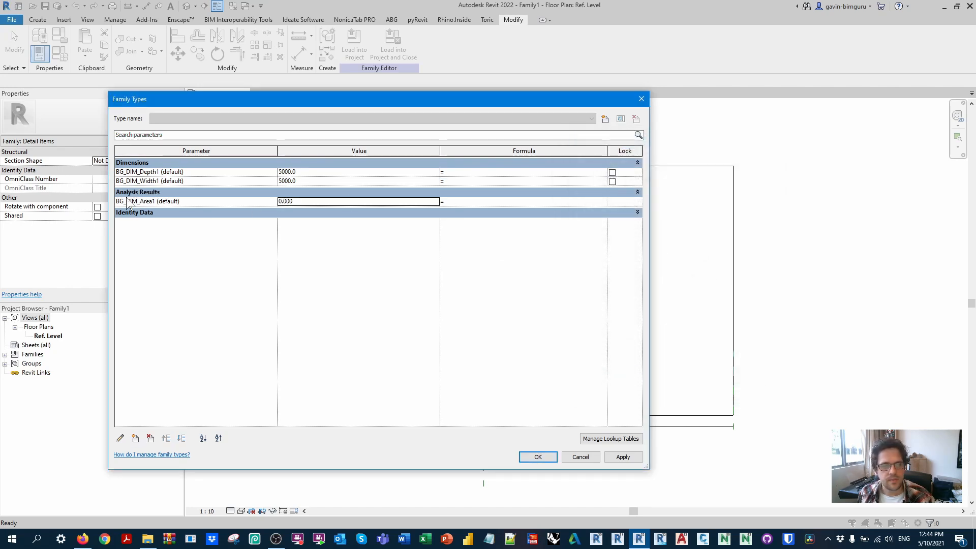
Step: Give BG_DIM_Area1 the formula BG_DIM_Width1 * BG_DIM_Depth1
click(159, 182)
click(457, 201)
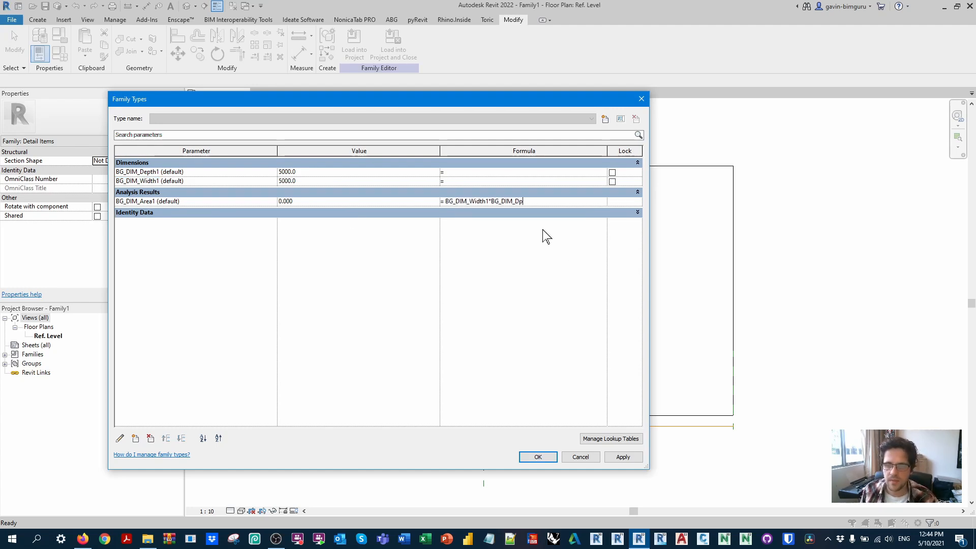
text(BG_DIM_Width1*BG_DIM_Depth1)
click(515, 180)
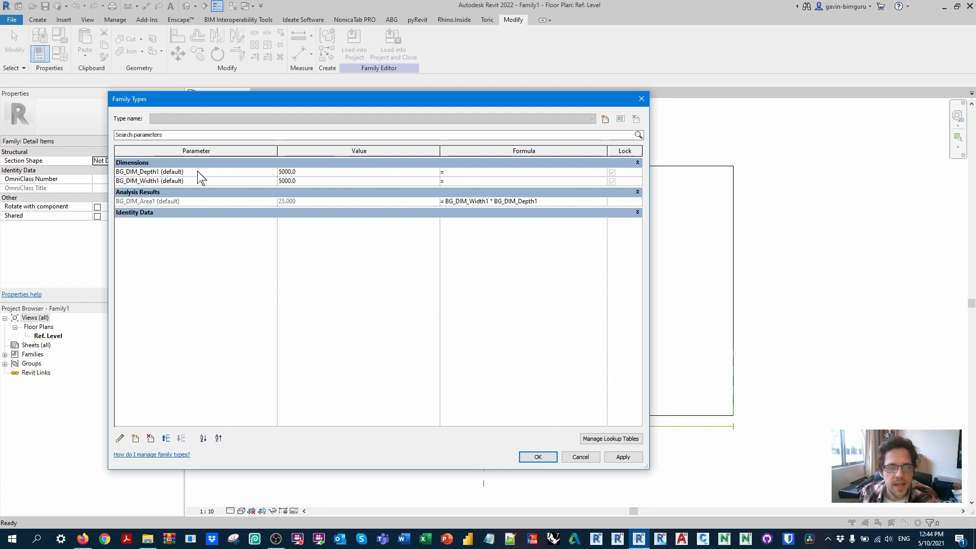
click(201, 173)
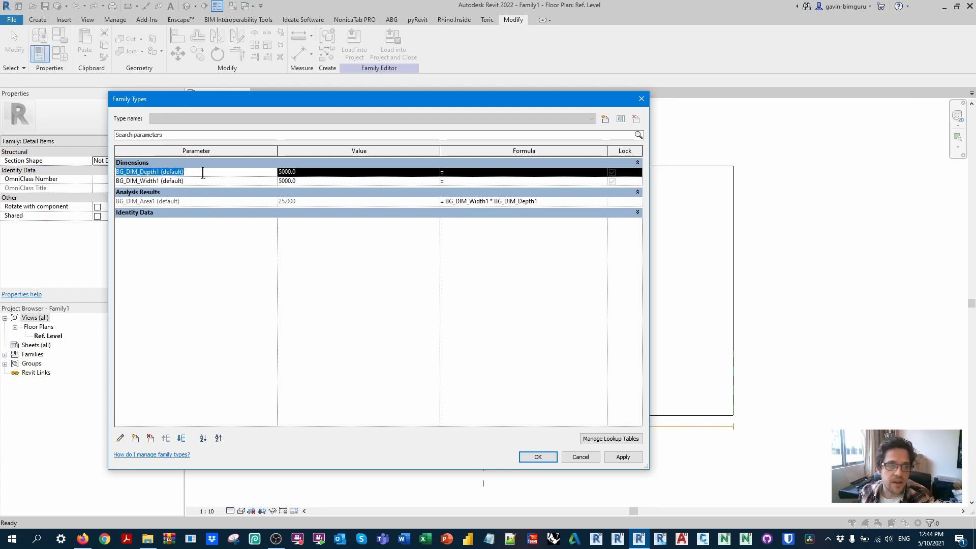
Step: Create a family type named Apartment and accept the family types
click(605, 119)
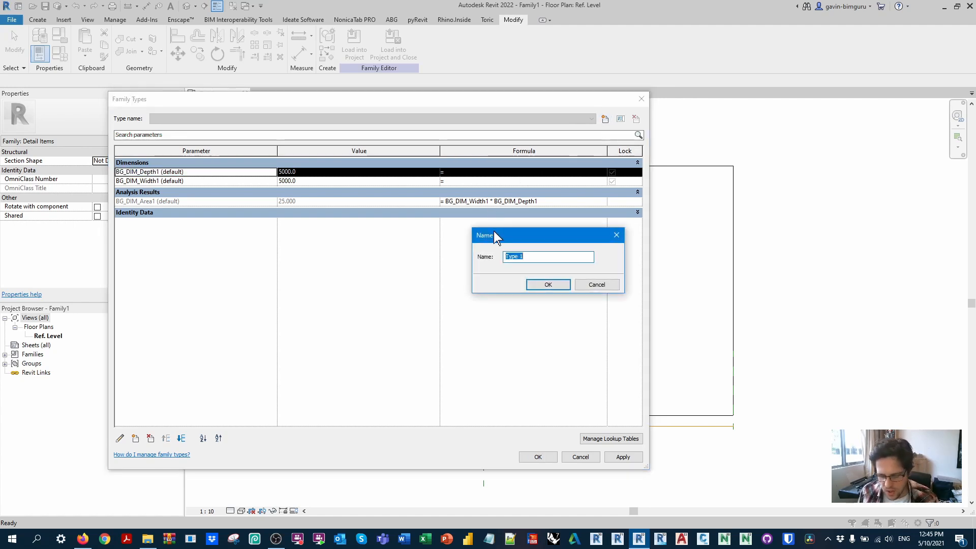
text(Apartme)
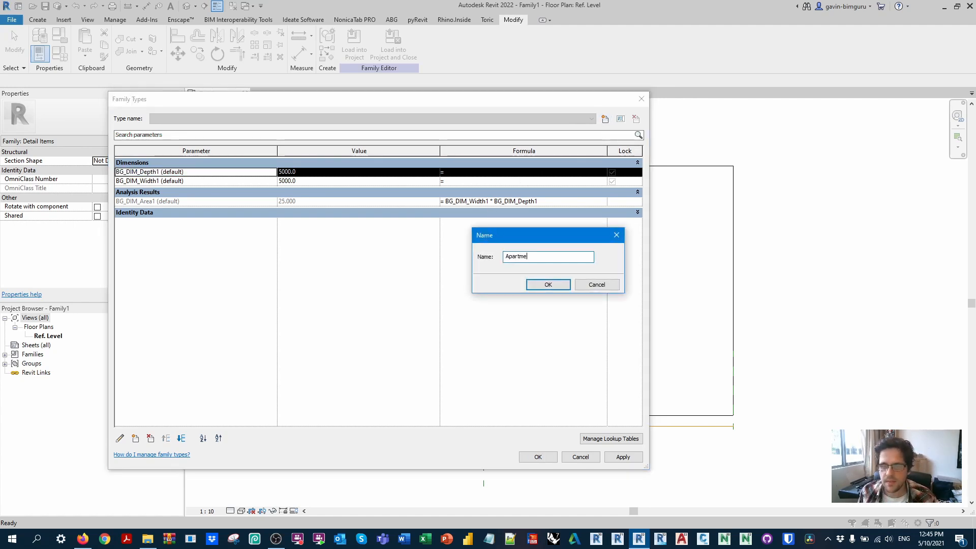
key(Return)
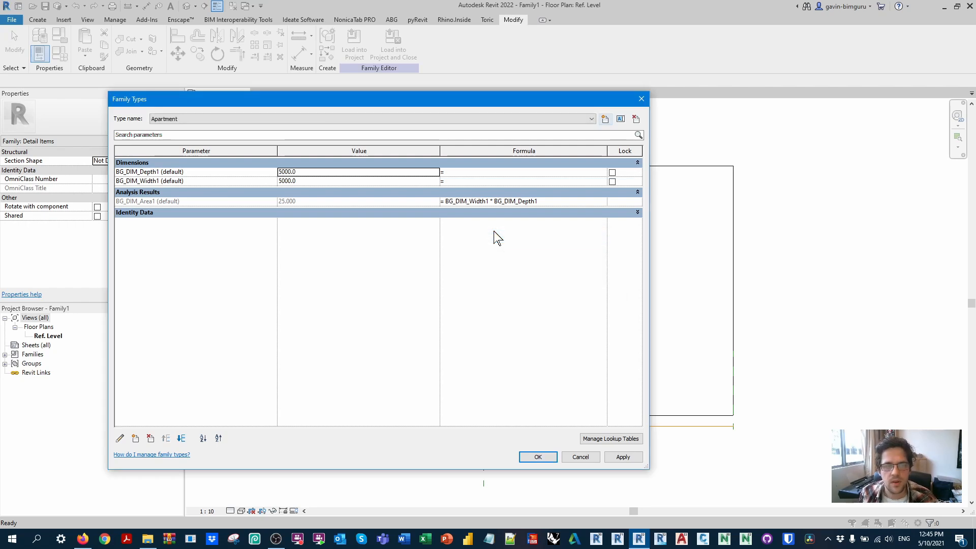
click(538, 457)
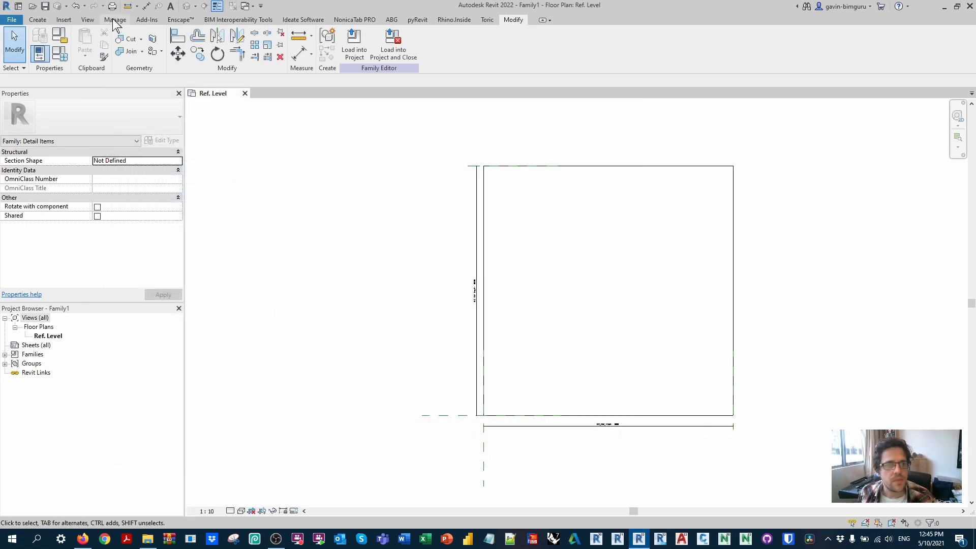
Step: Purge unused items from the family in three passes
click(113, 21)
click(192, 40)
click(518, 399)
click(193, 46)
click(521, 407)
click(192, 45)
click(503, 401)
Step: Create a new project from the Architectural Template
click(12, 19)
mouse_move(43, 58)
click(116, 60)
click(460, 249)
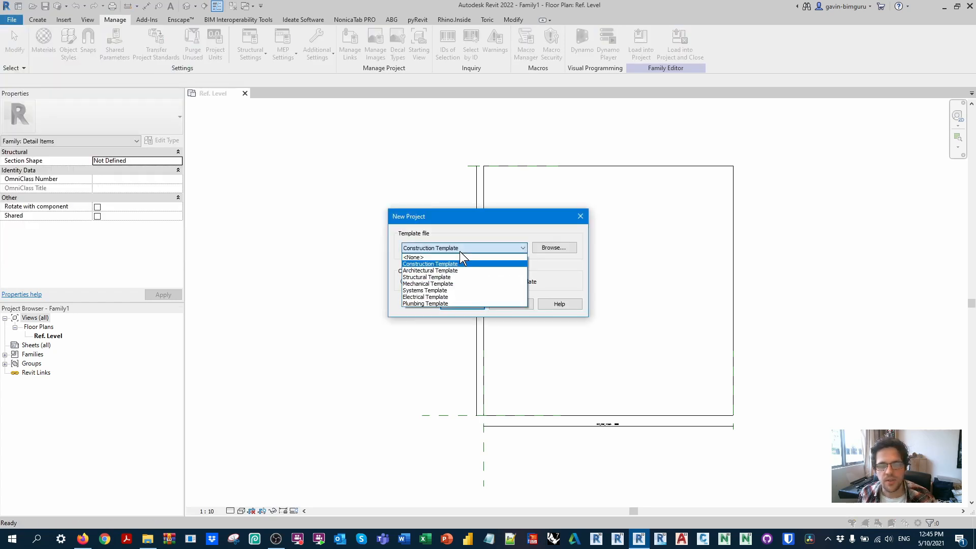
click(460, 269)
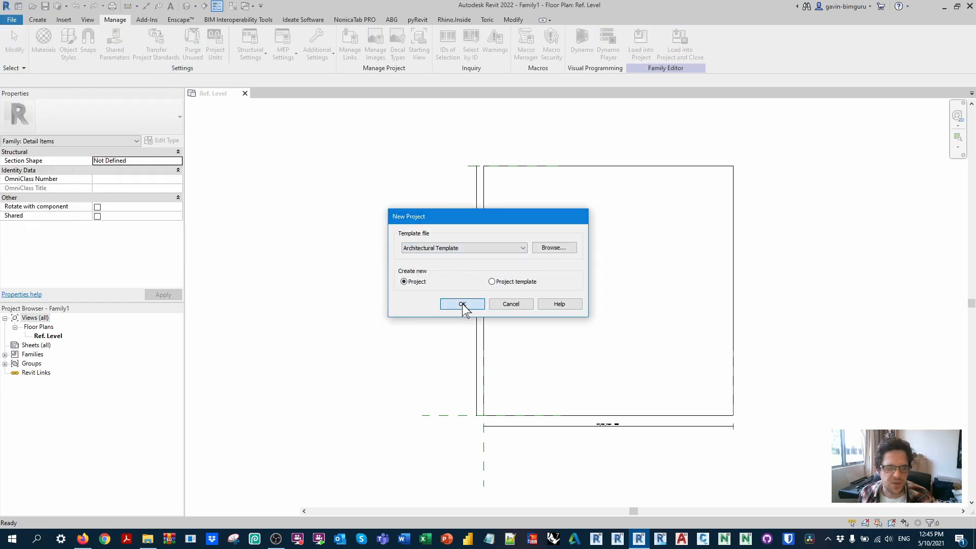
click(462, 304)
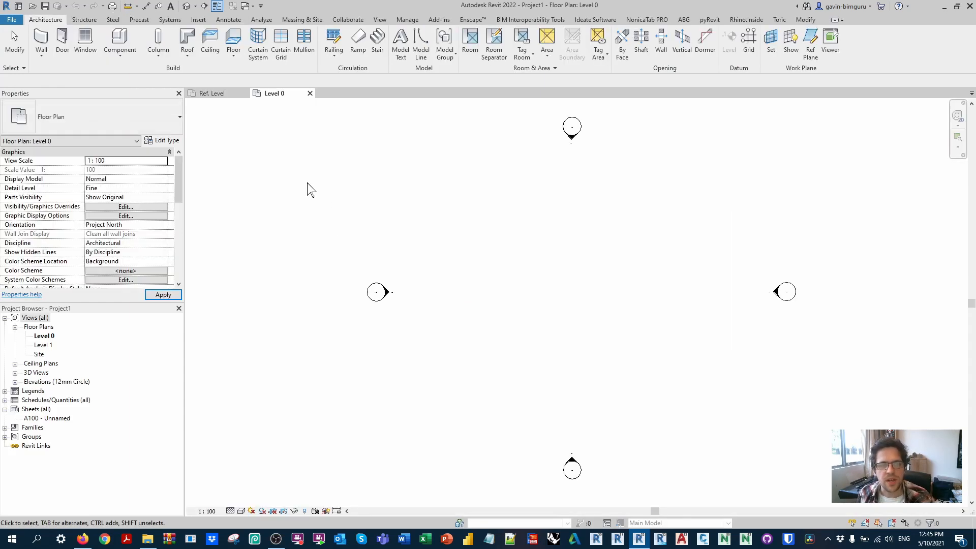
Step: Save the detail item family to the Desktop as 2D Planning Block
click(228, 94)
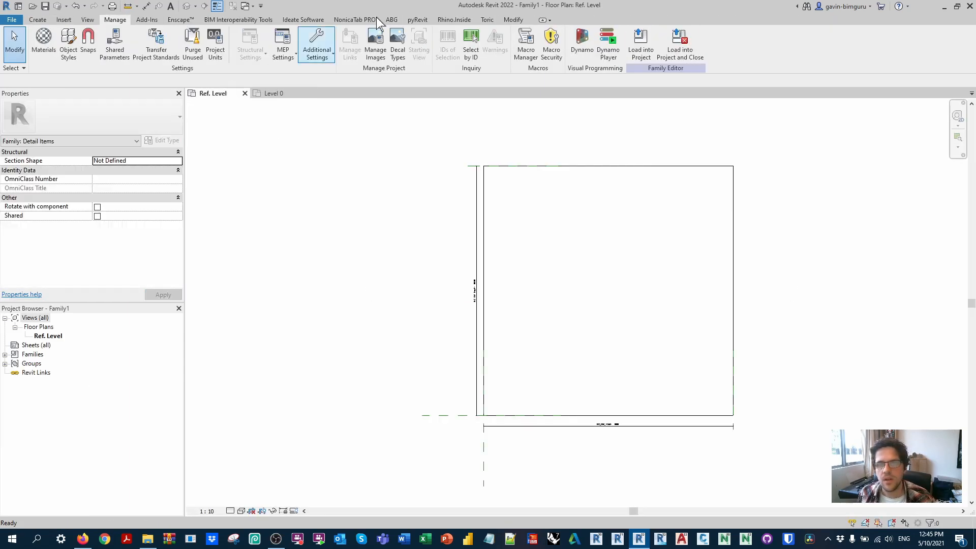
click(11, 20)
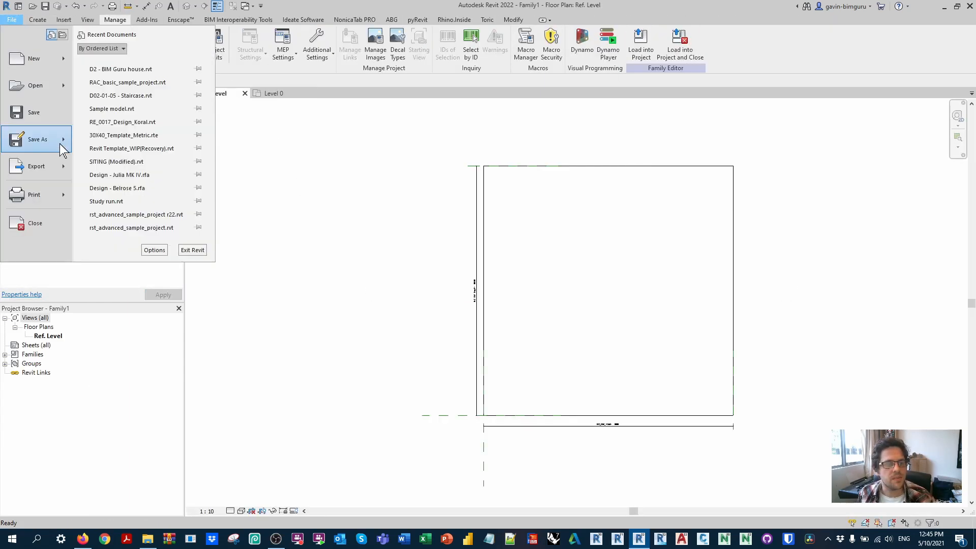
mouse_move(60, 147)
click(130, 138)
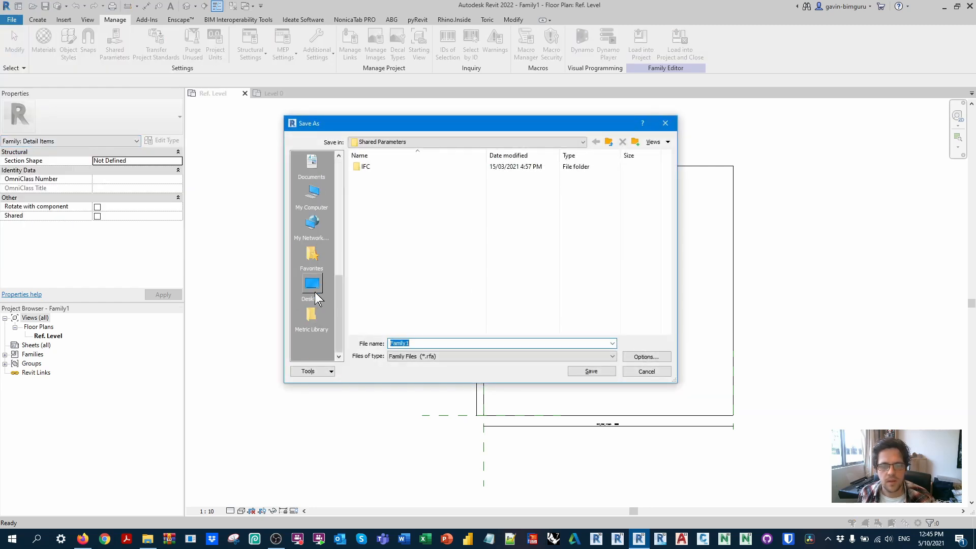
click(313, 298)
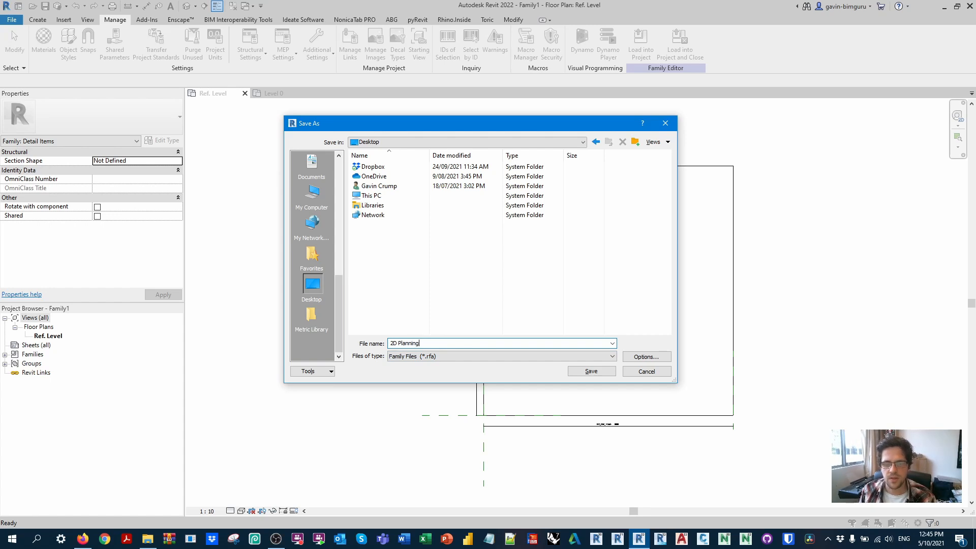
key(Return)
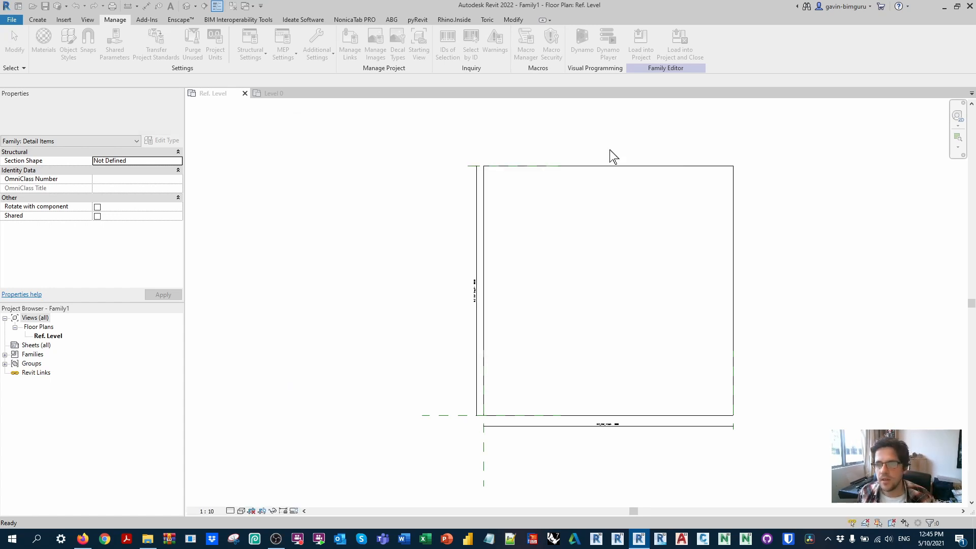
Step: Load the family into the new project and place one Apartment block on Level 0 between the elevation markers
click(640, 43)
middle_drag(533, 266, 503, 260)
click(475, 313)
key(Escape)
Step: Stretch the placed block's upper edge upward to an area of about 39 m²
click(515, 239)
drag(514, 239, 513, 195)
click(449, 190)
Step: Set the placed block's BG_DIM_Depth1 to 10000 mm and BG_DIM_Width1 to 8000 mm
click(503, 200)
click(125, 160)
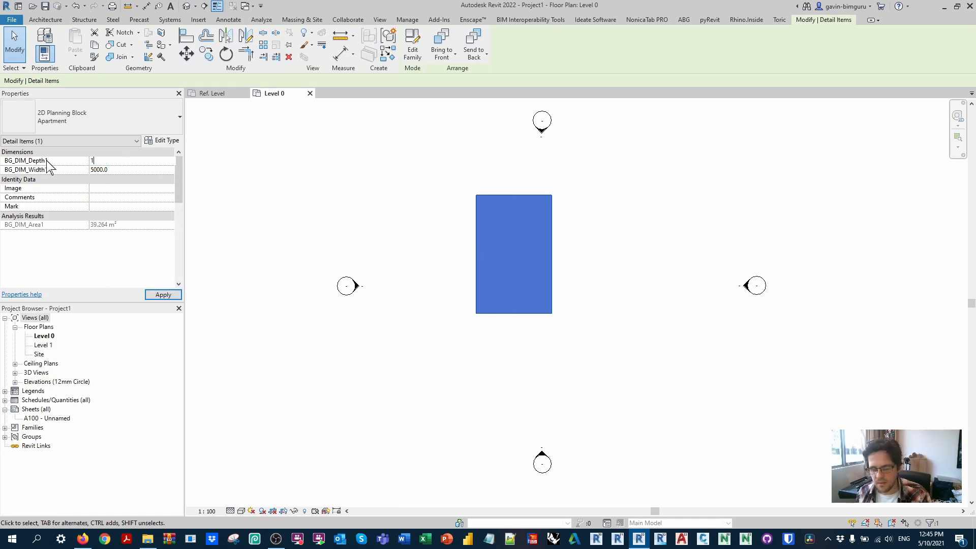
text(10000)
key(Return)
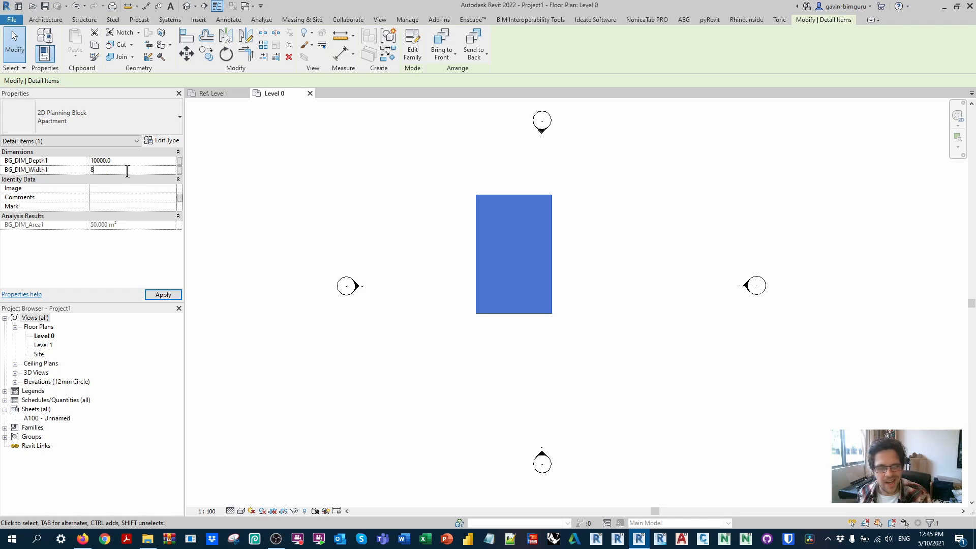
key(Return)
middle_drag(600, 138, 584, 208)
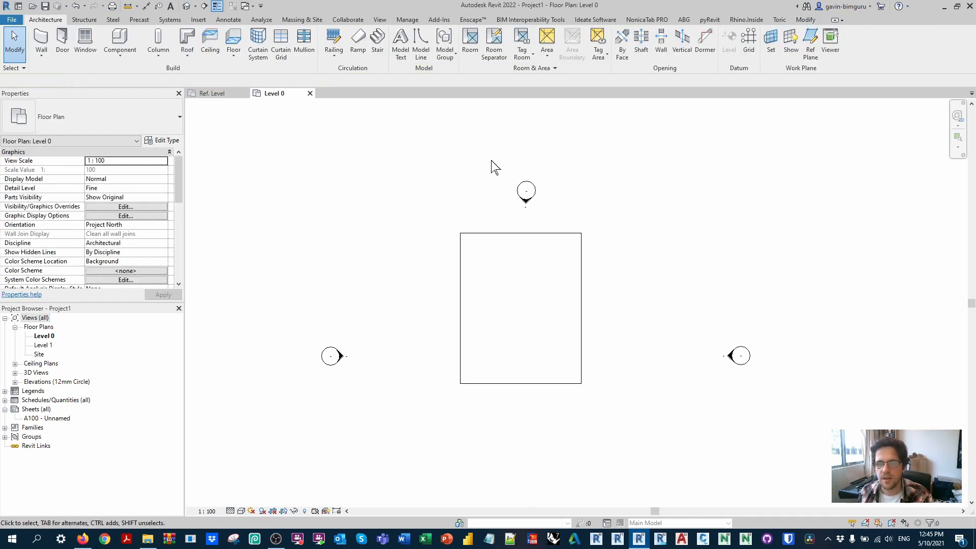
Step: Delete all four elevation markers around the planning block on Level 0
drag(491, 167, 617, 229)
key(Delete)
key(Return)
drag(699, 294, 818, 428)
key(Delete)
key(Return)
drag(294, 332, 373, 370)
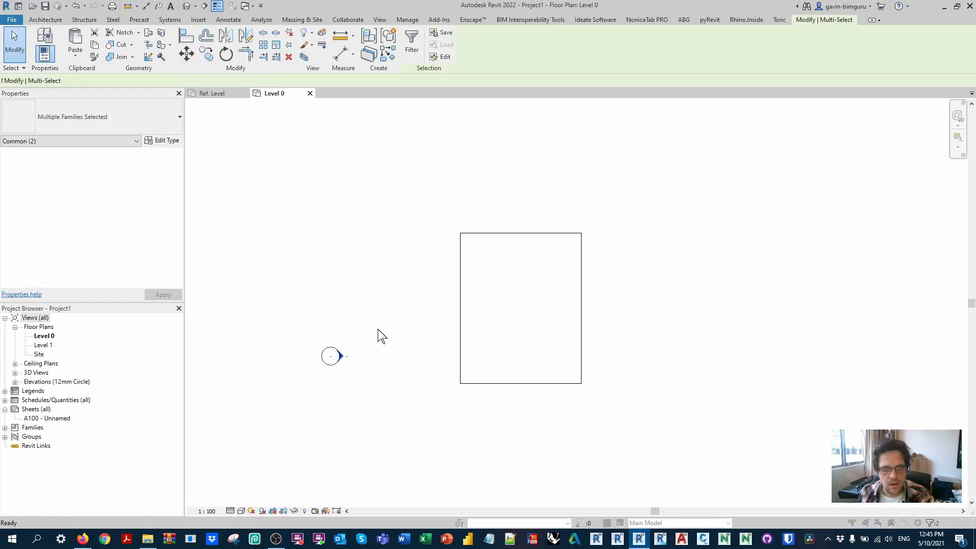
key(Delete)
key(Return)
scroll(490, 406, down, 2)
middle_drag(493, 407, 454, 358)
drag(420, 377, 661, 495)
key(Delete)
key(Return)
Step: Copy the Apartment block three times to the right at 8000 mm spacing to form a row of four adjoining blocks
click(517, 278)
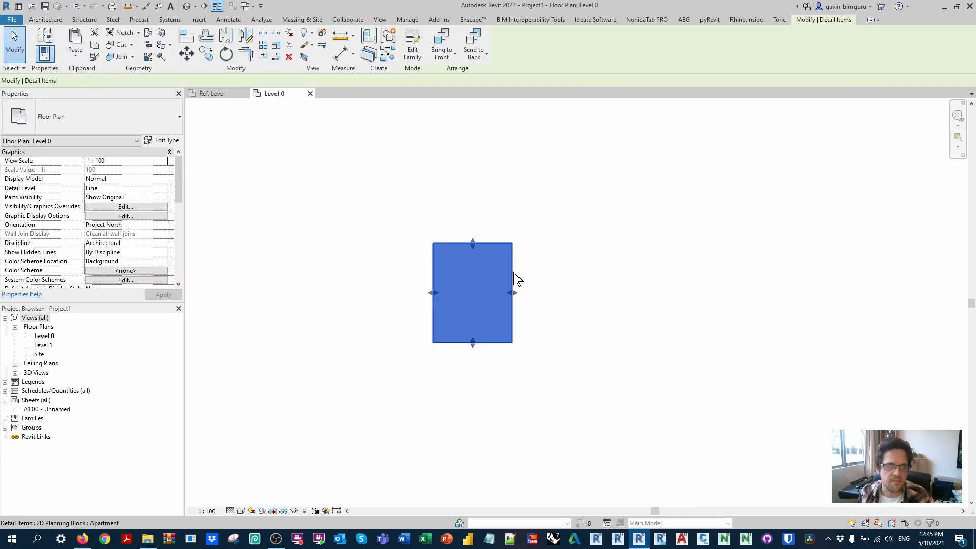
drag(420, 239, 436, 250)
click(435, 250)
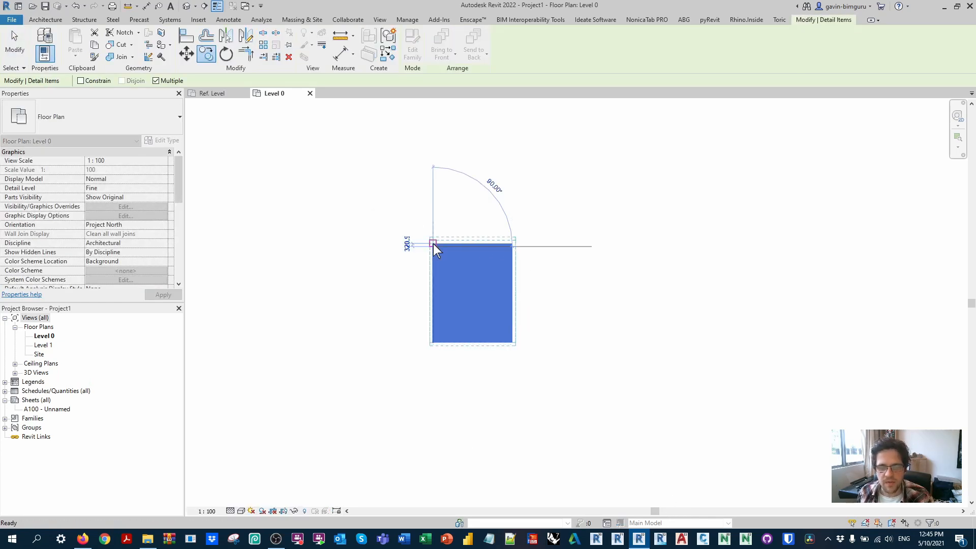
click(514, 245)
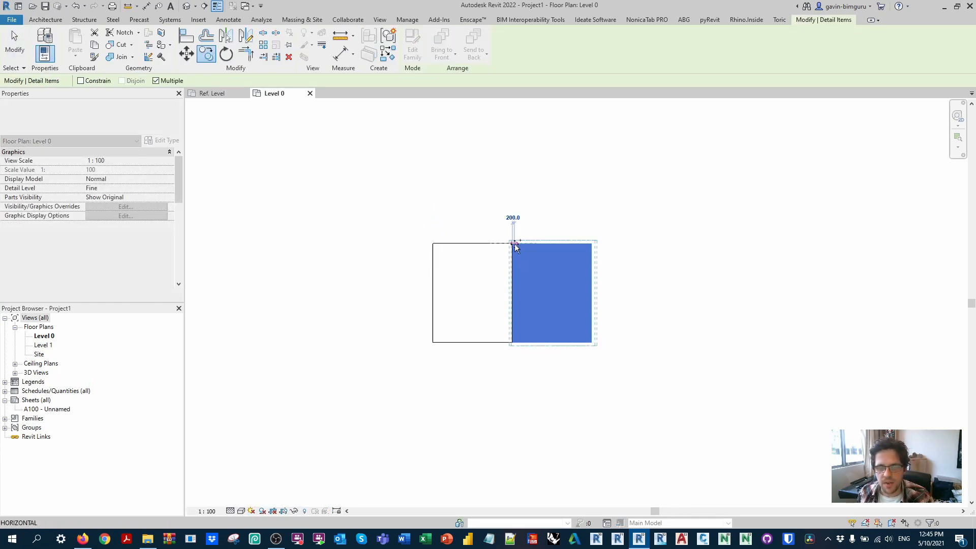
click(592, 244)
click(670, 243)
middle_drag(671, 243, 567, 288)
key(Escape)
key(Escape)
Step: Mirror a copy of the four-block row upward about its upper edge
drag(725, 418, 285, 287)
key(d)
key(m)
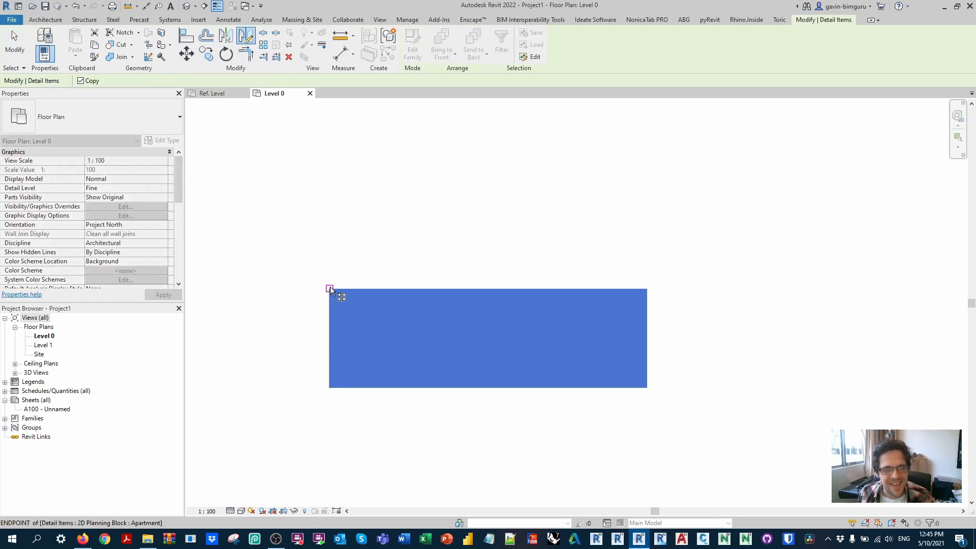
click(248, 37)
click(330, 289)
click(303, 289)
key(Escape)
Step: Move the upper row of blocks 1800 mm upward to leave a gap between the rows
drag(700, 219, 283, 159)
key(m)
key(v)
click(667, 251)
text(180)
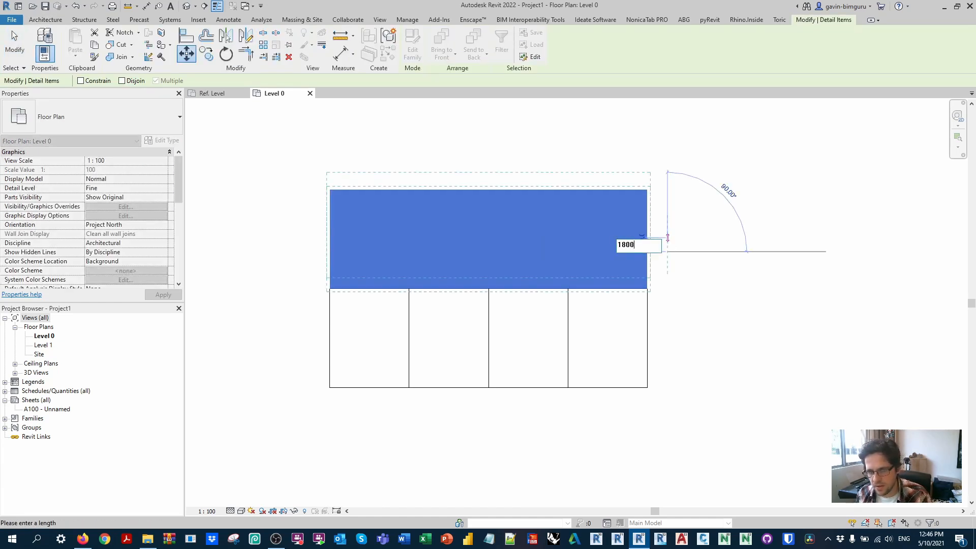
text(0)
key(Return)
key(Escape)
Step: Remove the upper row's third block and stretch the second block rightward over its place to a width of 16000 mm
click(502, 181)
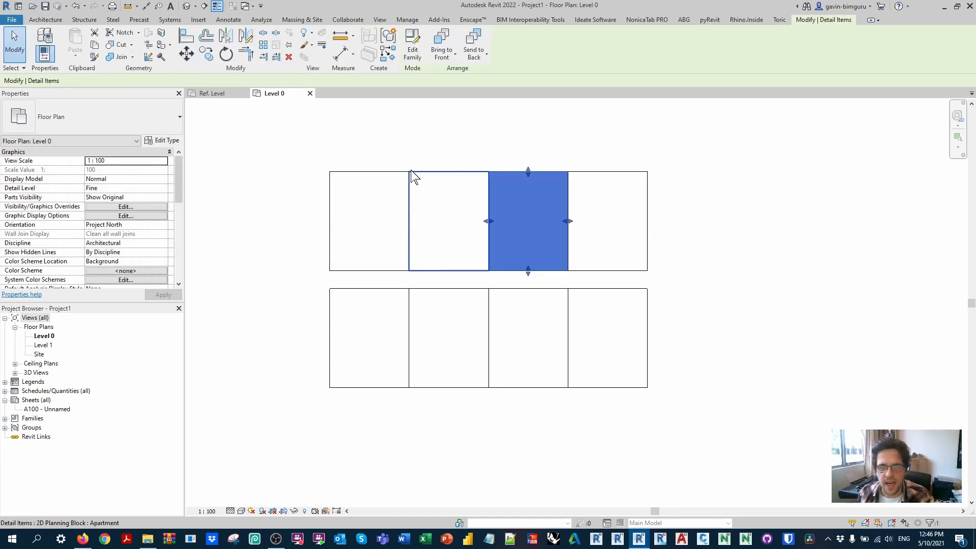
click(451, 181)
ctrl+click(559, 222)
drag(570, 220, 567, 214)
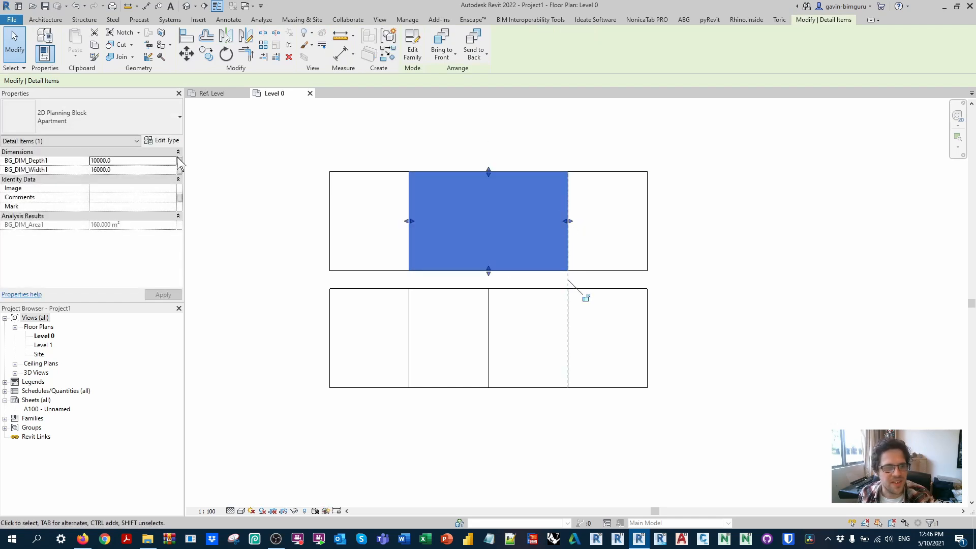
Step: Duplicate the wide block's Apartment type as a new type named Core
click(162, 140)
click(437, 136)
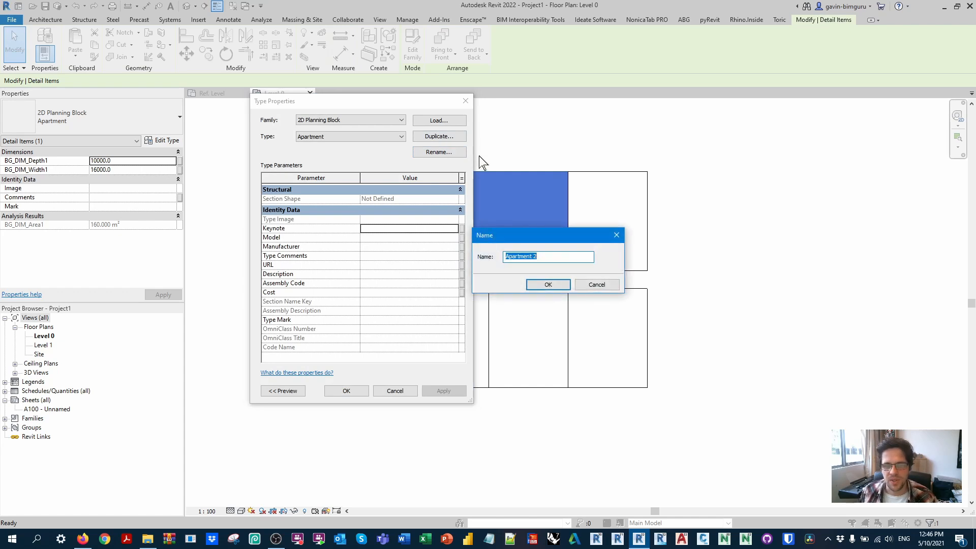
text(S)
key(BackSpace)
text(Core)
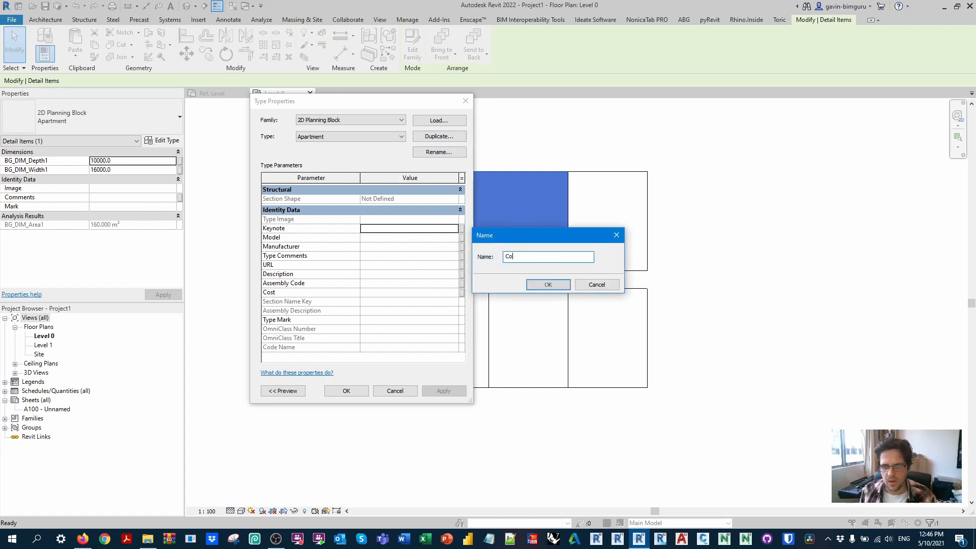
key(Return)
click(347, 390)
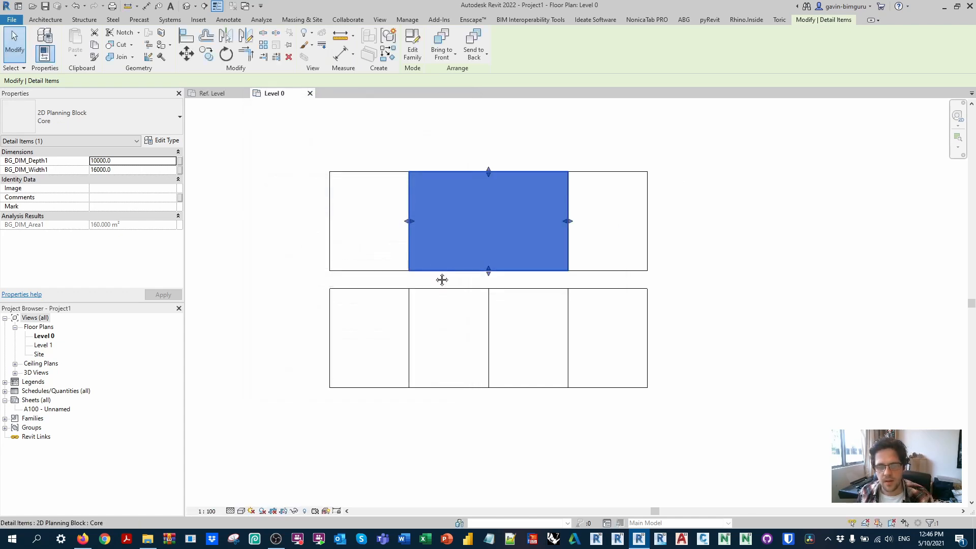
Step: Copy the Core block to the lower row's upper-left corner and stretch the copy to fill the gap, 32000 mm wide and 1800 mm deep
key(c)
key(o)
click(409, 271)
click(330, 288)
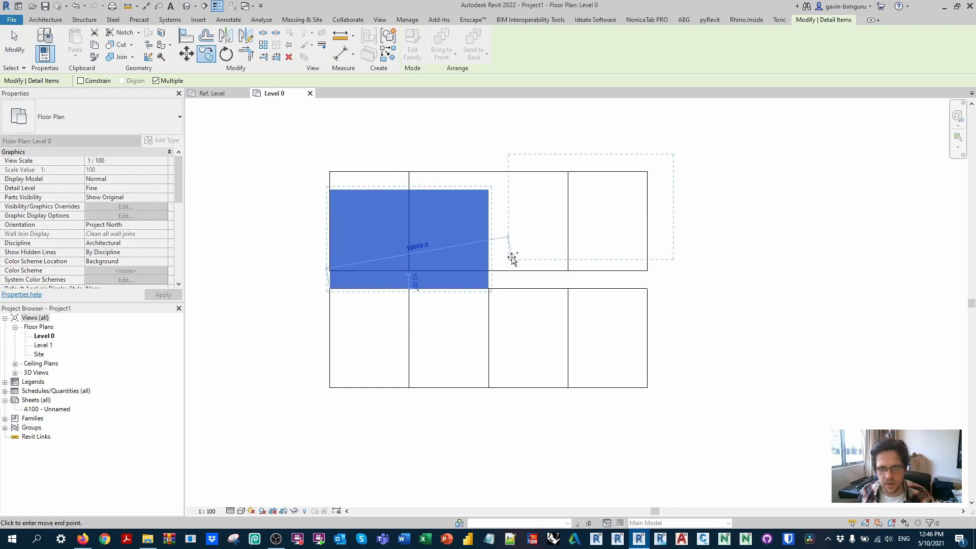
key(Escape)
drag(489, 239, 648, 258)
drag(488, 188, 505, 272)
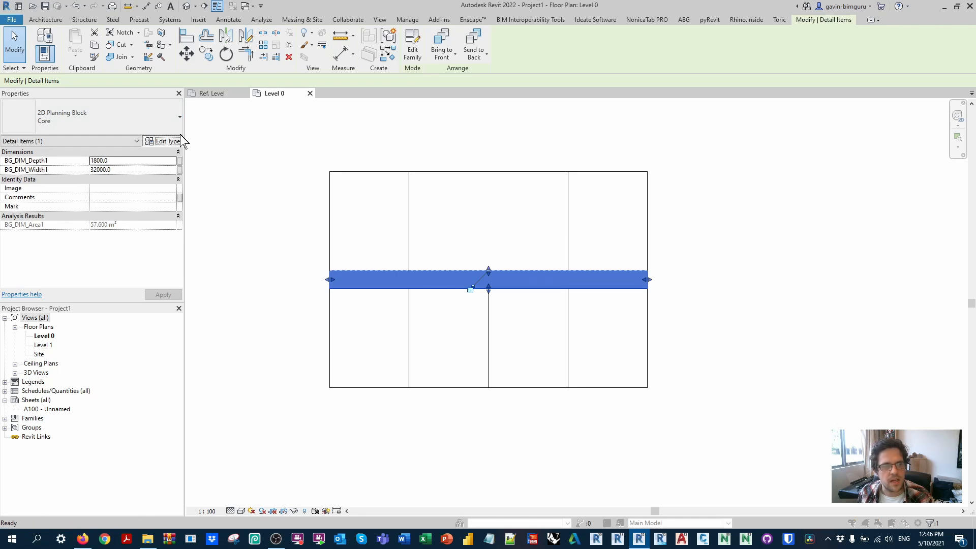
Step: Duplicate the long narrow block's type as a new type named Corridor
click(162, 141)
click(452, 136)
text(Corridor)
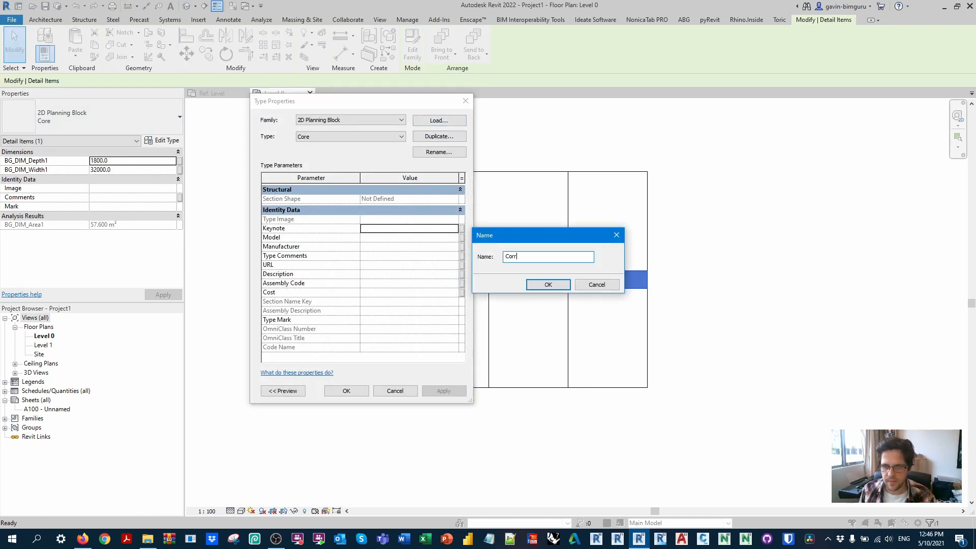
key(Return)
click(352, 390)
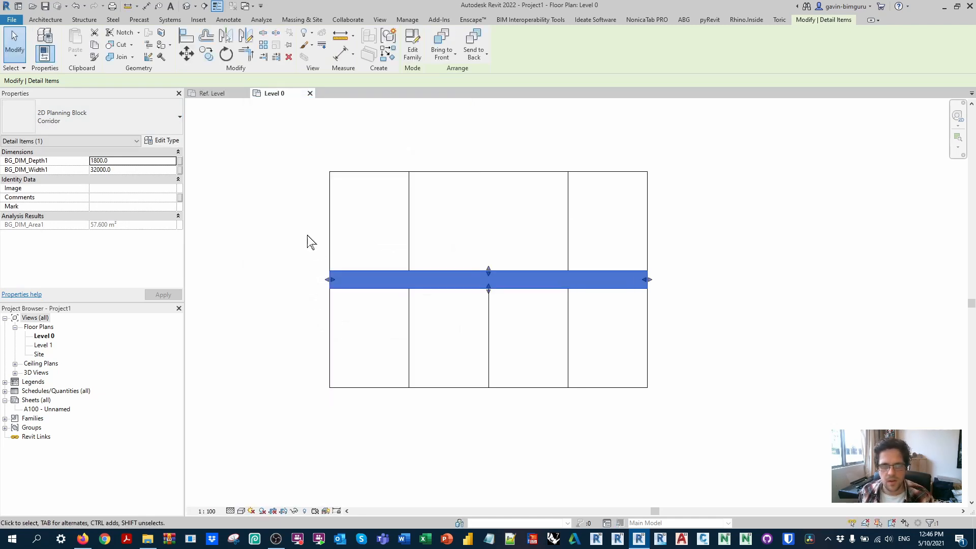
Step: Create a new rule-based view filter named 2D Corridor
click(306, 180)
click(381, 21)
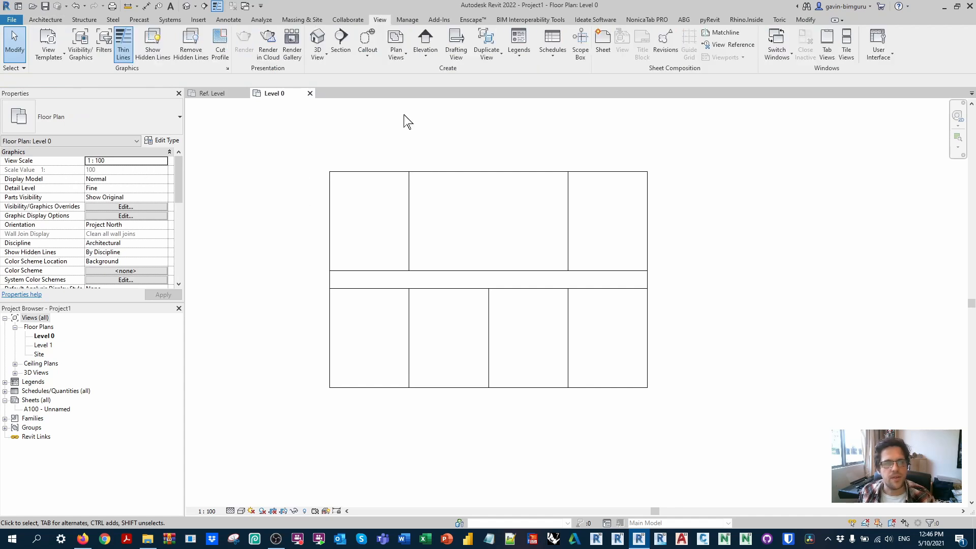
click(104, 45)
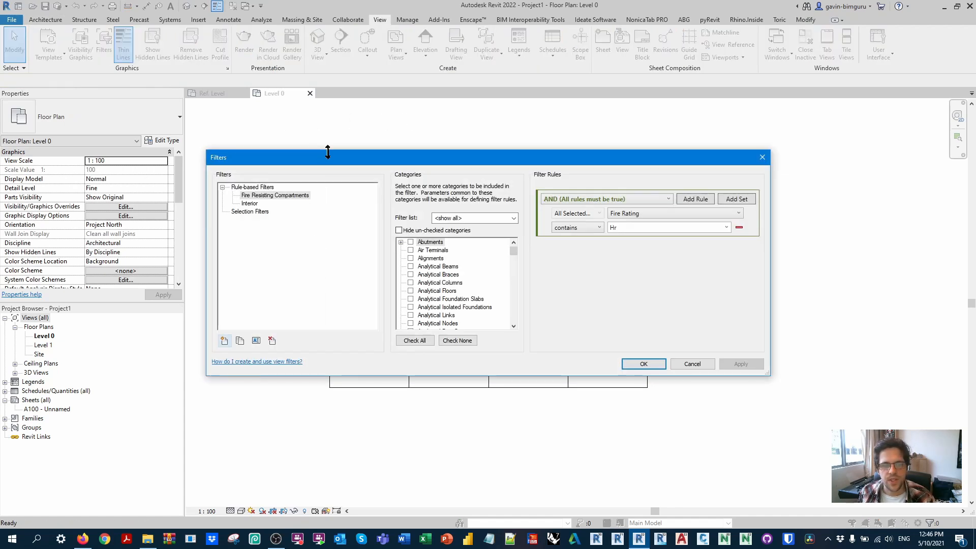
click(250, 204)
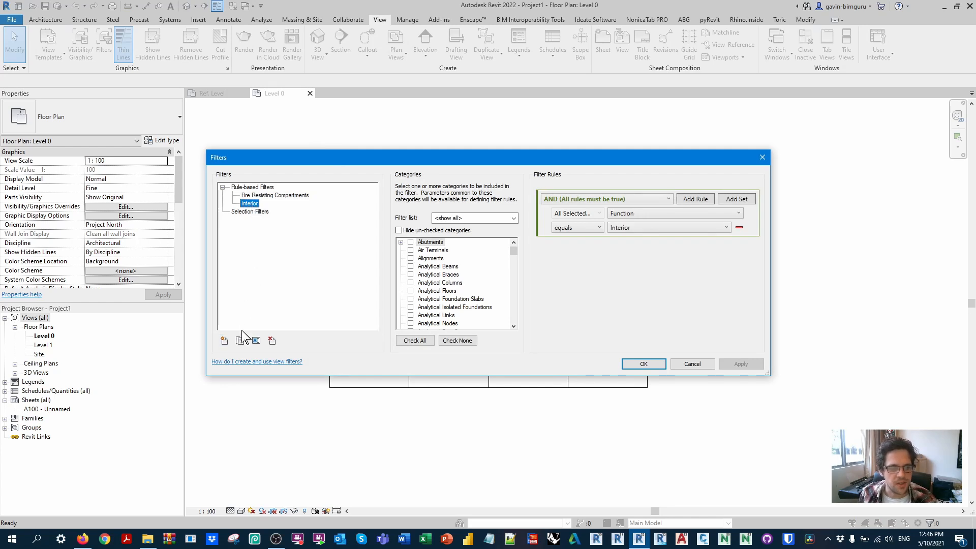
click(224, 341)
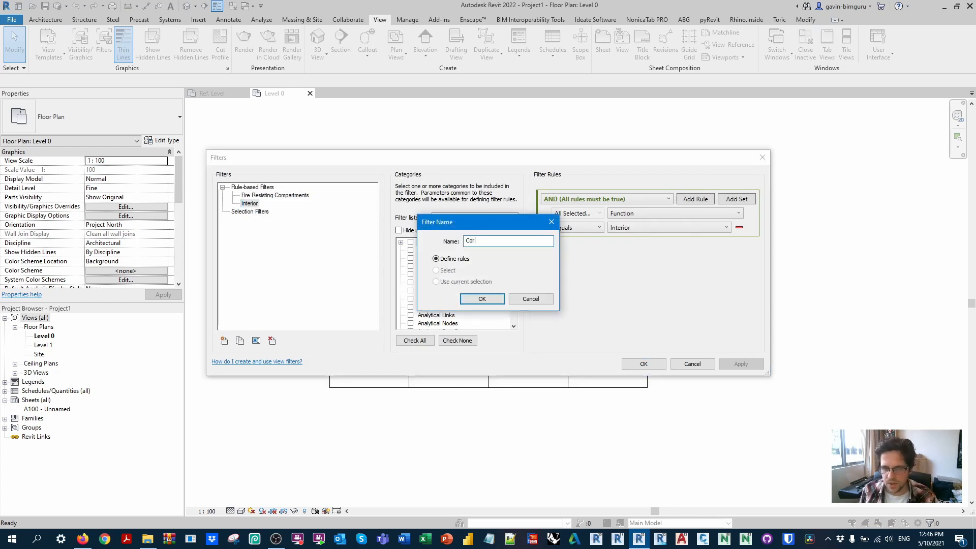
text(2D Corrid)
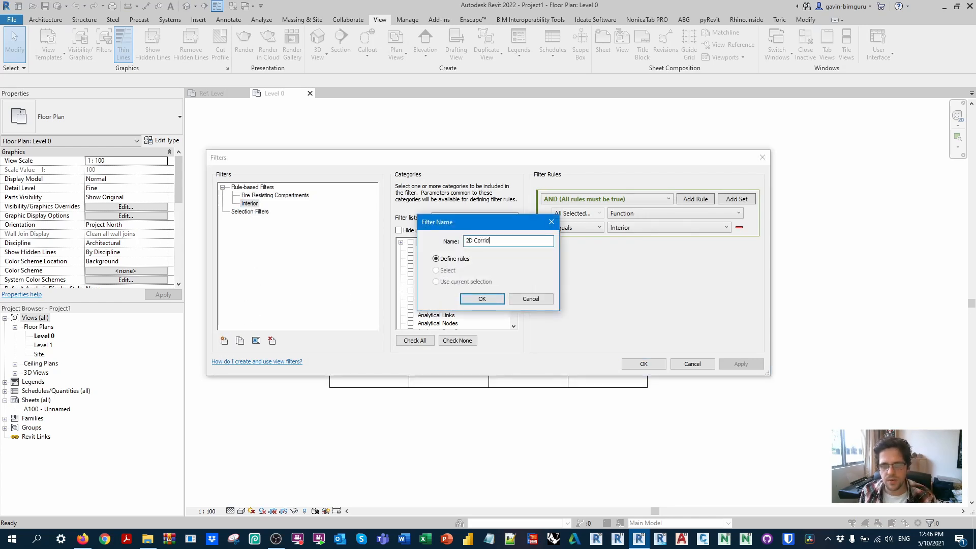
text(or)
key(Return)
Step: Apply the 2D Corridor filter to Detail Items with the rule Type Name equals Corridor
click(448, 284)
key(d)
scroll(420, 306, down, 1)
click(411, 299)
click(650, 213)
scroll(684, 338, down, 3)
click(655, 366)
click(579, 227)
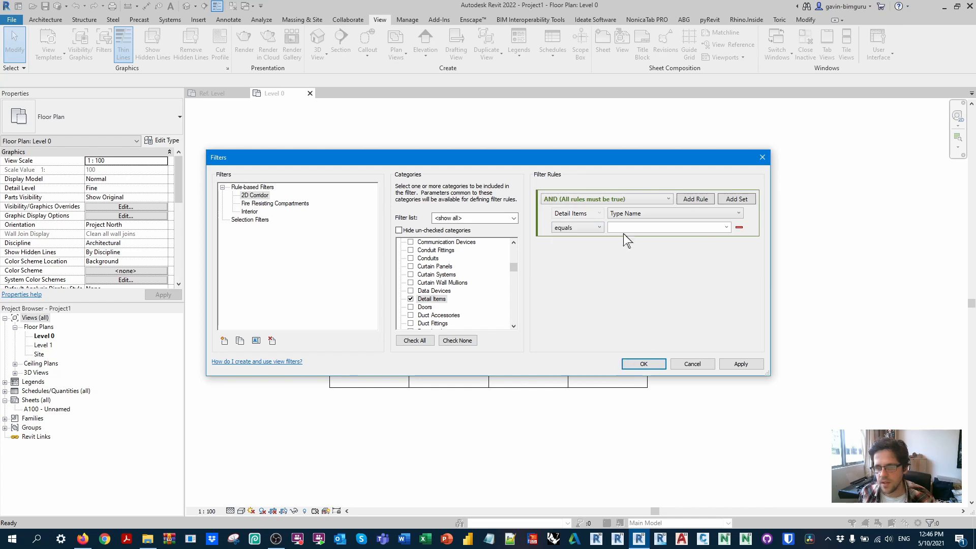
click(592, 239)
click(726, 227)
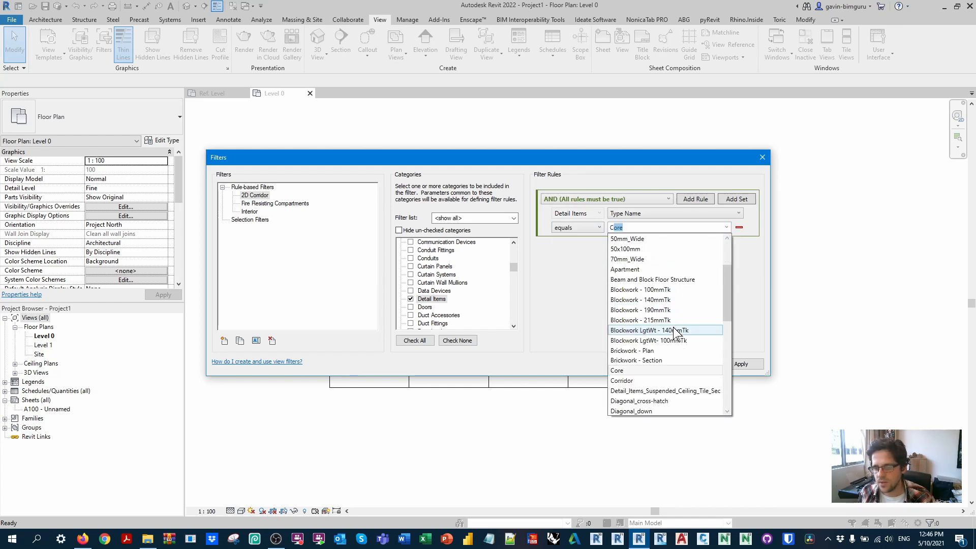
click(655, 350)
Step: Duplicate the 2D Corridor filter as 2D Core and set its Type Name rule to equal Core
click(253, 196)
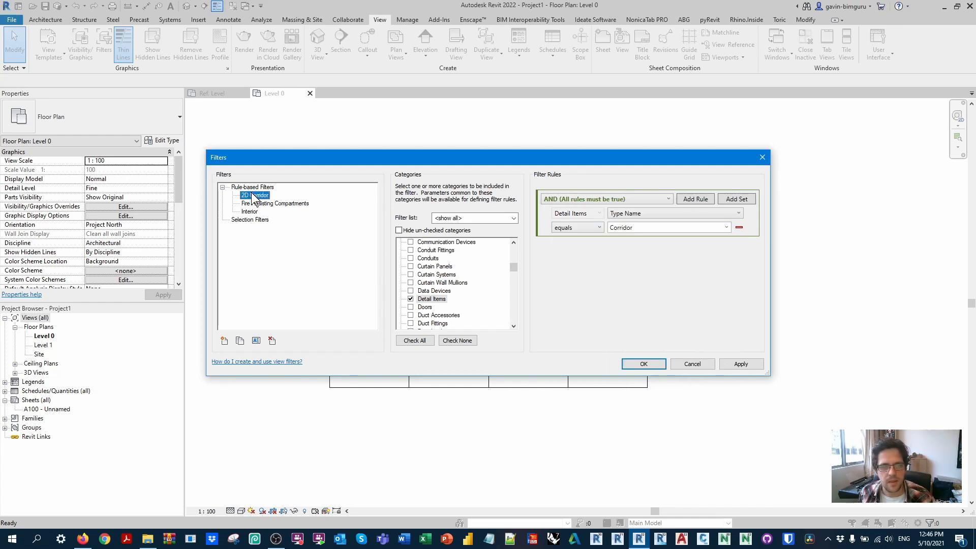
click(240, 340)
click(256, 340)
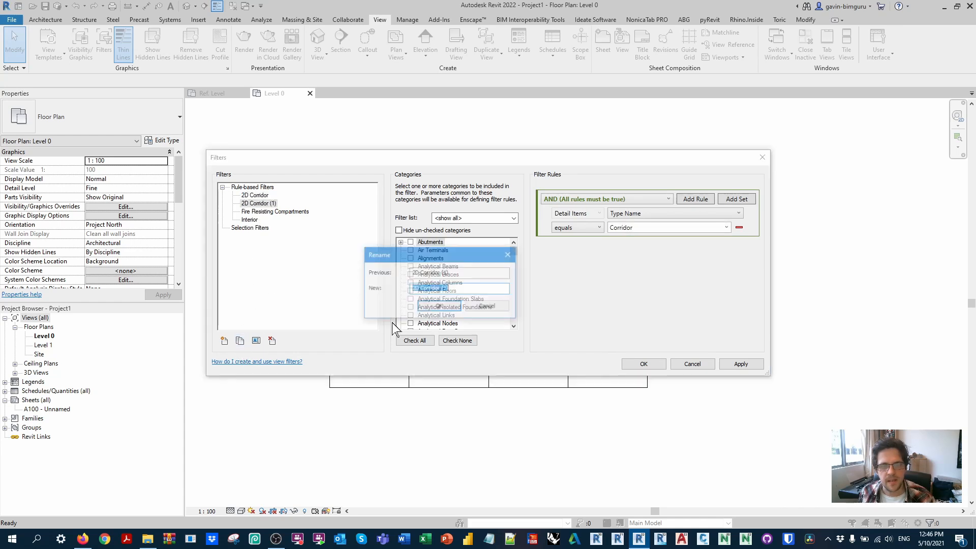
text(2D Core)
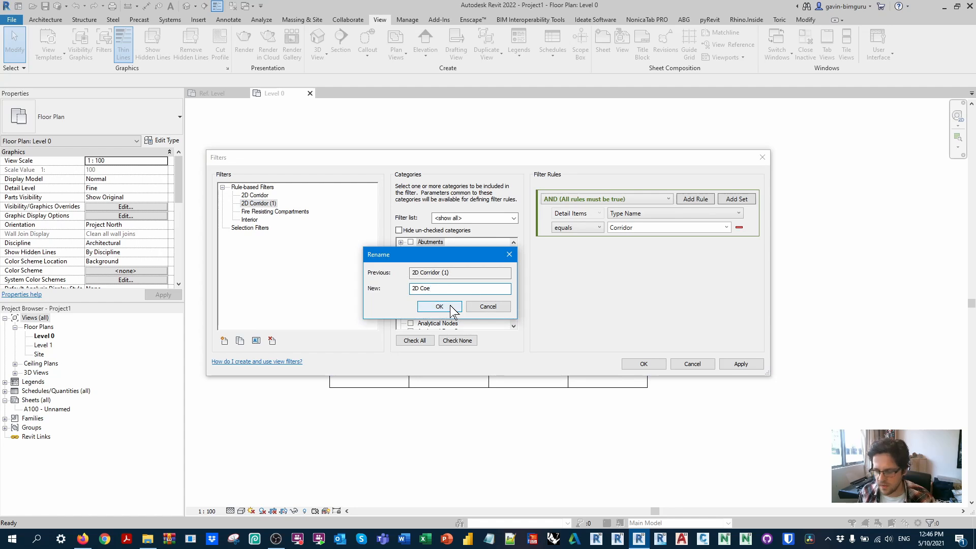
click(439, 306)
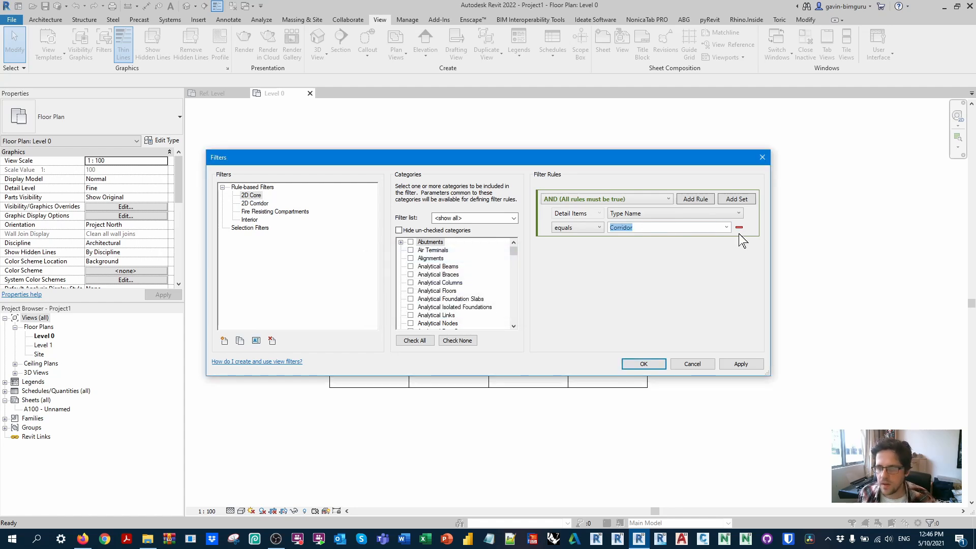
click(726, 227)
scroll(635, 259, up, 3)
click(622, 269)
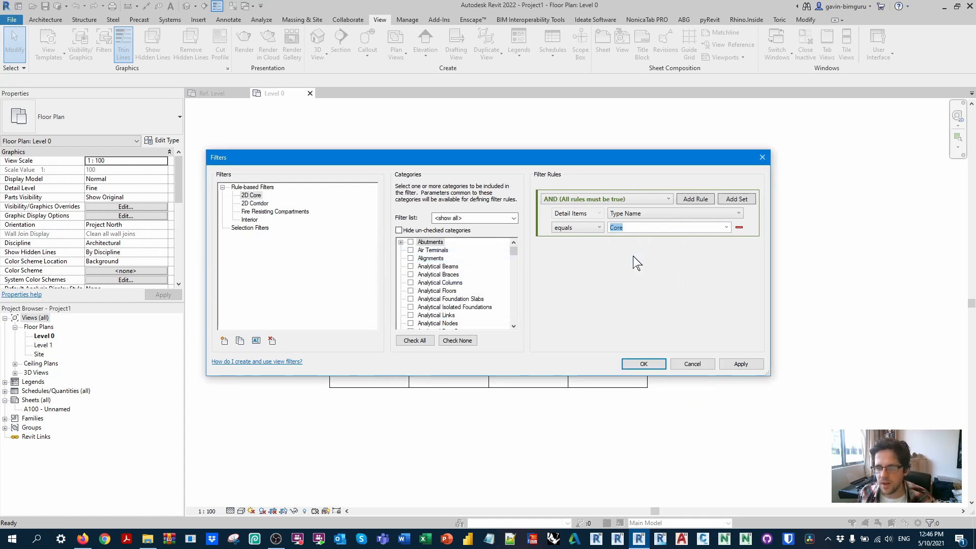
Step: Duplicate the 2D Corridor filter as 2D Apartment, set its Type Name rule to equal Apartment, and accept the filters
click(254, 203)
click(240, 340)
click(258, 211)
click(256, 340)
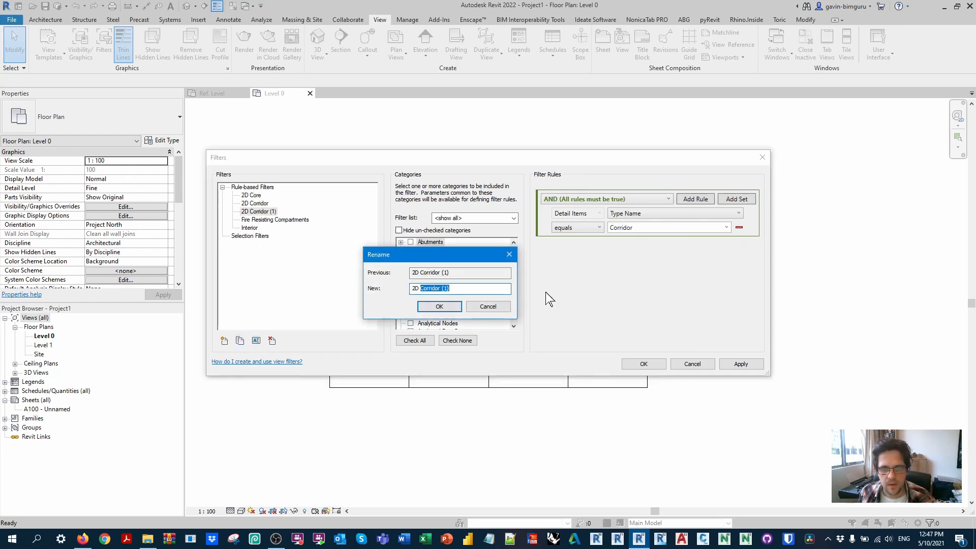
text(2D Apartment)
key(Return)
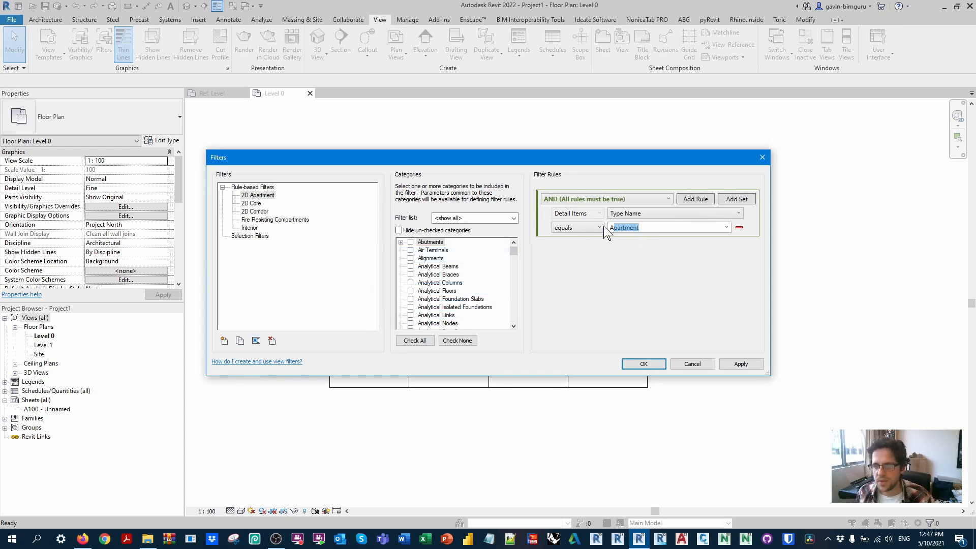
click(607, 318)
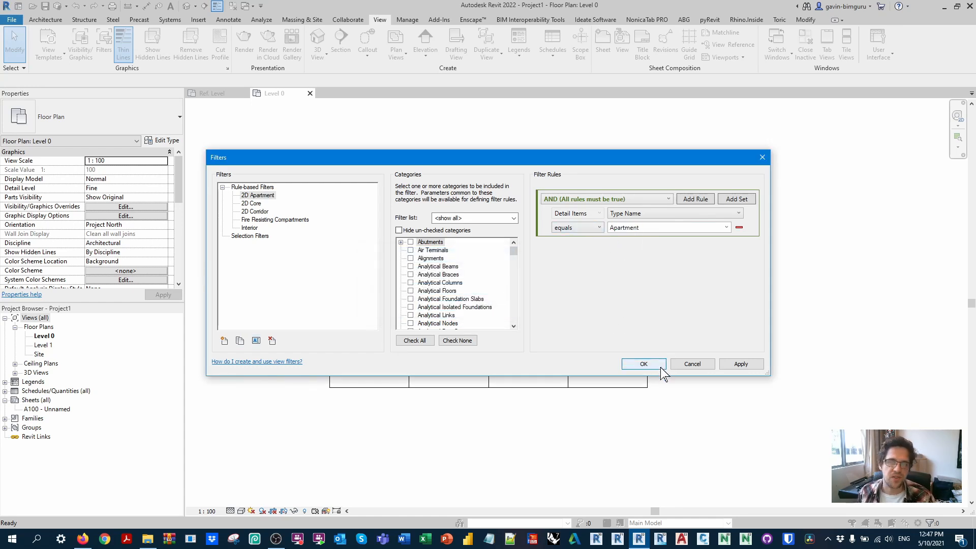
click(638, 365)
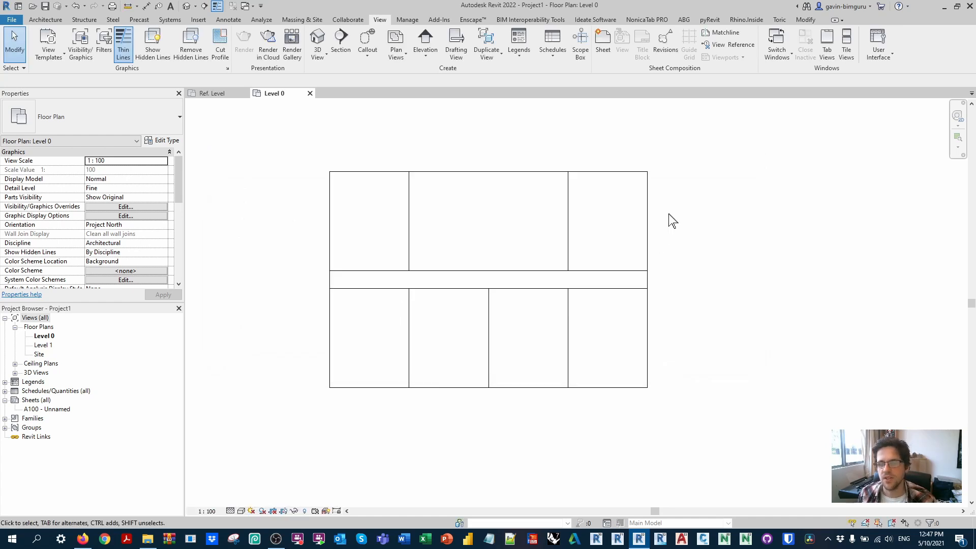
Step: Add the 2D Apartment, 2D Core and 2D Corridor filters to the Level 0 view's visibility/graphic overrides
key(v)
key(g)
click(431, 133)
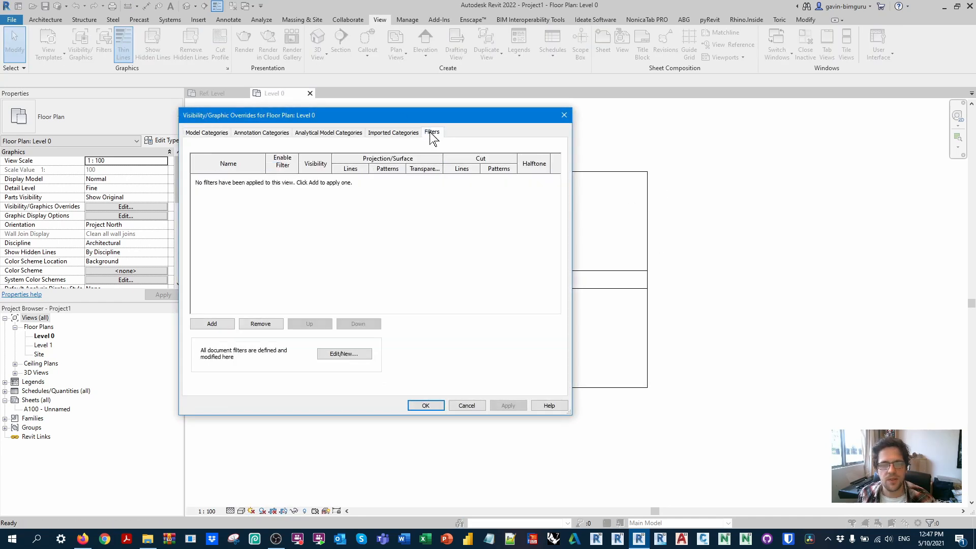
click(212, 323)
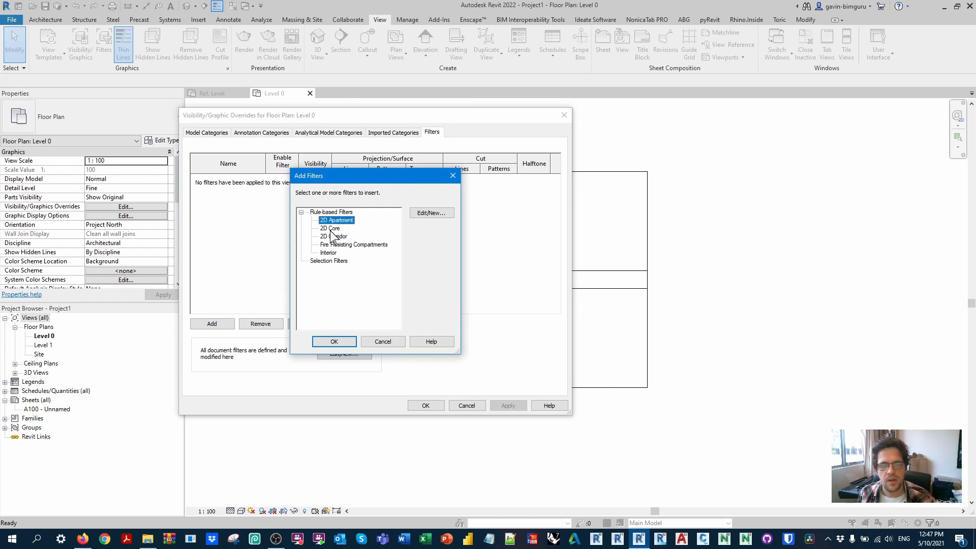
click(336, 343)
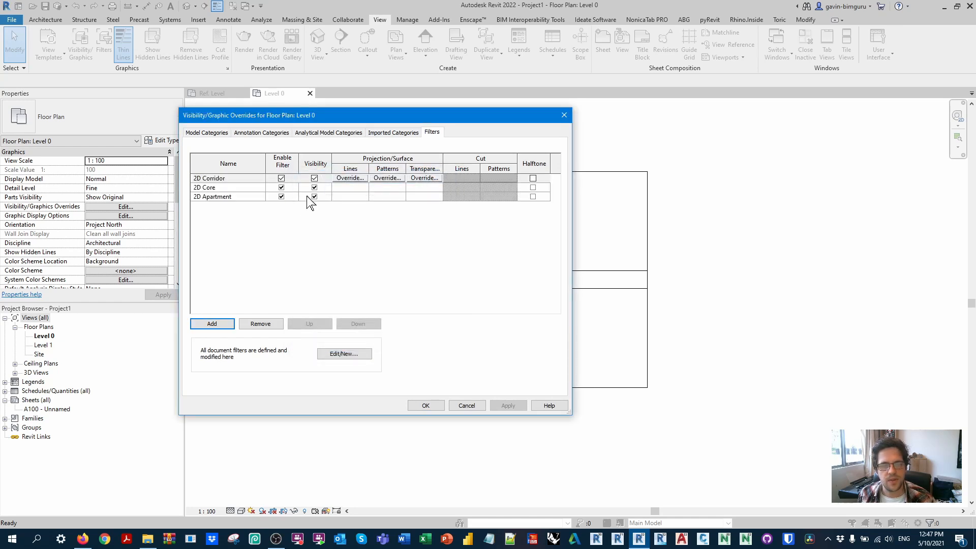
Step: Override the 2D Corridor filter's projection/surface pattern with a colour
click(387, 178)
click(364, 248)
click(295, 275)
click(416, 353)
click(401, 321)
Step: Set the 2D Corridor filter's foreground surface pattern to solid fill and accept the override
click(385, 187)
click(386, 178)
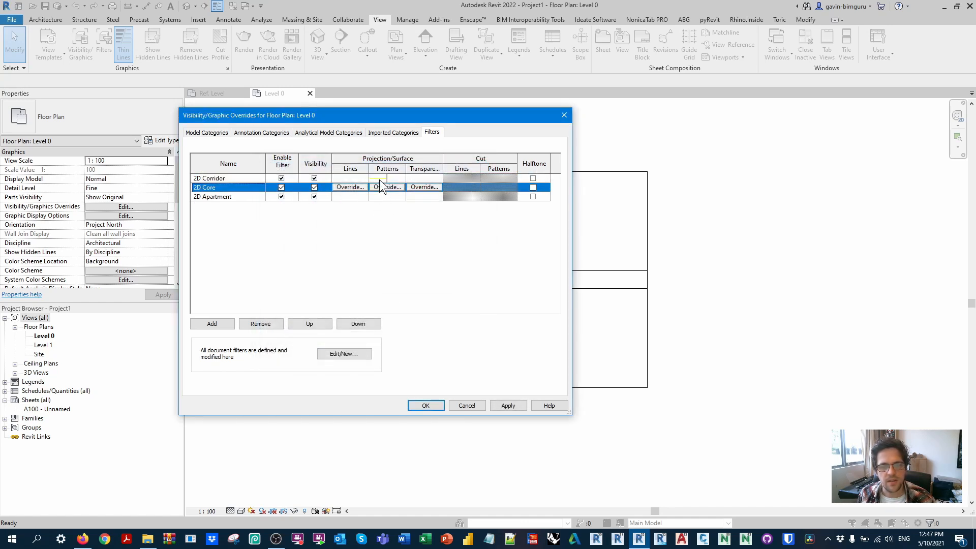
click(386, 178)
click(405, 233)
click(408, 245)
click(408, 235)
click(406, 250)
click(399, 323)
Step: Override the 2D Core filter's foreground surface pattern with a solid fill in grey RGB 128-128-128
click(386, 187)
click(386, 187)
click(394, 248)
click(319, 252)
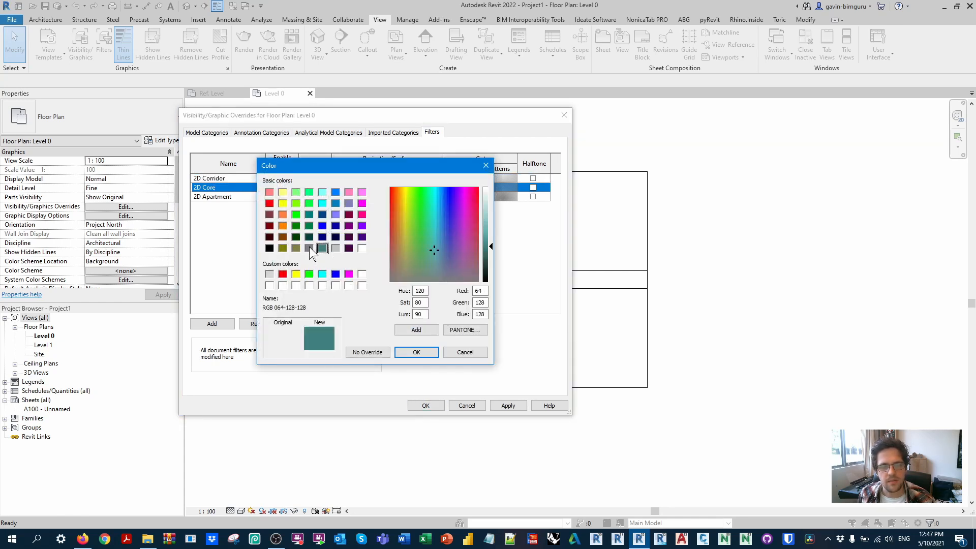
click(418, 353)
click(394, 233)
click(407, 251)
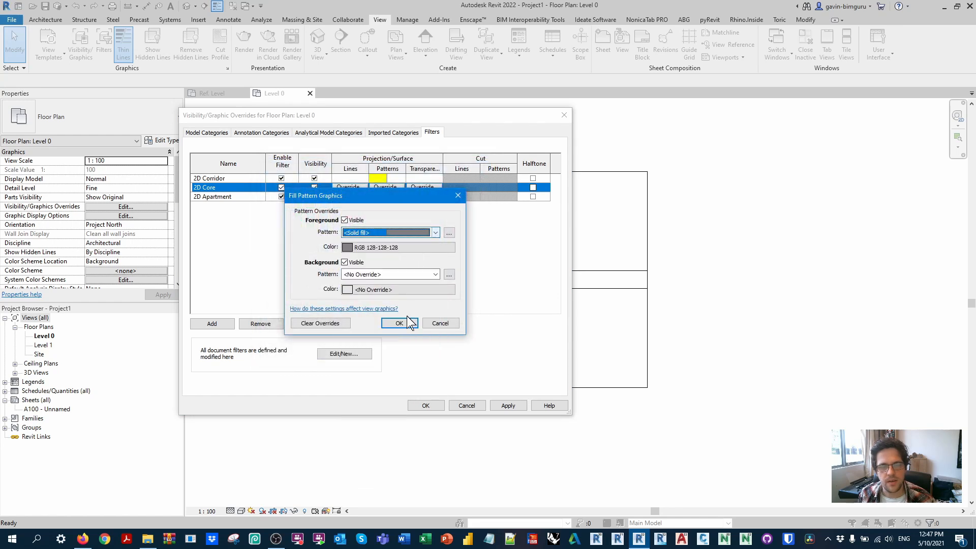
click(399, 323)
Step: Change the 2D Corridor filter's foreground surface pattern colour to light grey
click(386, 196)
click(379, 178)
click(379, 178)
click(367, 247)
click(336, 251)
click(420, 352)
click(402, 322)
Step: Override the 2D Apartment filter's foreground surface pattern with solid fill in RGB 255-255-128, and accept the Level 0 graphic overrides
click(381, 196)
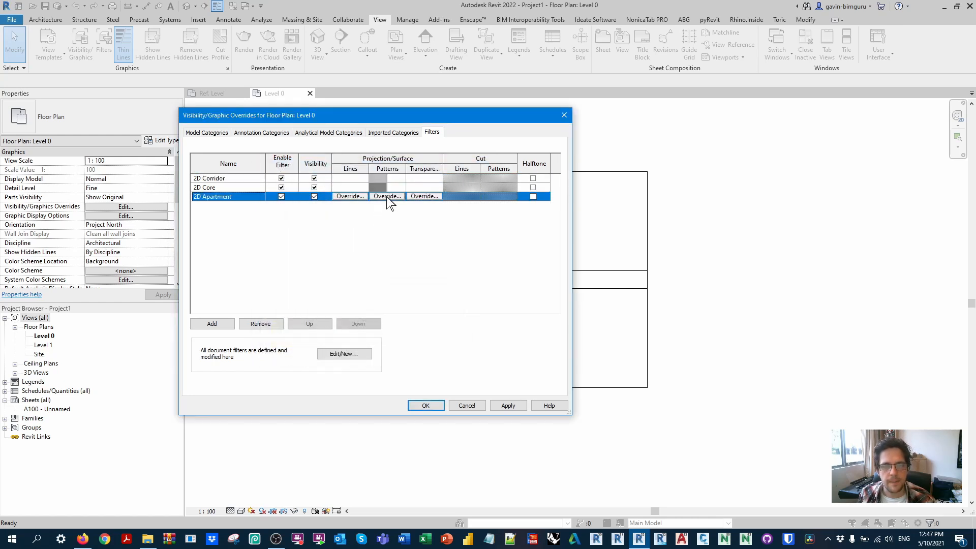
click(386, 196)
click(371, 247)
click(283, 192)
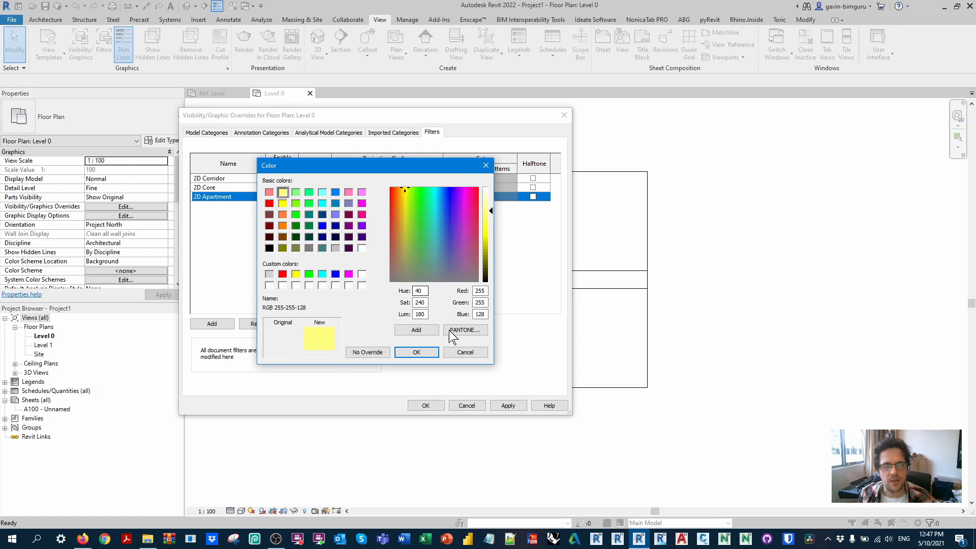
click(432, 351)
click(422, 233)
click(402, 257)
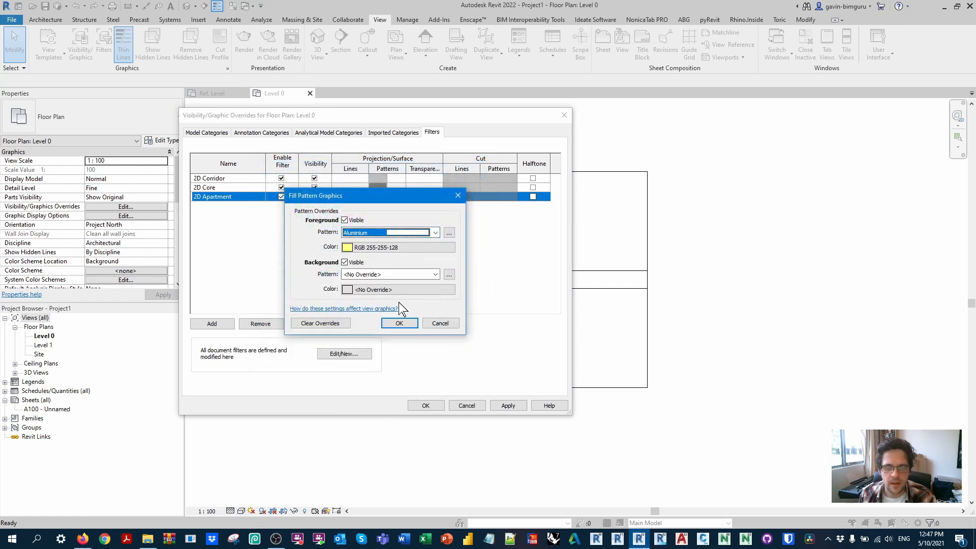
click(399, 324)
click(430, 407)
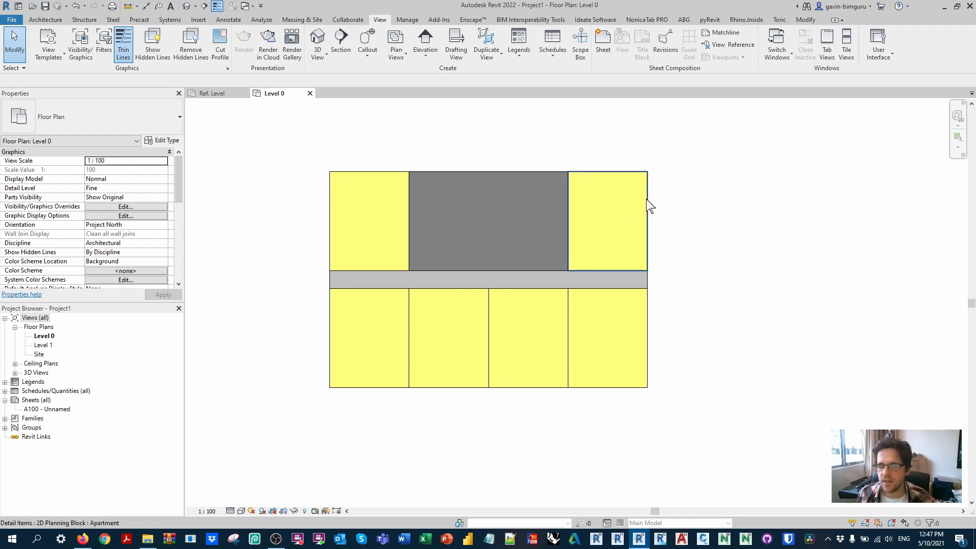
Step: Copy the upper-right apartment block into the empty space beside the layout, and delete the copy
middle_drag(646, 207, 613, 211)
click(610, 211)
click(610, 210)
click(737, 171)
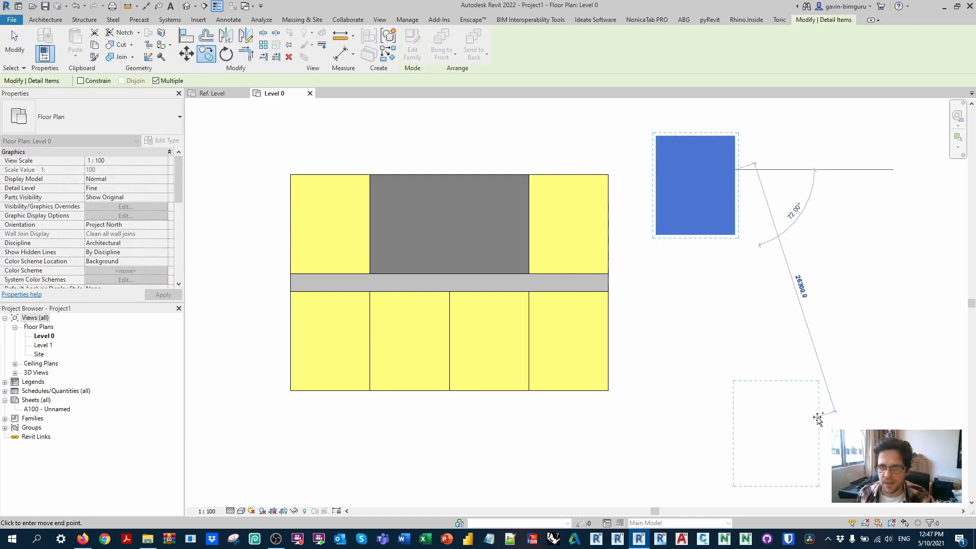
key(Escape)
middle_drag(745, 254, 736, 298)
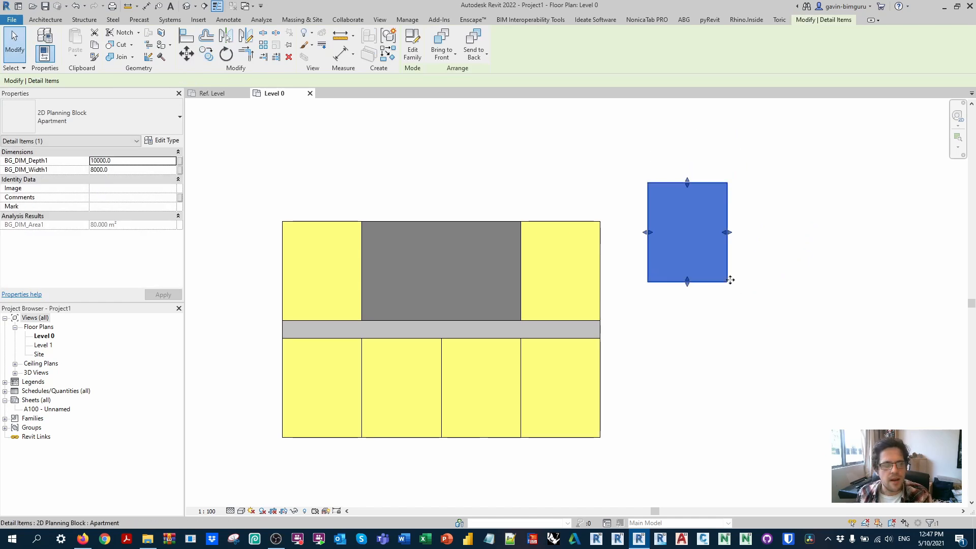
key(Delete)
Step: Inspect the Core block's depth, width and area properties
middle_click(690, 254)
middle_click(690, 254)
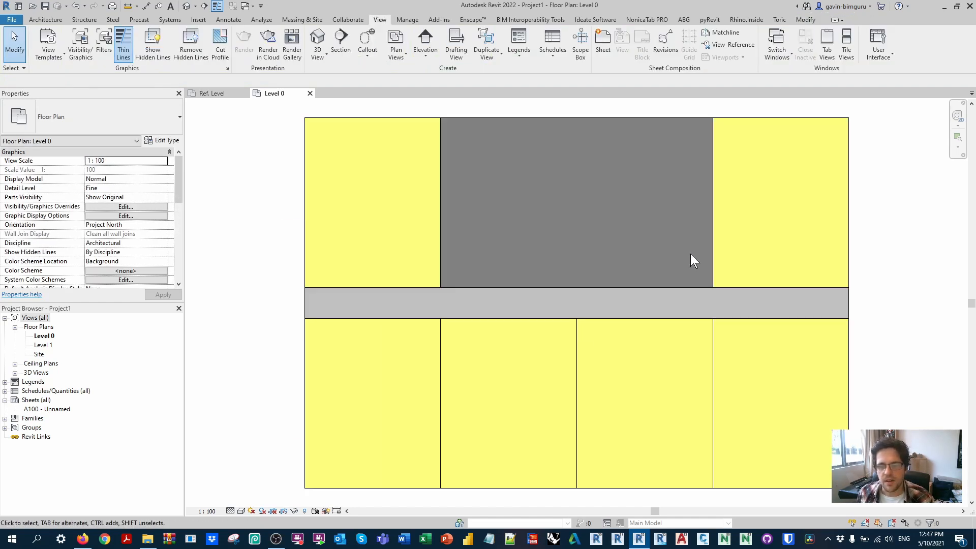
click(656, 118)
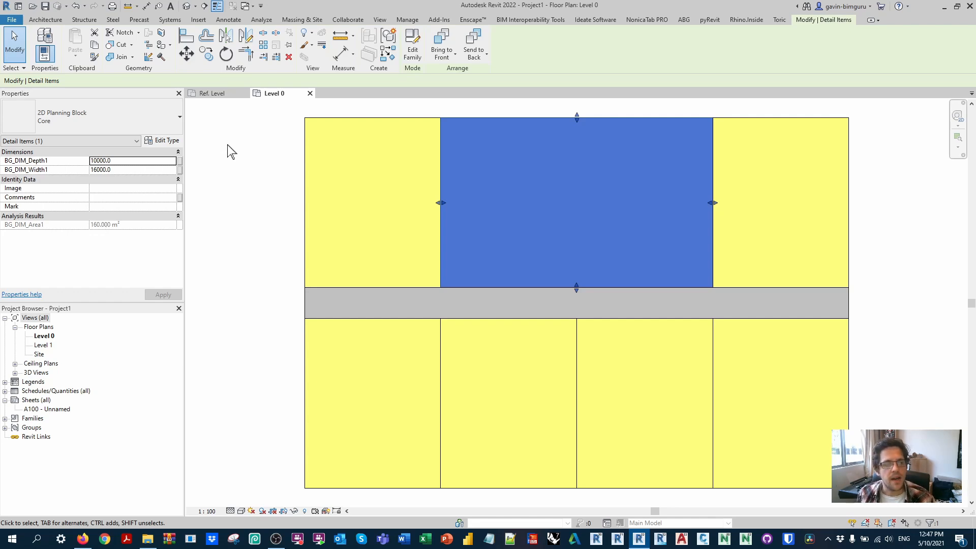
key(Escape)
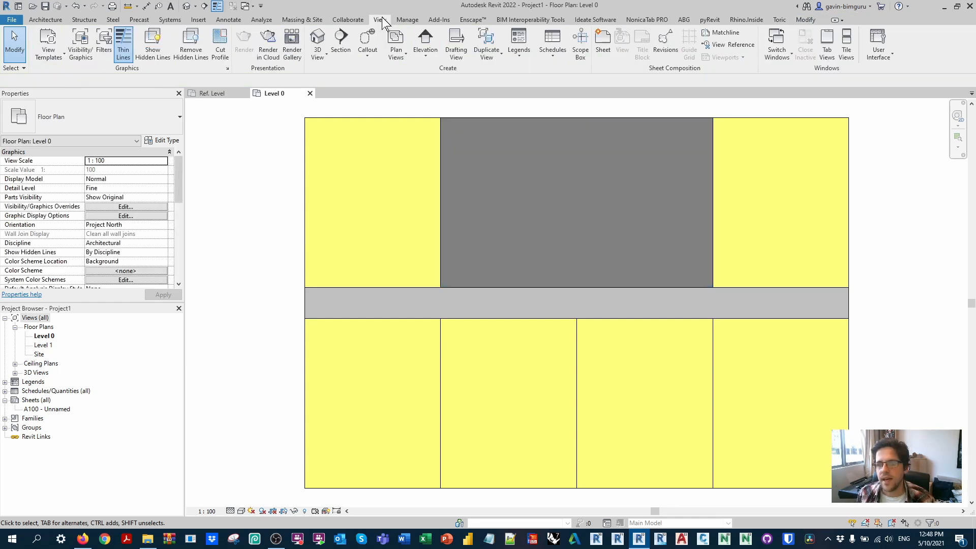
Step: Create a new schedule for the Detail Items category
click(549, 48)
click(568, 69)
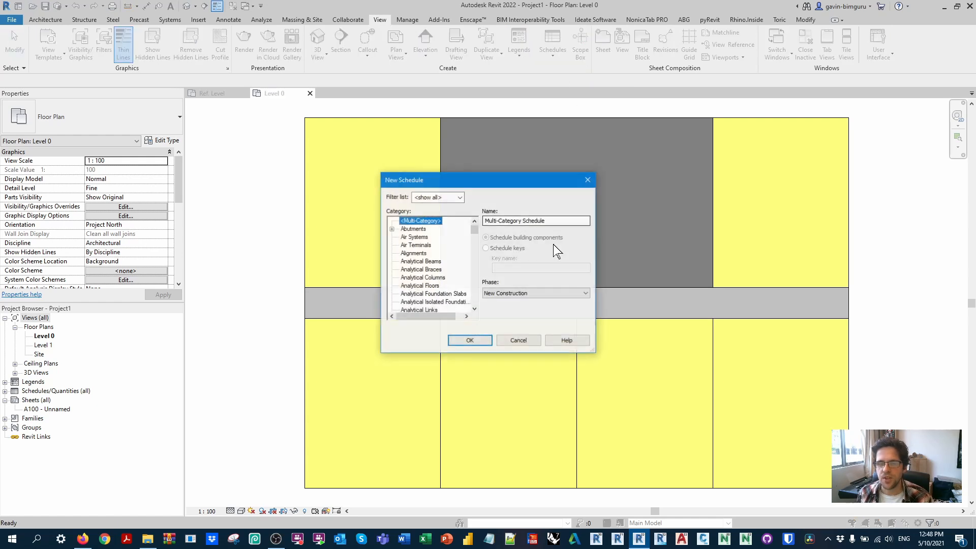
key(d)
scroll(416, 250, down, 1)
click(415, 277)
click(468, 340)
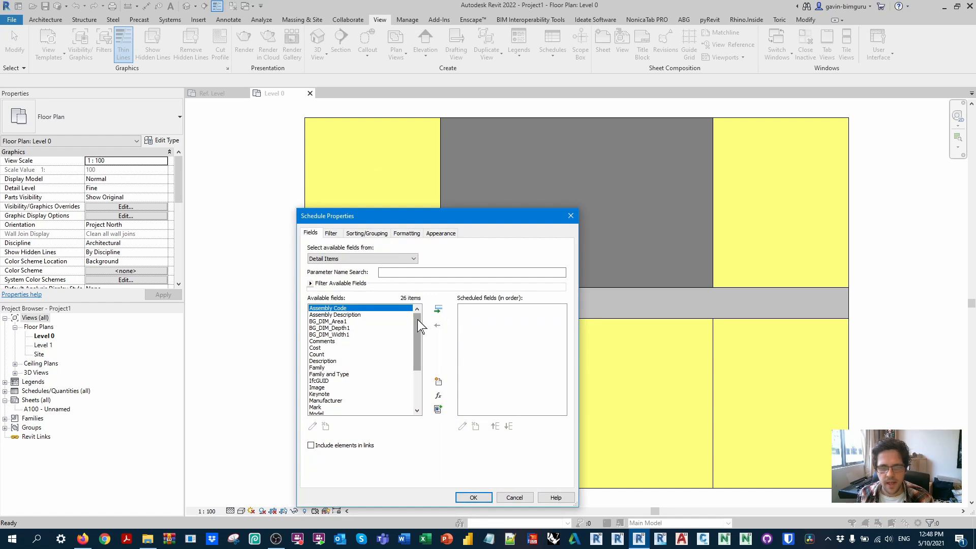
Step: Add the Type and BG_DIM_Area1 fields to the detail item schedule and generate it
scroll(420, 325, down, 4)
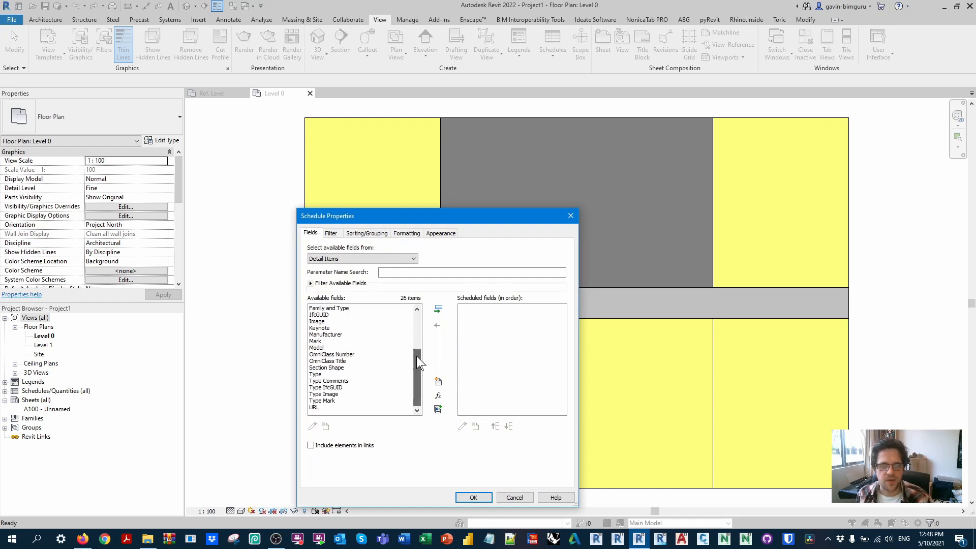
click(330, 374)
click(438, 308)
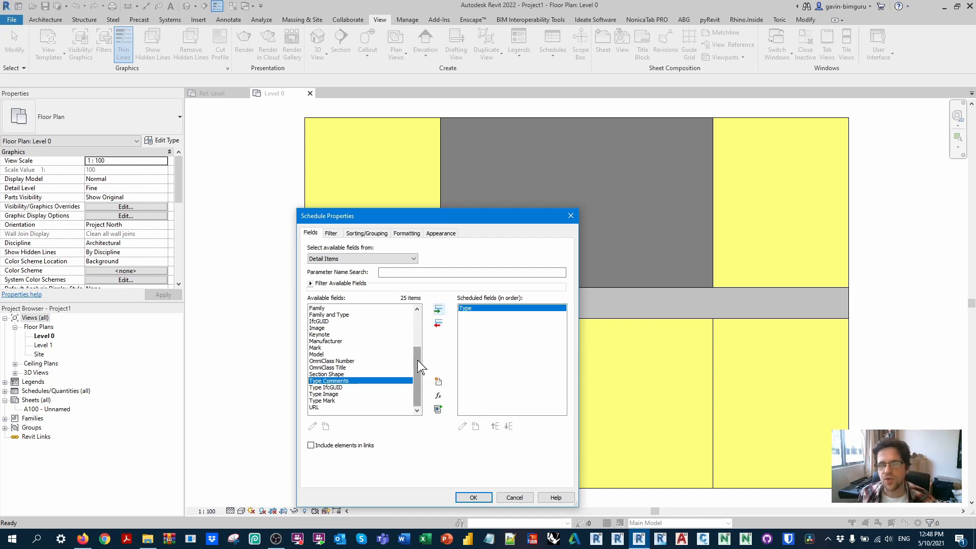
scroll(420, 365, up, 3)
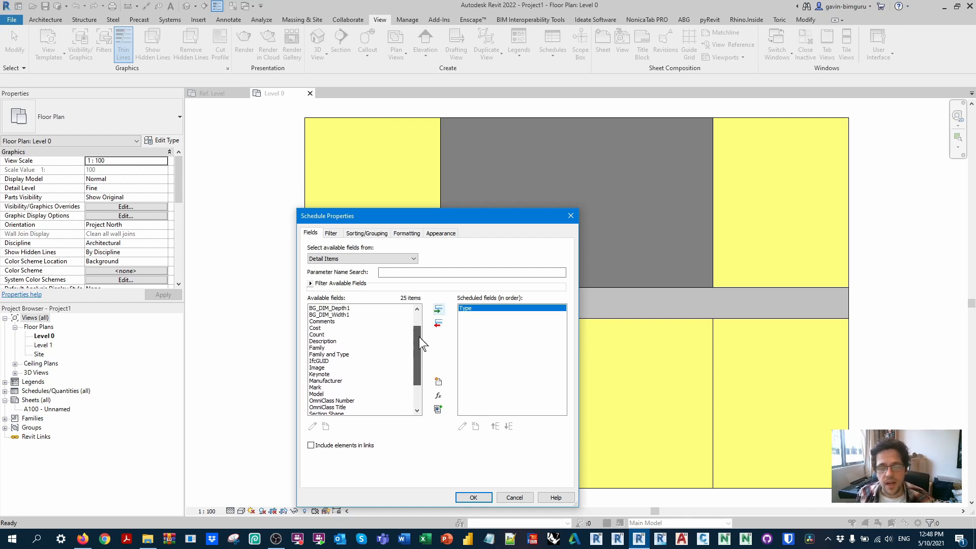
click(352, 322)
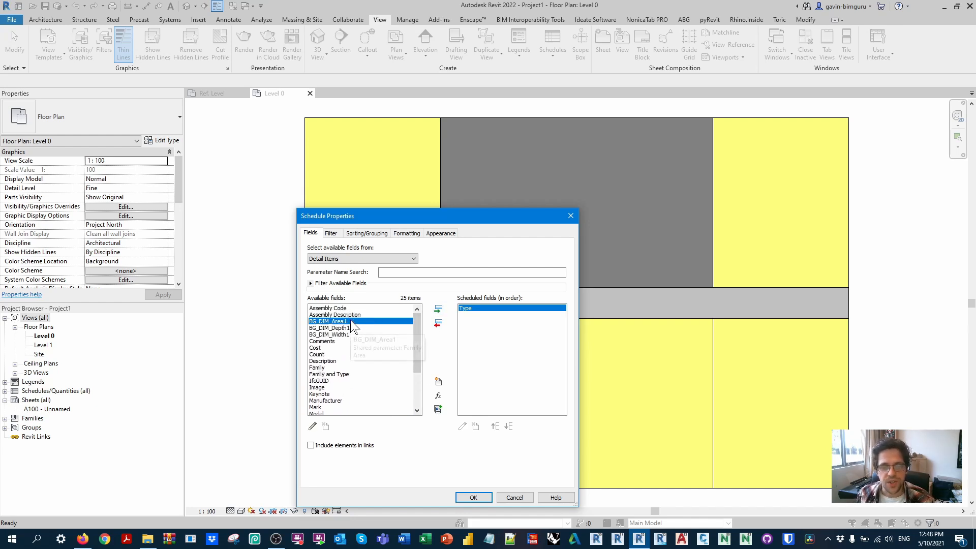
click(438, 309)
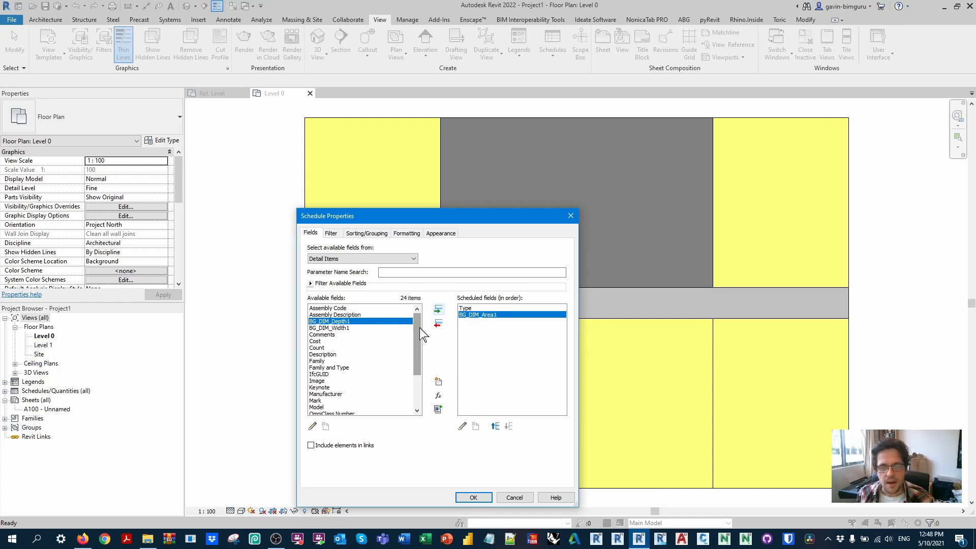
click(473, 497)
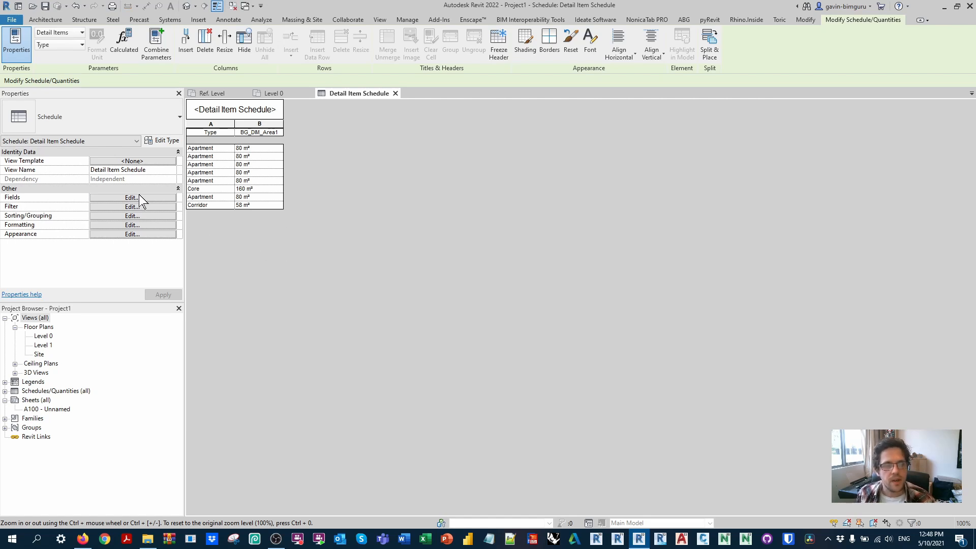
Step: Edit the schedule's fields to add Count after BG_DIM_Area1
click(133, 197)
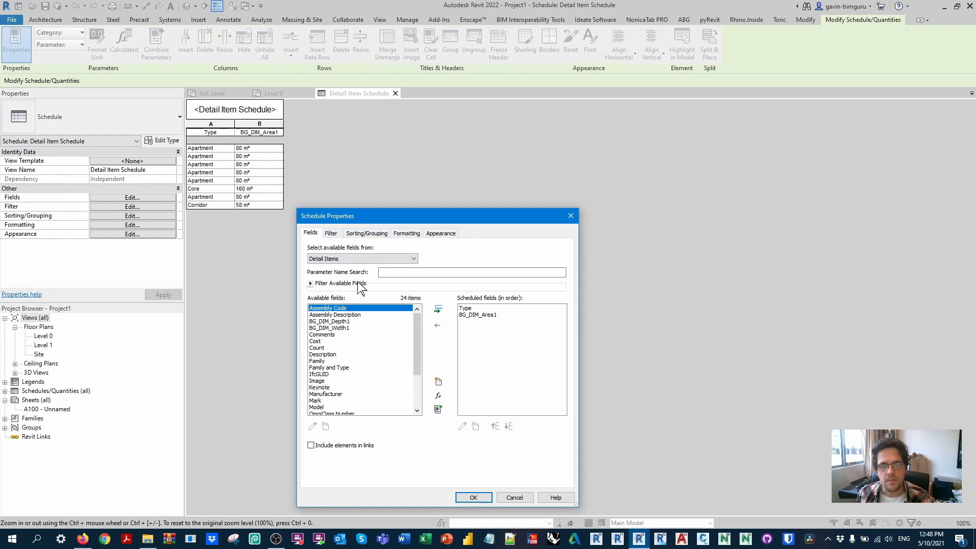
click(477, 315)
click(368, 348)
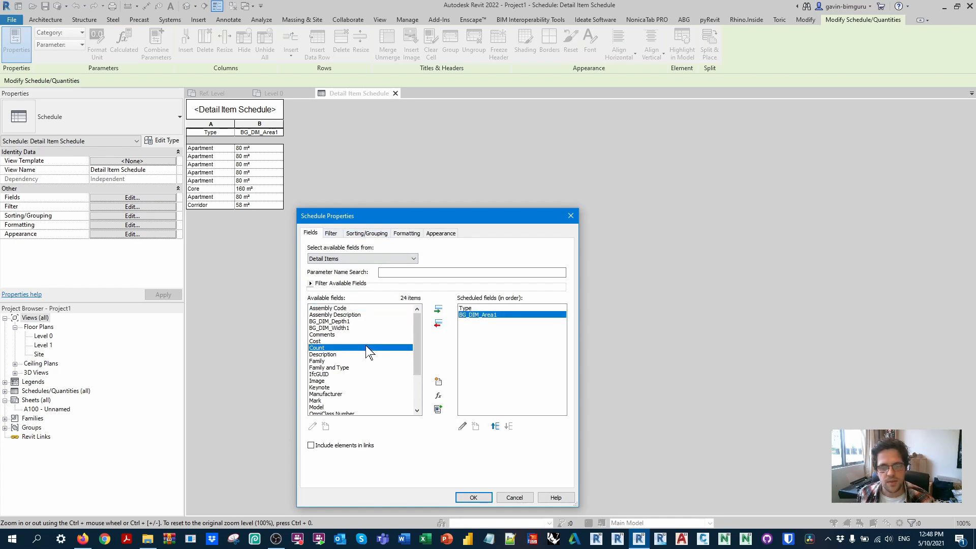
click(437, 309)
Step: Sort the schedule by Type in ascending order and turn off itemizing every instance
click(333, 234)
click(373, 234)
click(407, 249)
click(381, 257)
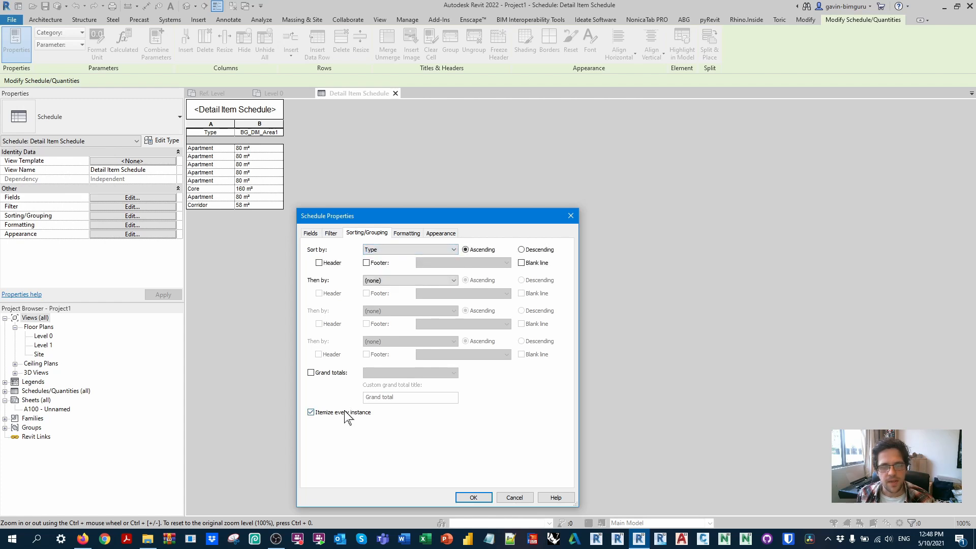
Step: Set the BG_DIM_Area1 field to calculate totals and accept the schedule properties
click(412, 234)
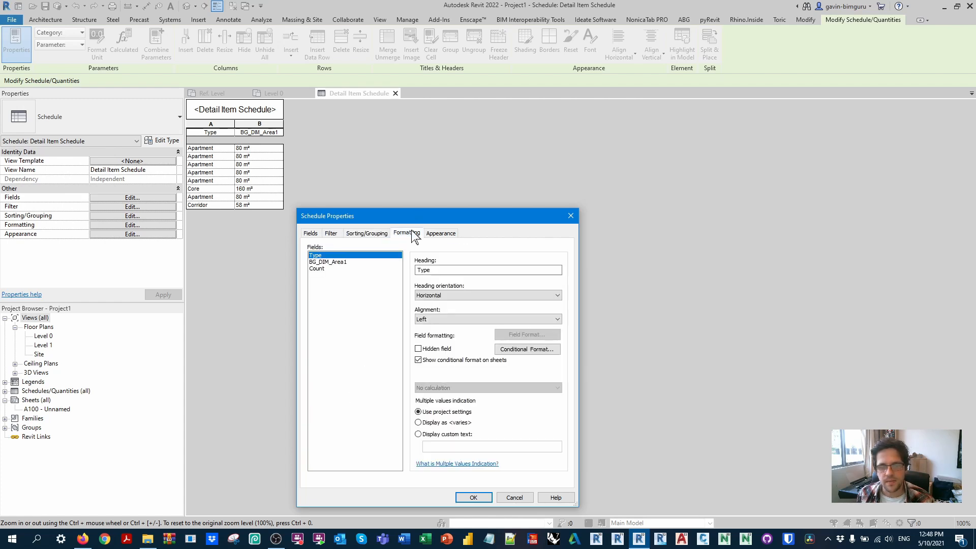
click(335, 263)
click(438, 388)
click(438, 402)
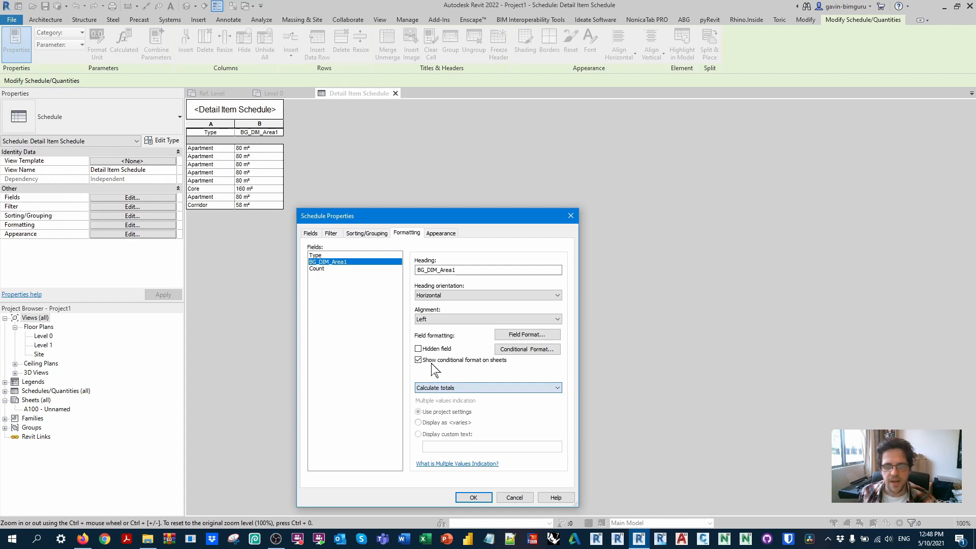
click(473, 498)
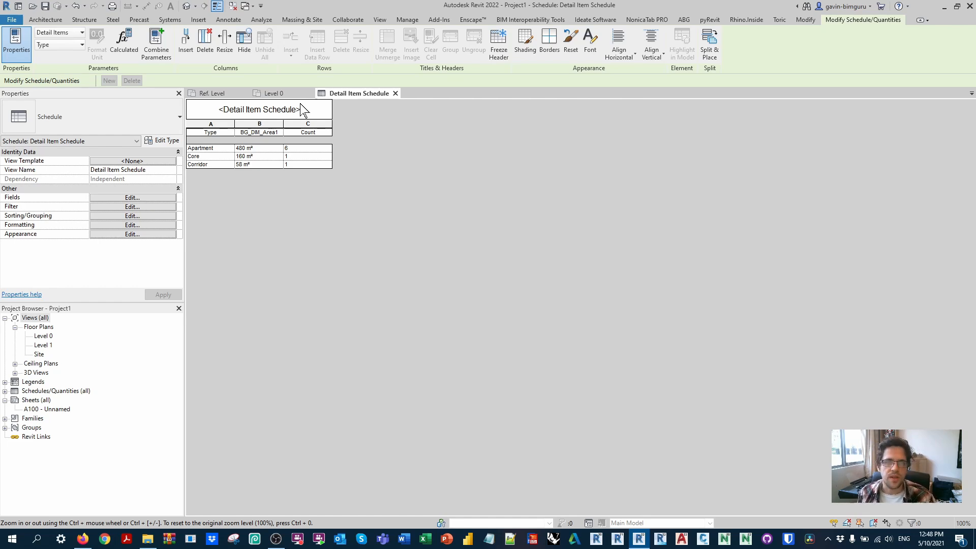
Step: Copy all the planning blocks on Level 0 to the same location on Level 1, and check the Detail Item Schedule
click(282, 94)
scroll(353, 214, down, 2)
drag(850, 458, 227, 114)
double_click(42, 345)
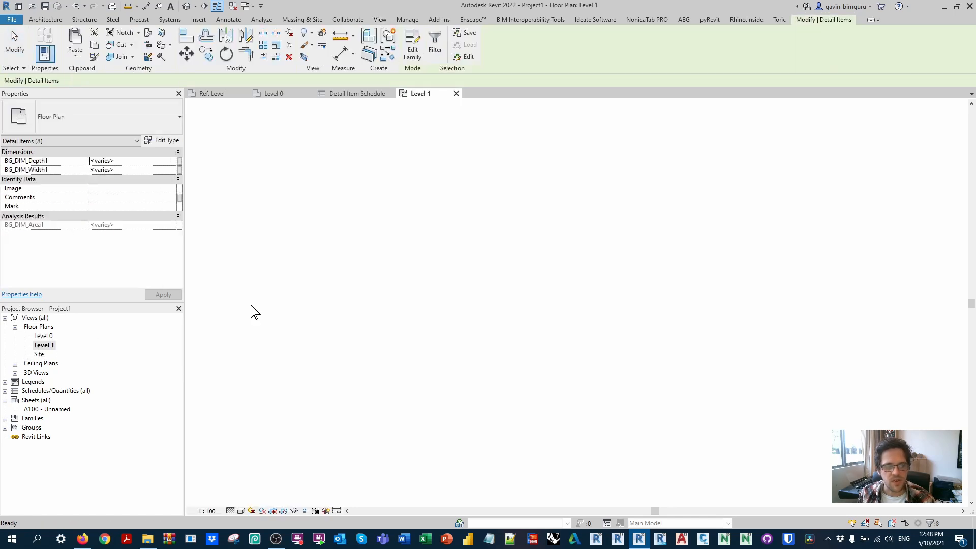
click(76, 56)
click(114, 134)
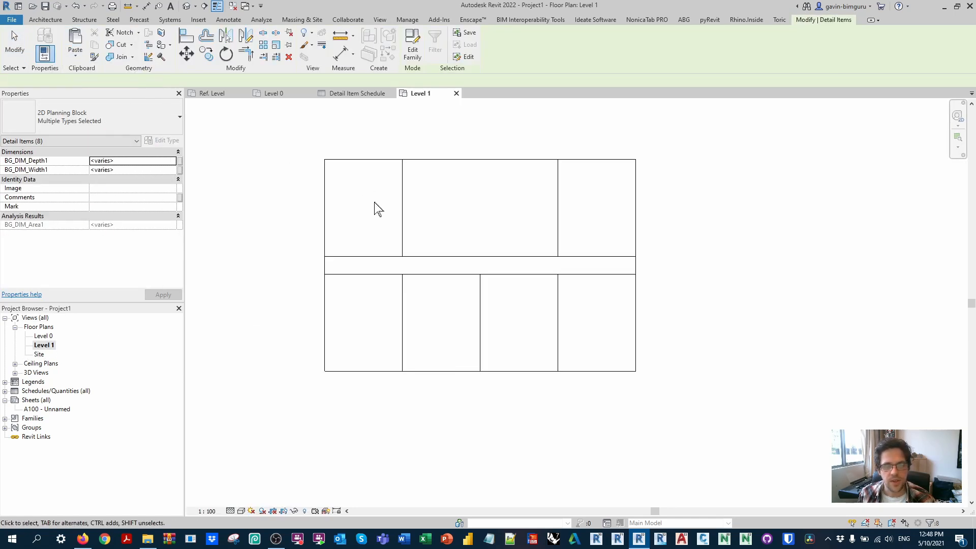
click(283, 157)
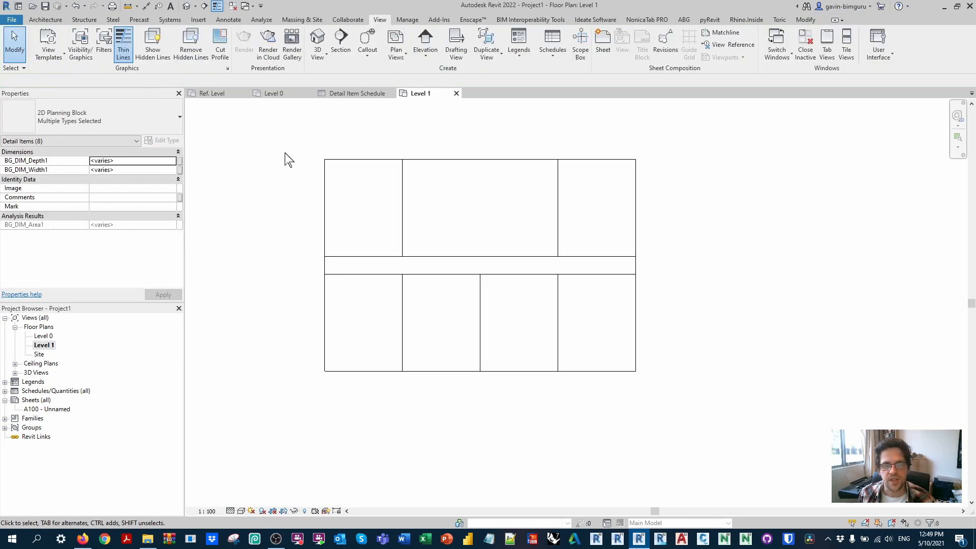
click(350, 94)
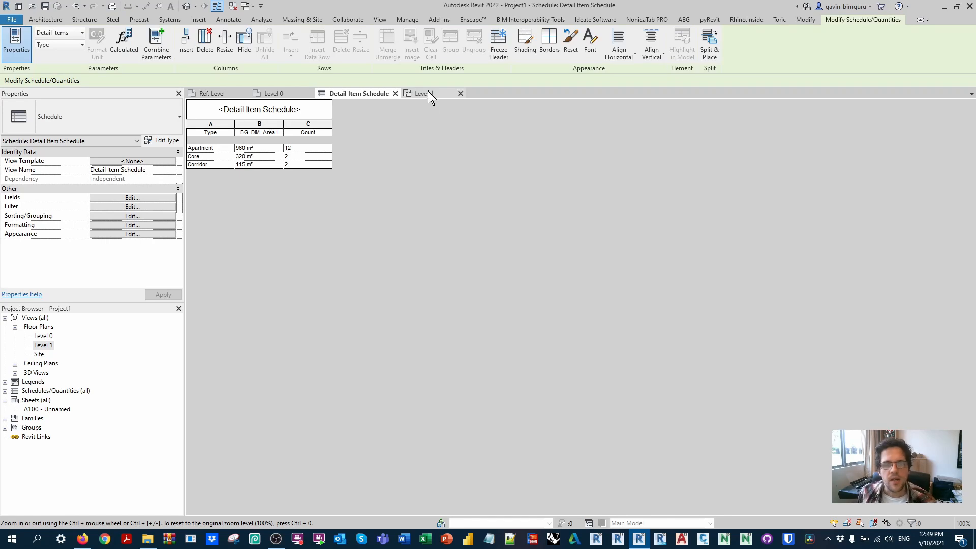
Step: Set the Comments value of all planning blocks in the Level 0 plan to Level 1
double_click(44, 335)
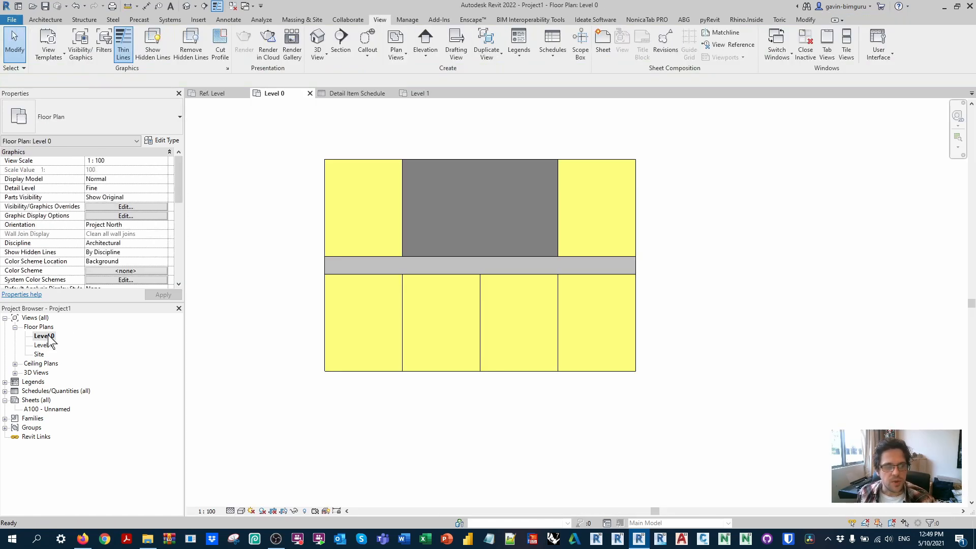
drag(722, 416, 315, 152)
click(102, 197)
text(Leve)
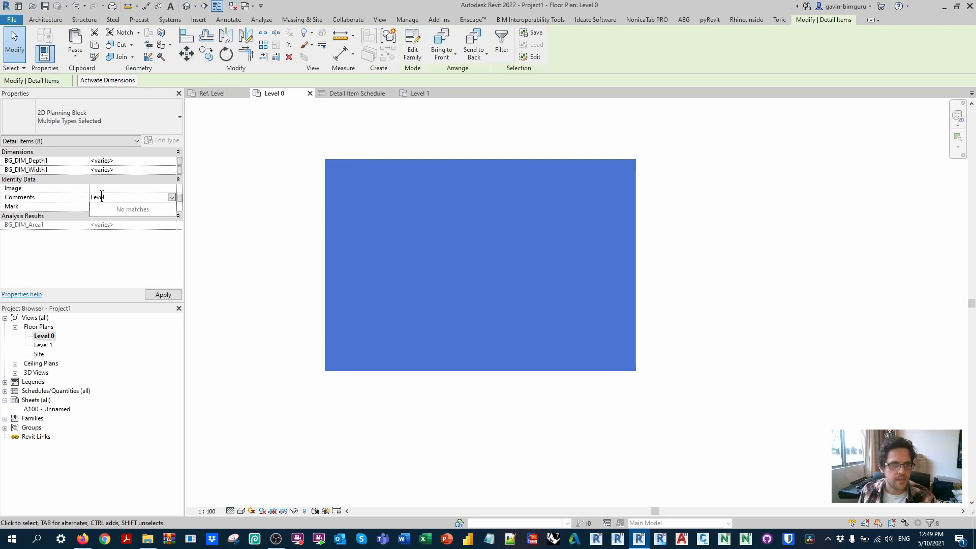
text(l 1)
Step: Set the Comments value of all planning blocks in the Level 1 plan to Level 2, and return to the Detail Item Schedule
double_click(44, 345)
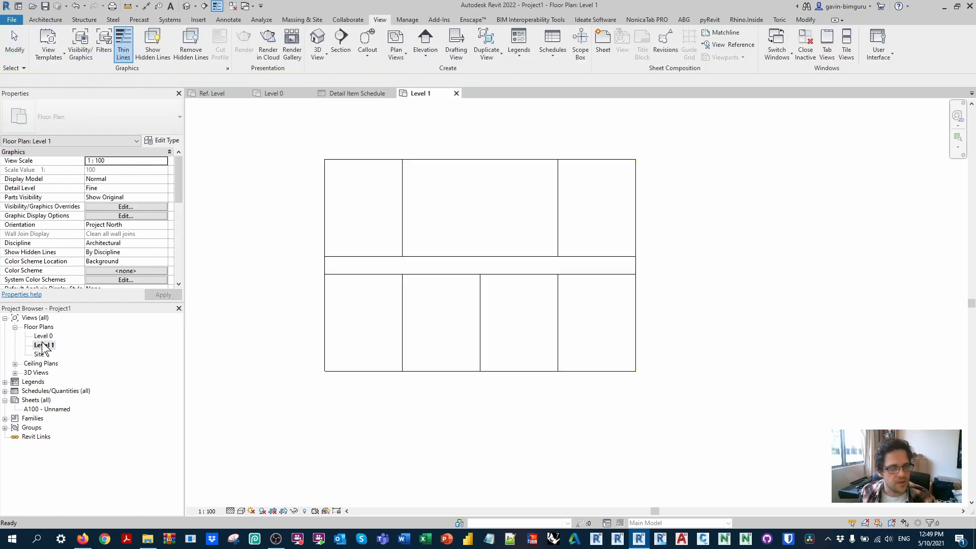
drag(731, 411, 254, 101)
click(108, 197)
text(Level 2)
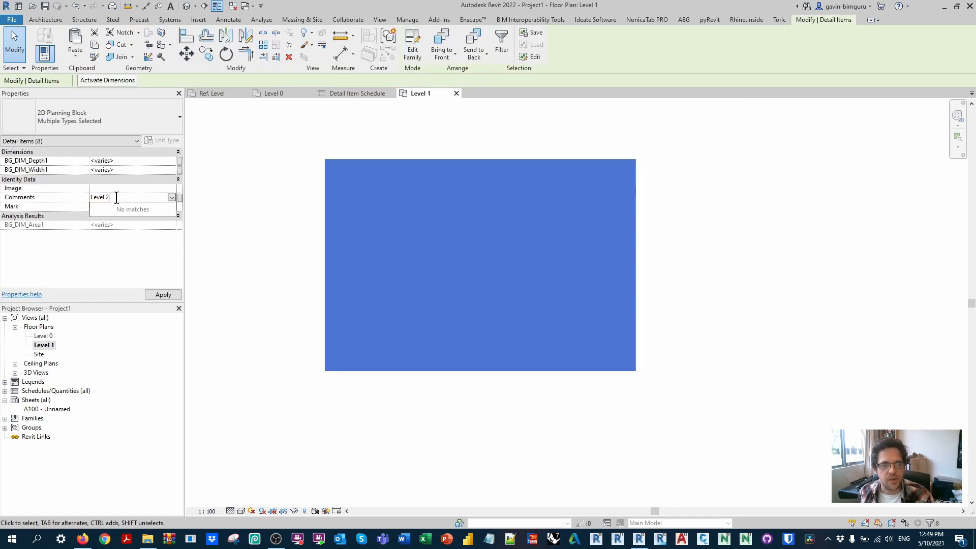
click(356, 95)
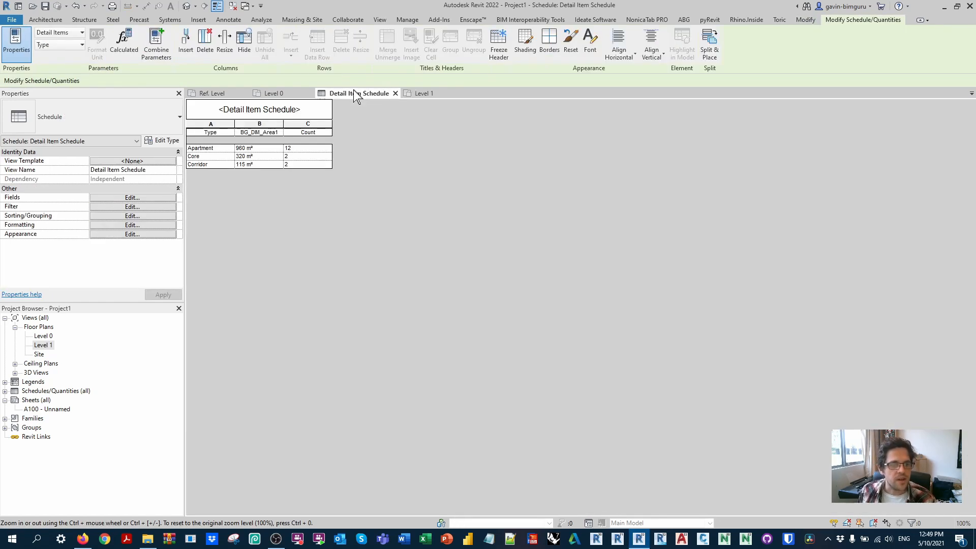
Step: Add the Comments field to the Detail Item Schedule and make it a hidden field
click(144, 198)
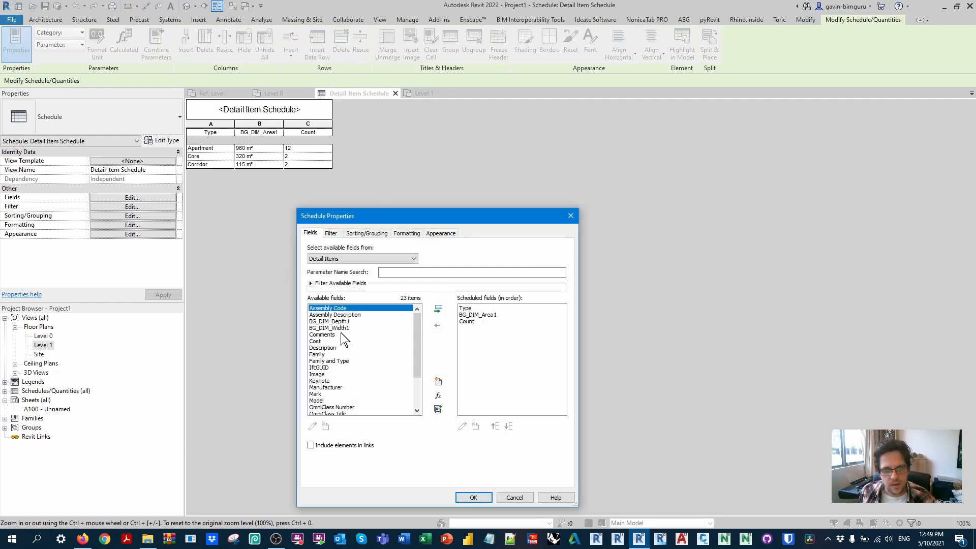
click(341, 333)
click(437, 308)
click(409, 233)
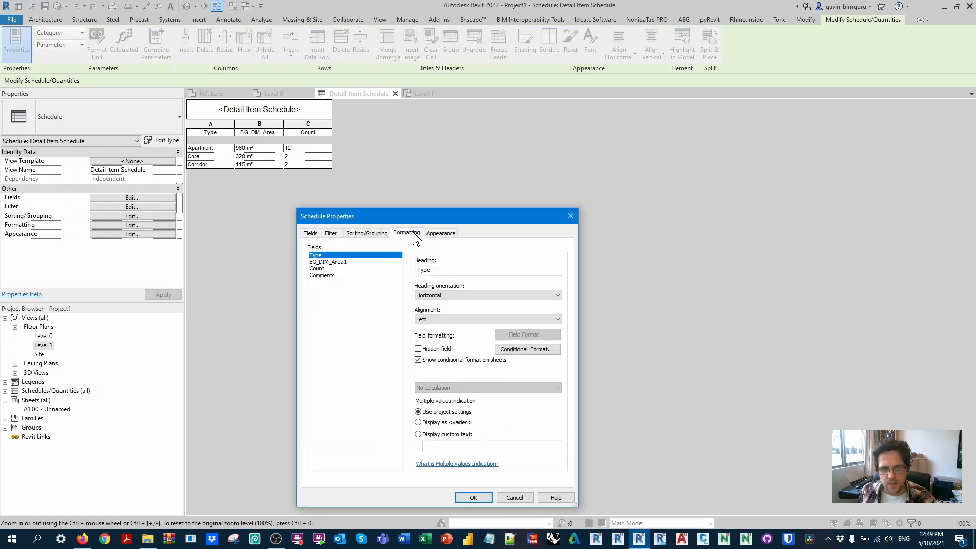
click(351, 276)
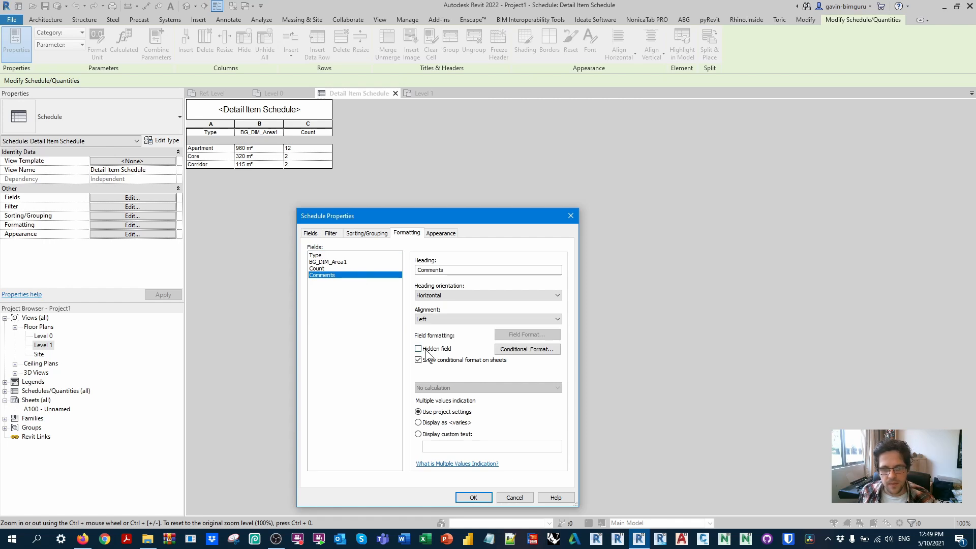
Step: Sort the schedule by Comments with a header and blank line, then by Type, and accept the schedule properties
click(367, 233)
click(410, 249)
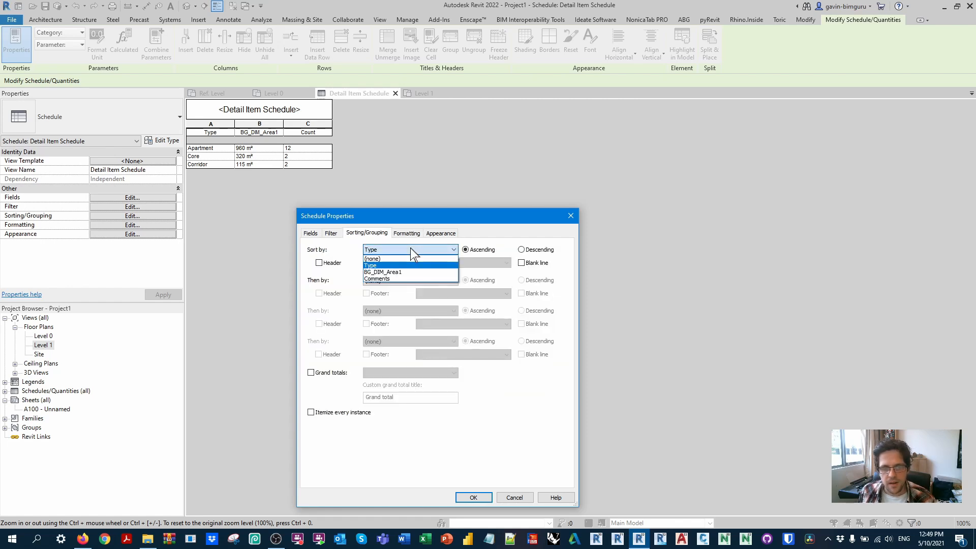
click(379, 278)
click(331, 263)
click(366, 262)
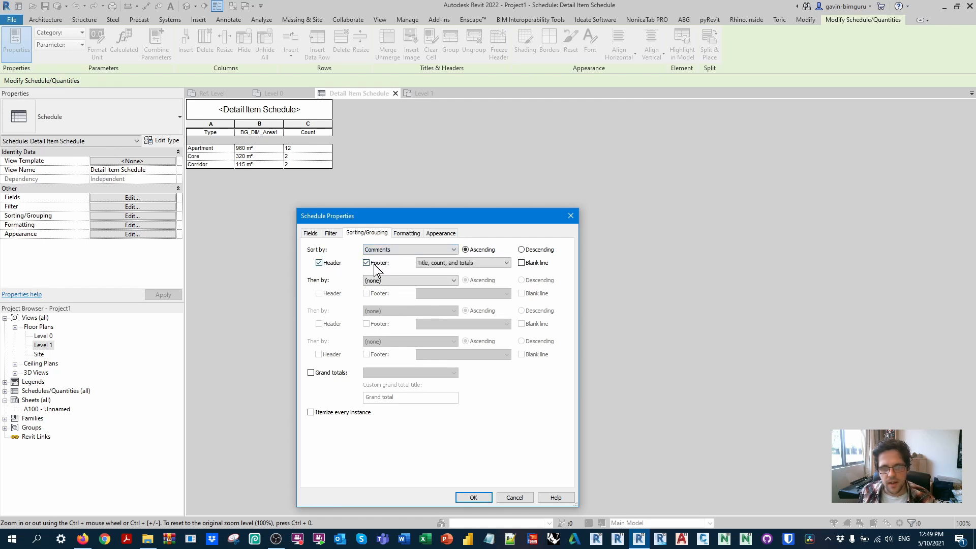
click(366, 263)
click(521, 262)
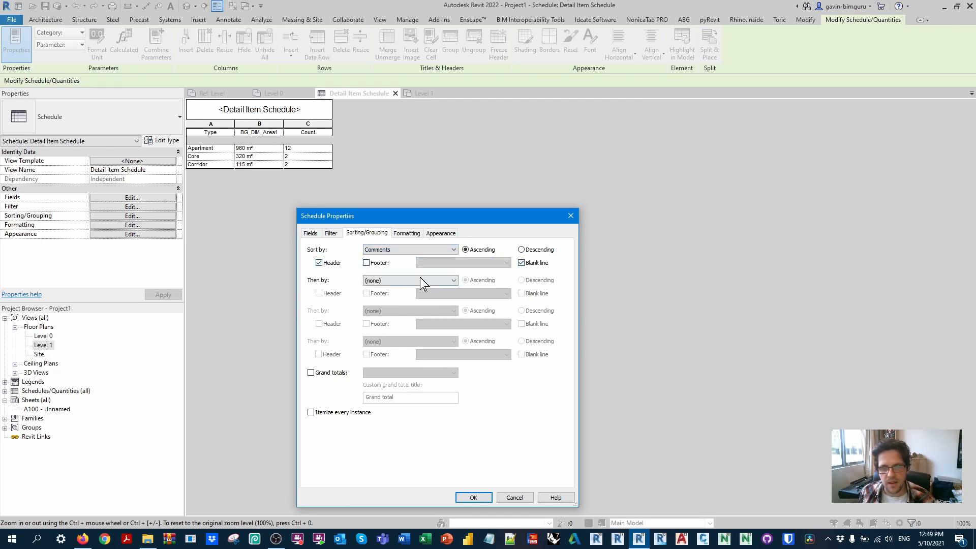
click(420, 280)
click(386, 296)
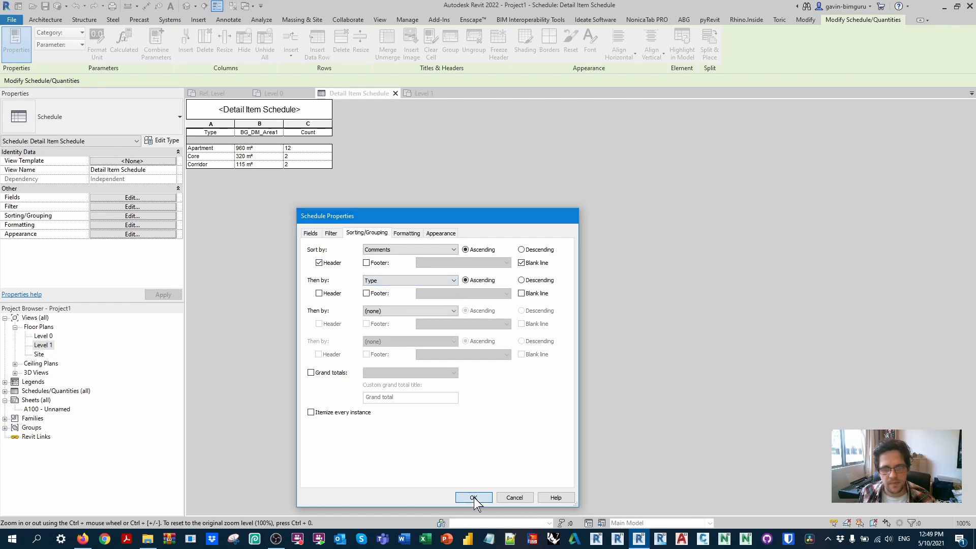
click(473, 497)
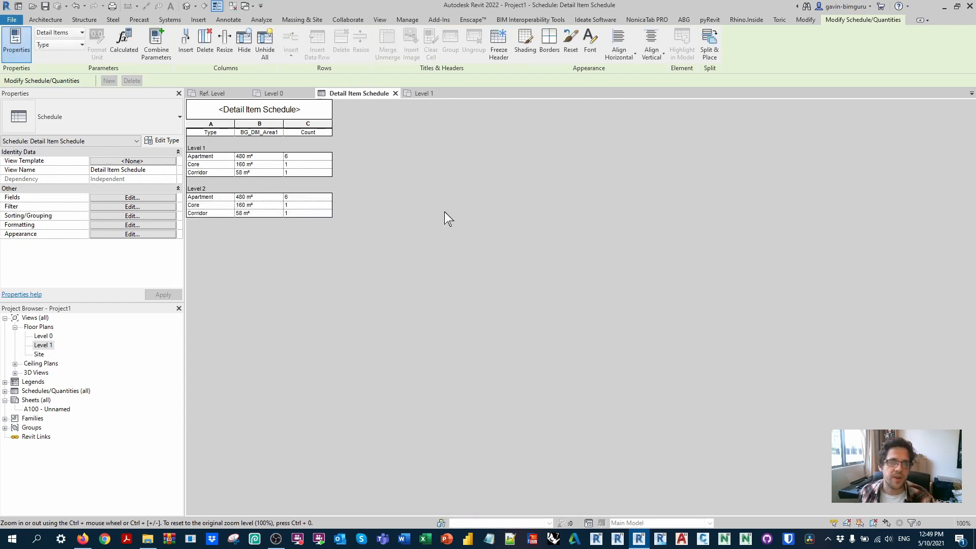
Step: Add a Totals only footer to the Comments grouping and Totals only grand totals to the Detail Item Schedule
click(145, 197)
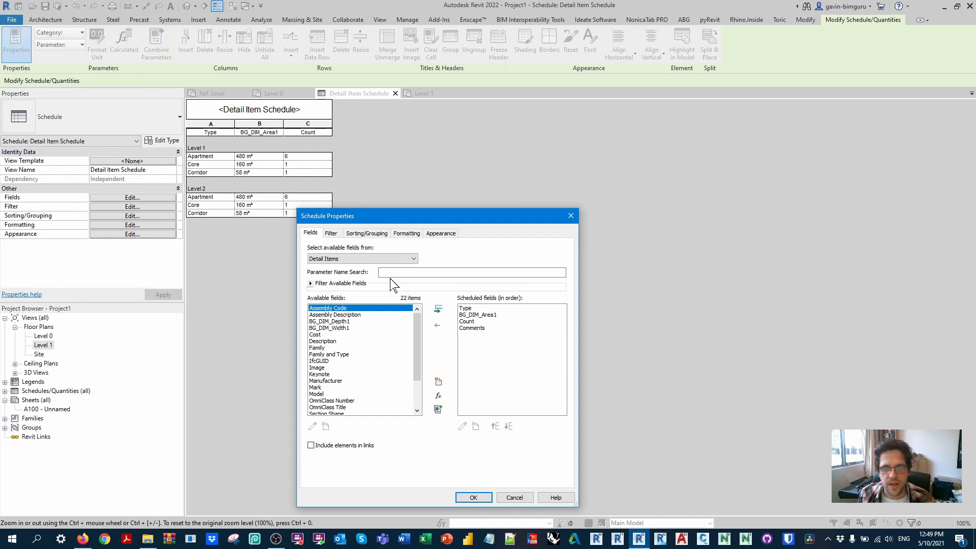
click(348, 233)
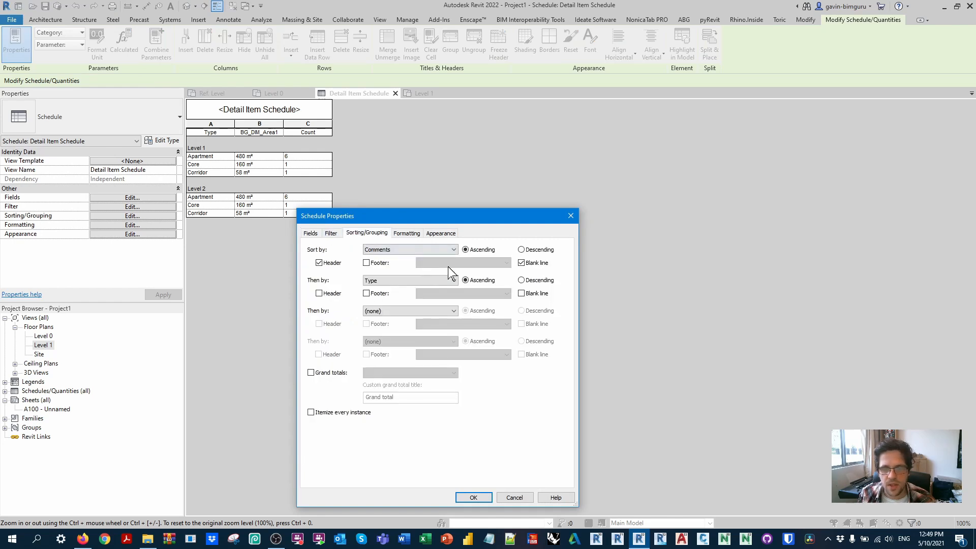
click(386, 264)
click(463, 262)
click(435, 291)
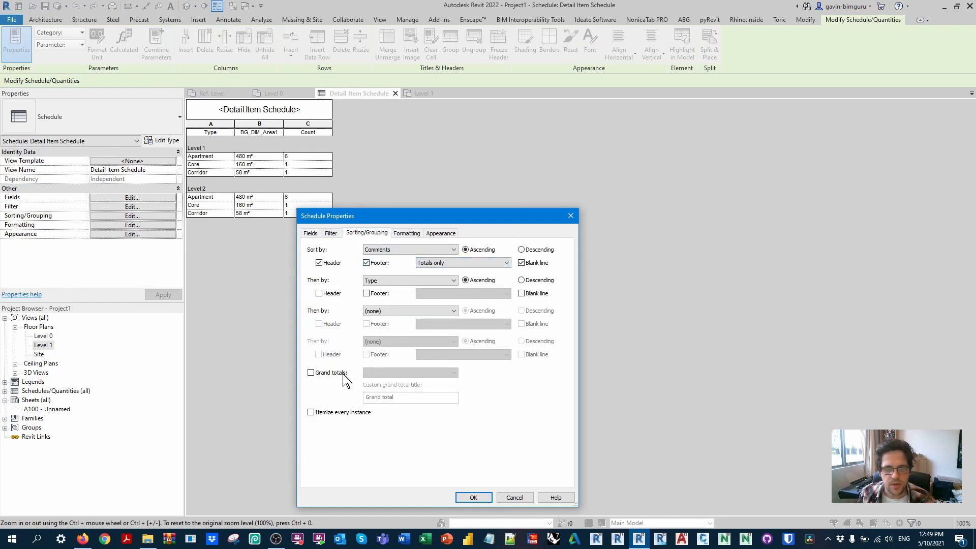
click(340, 374)
click(410, 373)
click(387, 403)
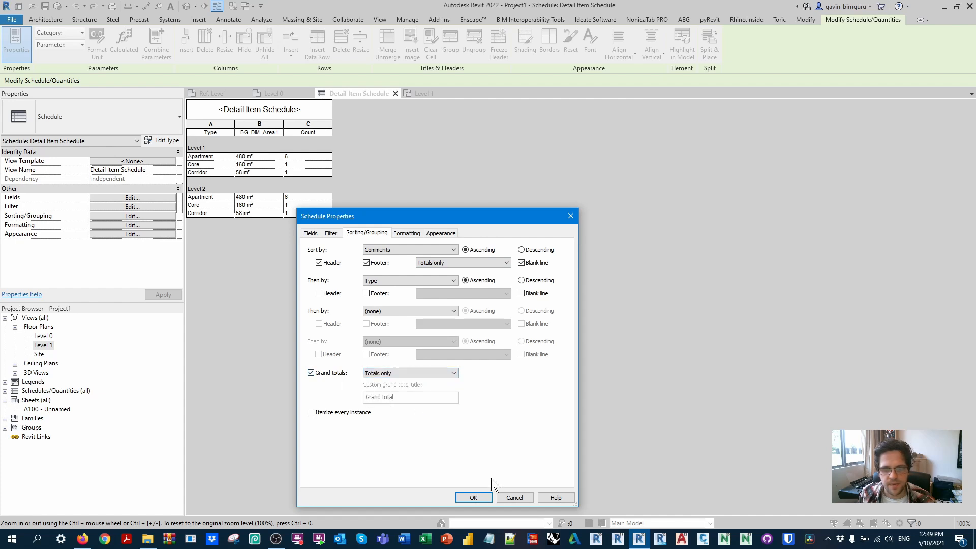
click(473, 497)
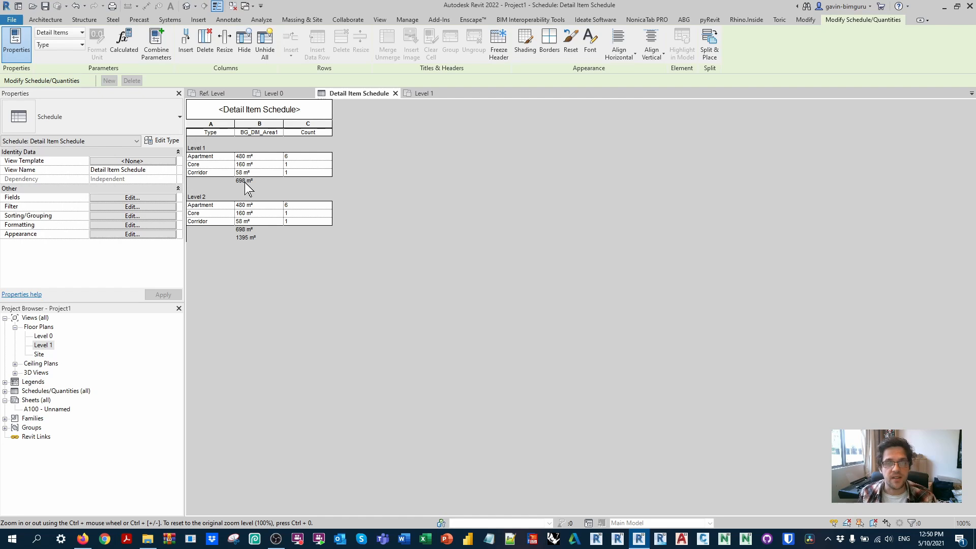
Step: Create a new key schedule for Detail Items with the key name Area efficiency
click(379, 19)
click(552, 46)
click(558, 73)
scroll(432, 265, down, 8)
click(414, 277)
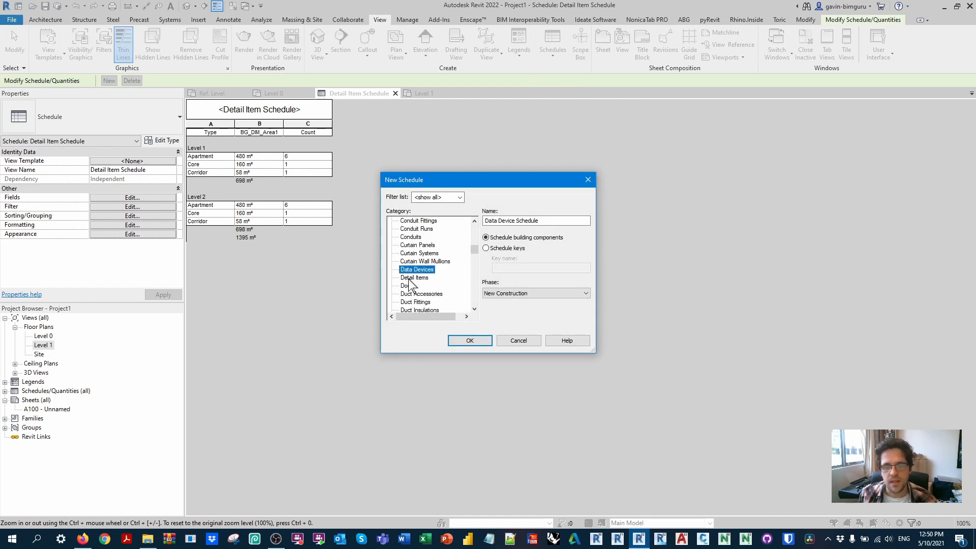
click(489, 248)
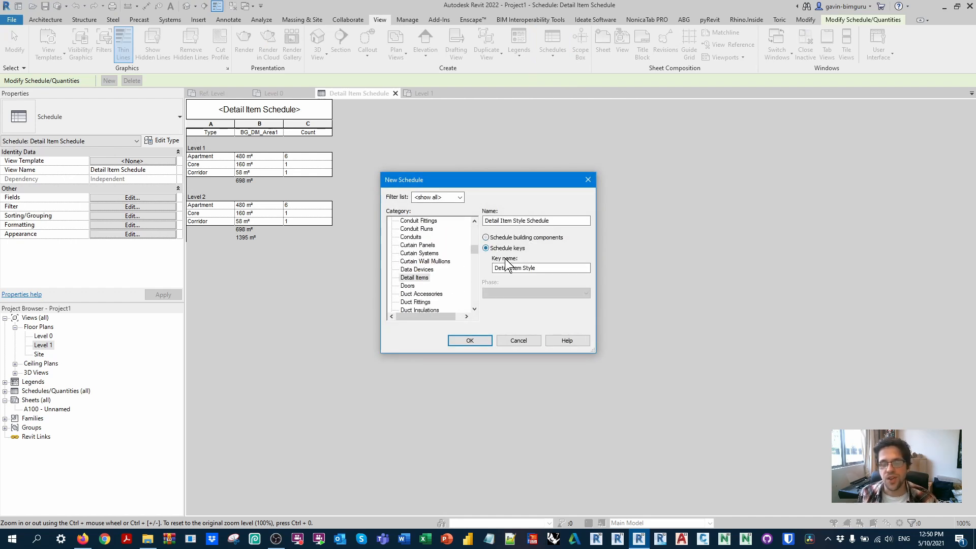
text(Area efficiency)
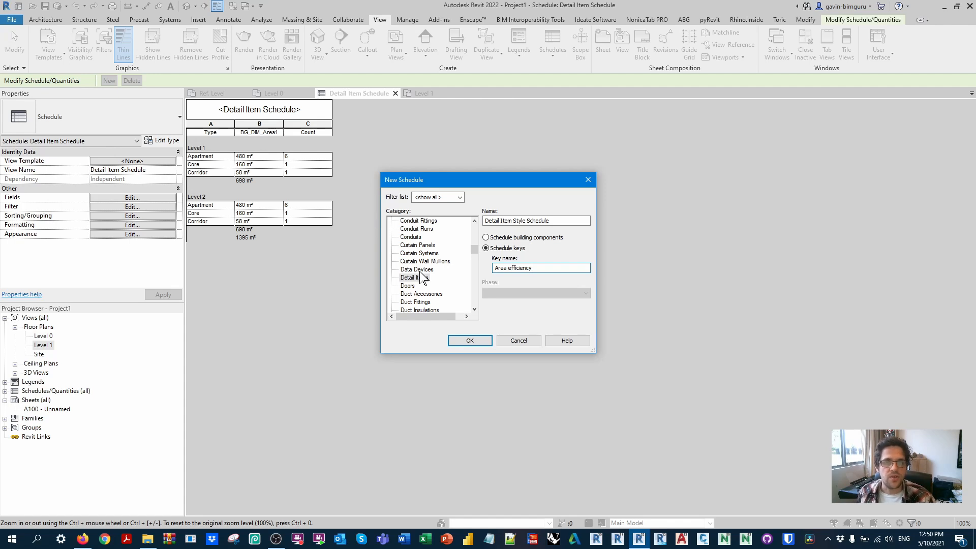
click(466, 340)
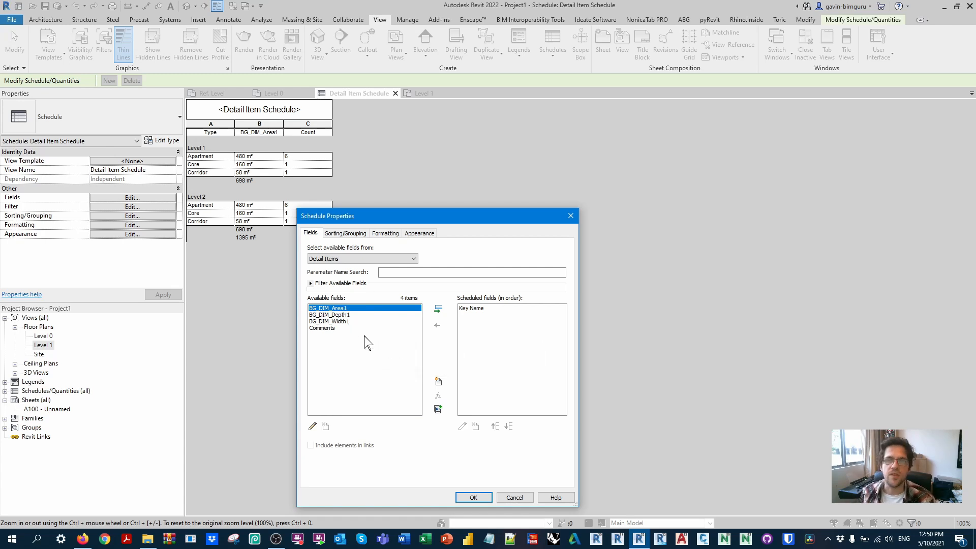
Step: Add a Number project parameter named Efficiency rate to the key schedule and accept the schedule properties
click(438, 381)
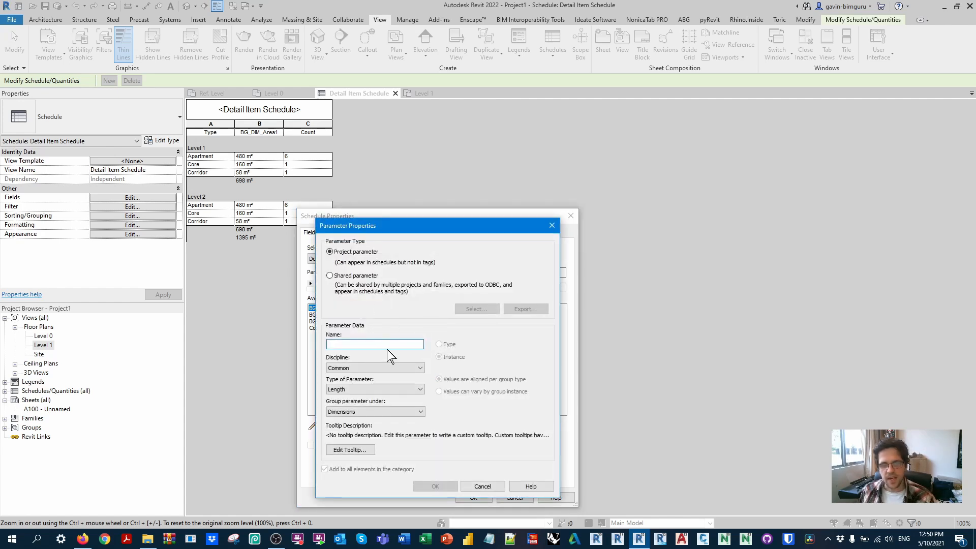
text(GFA)
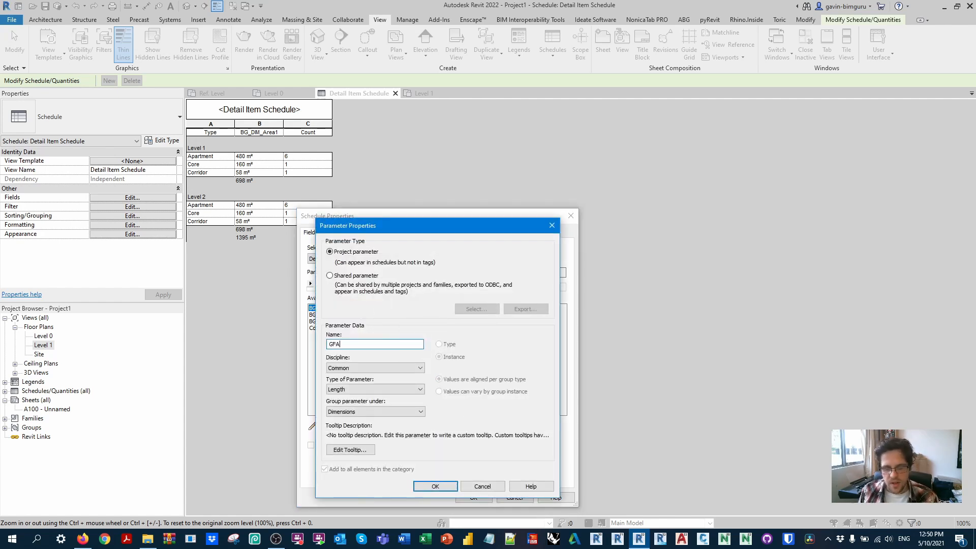
key(BackSpace)
key(BackSpace)
text(Efficiency rate)
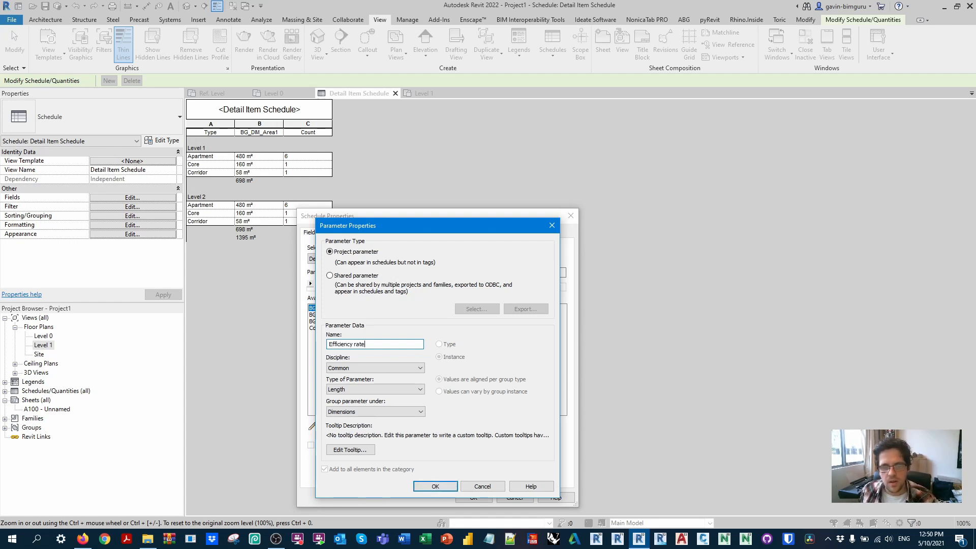
click(375, 389)
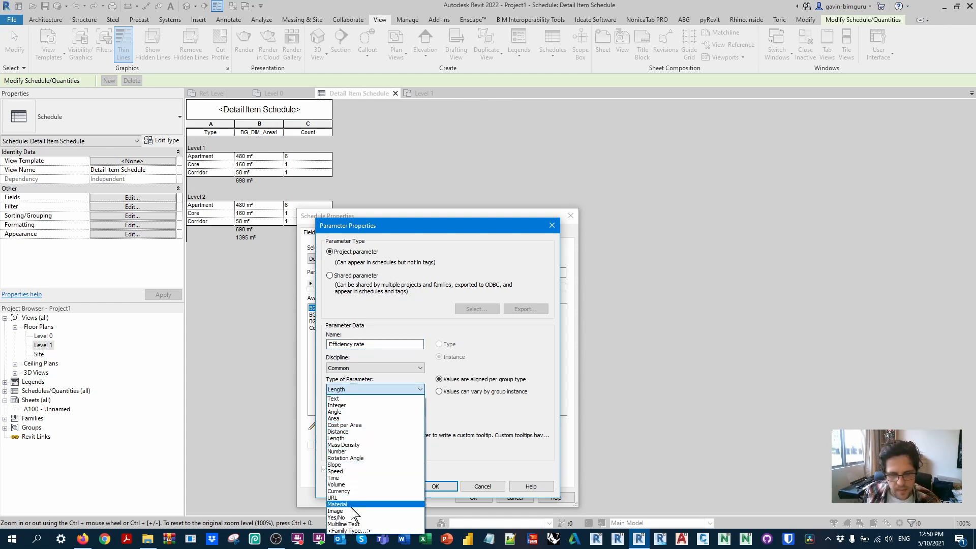
click(350, 451)
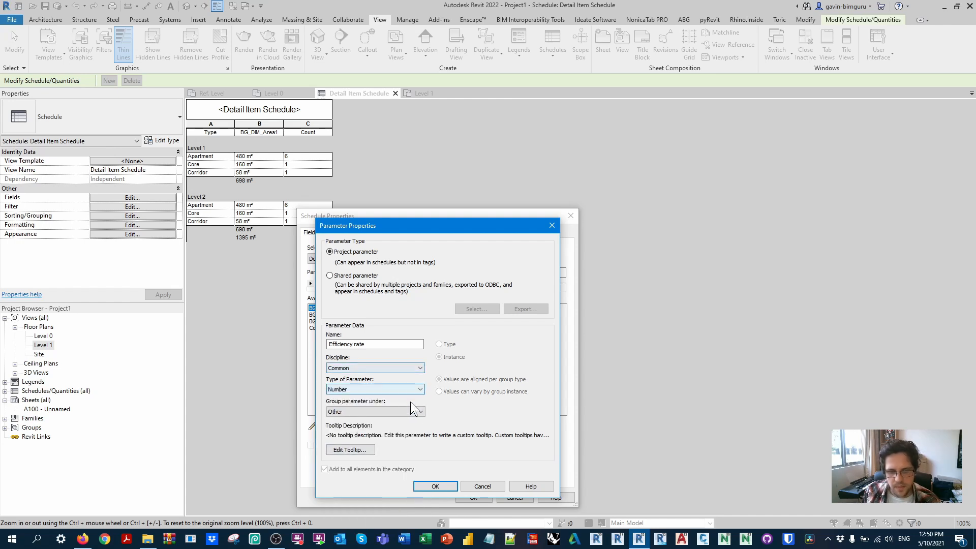
click(445, 486)
click(473, 497)
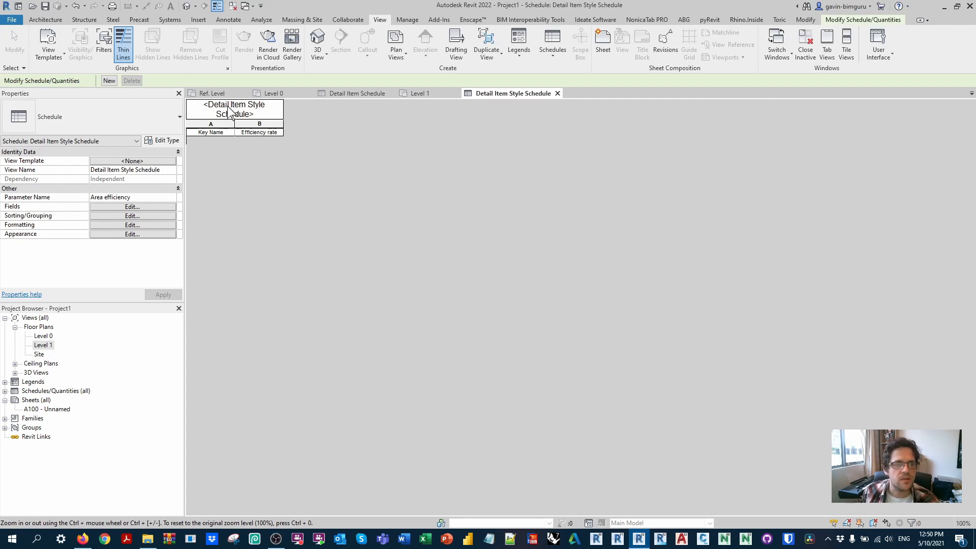
Step: Insert three data rows in the Detail Item Style Schedule
click(852, 21)
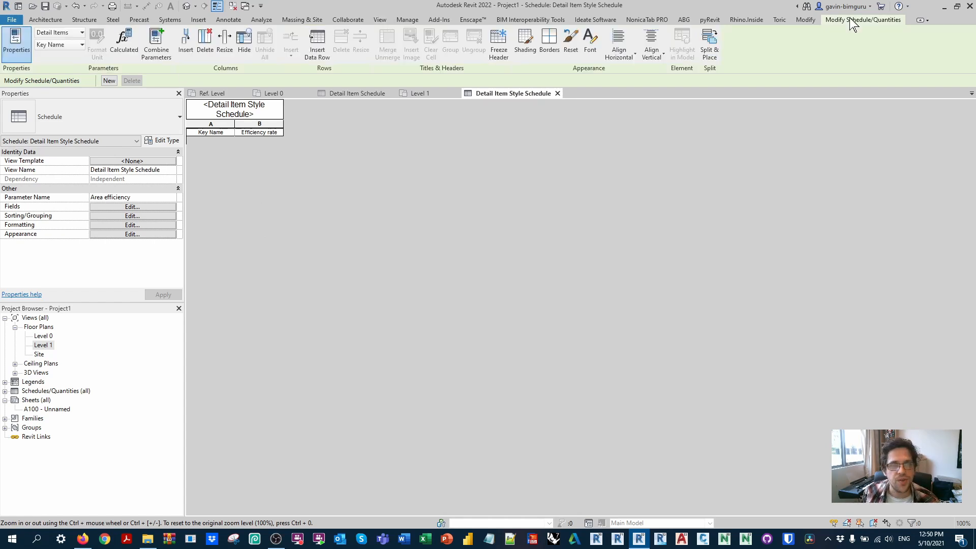
click(316, 42)
click(316, 42)
click(316, 42)
Step: Name the three keys in the key schedule Apartment, Circulation and Core
click(220, 147)
text(Apartment)
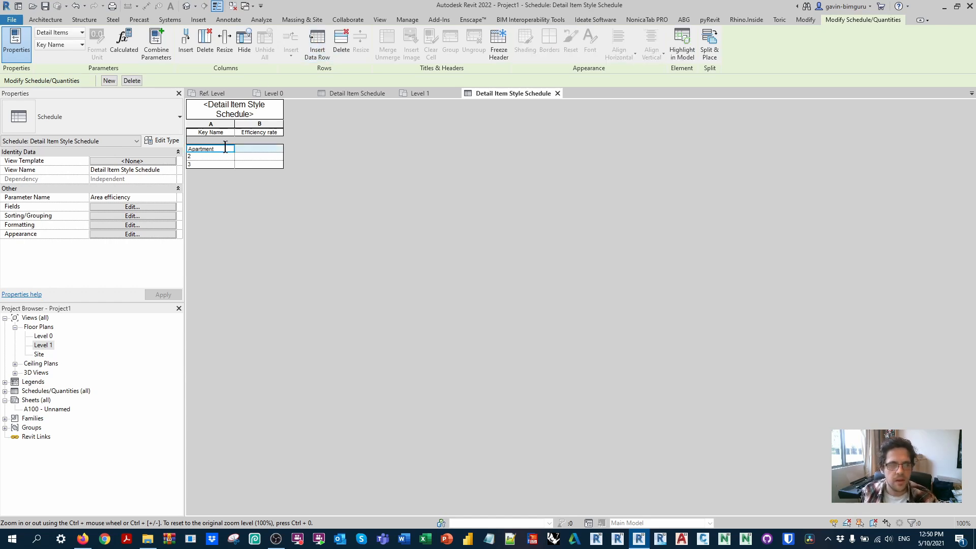
click(211, 158)
click(214, 152)
click(216, 148)
text(C)
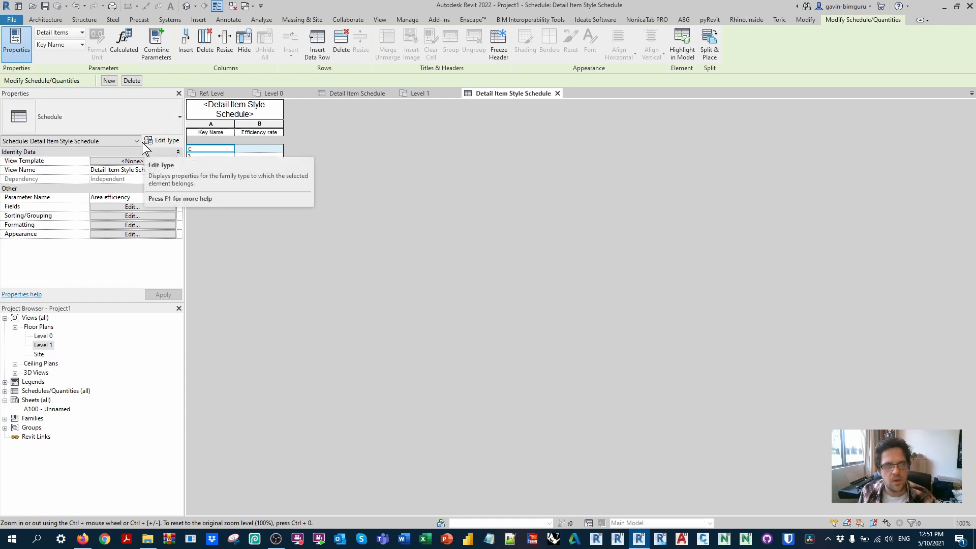
text(irculation)
click(204, 158)
click(214, 149)
text(Core)
Step: Set the Efficiency rate to 0.8 for Apartment and 0 for both Circulation and Core
click(271, 149)
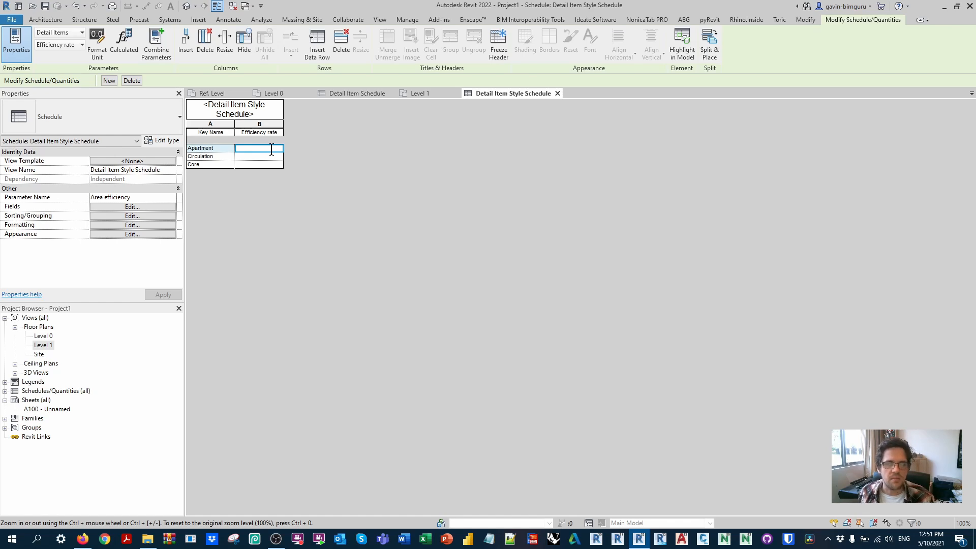
click(272, 165)
click(263, 148)
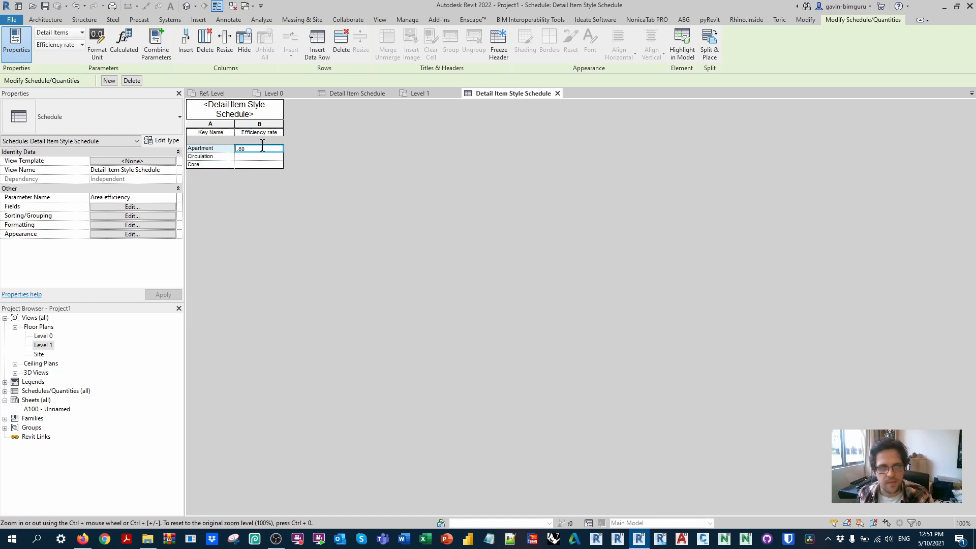
click(259, 158)
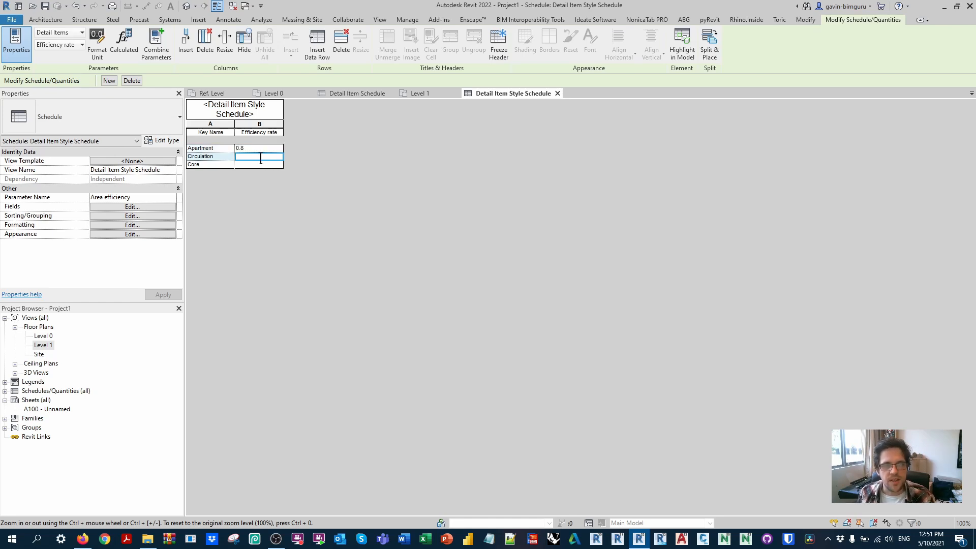
click(270, 149)
click(192, 164)
click(201, 157)
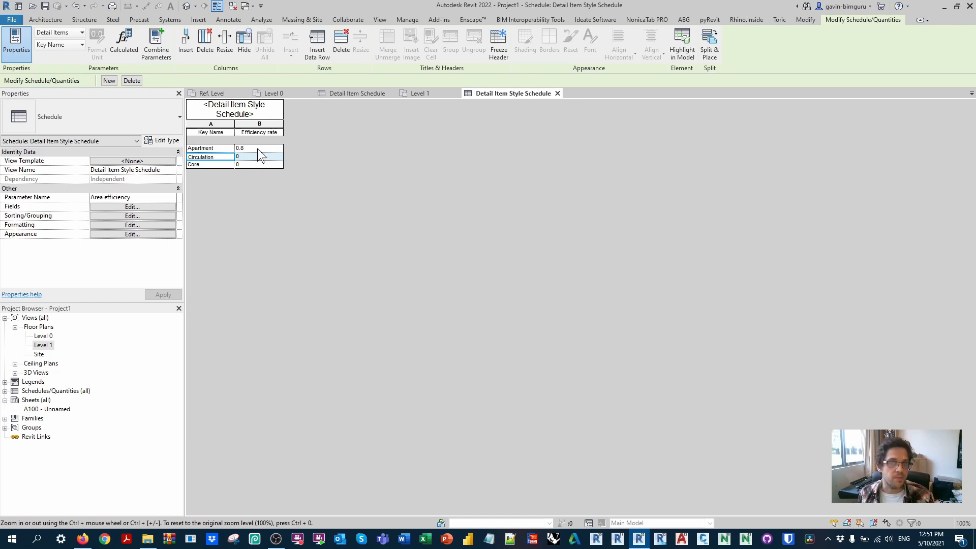
Step: Close the key schedule and set Area efficiency to Apartment for all six apartment blocks in the Level 0 plan
click(557, 93)
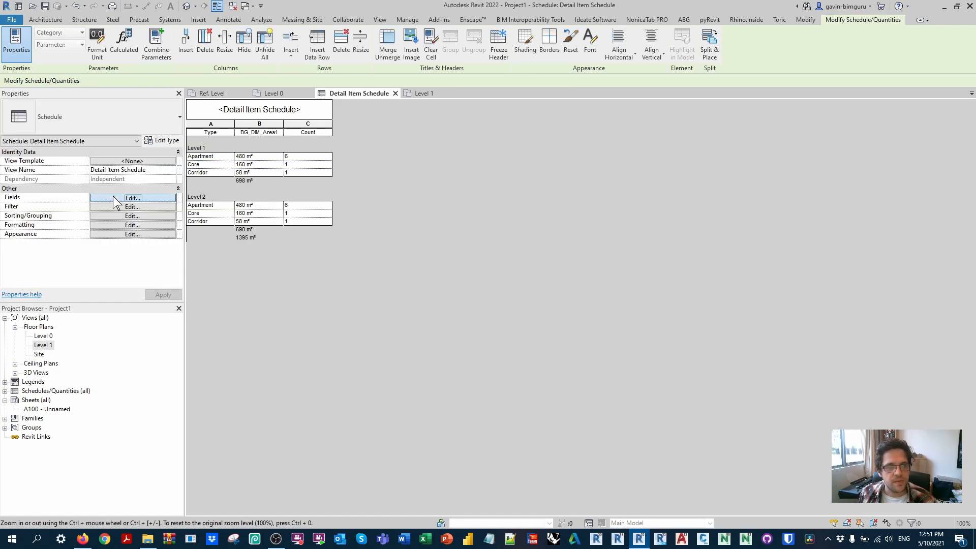
double_click(44, 336)
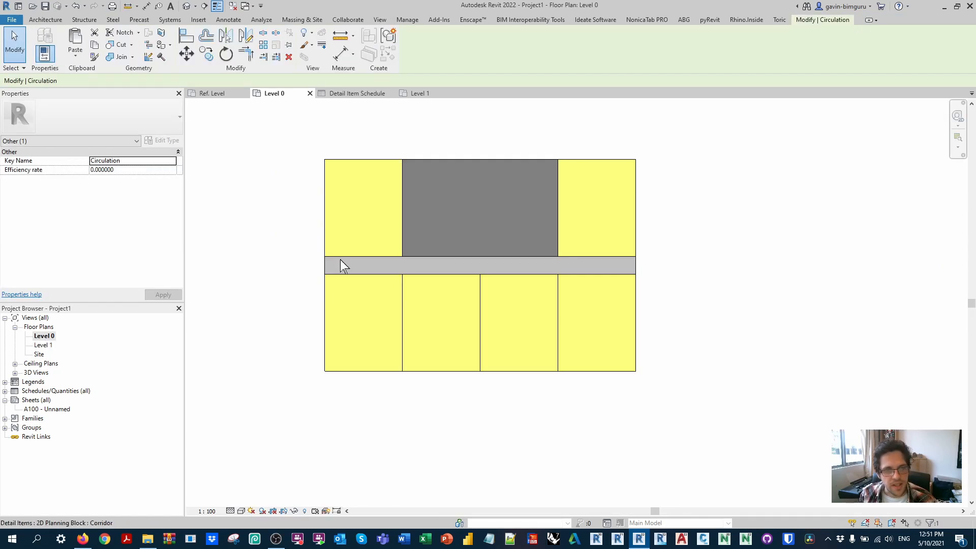
click(355, 162)
ctrl+click(577, 170)
ctrl+drag(734, 442, 252, 341)
click(174, 189)
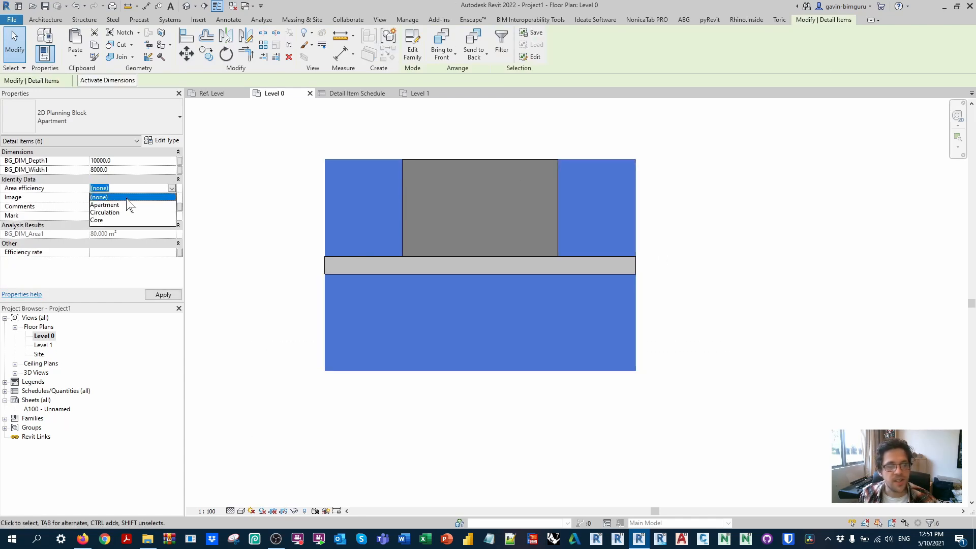
click(122, 204)
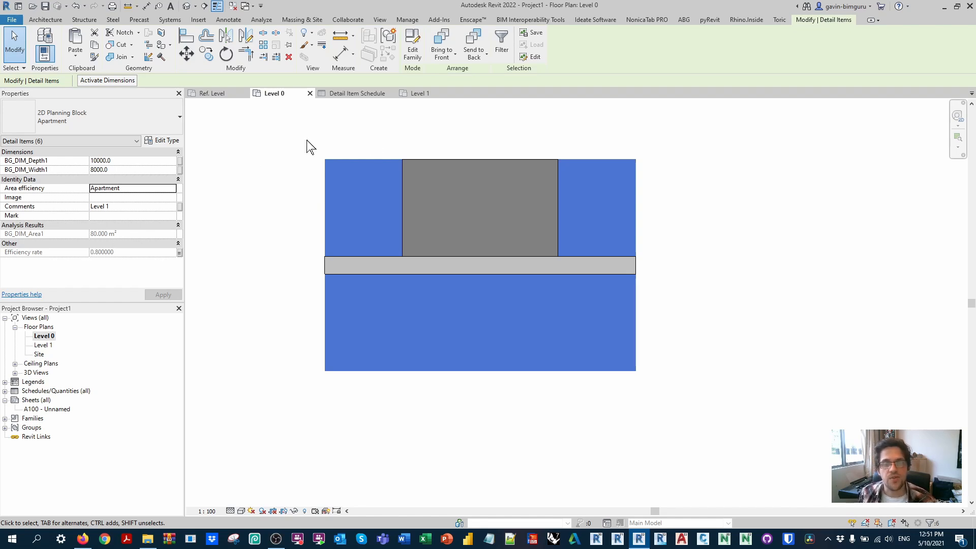
Step: Set Area efficiency to Core for the core block and Circulation for the corridor block in the Level 0 plan
click(461, 168)
click(167, 188)
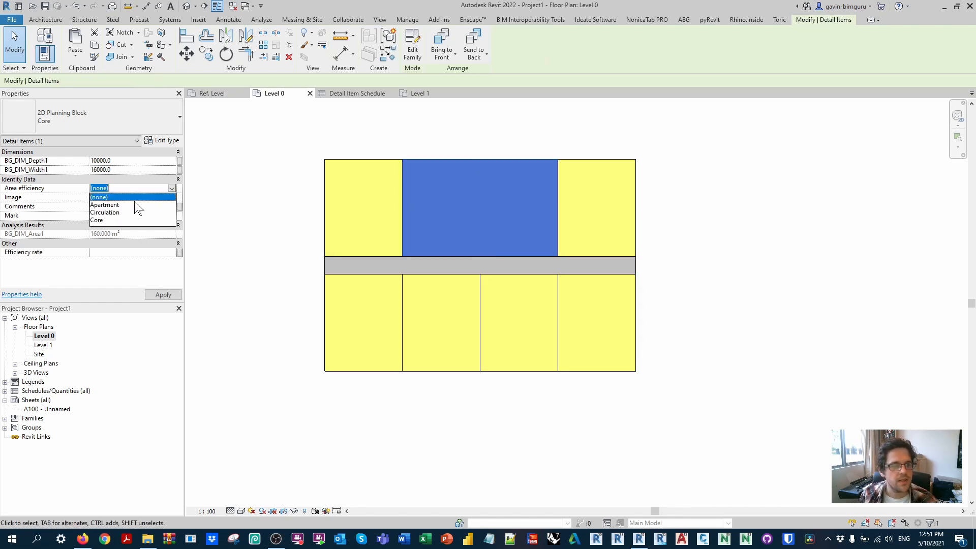
click(120, 218)
click(317, 261)
click(172, 188)
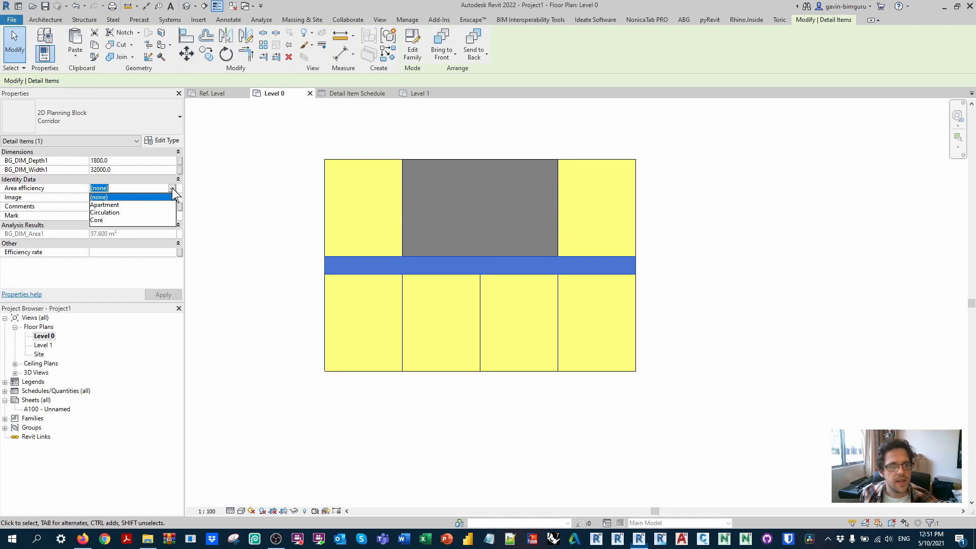
click(133, 211)
click(278, 162)
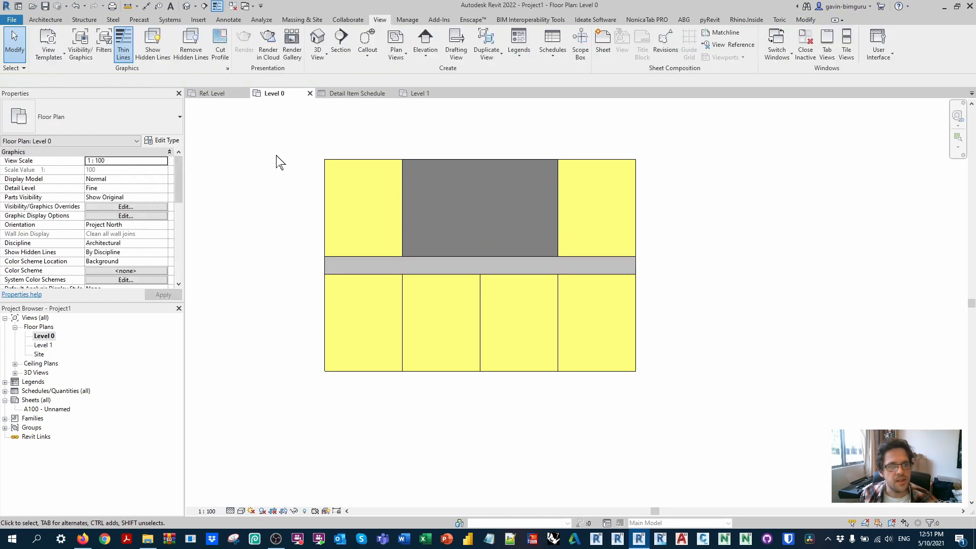
Step: Open the Level 1 plan and set Area efficiency to Apartment for all six apartment blocks
double_click(43, 345)
drag(740, 391, 243, 335)
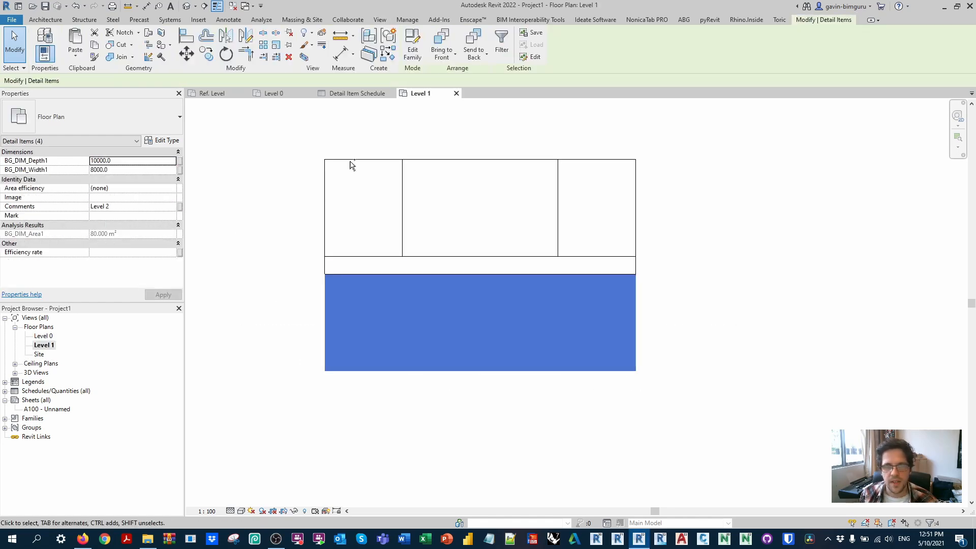
ctrl+click(351, 163)
ctrl+click(584, 163)
click(173, 188)
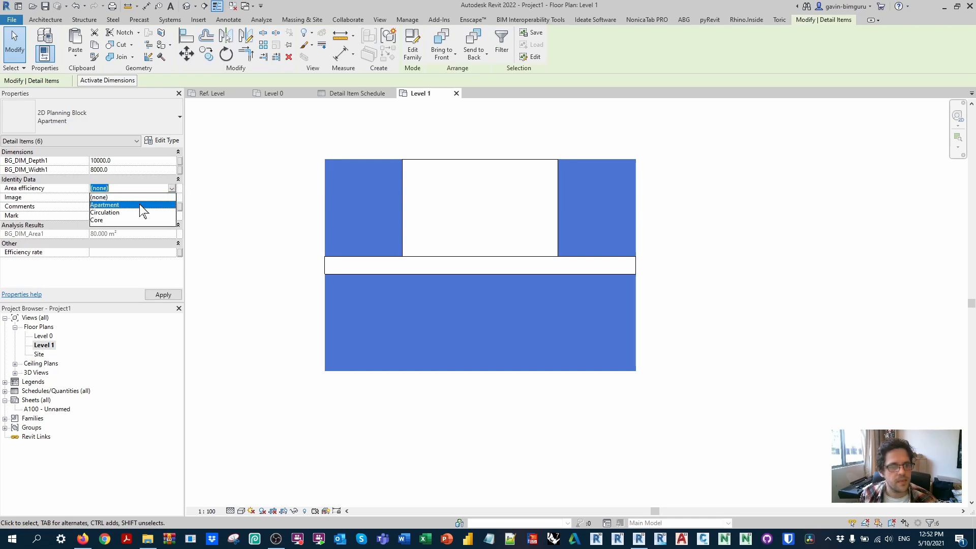
click(141, 206)
click(279, 173)
Step: Assign the Core area efficiency to the core block and Circulation to the corridor block in the Level 1 plan
click(417, 166)
click(173, 188)
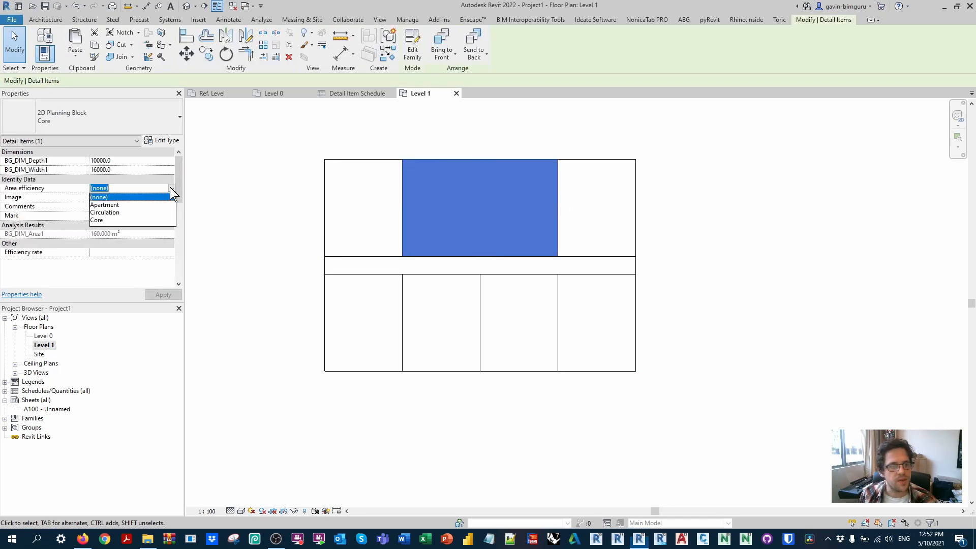
click(112, 224)
click(275, 253)
click(325, 261)
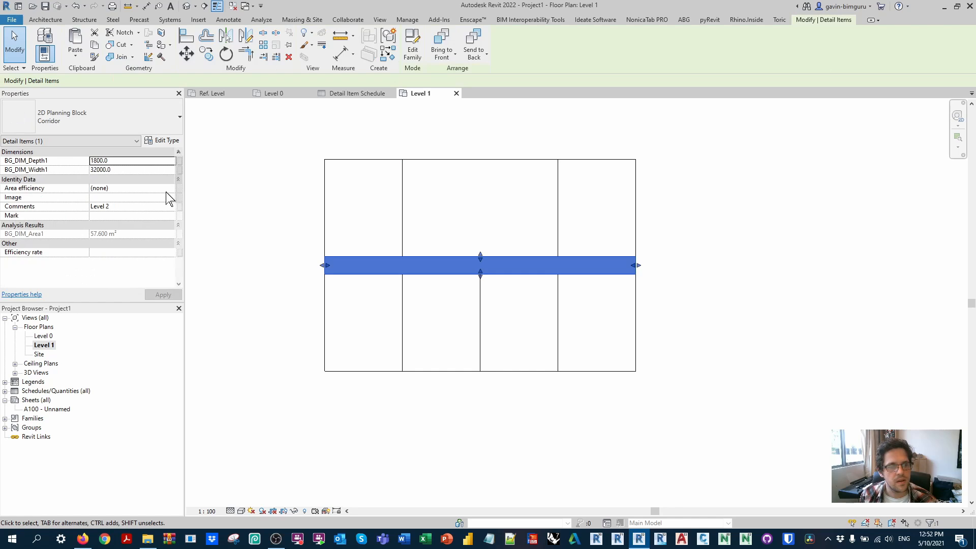
click(173, 188)
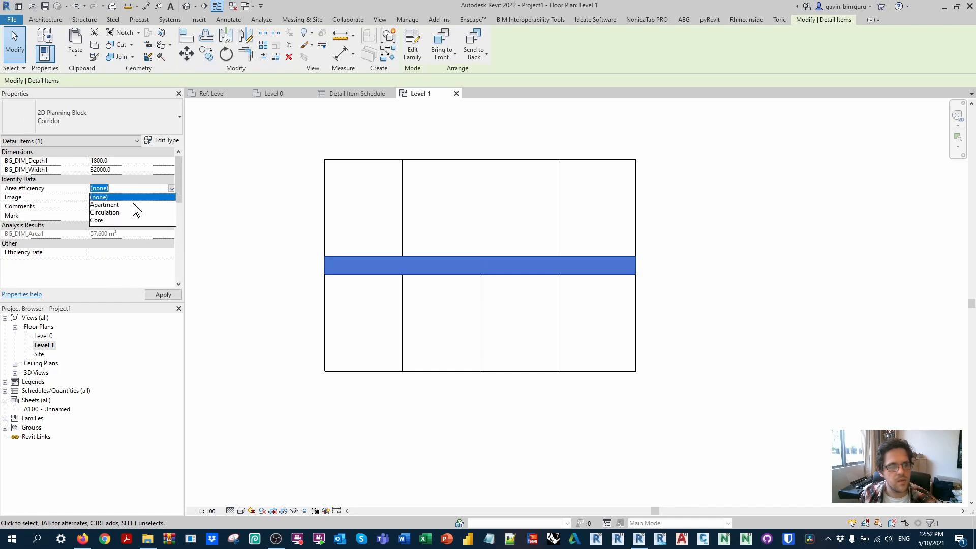
click(109, 212)
click(246, 163)
Step: Add the Efficiency rate field to the Detail Item Schedule, placed directly after BG_DIM_Area1
click(337, 92)
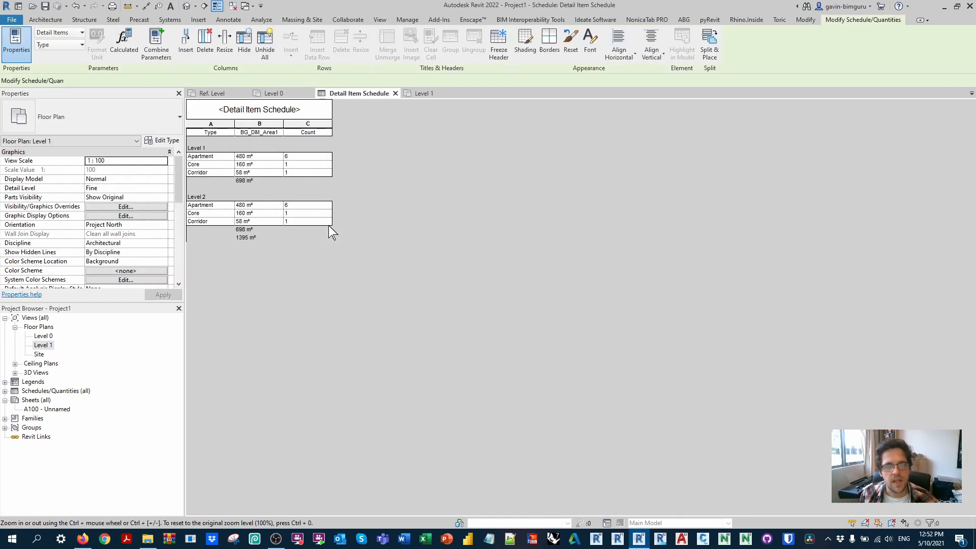
click(126, 197)
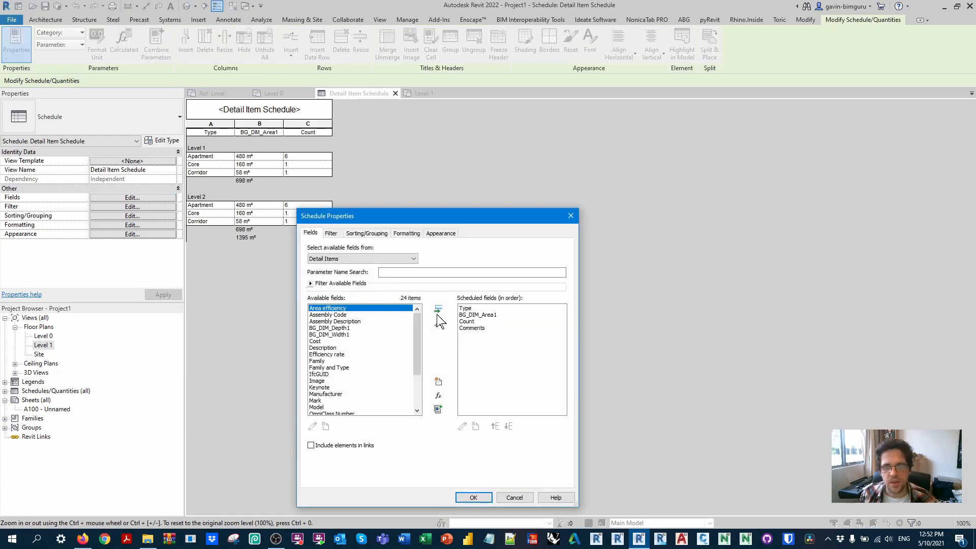
click(480, 315)
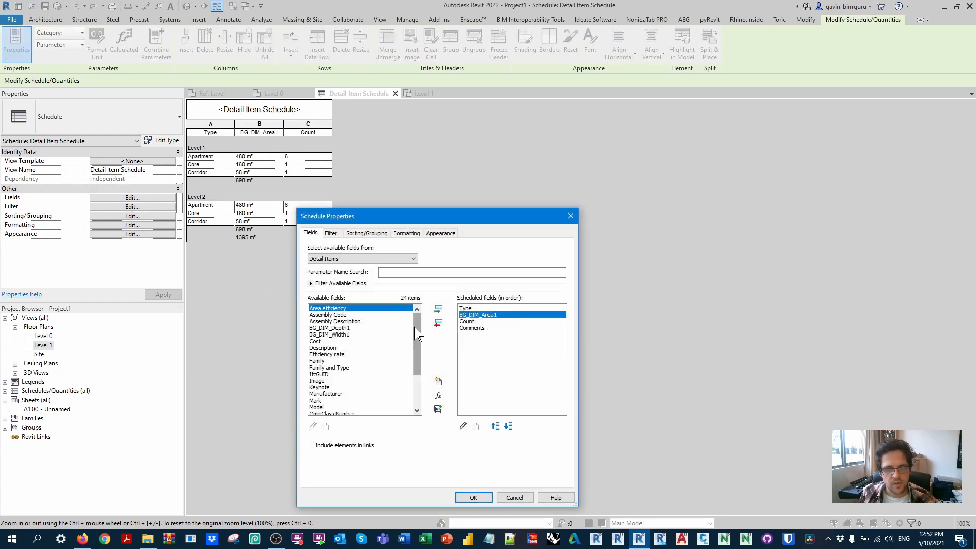
drag(416, 327, 419, 332)
click(355, 348)
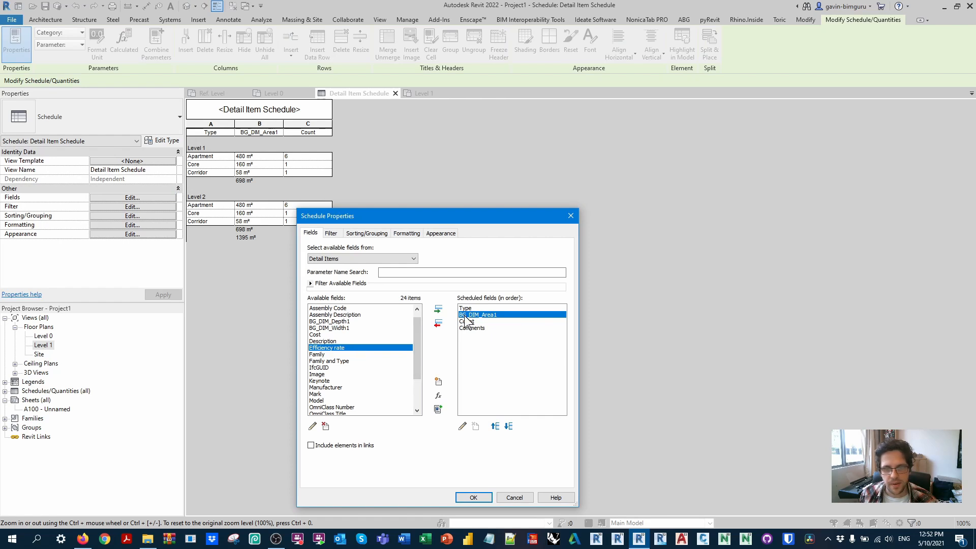
click(437, 309)
click(470, 497)
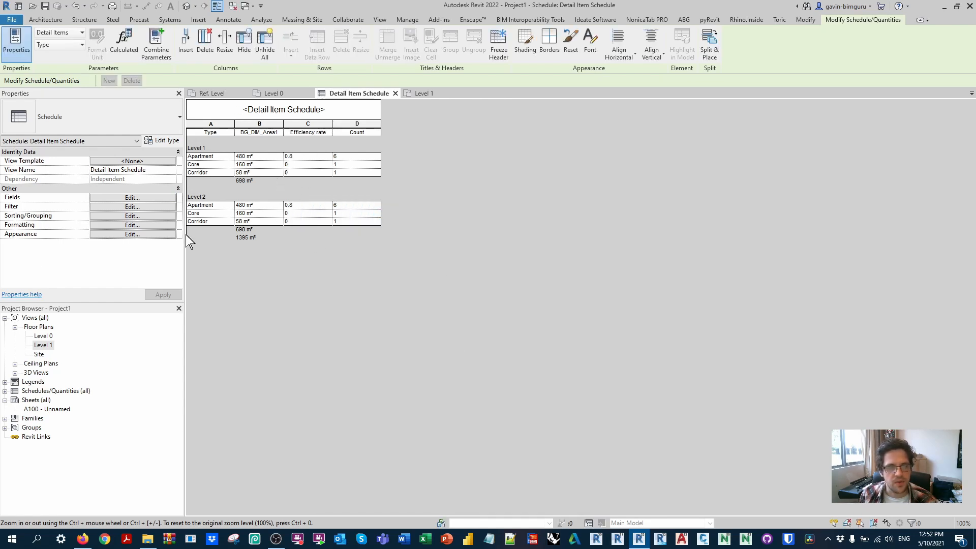
Step: Create a calculated value named NLA in the Detail Item Schedule and set its type to Area
click(103, 197)
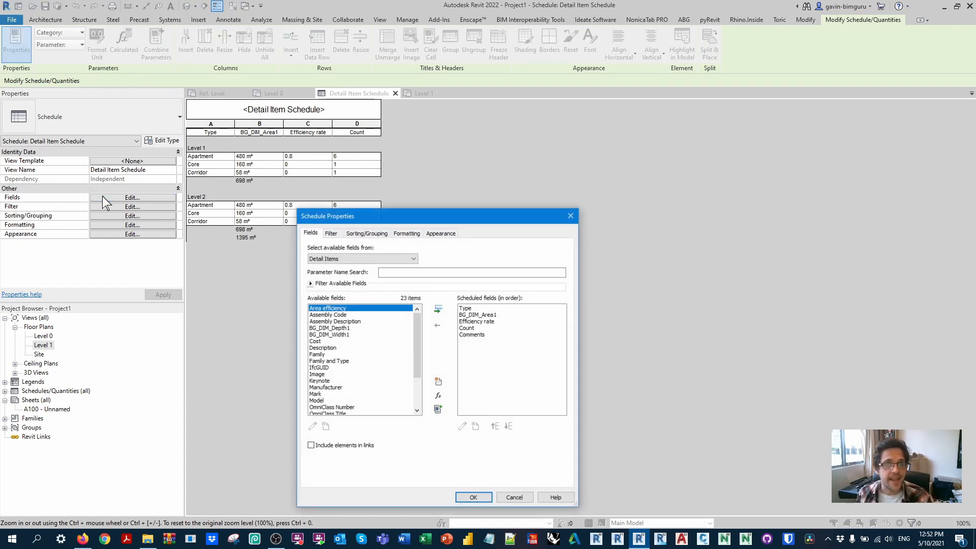
click(487, 321)
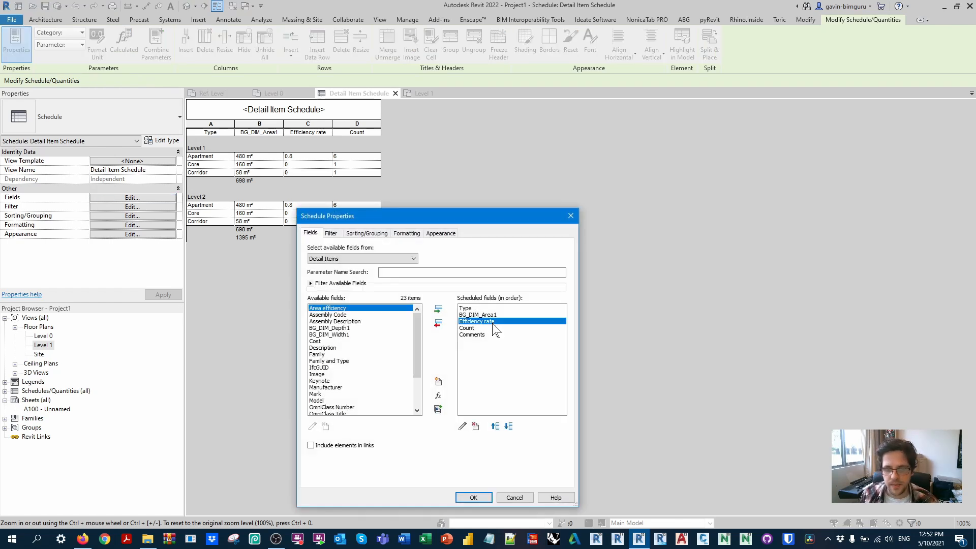
click(438, 396)
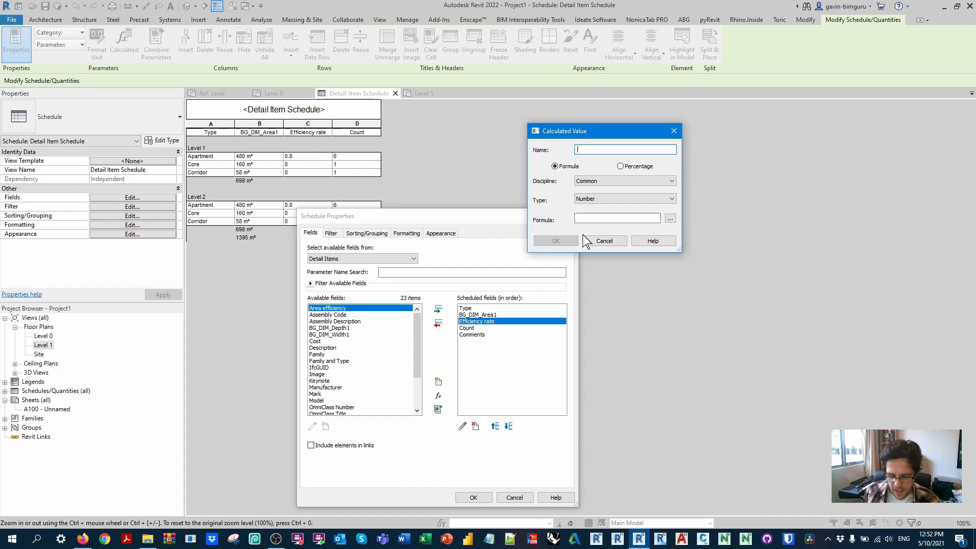
text(NLA)
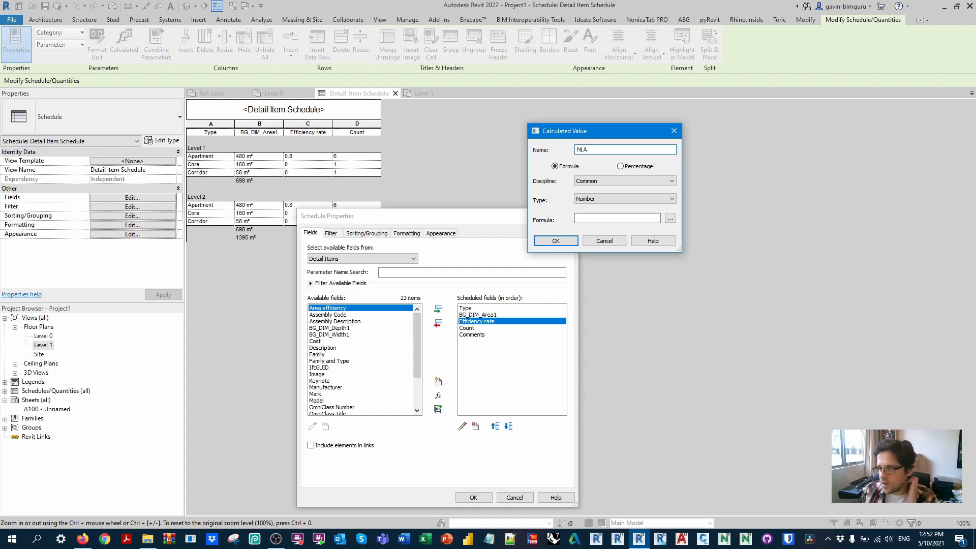
click(597, 199)
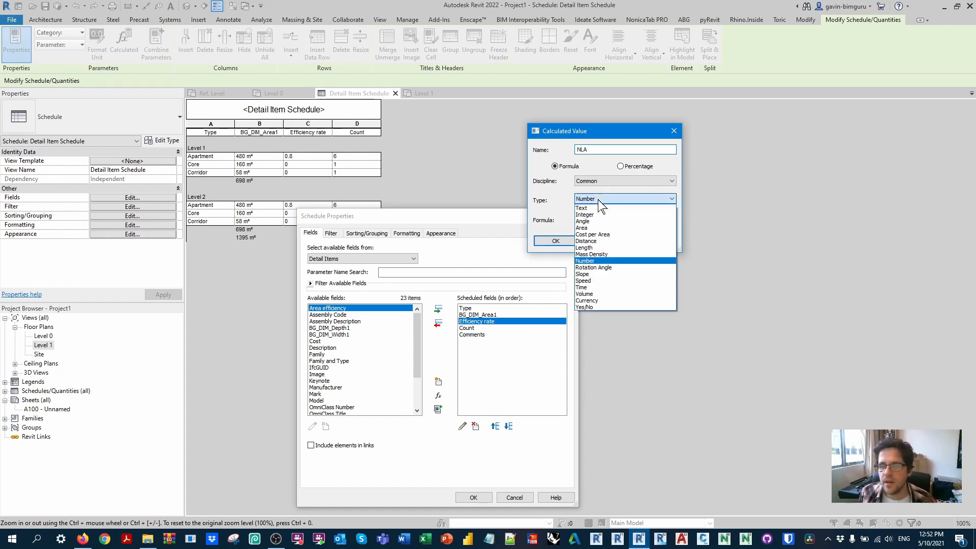
click(607, 228)
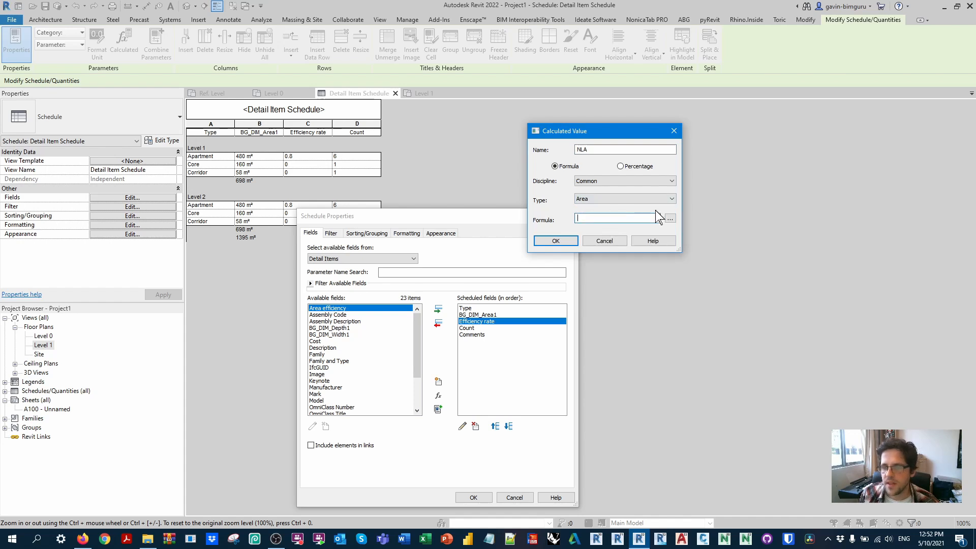
Step: Give the NLA calculated value the formula BG_DIM_Area1*Efficiency rate and accept it
click(670, 218)
click(586, 149)
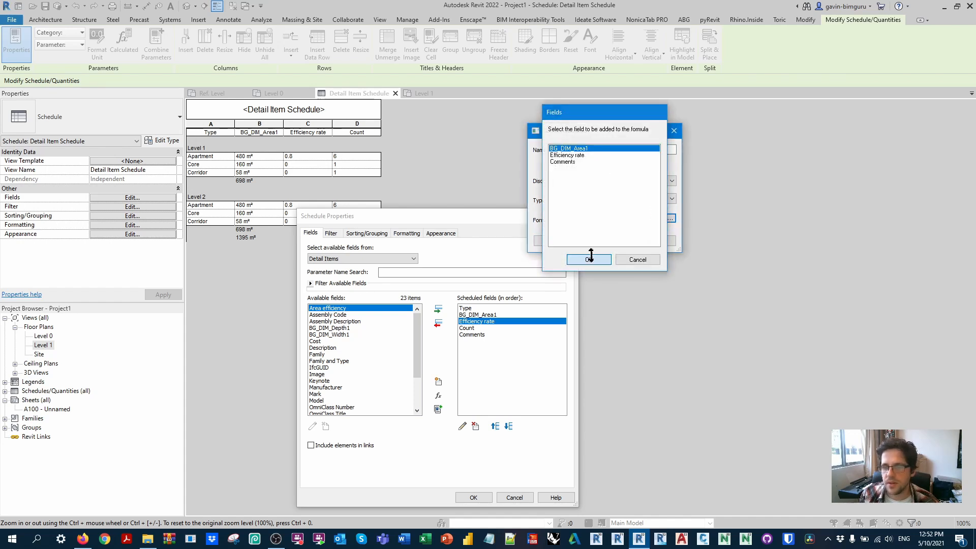
click(589, 259)
text(*)
click(670, 218)
click(572, 155)
click(588, 259)
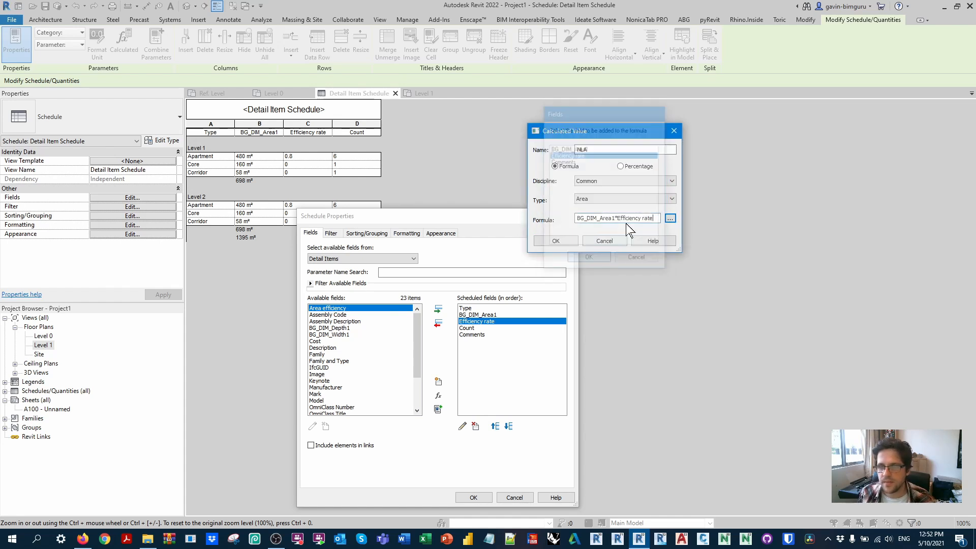
click(555, 241)
Step: Reorder the scheduled fields so that NLA sits between Efficiency rate and Count
click(494, 425)
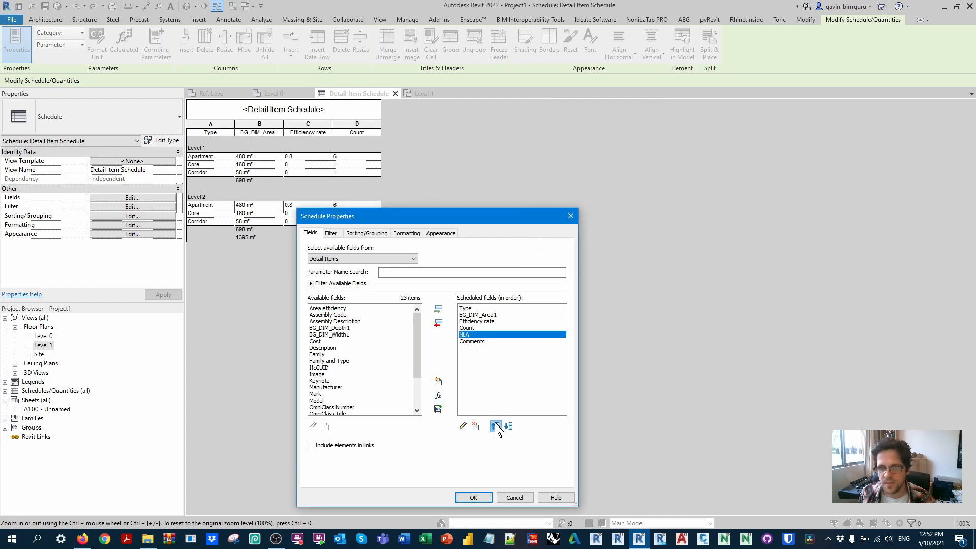
click(494, 426)
click(494, 426)
click(508, 426)
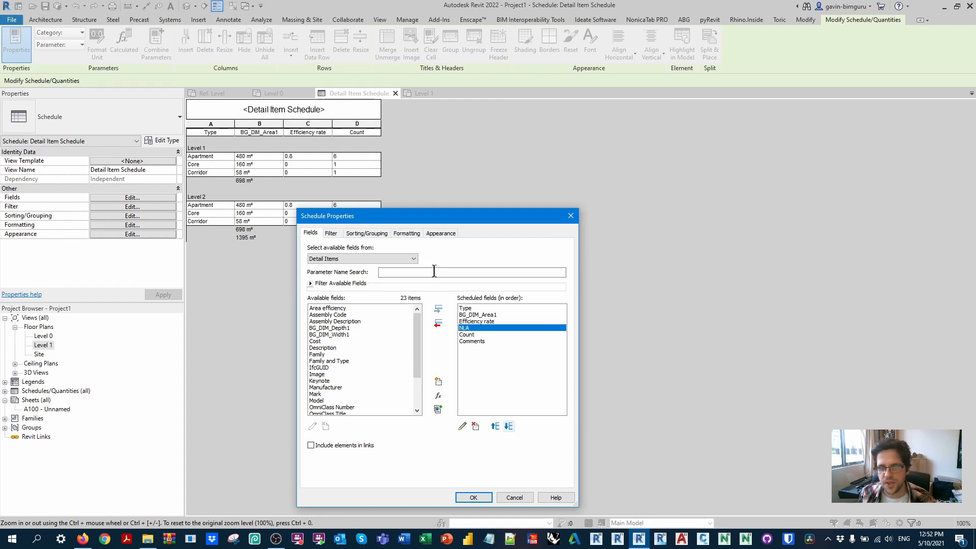
Step: Set the NLA field to calculate totals and apply the schedule properties
click(407, 234)
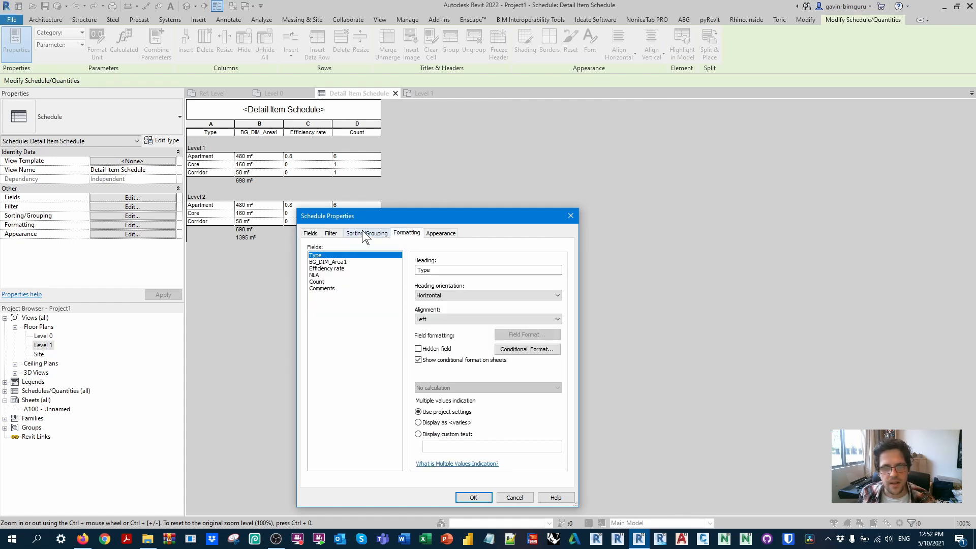
click(325, 275)
click(449, 388)
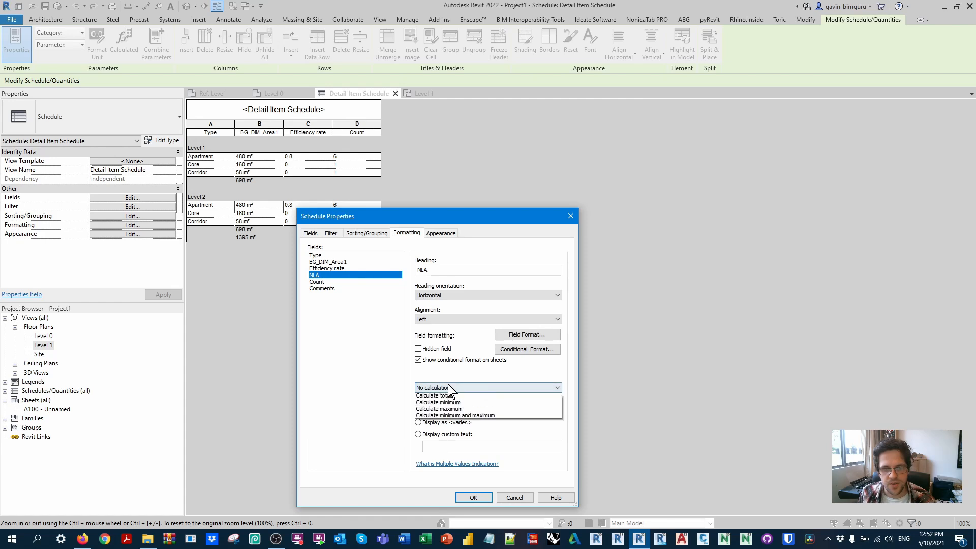
click(459, 403)
click(474, 498)
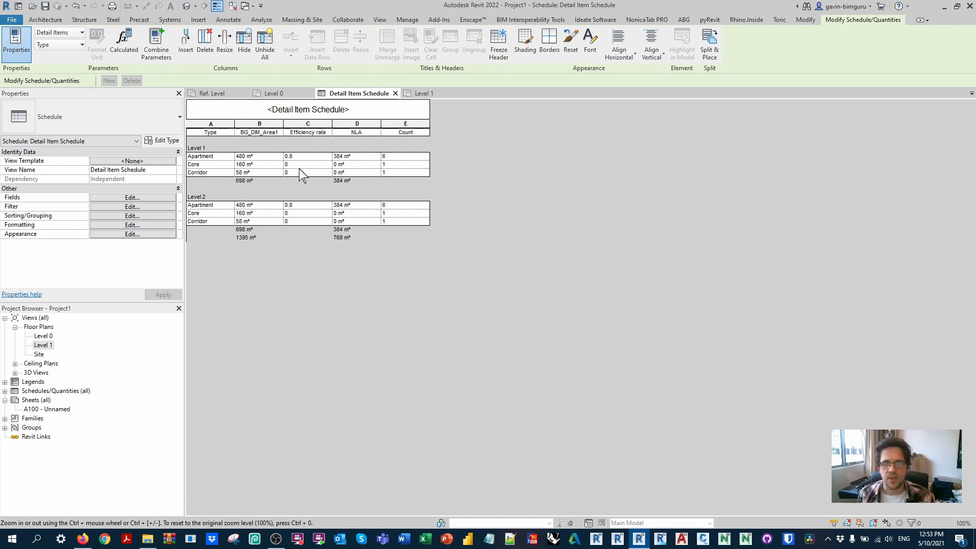
Step: Open the default 3D view and set the Level 1 elevation to 6000 above Level 0
click(187, 7)
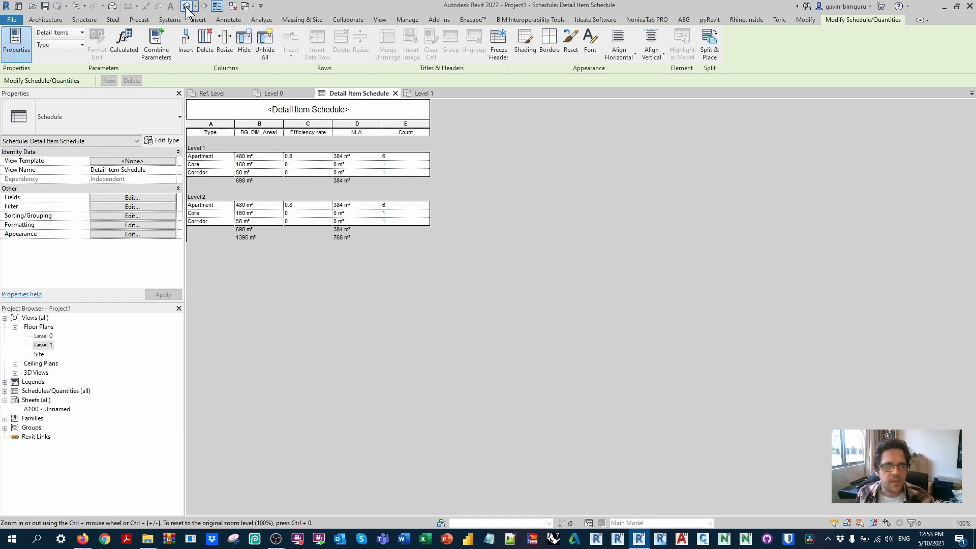
shift+middle_drag(629, 281, 481, 264)
click(584, 246)
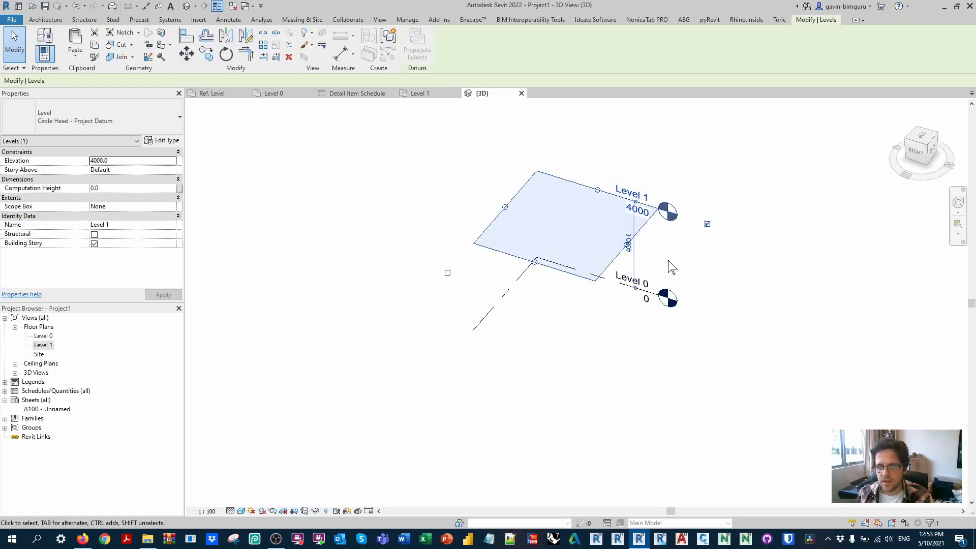
click(629, 244)
text(6)
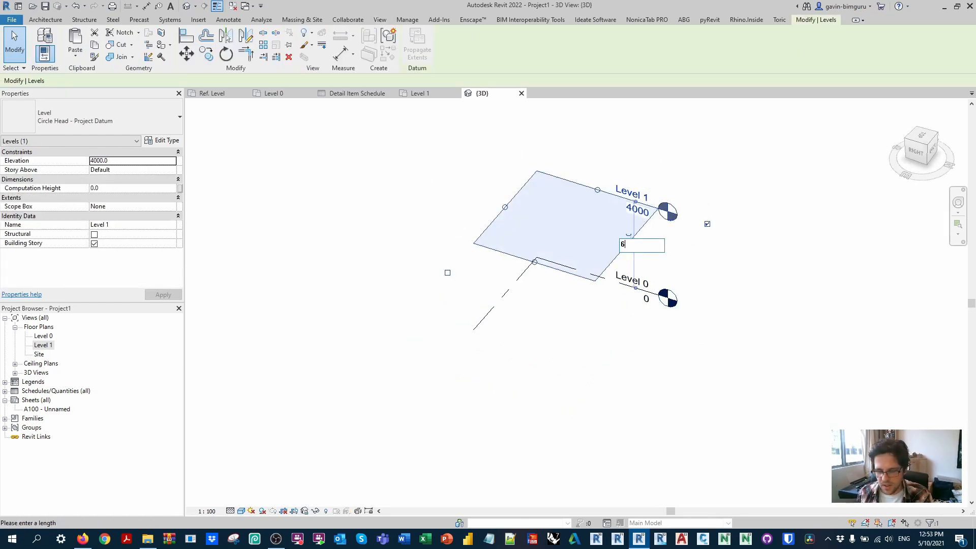
key(Return)
click(740, 287)
scroll(630, 358, down, 4)
shift+middle_drag(629, 355, 620, 240)
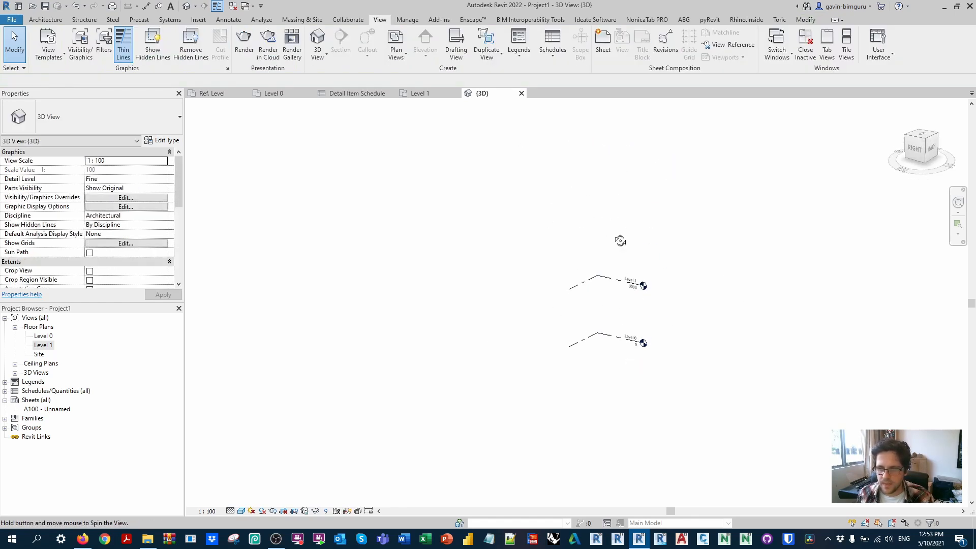
click(914, 149)
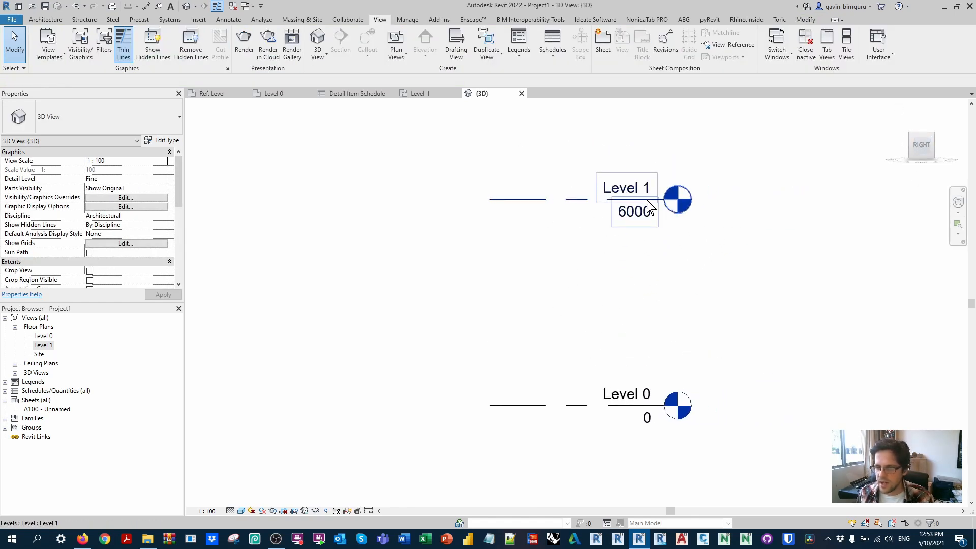
click(650, 241)
scroll(651, 240, down, 2)
key(c)
key(o)
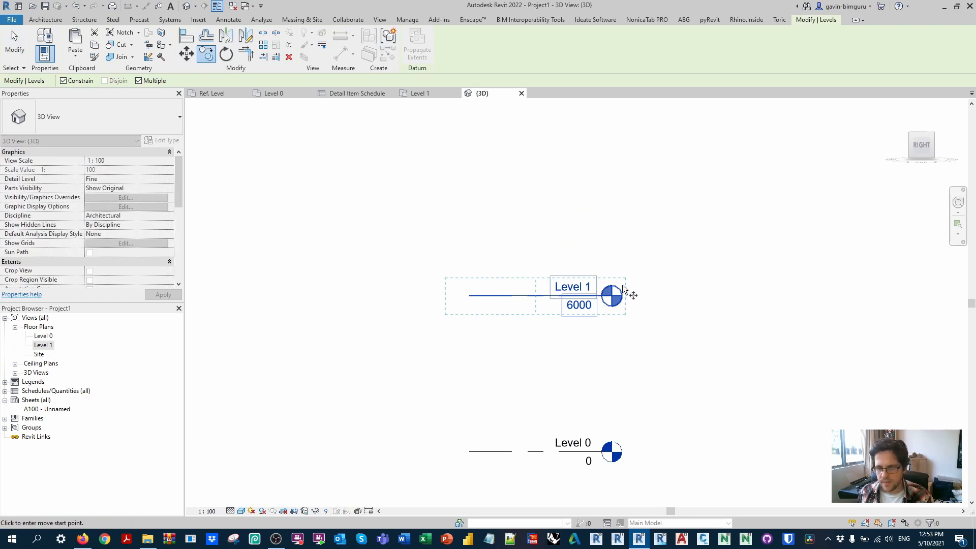
key(Escape)
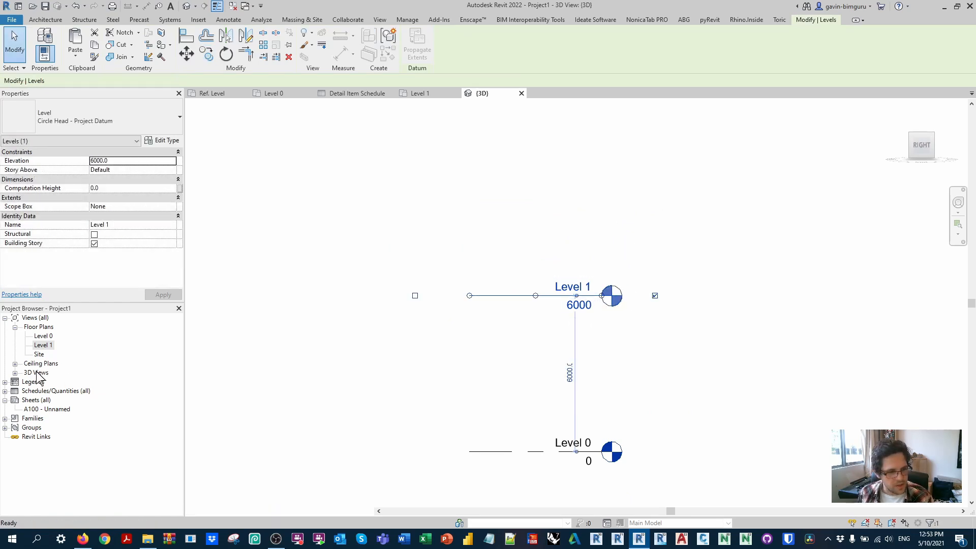
Step: Open the Level 0 plan and draw a horizontal building section line below the planning blocks, extending past both of their sides
double_click(40, 327)
double_click(44, 326)
double_click(45, 336)
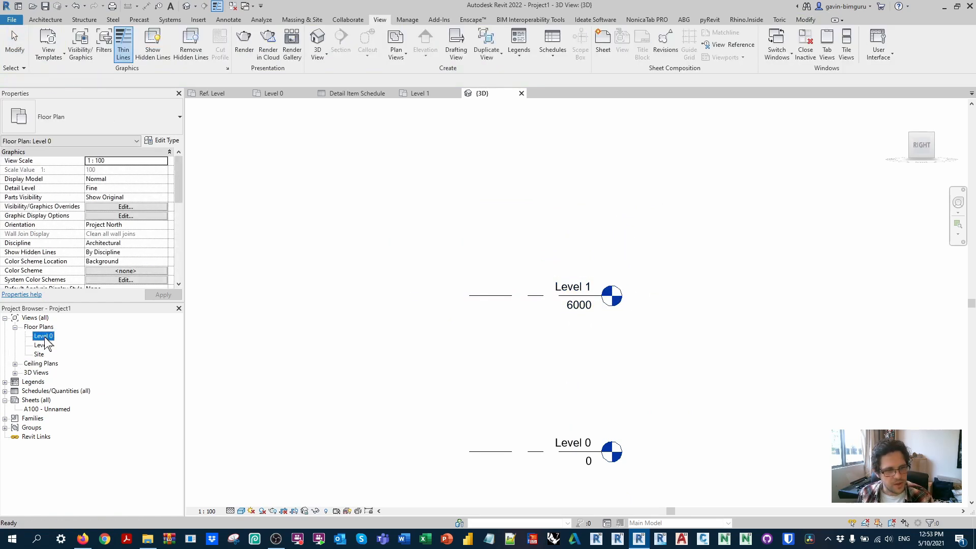
scroll(435, 207, down, 3)
click(382, 20)
click(341, 45)
click(200, 356)
click(675, 356)
scroll(543, 364, down, 3)
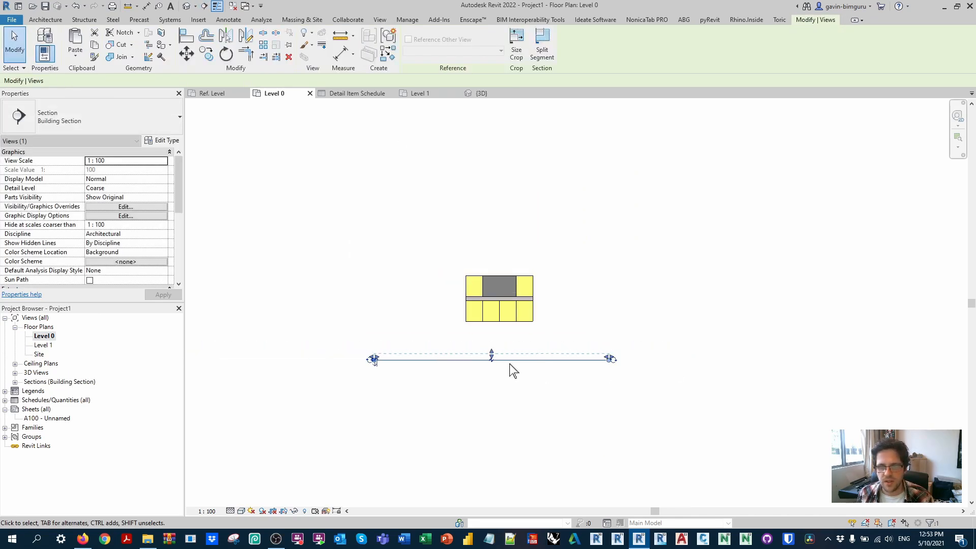
Step: Open the new section line's view and raise the upper edge of its crop region well above Level 1
key(Escape)
right_click(695, 190)
click(727, 248)
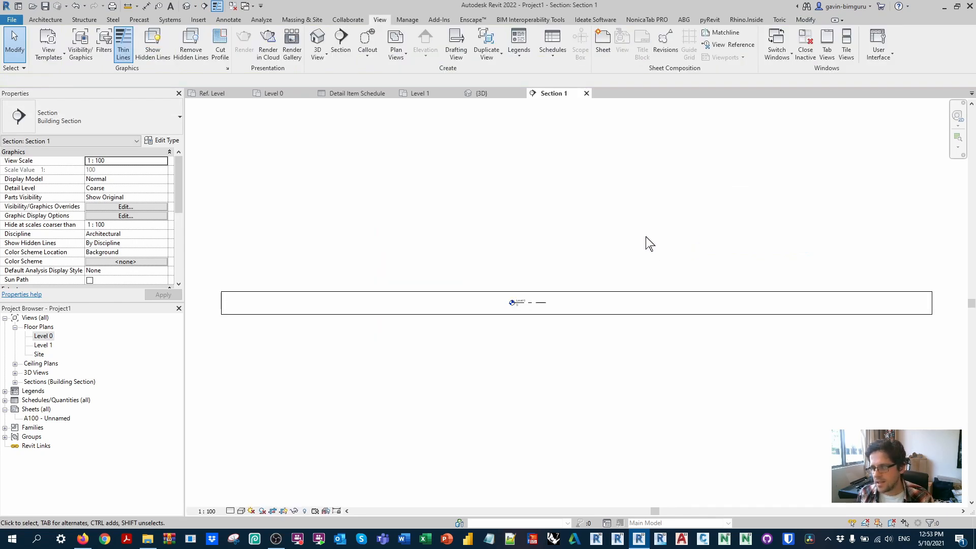
click(578, 291)
drag(578, 291, 576, 120)
scroll(546, 305, down, 2)
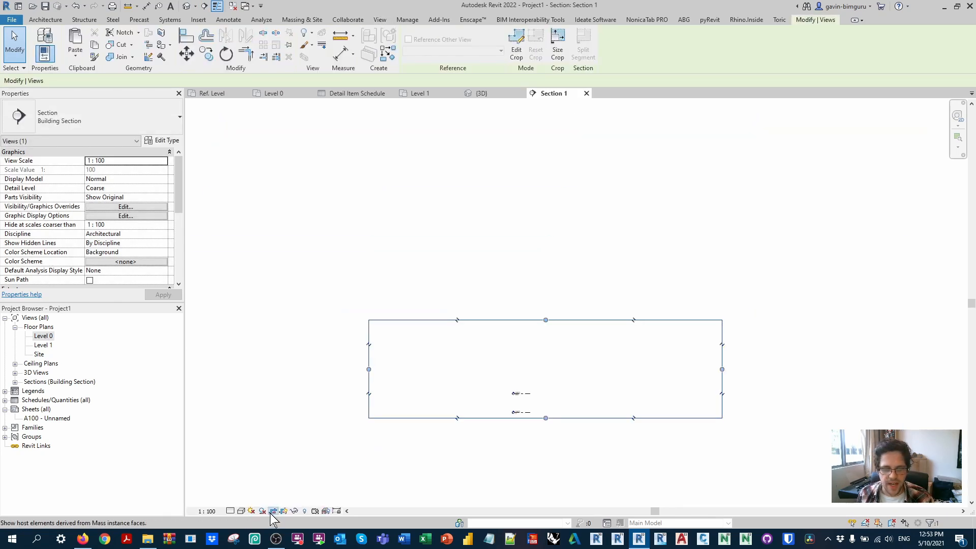
click(442, 468)
Step: Lengthen the aligned Level 0 and Level 1 lines together toward the right-hand edge of the section's crop region
click(526, 393)
scroll(528, 395, up, 2)
drag(531, 394, 748, 392)
click(599, 373)
middle_drag(599, 373, 574, 379)
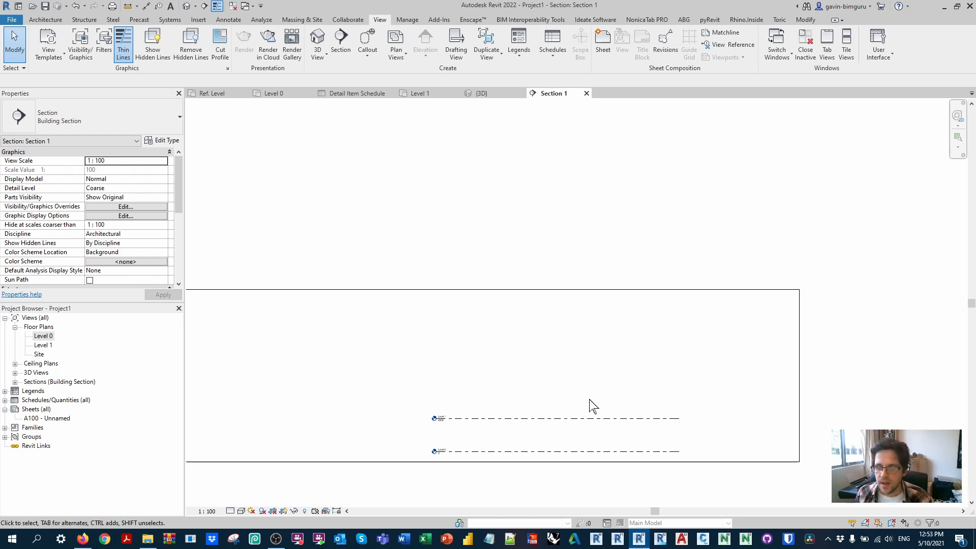
Step: Create a new design option set with a primary option and close the Design Options dialog
click(623, 421)
click(606, 523)
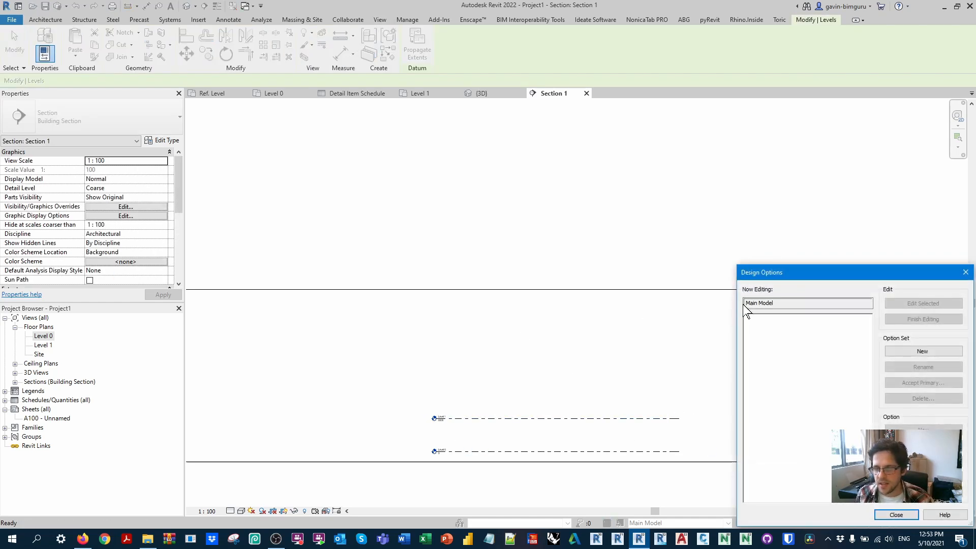
drag(808, 273, 602, 108)
click(716, 190)
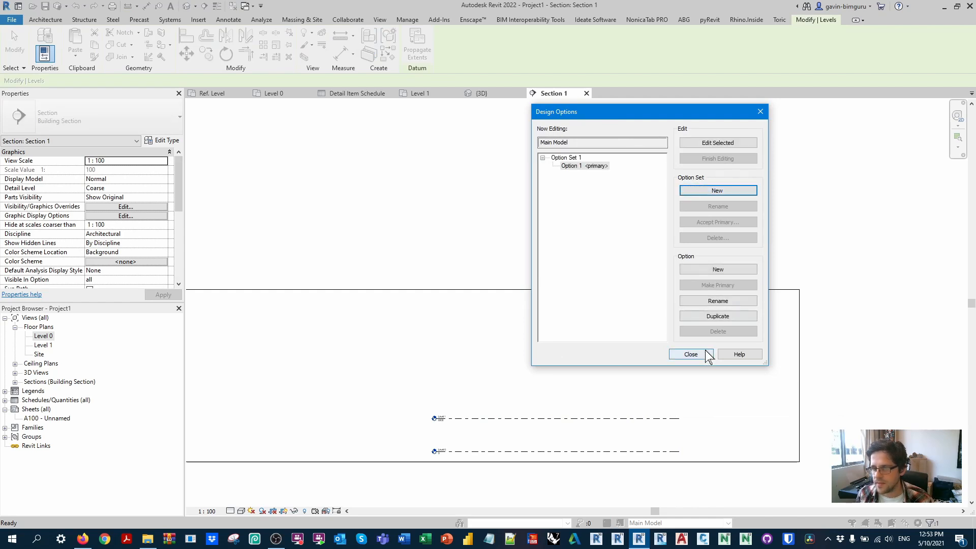
click(691, 350)
Step: Try to add Level 1 to the new design option set
click(597, 418)
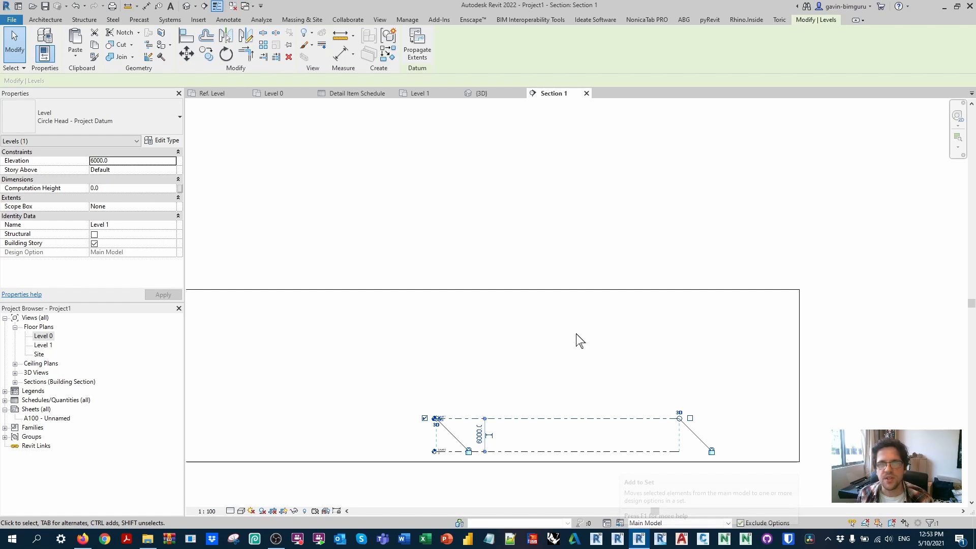
click(620, 522)
click(442, 335)
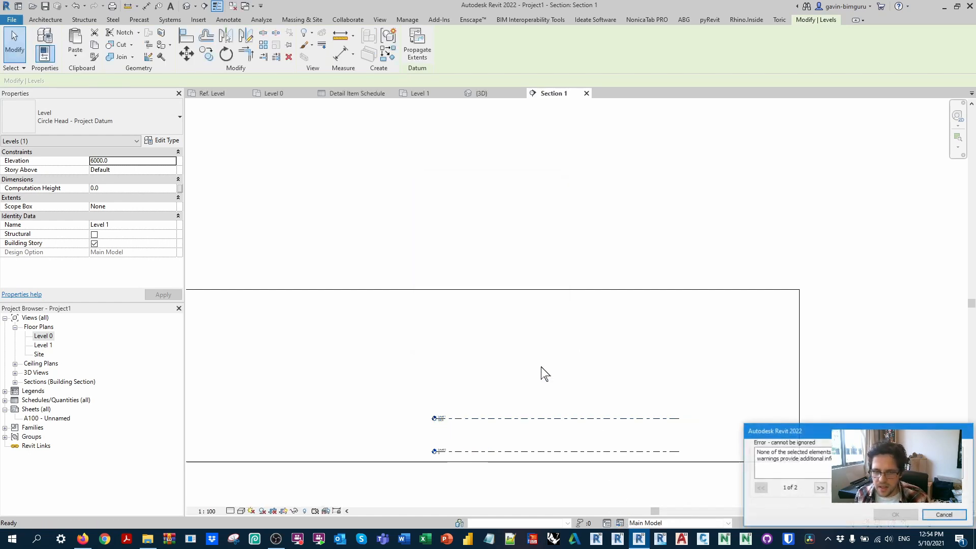
drag(857, 427, 759, 329)
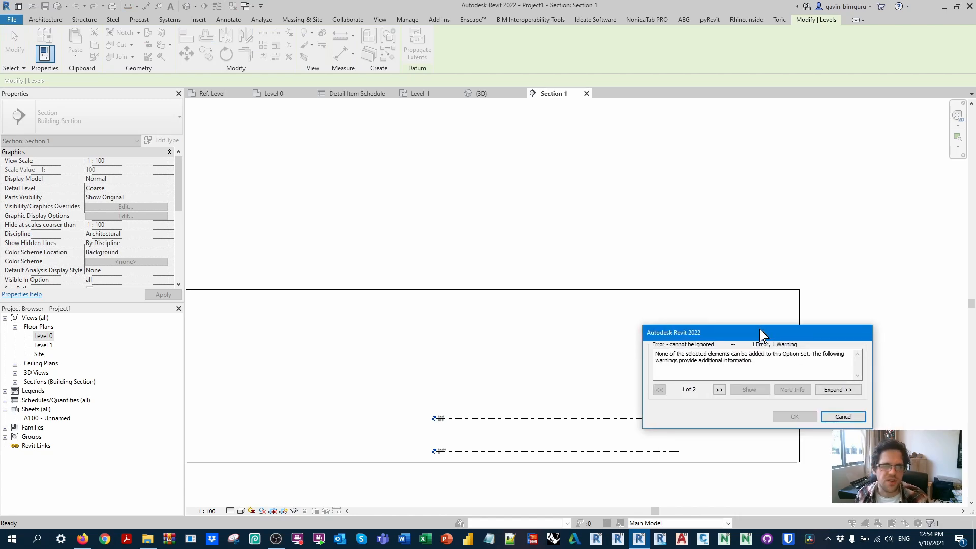
click(843, 416)
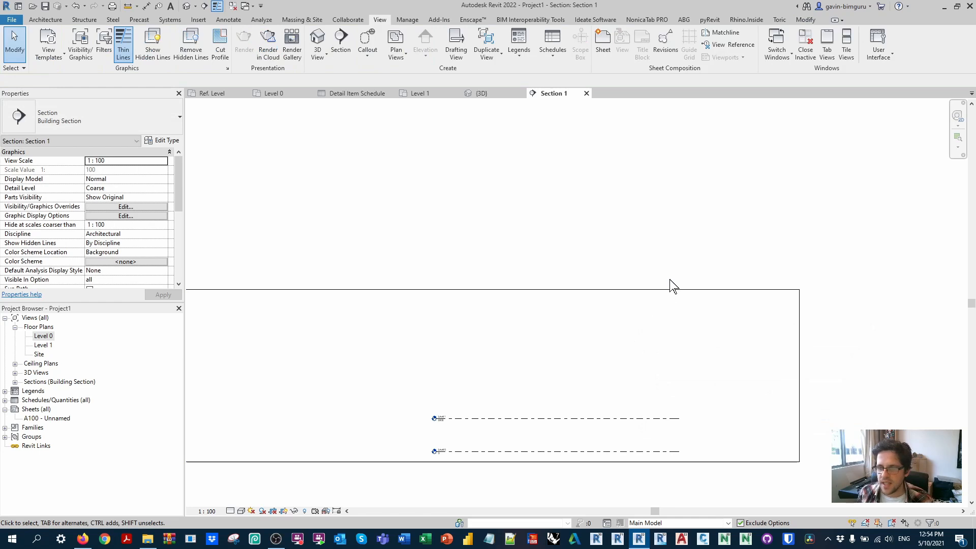
Step: Copy Level 1 upward four times in the section, spacing the levels 3000 apart to form Levels 2 to 5
click(490, 425)
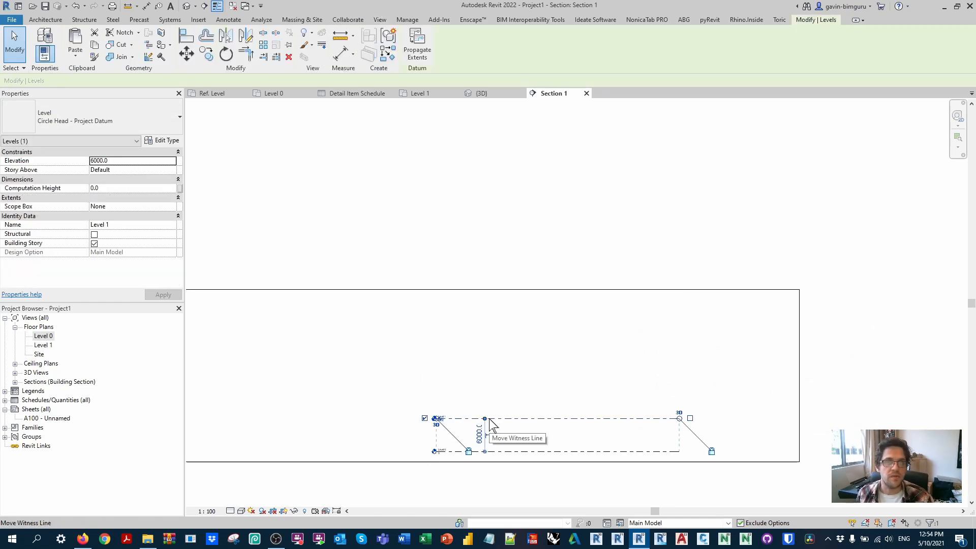
middle_drag(553, 422, 539, 422)
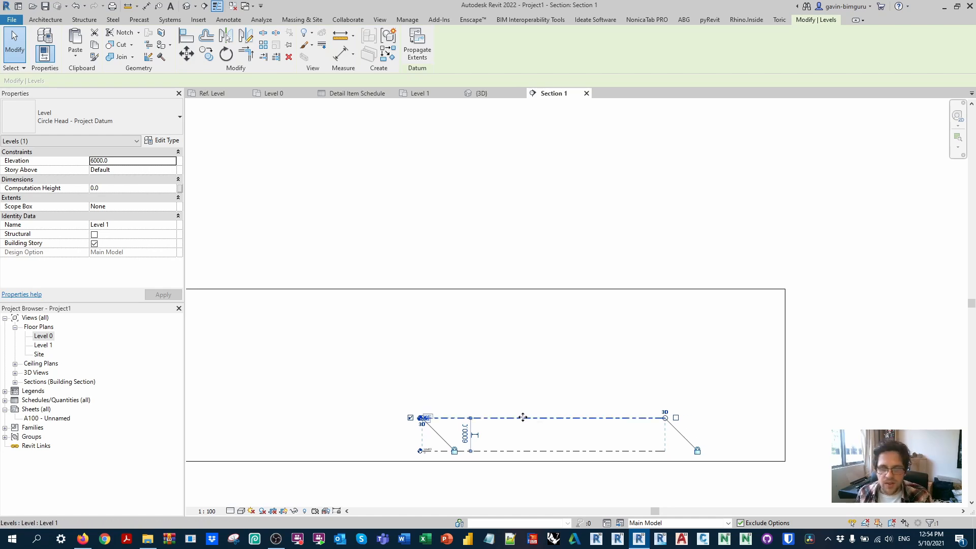
key(c)
key(o)
click(523, 418)
text(3)
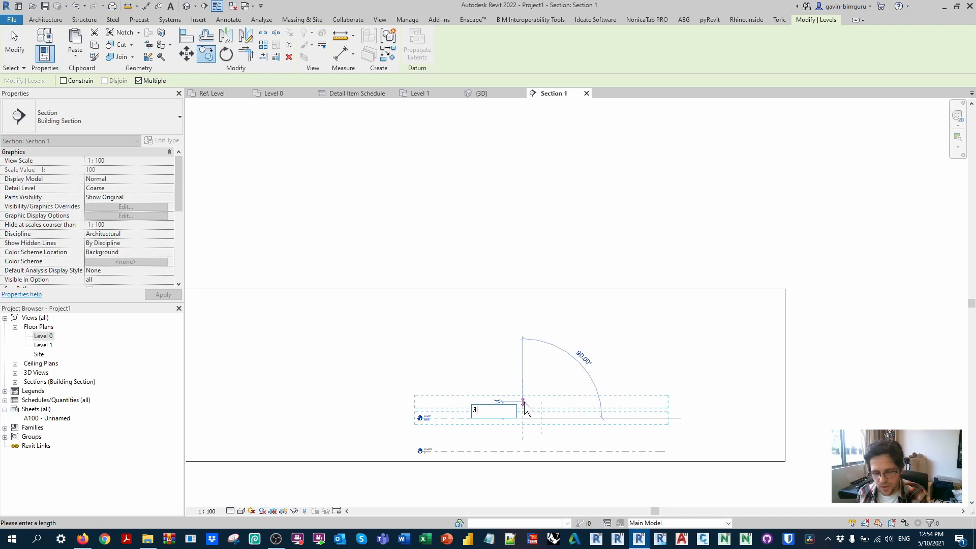
text(000)
key(Return)
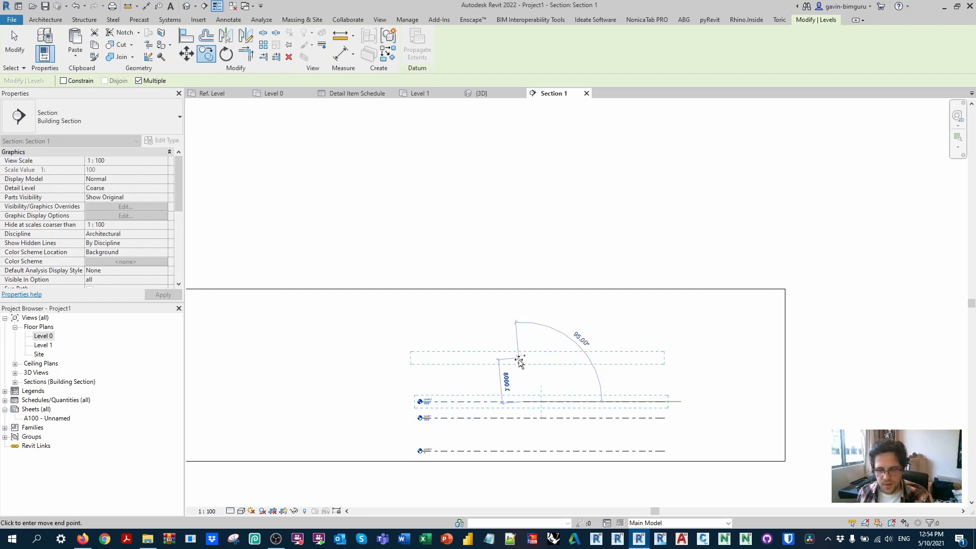
text(3000)
key(Return)
text(3000)
key(Return)
text(3000)
key(Return)
Step: Add one more level copy above Level 5 and set its spacing from Level 5 to 3000
text(300)
key(Return)
key(Escape)
scroll(484, 360, up, 2)
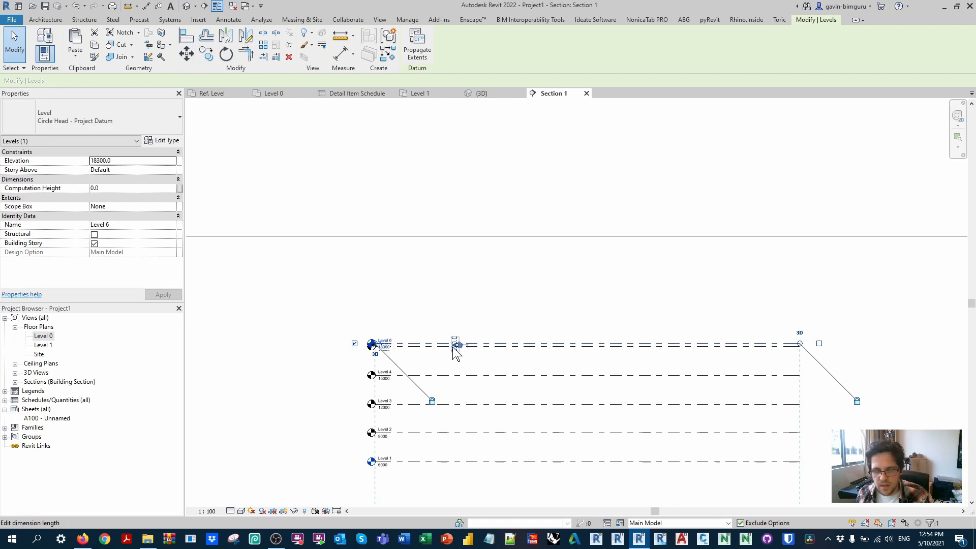
click(454, 345)
text(3000)
key(Return)
click(518, 332)
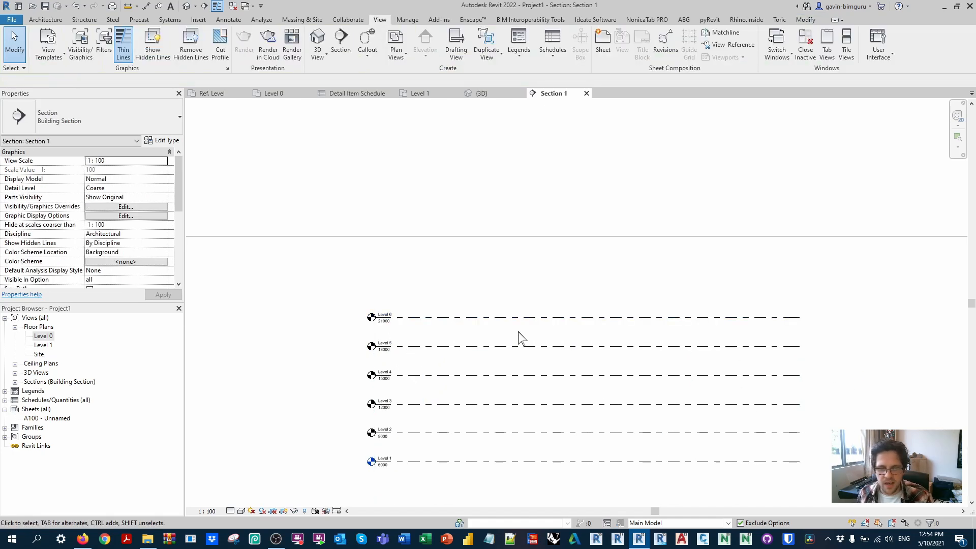
Step: Open the default 3D view and examine the extents of the stacked levels
scroll(518, 325, down, 2)
click(187, 11)
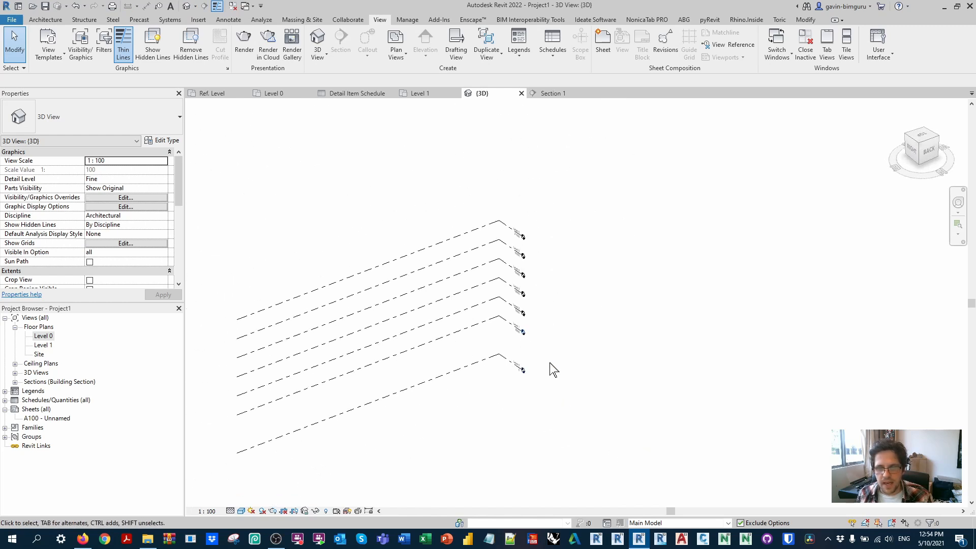
click(522, 332)
drag(391, 381, 506, 454)
click(667, 285)
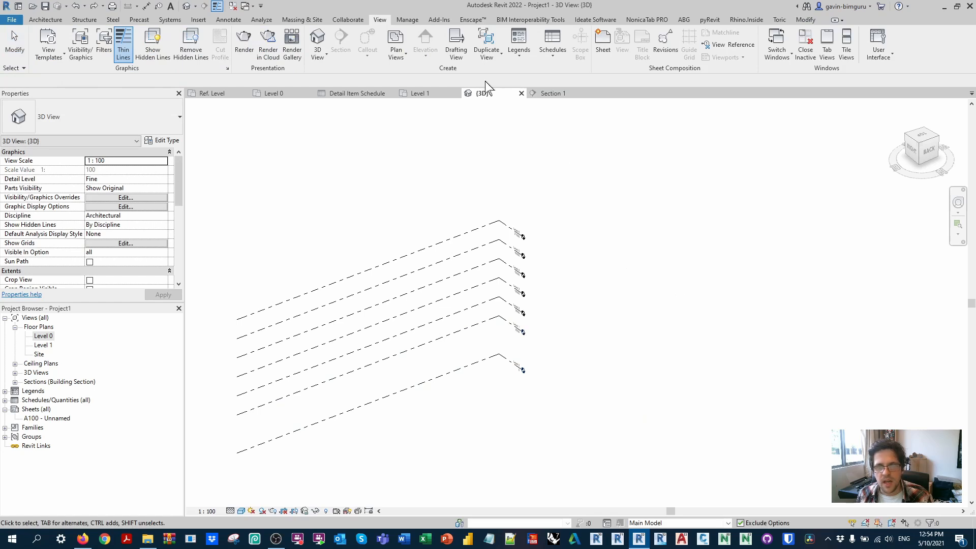
Step: Rotate the building section line by 90 degrees in the Level 0 plan
click(419, 93)
click(271, 93)
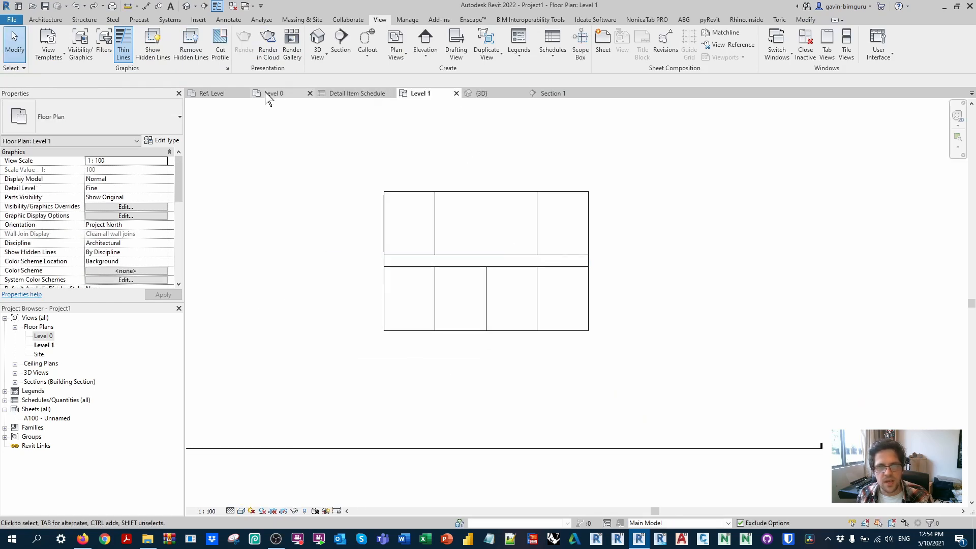
click(554, 360)
key(r)
key(o)
click(693, 252)
text(90)
key(Return)
Step: Lengthen all the aligned level lines in the rotated section's view and return to the 3D view
right_click(616, 233)
click(638, 289)
click(589, 319)
drag(616, 325, 793, 328)
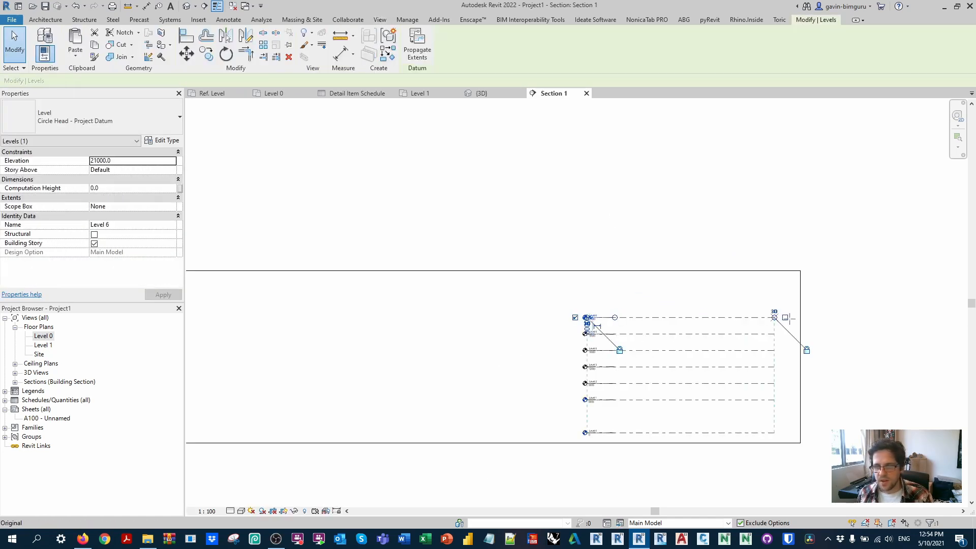
click(893, 203)
click(186, 6)
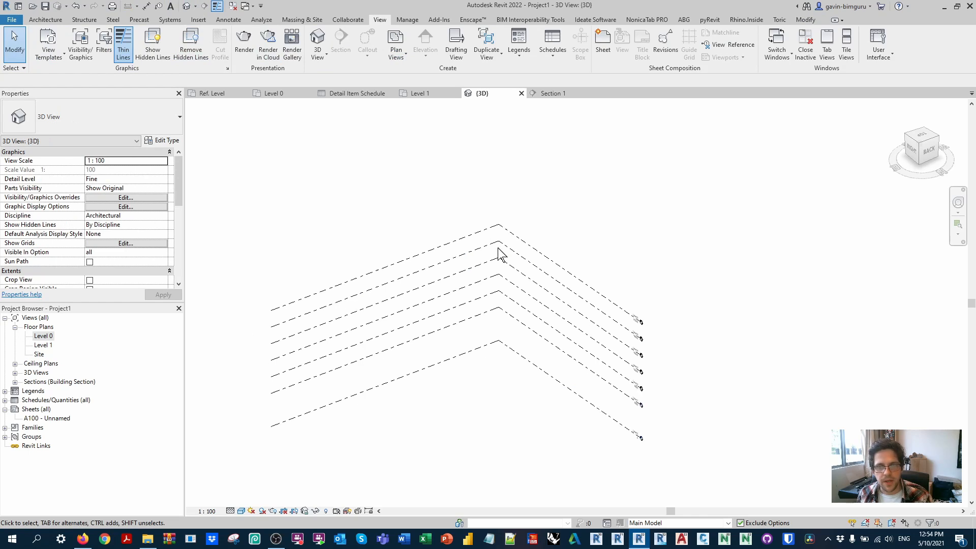
Step: Start an in-place model component in the Mass category and name it OptionA
click(40, 20)
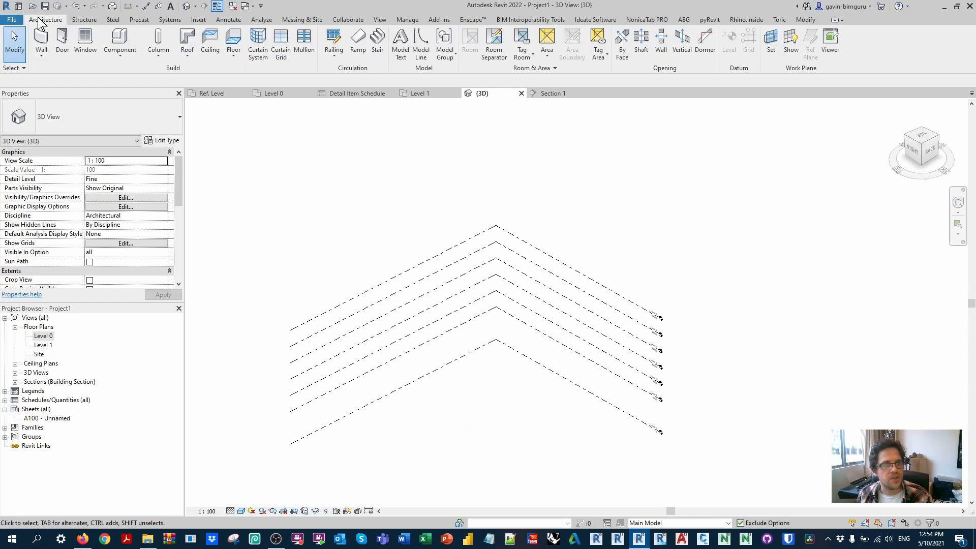
click(122, 53)
click(147, 104)
click(443, 251)
click(447, 283)
click(528, 413)
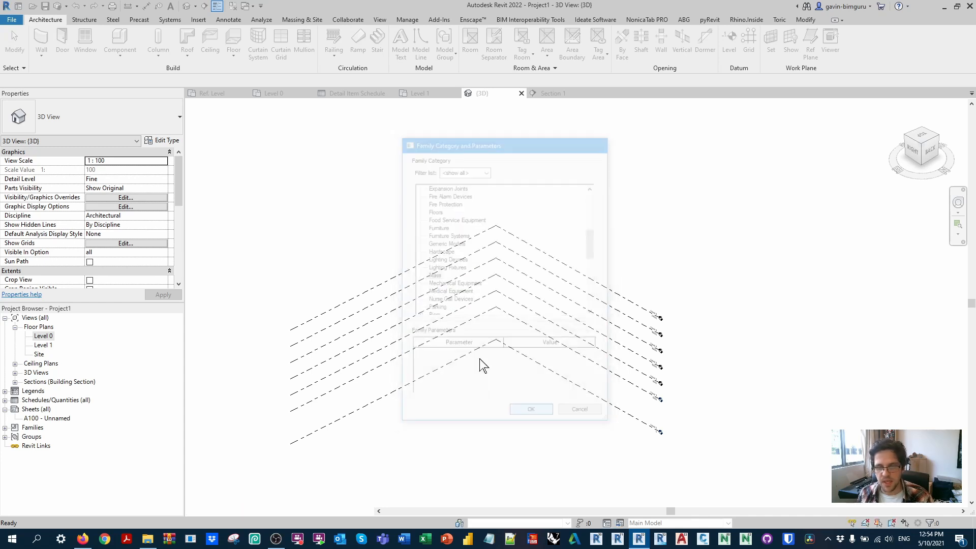
click(549, 307)
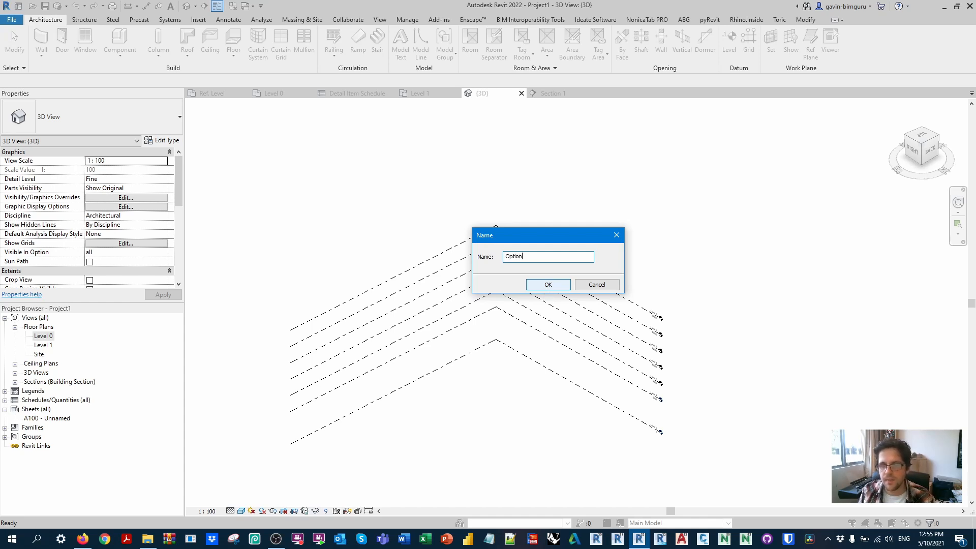
text(OptionA)
key(Return)
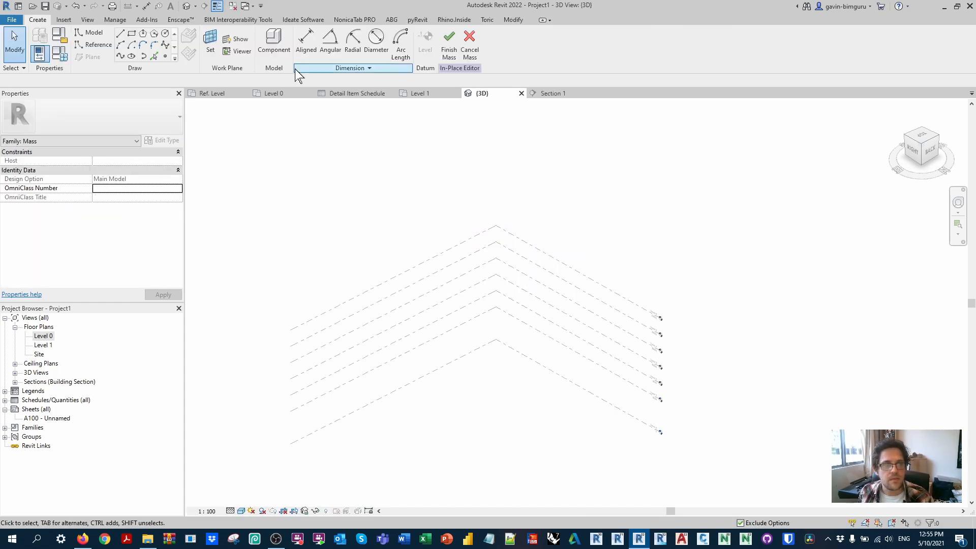
Step: Set Level 0 as the work plane and sketch a model-line rectangle about 20500 by 17700 within it
click(120, 34)
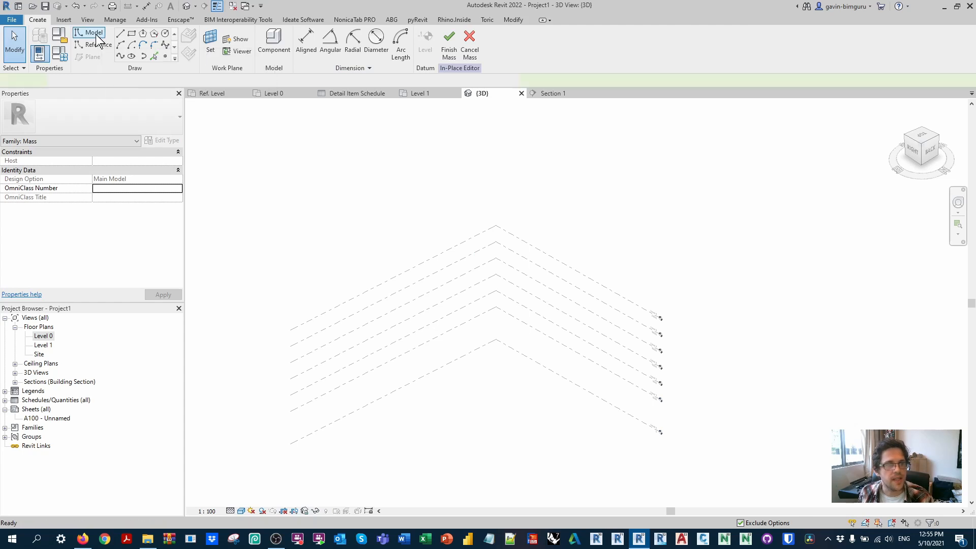
click(208, 38)
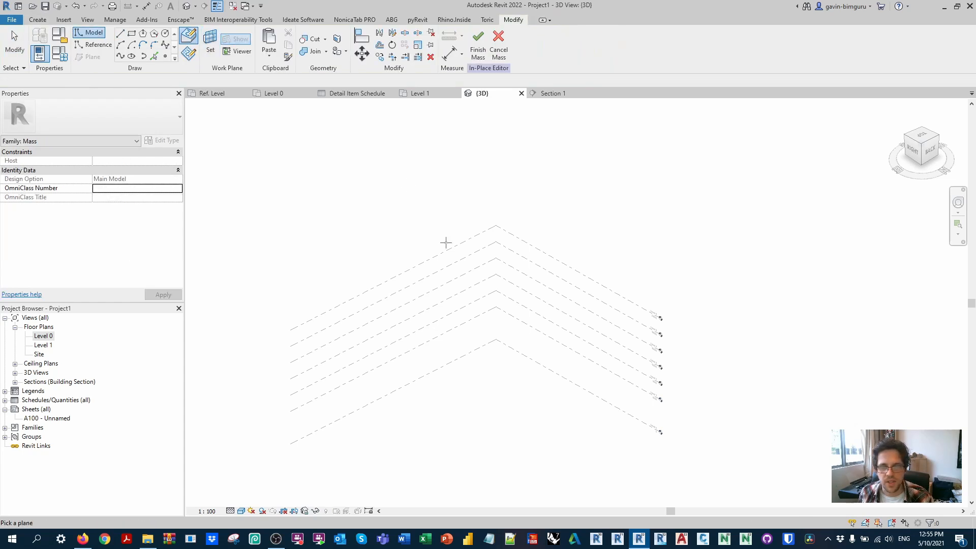
click(527, 360)
click(439, 406)
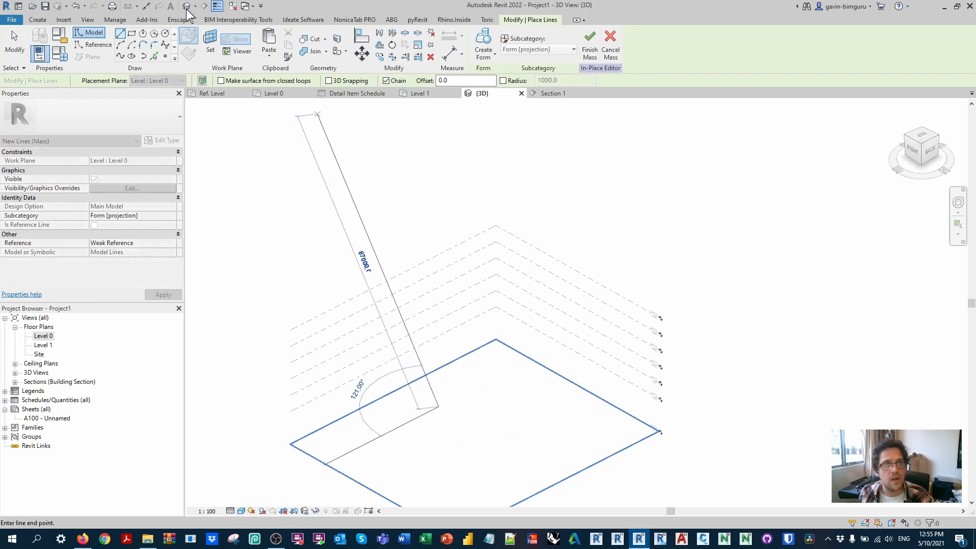
click(133, 35)
click(391, 422)
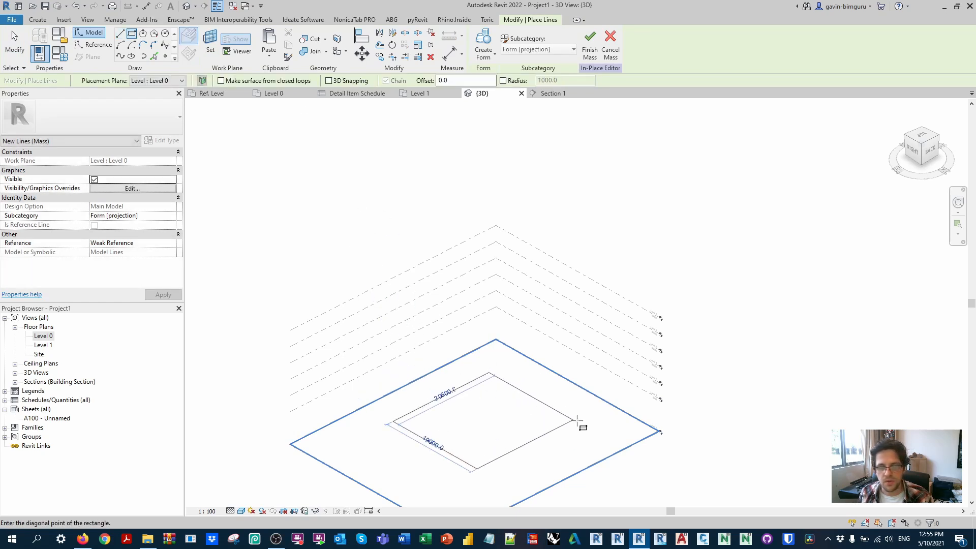
click(566, 417)
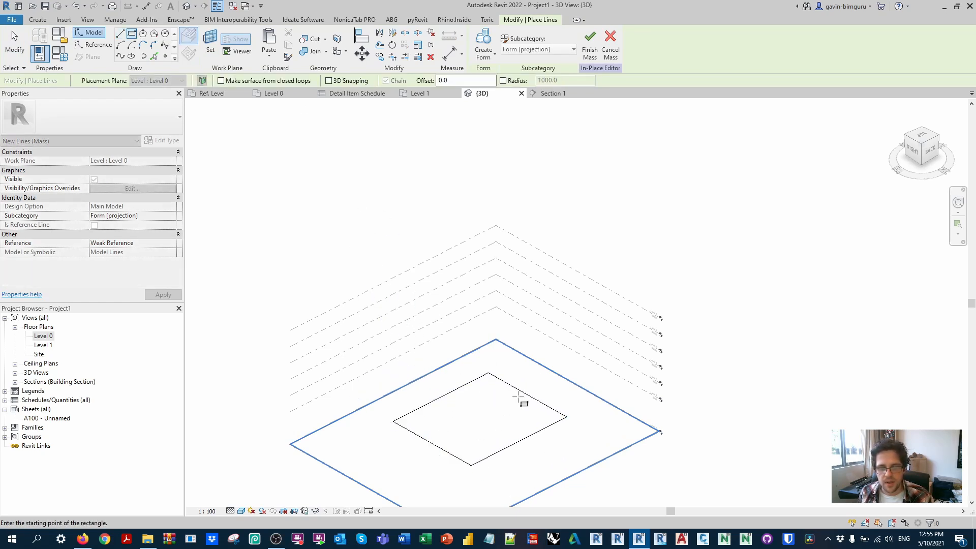
Step: Set the length of the rectangle's longer sides to 20000
key(Escape)
key(Tab)
click(405, 405)
key(Tab)
key(Tab)
click(529, 436)
click(547, 444)
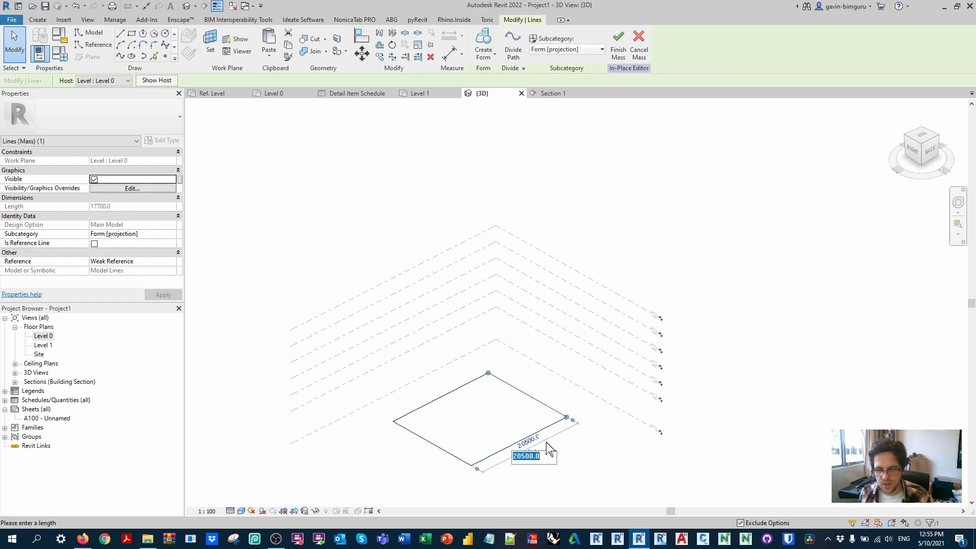
text(20000)
key(Return)
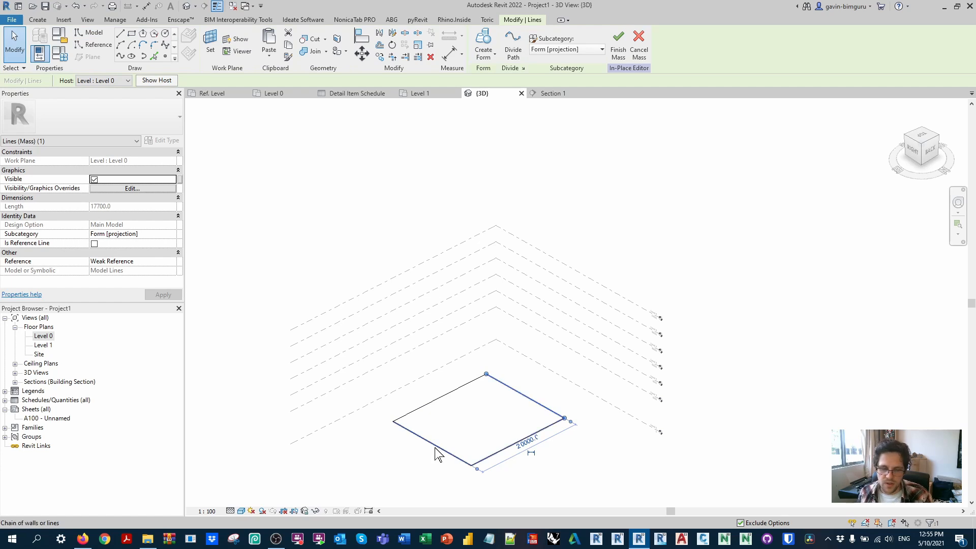
click(426, 443)
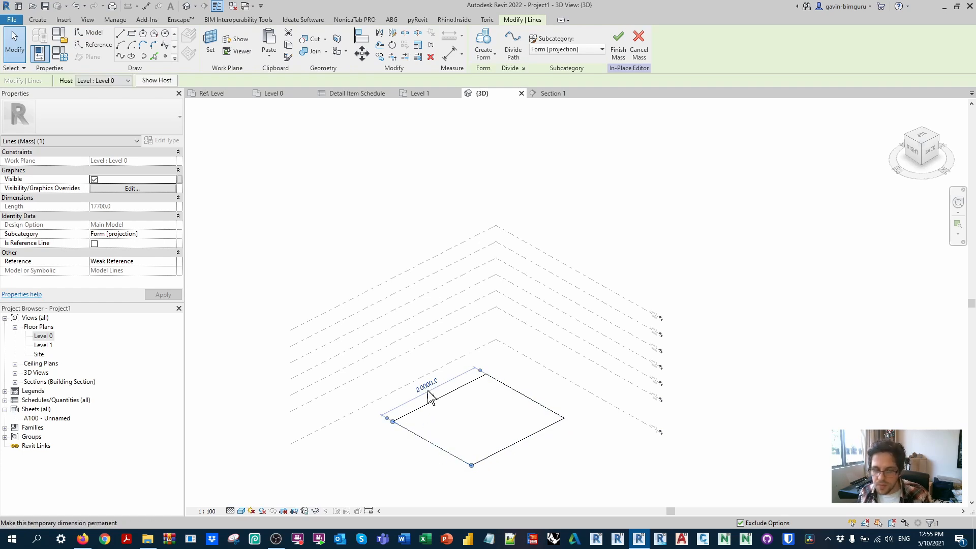
click(555, 401)
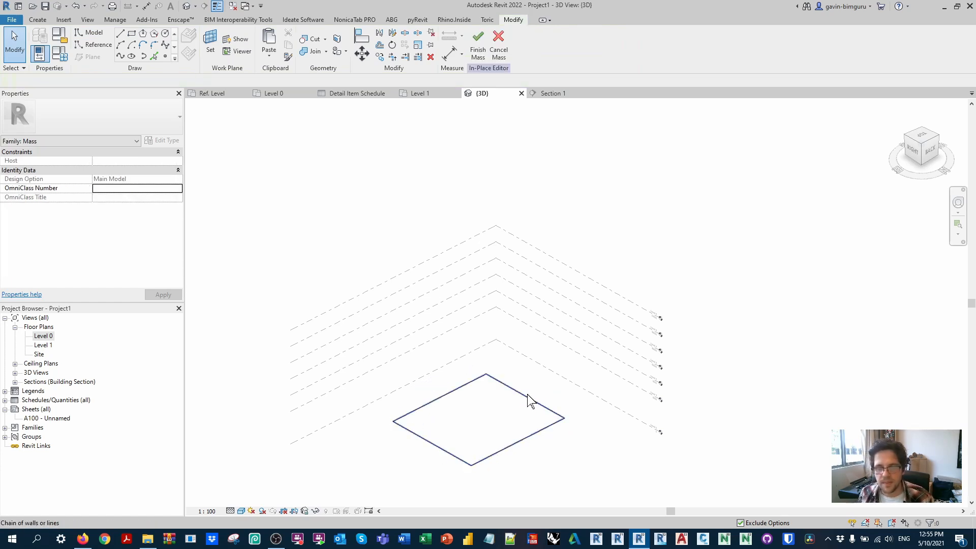
Step: Convert the rectangle's four lines to reference lines and create a solid box form from them
click(478, 343)
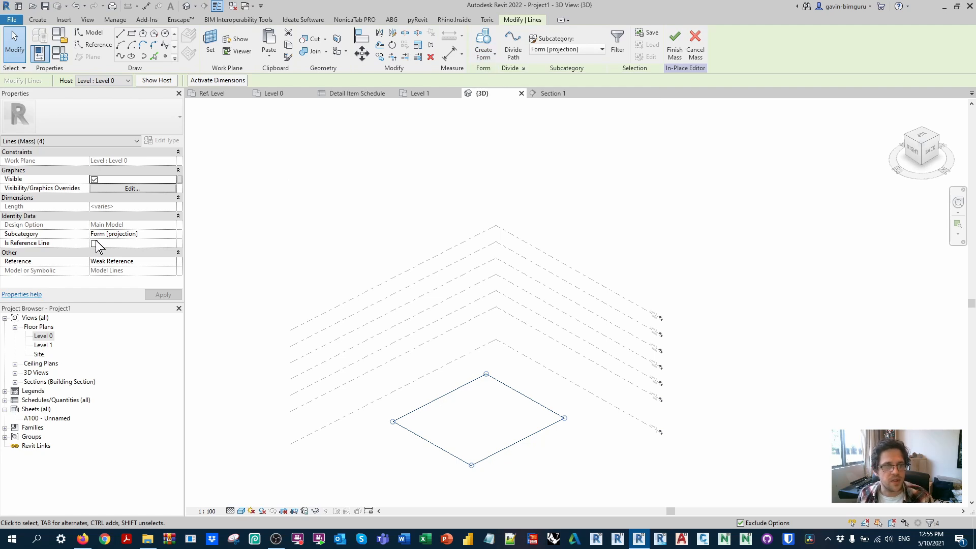
click(94, 244)
click(485, 60)
click(490, 72)
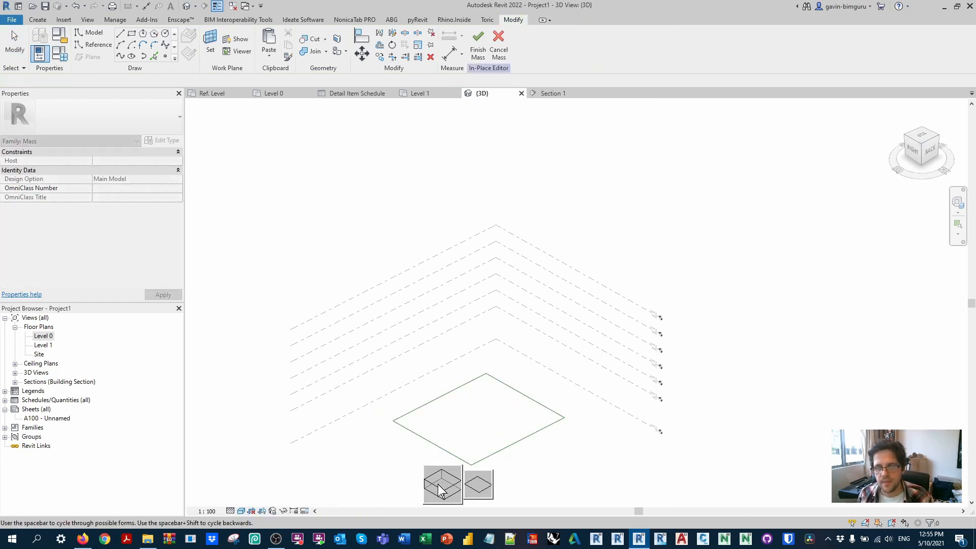
click(440, 491)
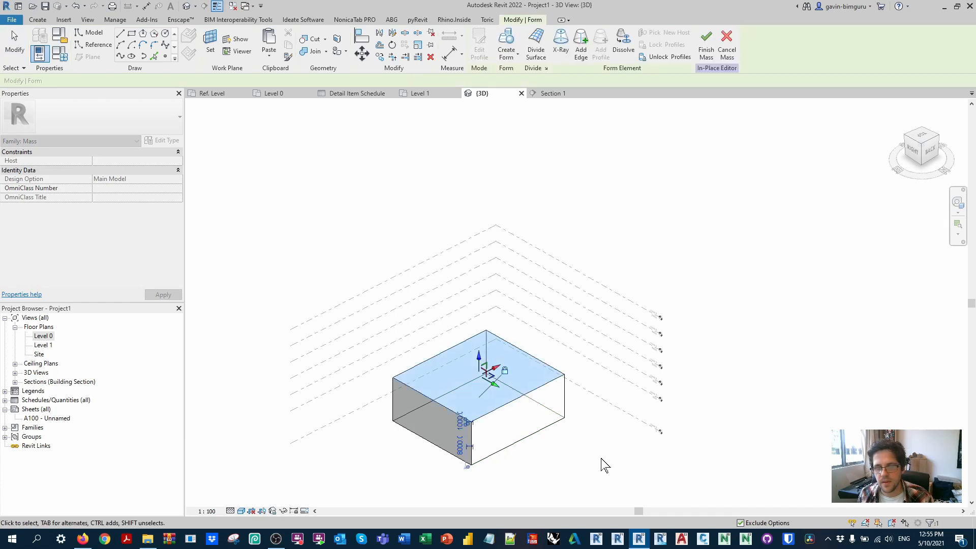
Step: Try stretching the box by moving one of its base reference lines outward to a side length of about 24800
click(549, 402)
click(545, 394)
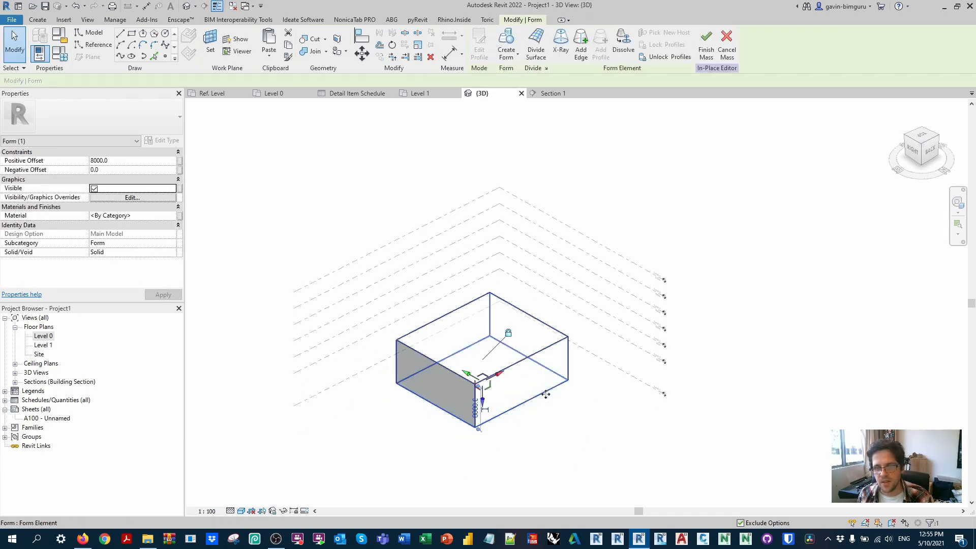
click(553, 393)
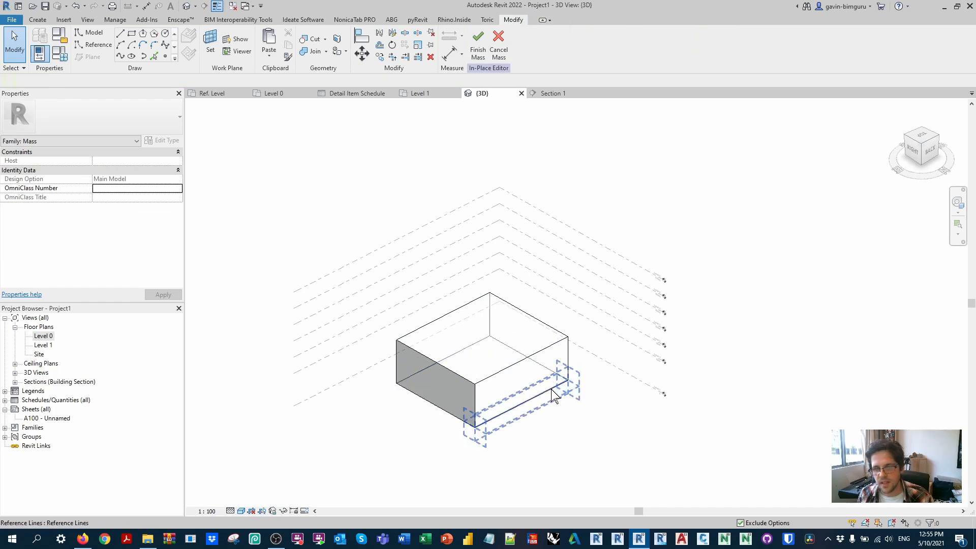
click(552, 390)
drag(540, 395, 572, 414)
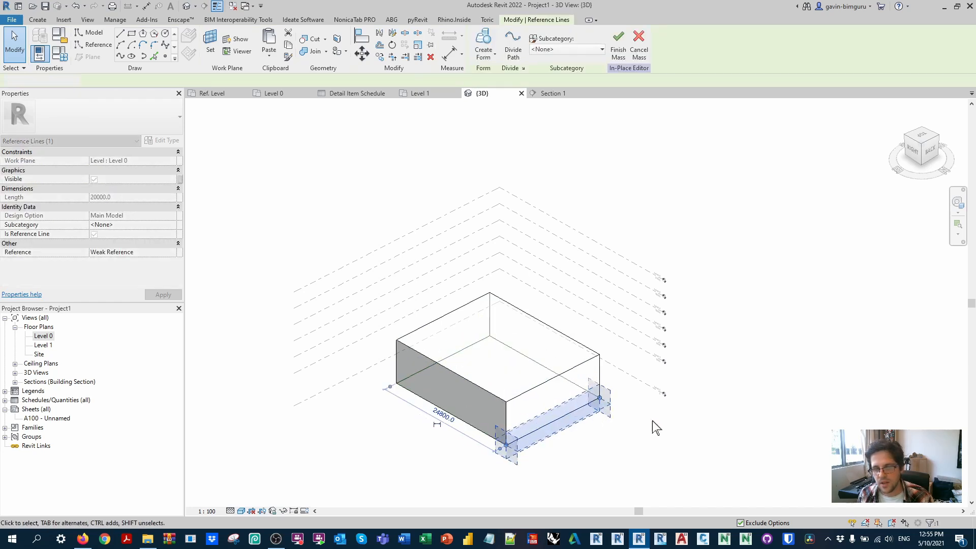
click(655, 427)
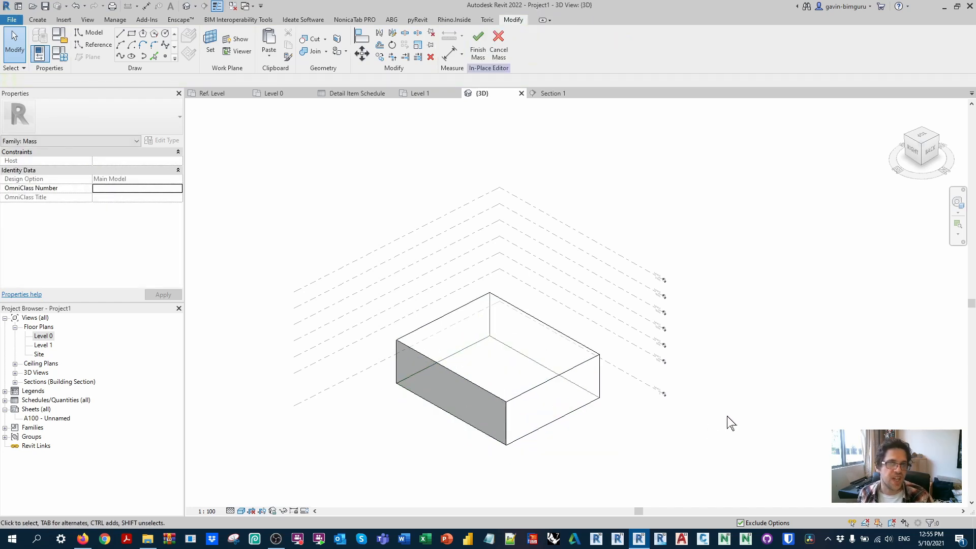
Step: Align the top face of the box to Level 1 and finish the in-place mass
shift+middle_drag(632, 436, 632, 384)
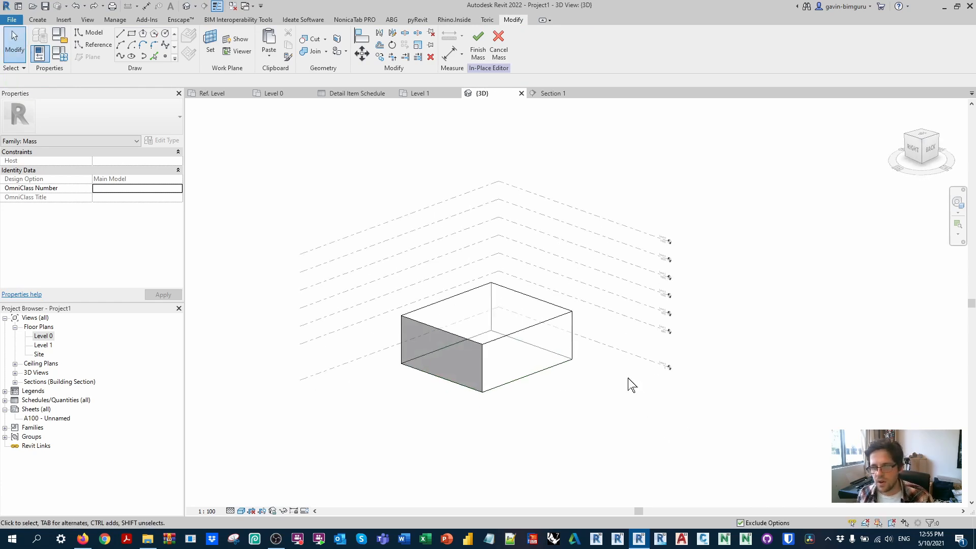
key(a)
key(l)
click(578, 322)
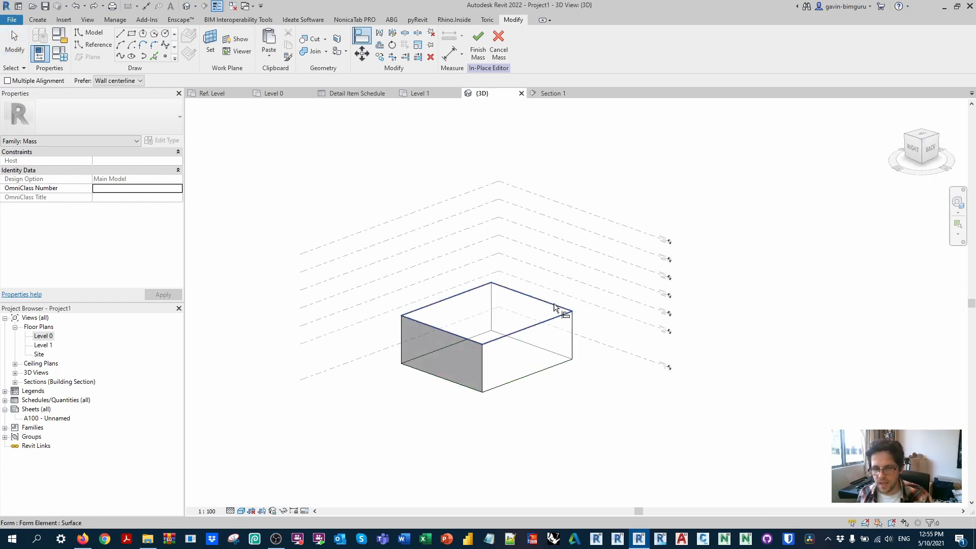
click(562, 310)
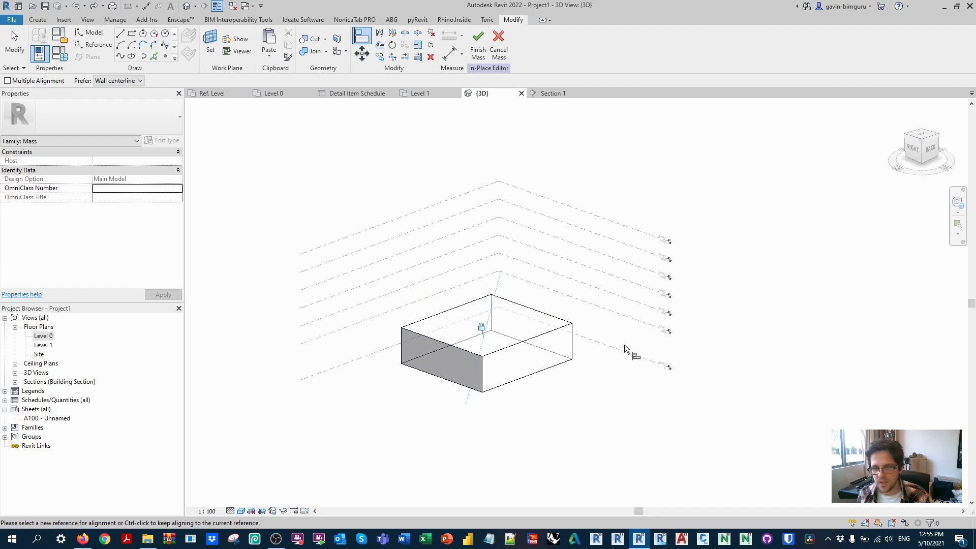
key(Escape)
key(Escape)
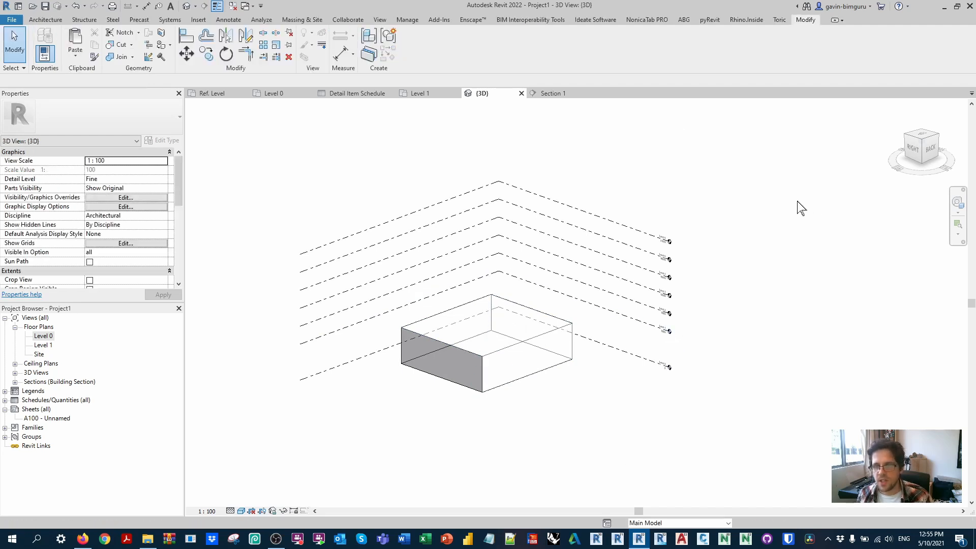
click(477, 43)
drag(733, 344, 646, 208)
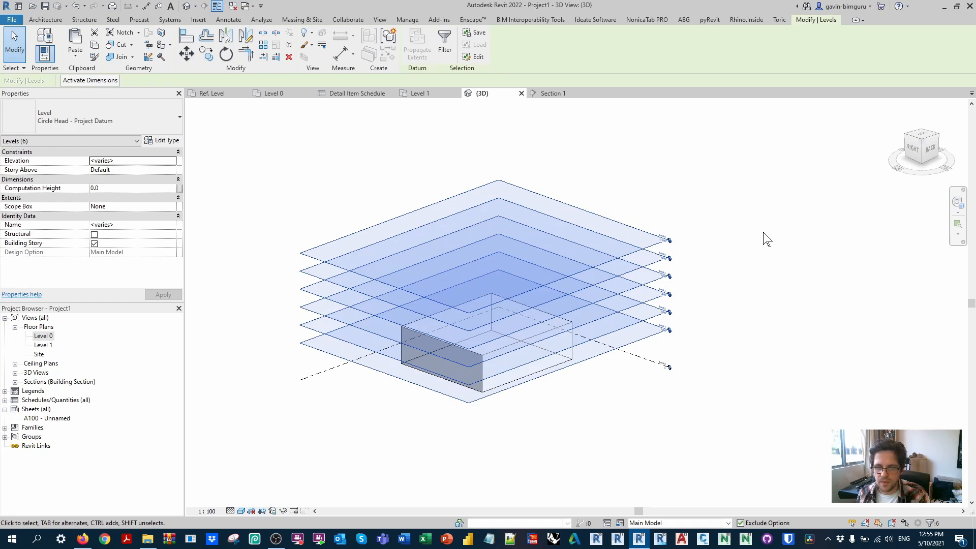
click(766, 237)
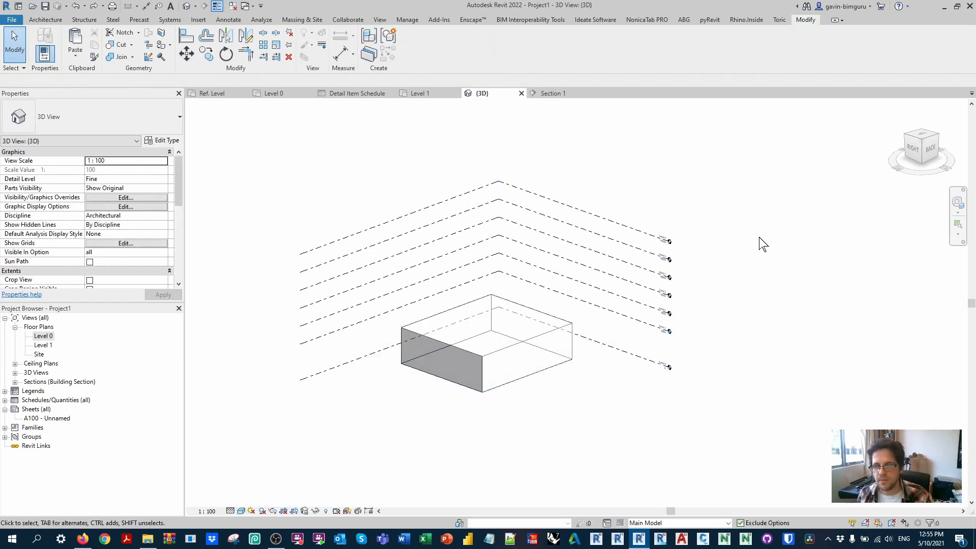
Step: Reopen the box mass for in-place editing and set Level 1 as the work plane
click(572, 323)
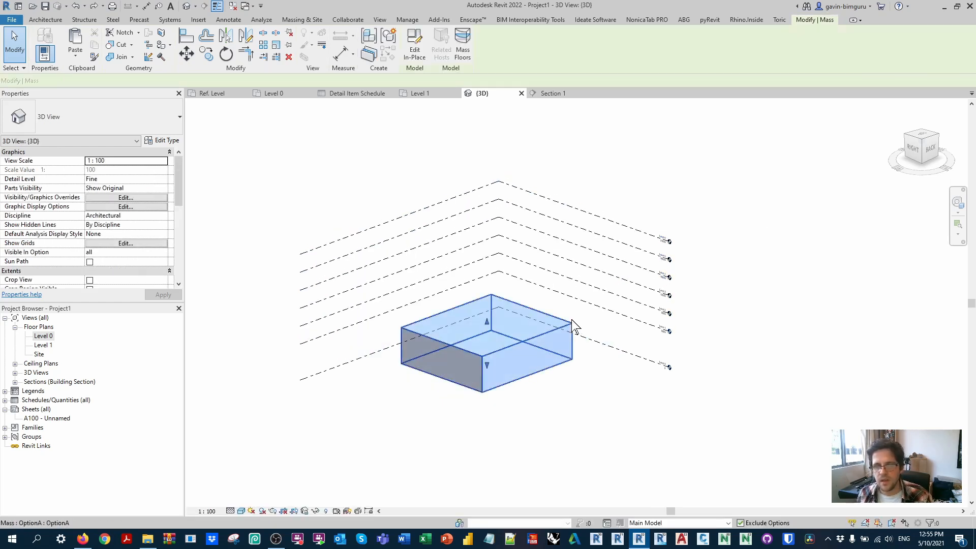
click(412, 51)
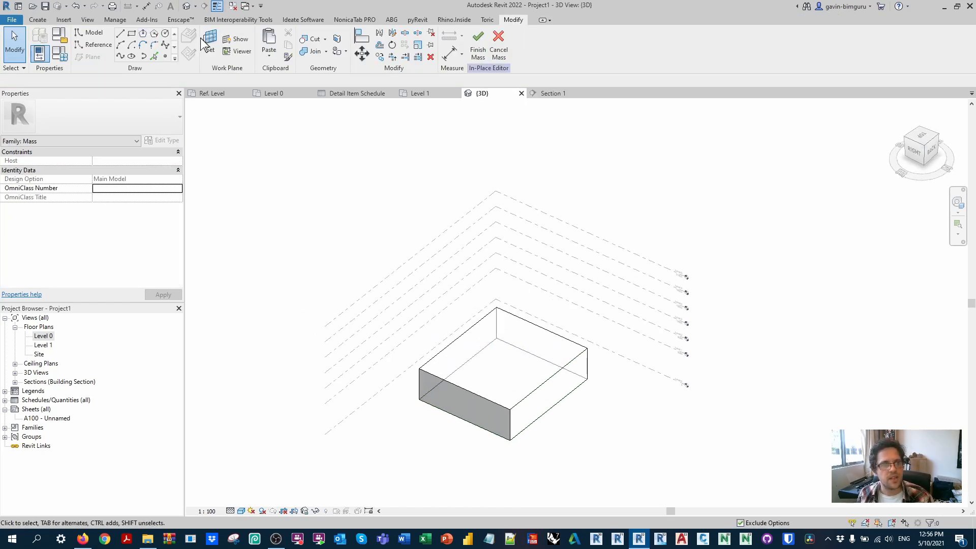
click(208, 40)
click(664, 344)
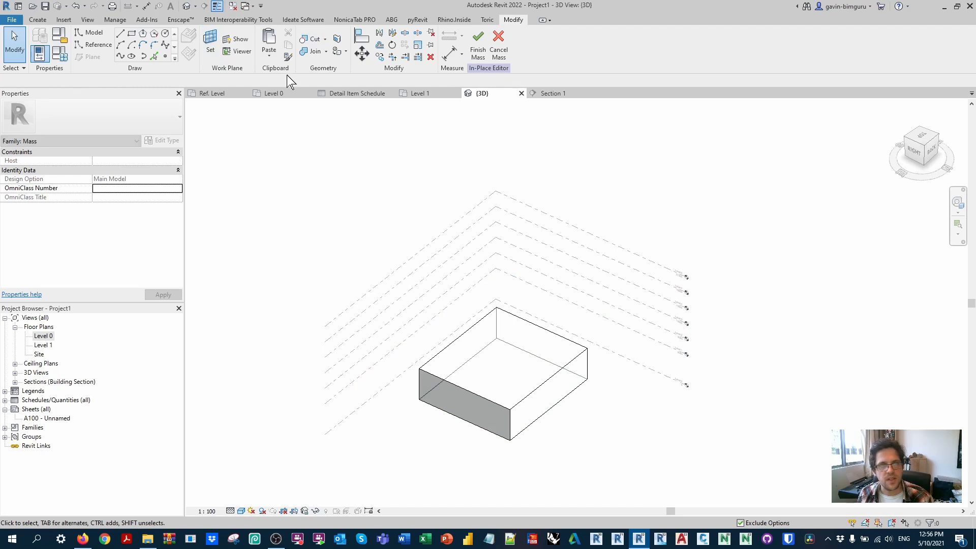
Step: Sketch a smaller model-line rectangle on the box's top face, ending on one corner of the face
click(131, 33)
click(476, 362)
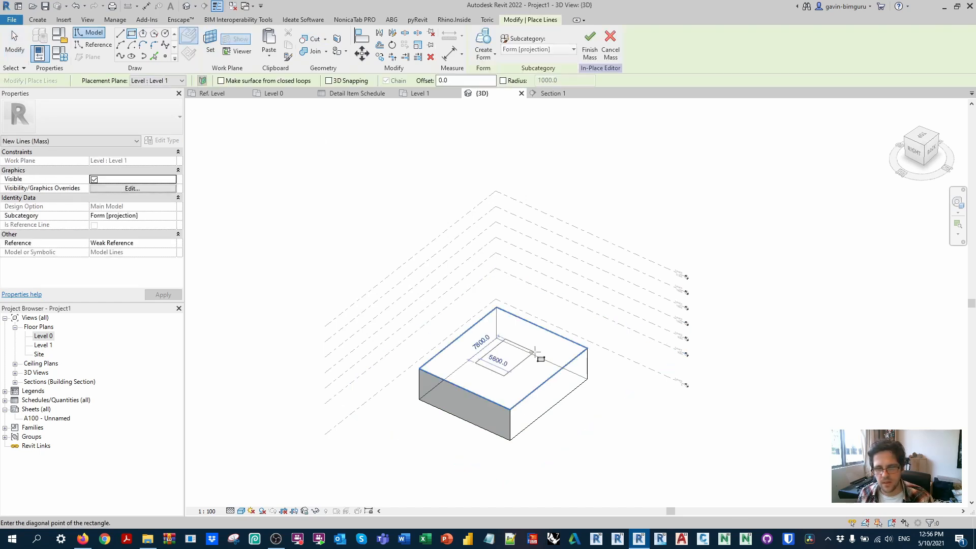
click(585, 350)
key(Escape)
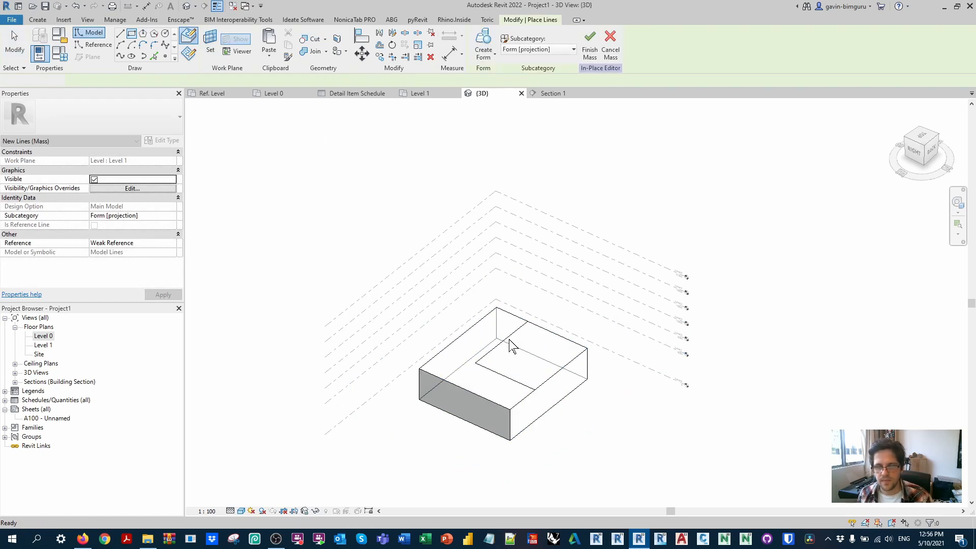
key(Escape)
Step: Create a solid tower 15000 high from the small rectangle, with its lines converted to reference lines
click(94, 244)
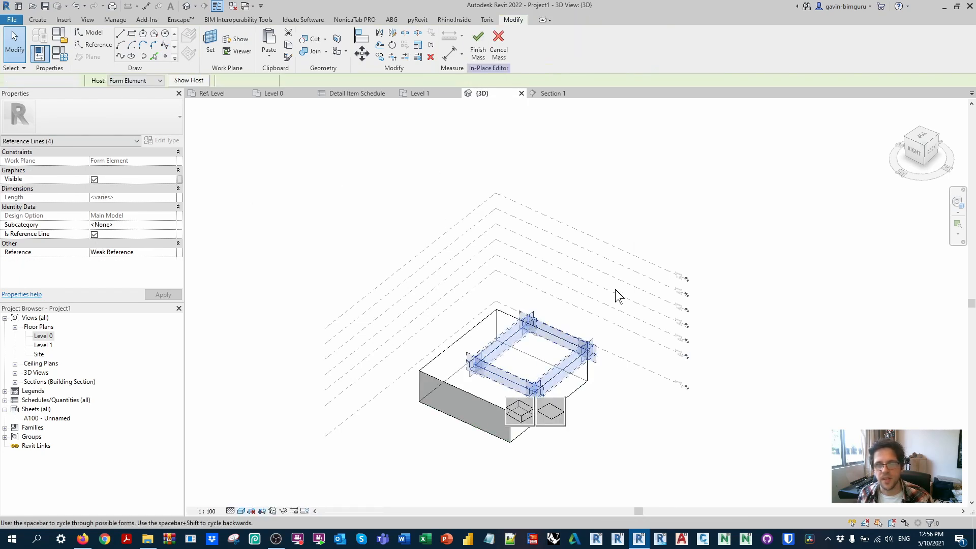
shift+middle_drag(675, 407, 645, 309)
drag(531, 306, 537, 247)
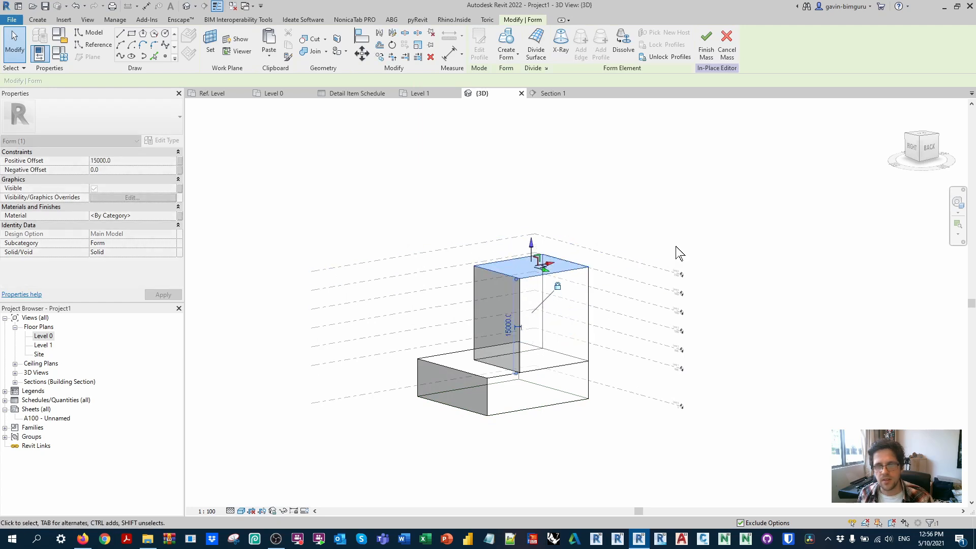
Step: Align and lock the tower's top face to the uppermost level and its base to Level 1, and finish the mass
key(Escape)
key(a)
key(l)
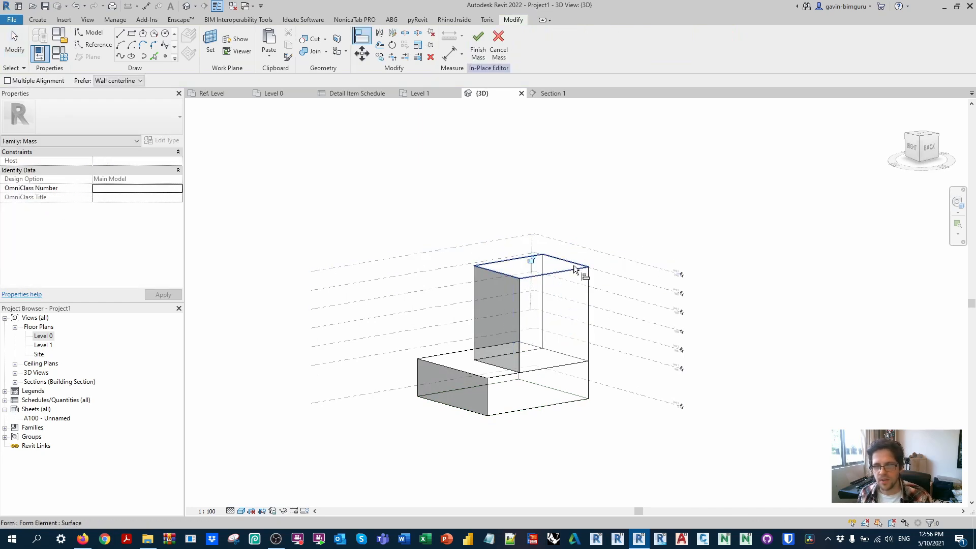
click(580, 364)
click(530, 386)
click(477, 43)
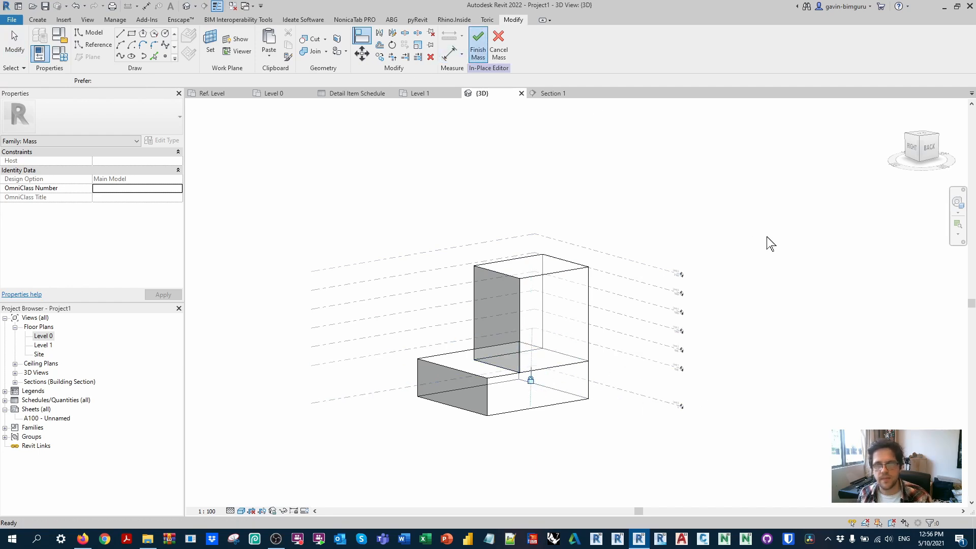
Step: Try raising the uppermost level to test the tower's locked alignment, and undo the move
click(636, 266)
click(657, 305)
click(723, 327)
click(654, 267)
drag(656, 268, 660, 215)
click(782, 219)
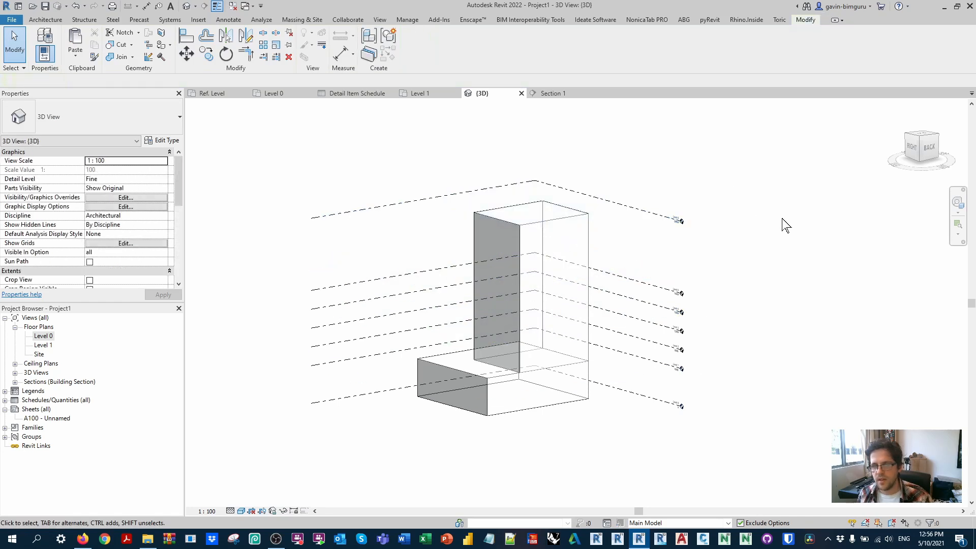
key(ctrl+z)
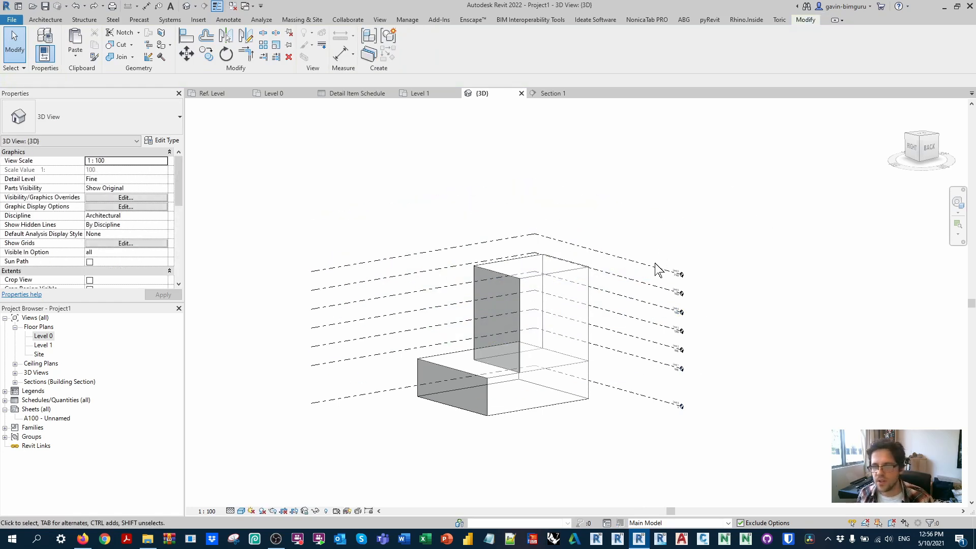
Step: Rename the uppermost level, at the tower's roof, to "top of tower"
click(656, 270)
click(135, 225)
text(t)
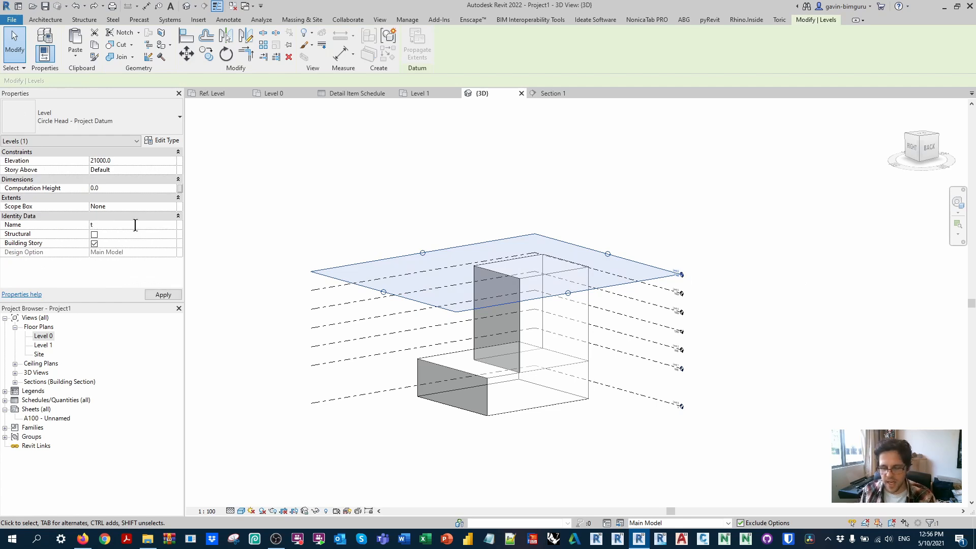
text(op of tower)
click(660, 208)
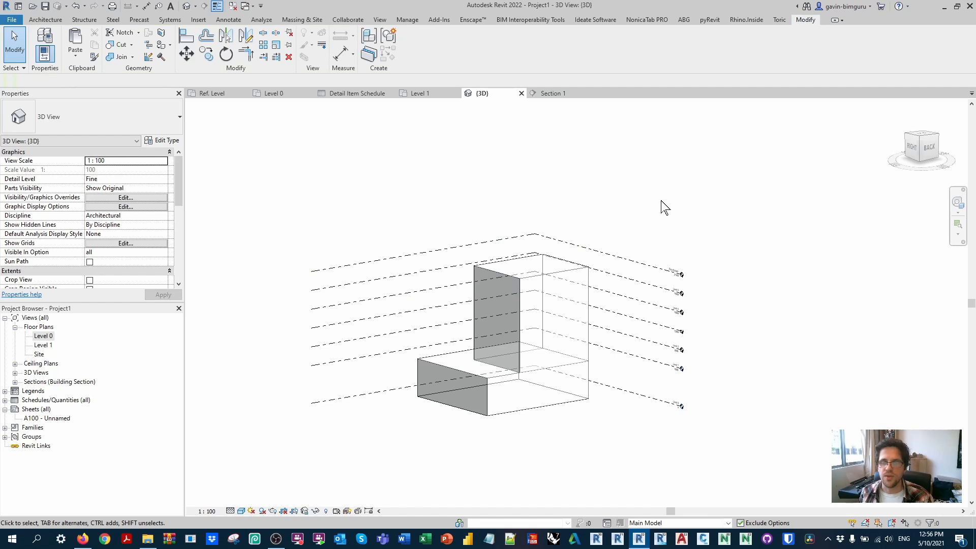
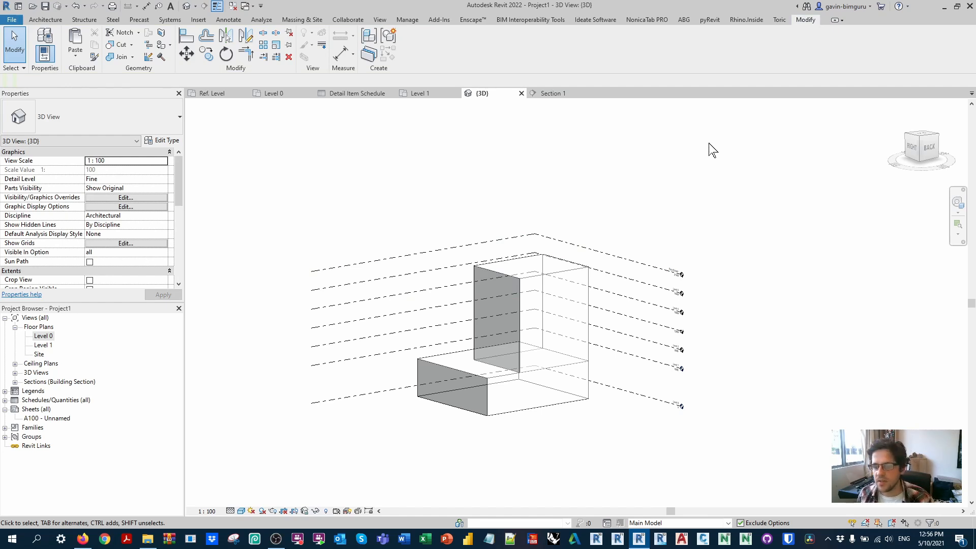
Step: Add mass floors to the OptionA mass at Level 0 through Level 5, leaving the Top of tower level without one
click(591, 292)
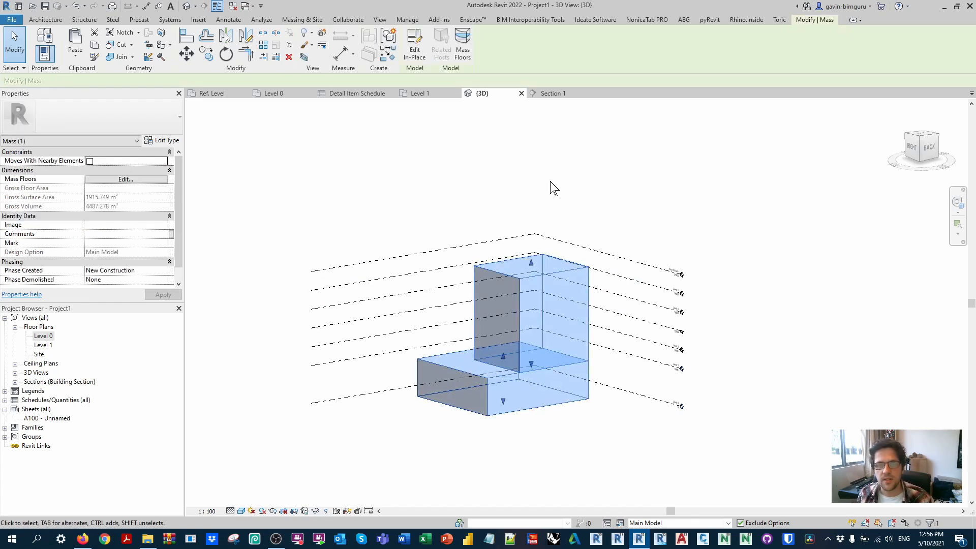
click(462, 44)
drag(462, 184, 310, 145)
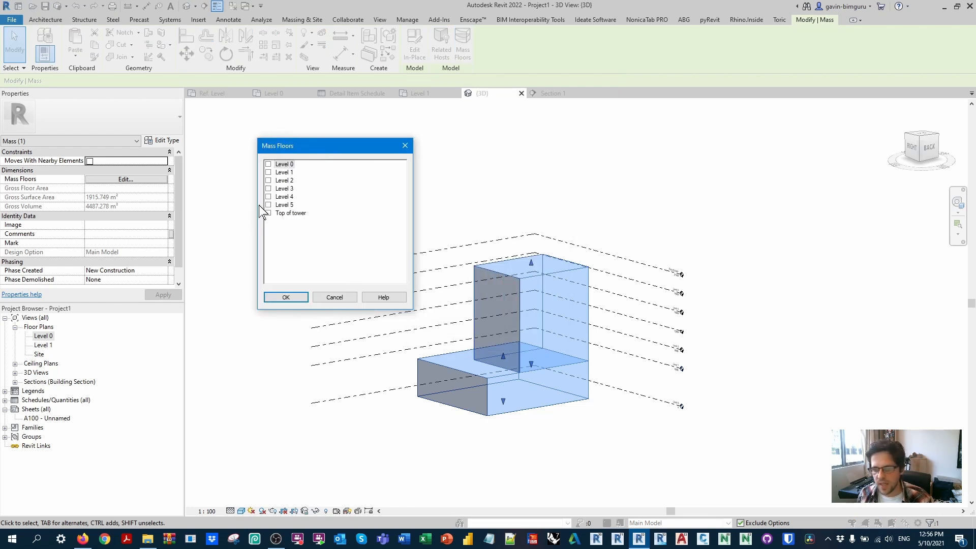
click(269, 164)
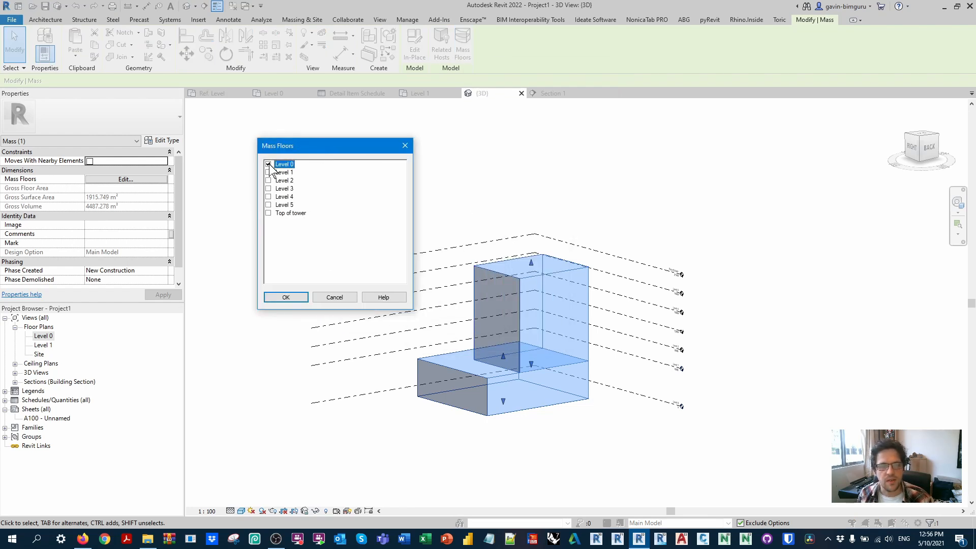
click(268, 172)
click(268, 181)
click(268, 188)
click(268, 197)
click(268, 205)
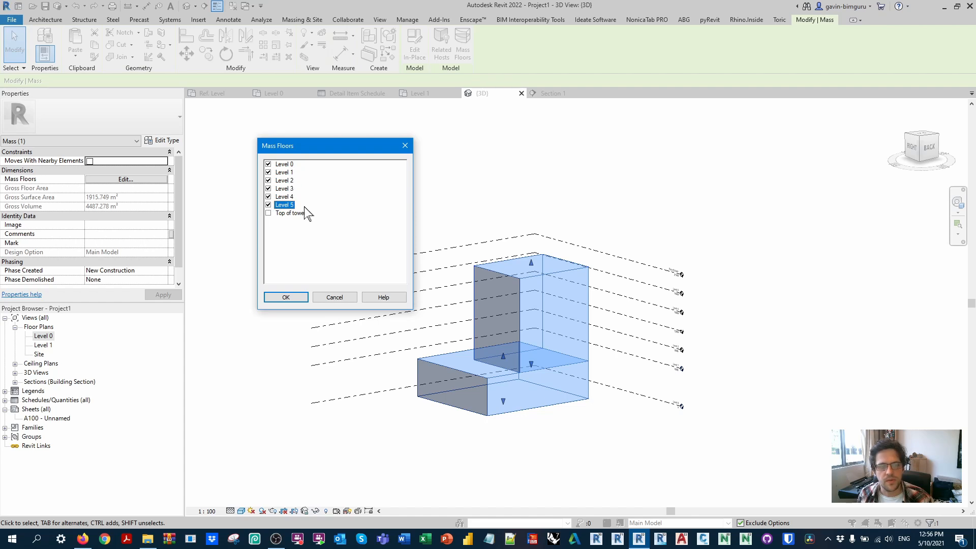
click(286, 297)
click(676, 157)
shift+middle_drag(688, 224, 740, 231)
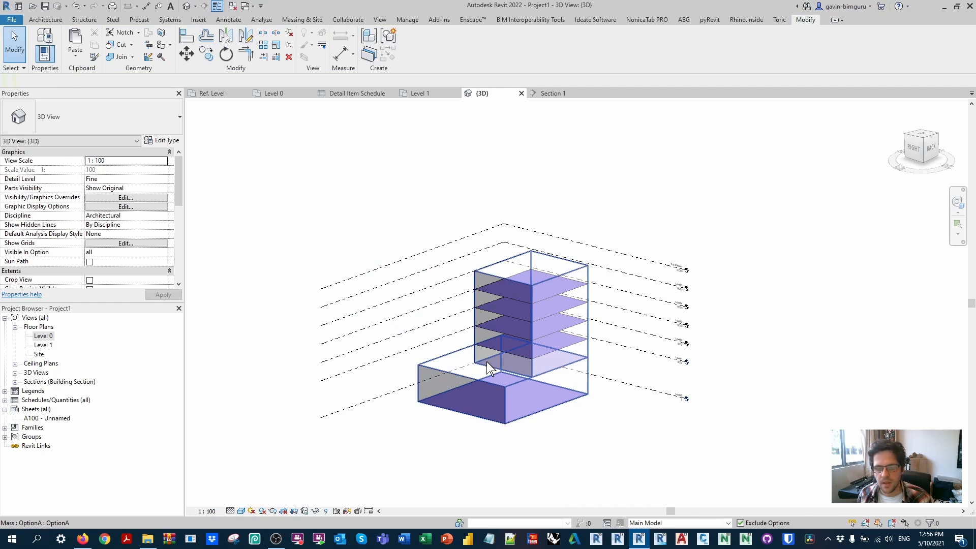
Step: Examine the properties available on the podium's Level 0 mass floor, such as Usage and Comments
click(478, 391)
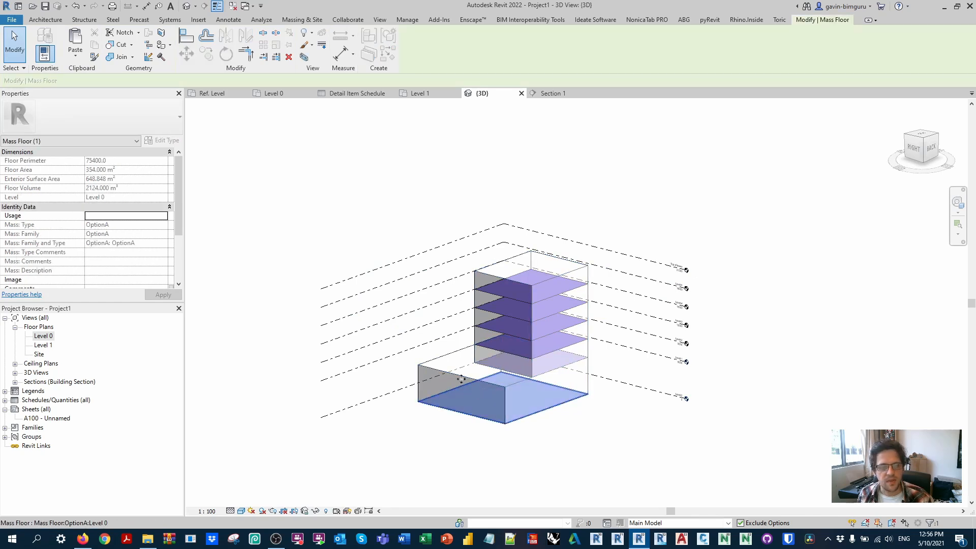
click(139, 217)
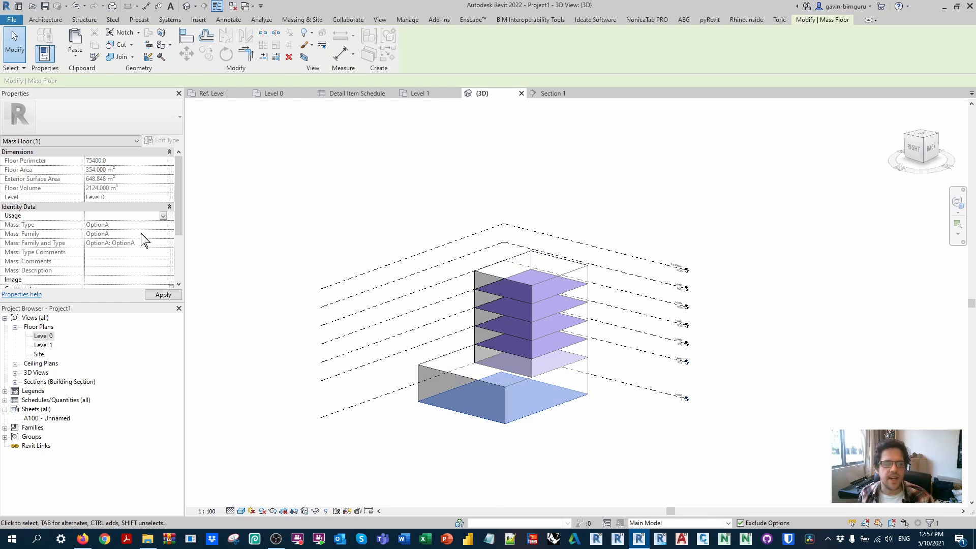
scroll(144, 239, down, 3)
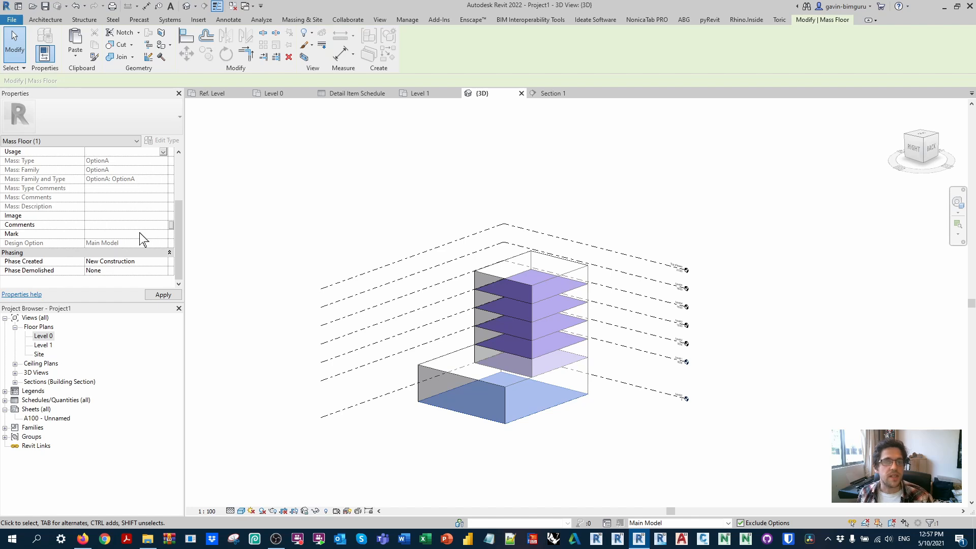
click(322, 179)
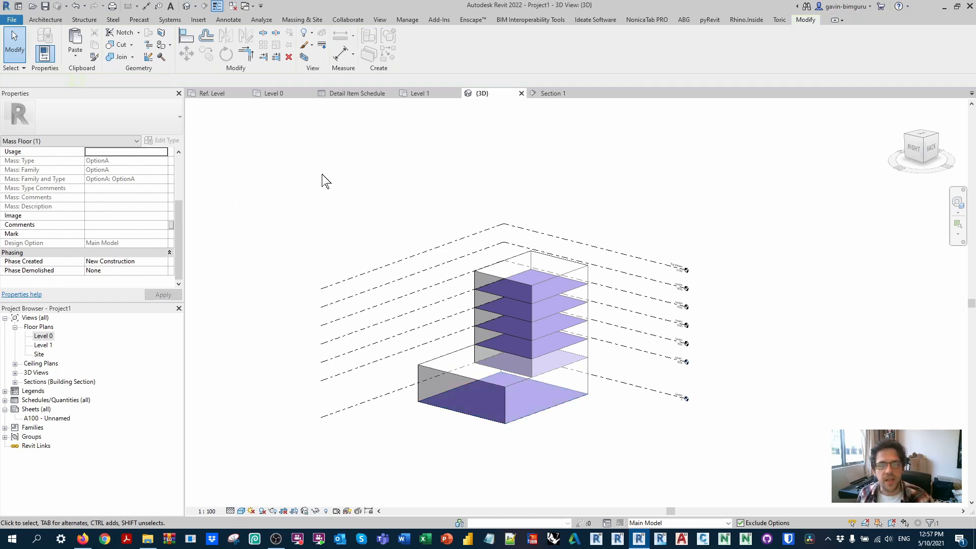
Step: Create a key schedule for the Mass Floor category with the key name "Efficiency type"
click(380, 21)
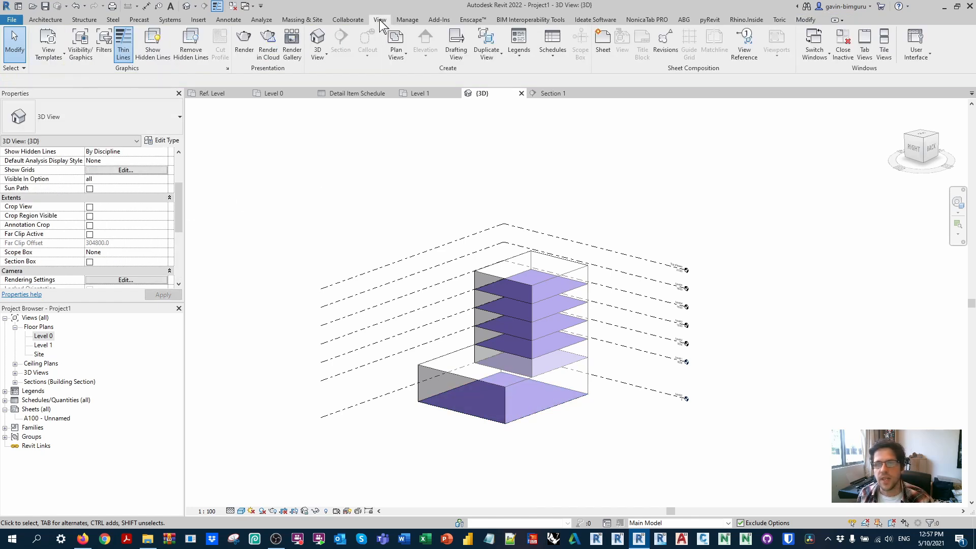
click(559, 54)
click(590, 74)
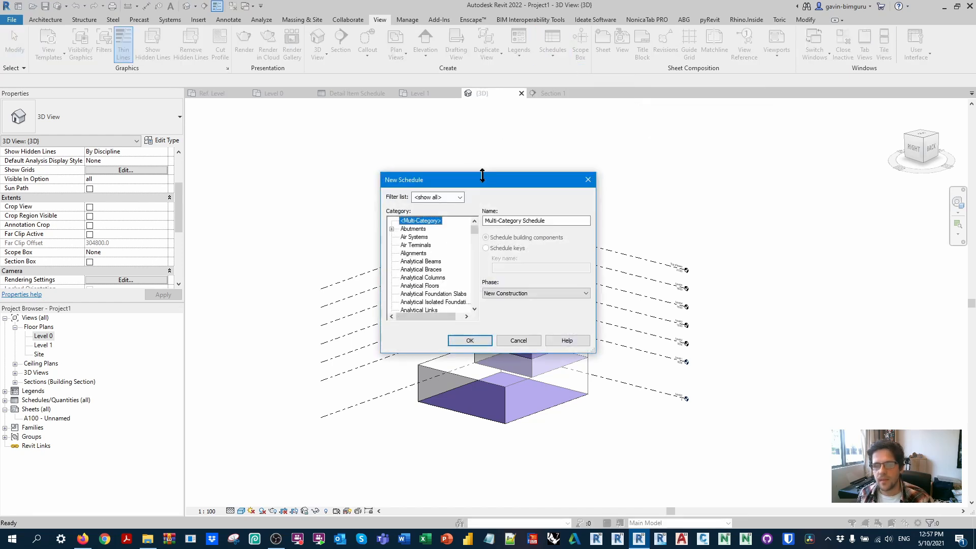
click(415, 280)
key(m)
scroll(415, 282, down, 1)
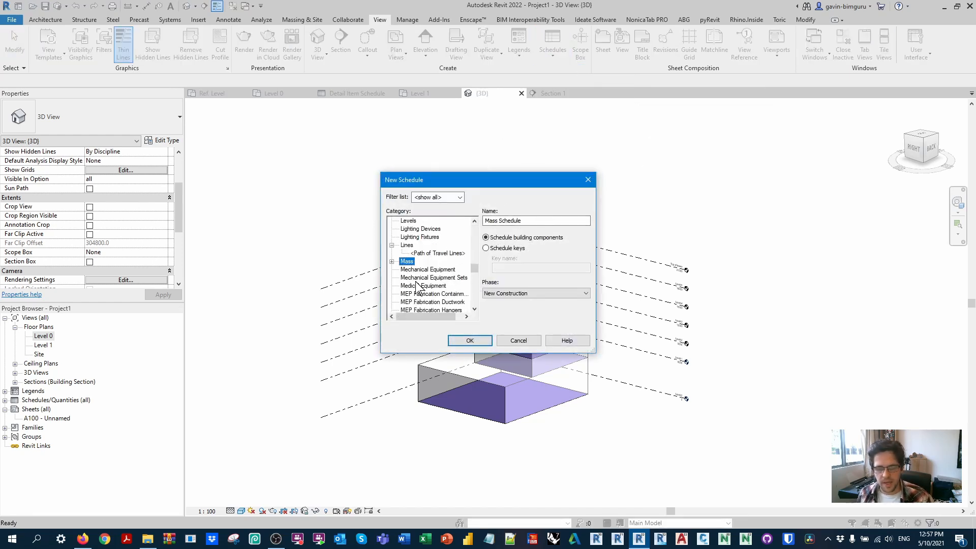
click(392, 262)
click(428, 254)
click(485, 248)
key(Tab)
text(E)
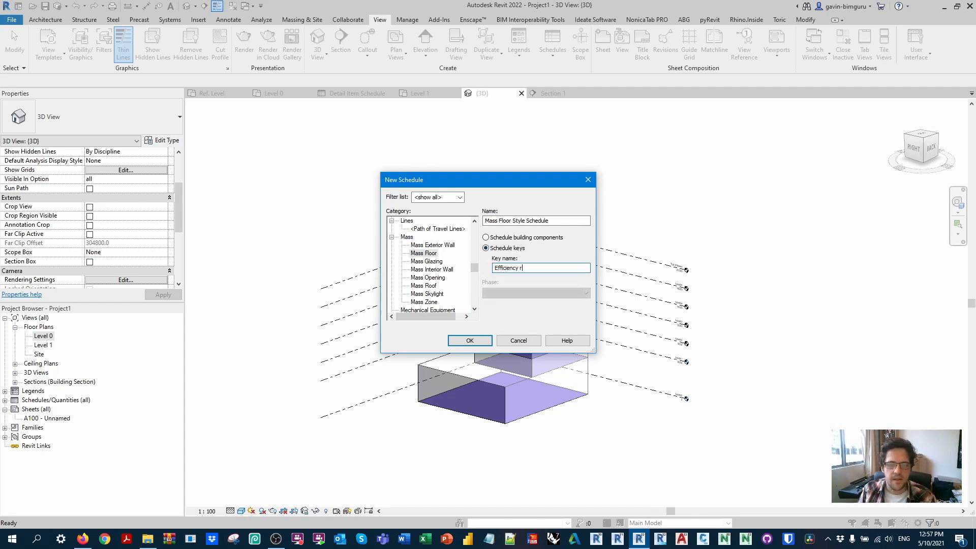
text(fficiency type)
key(Return)
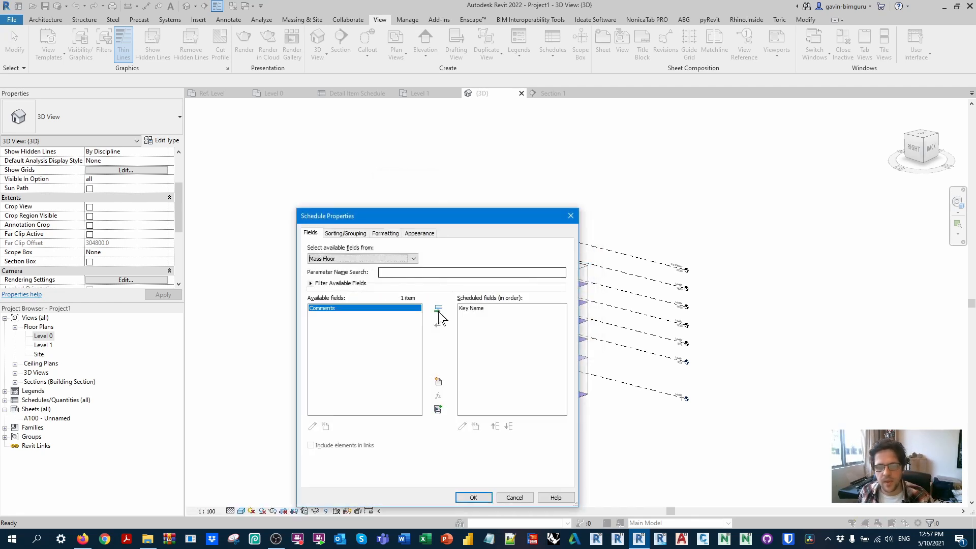
Step: Add a project parameter "Mass floor effiency" of type Number, grouped under Other, as a field and finish the key schedule setup
drag(460, 230, 575, 151)
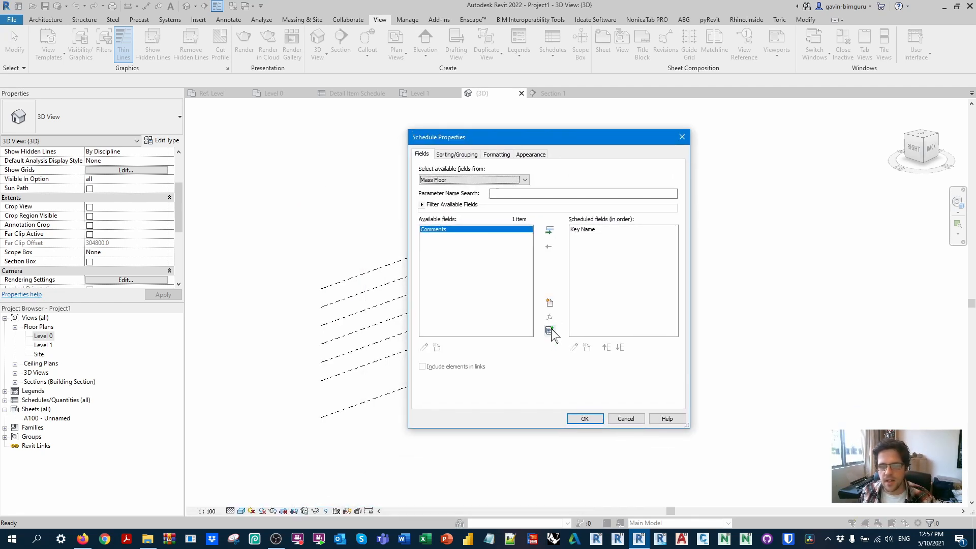
click(549, 302)
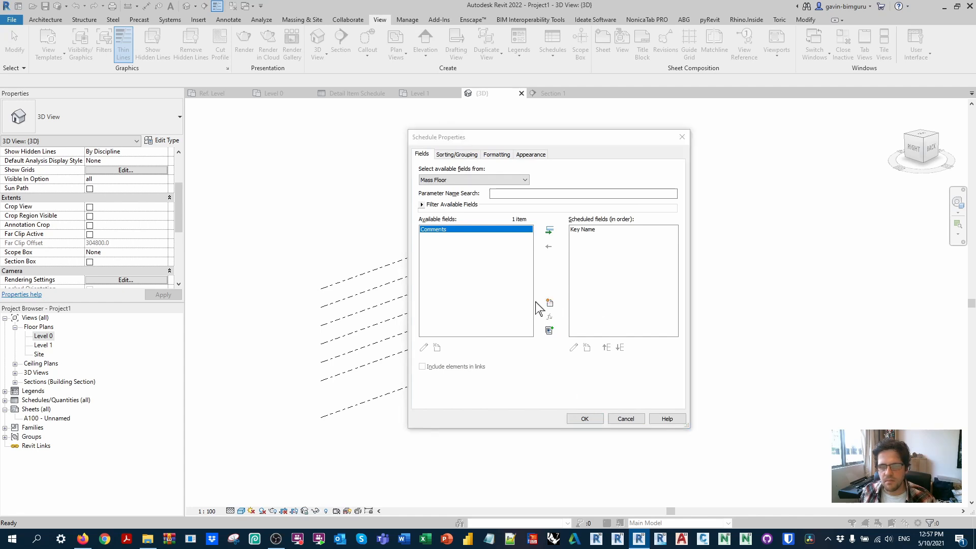
text(Mass floor effency)
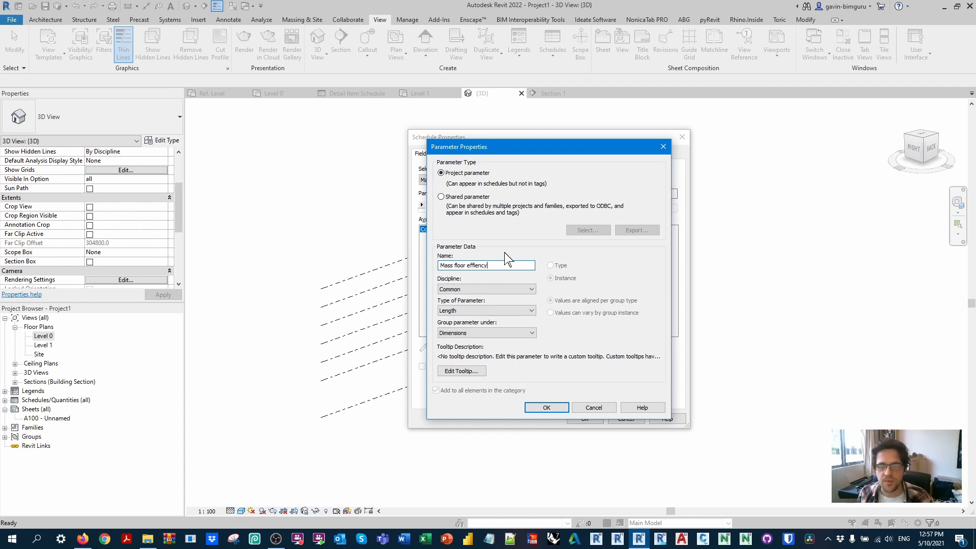
click(507, 311)
click(471, 372)
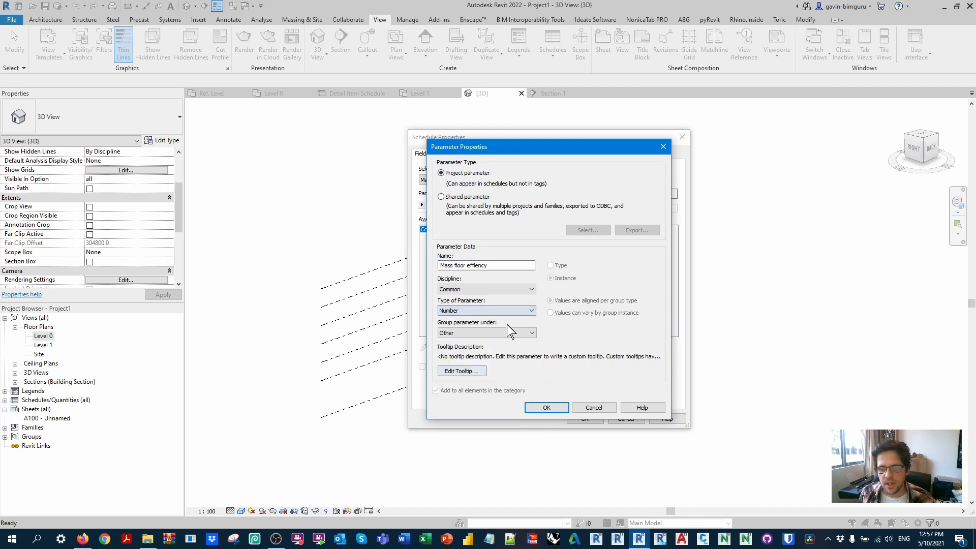
click(546, 409)
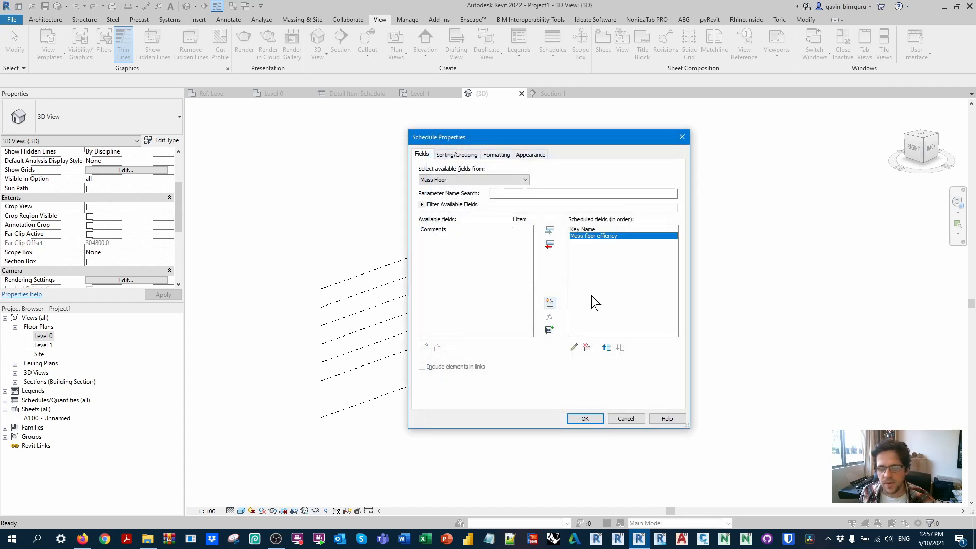
click(470, 155)
click(583, 418)
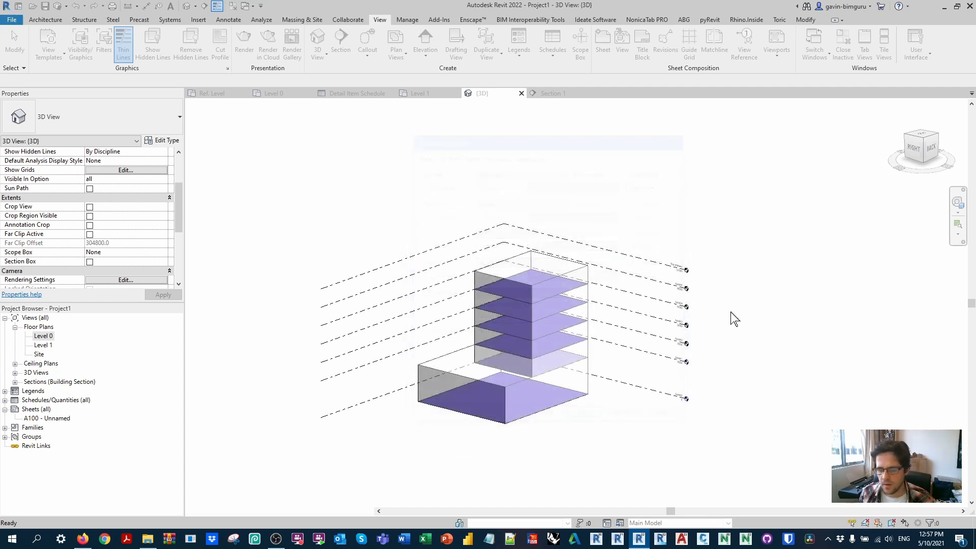
Step: Add two data rows to the mass floor key schedule and name the keys Podium and Tower
click(317, 43)
click(317, 43)
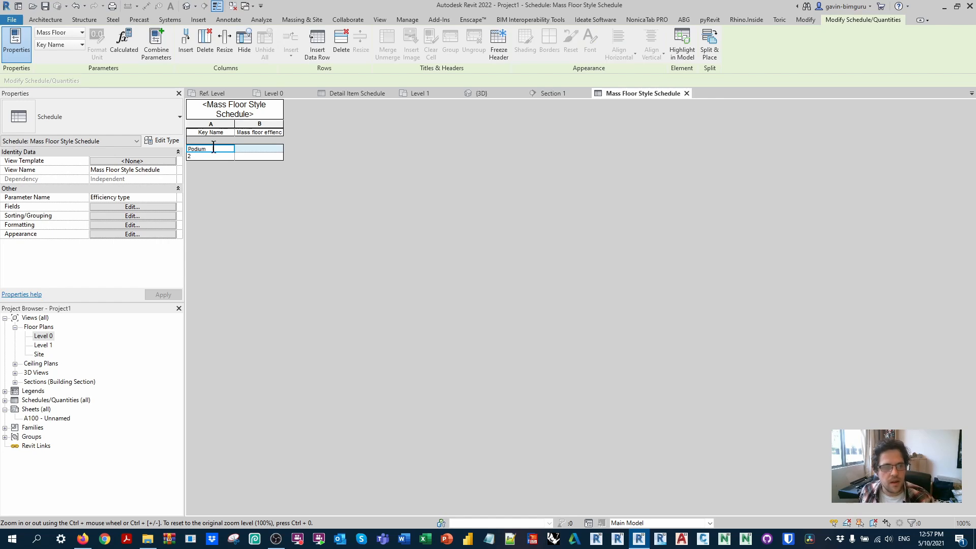
click(223, 156)
text(T)
key(Escape)
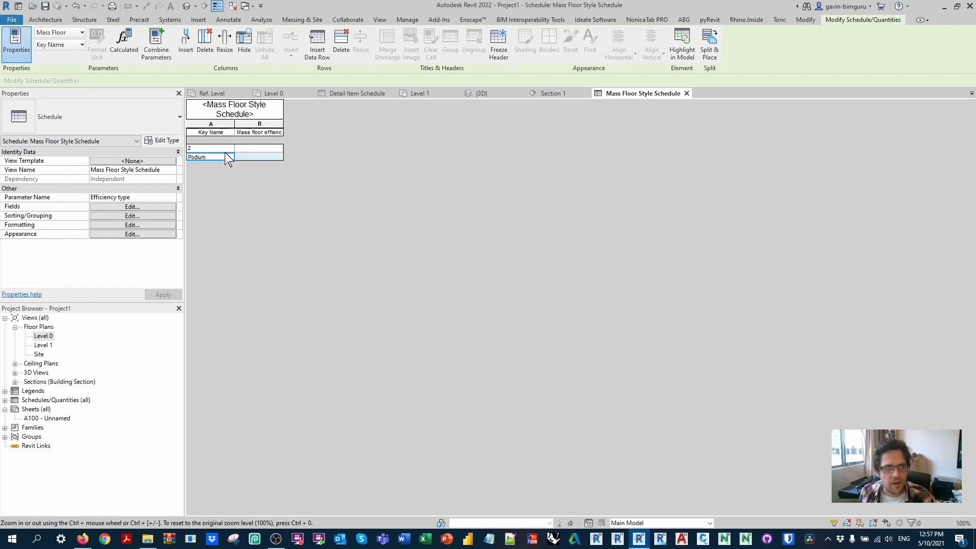
click(223, 148)
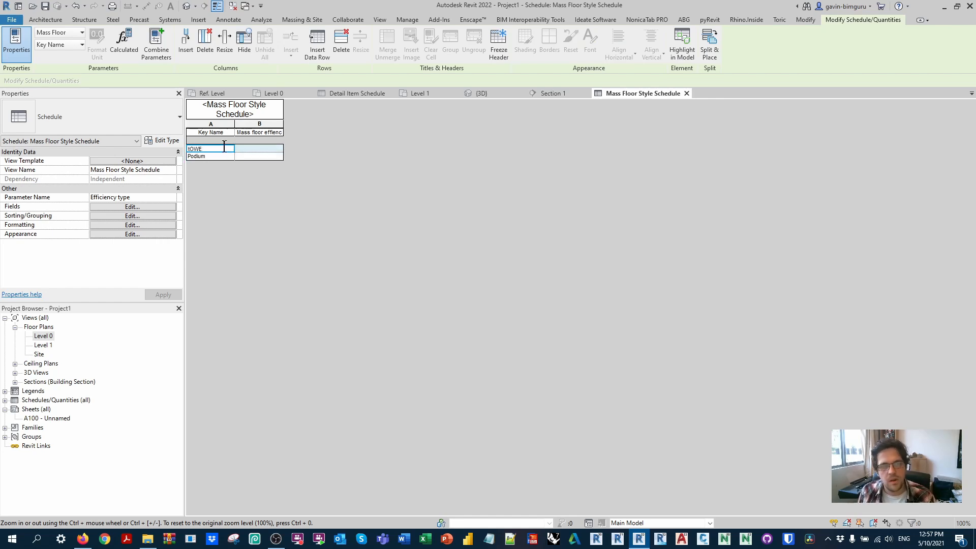
Step: Set the mass floor efficiency to 0.85 for the Tower key and 0.6 for the Podium key
click(250, 156)
click(257, 157)
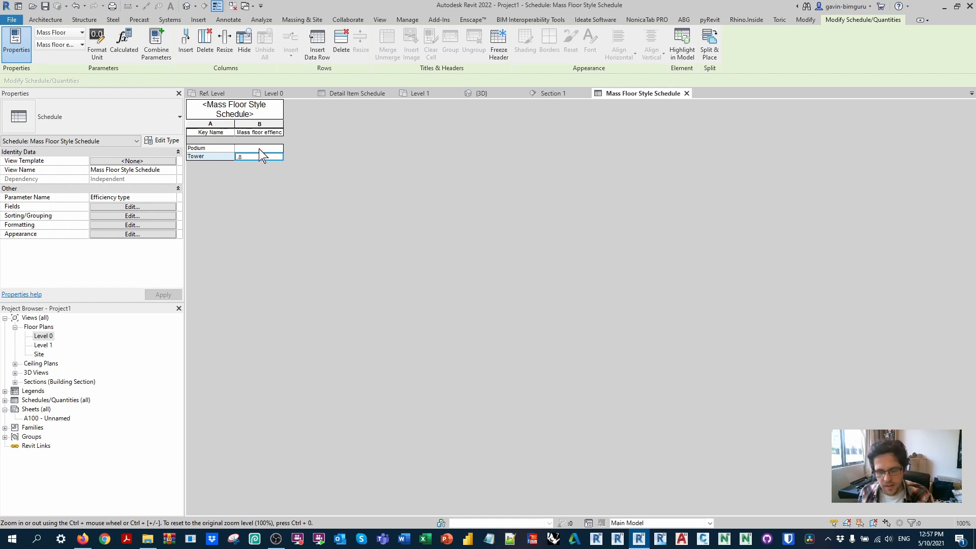
click(264, 147)
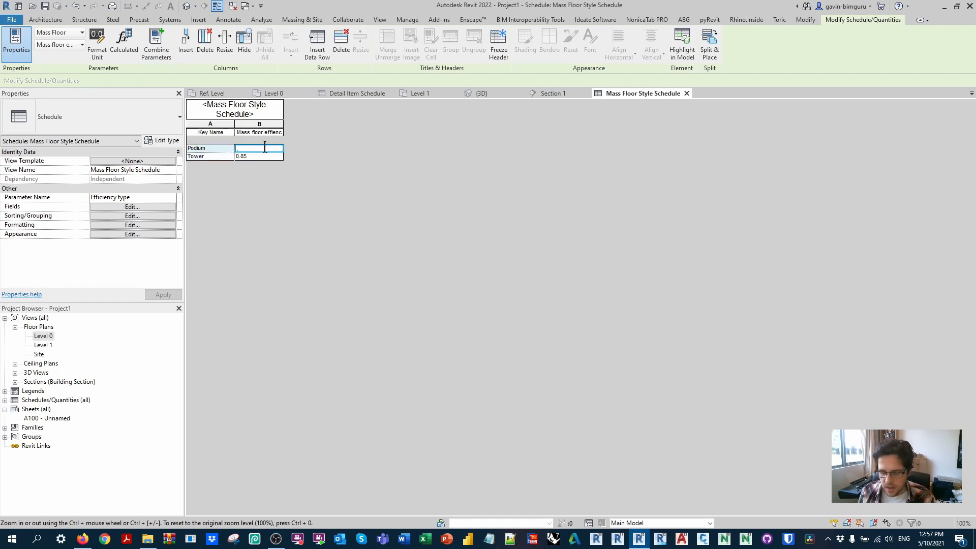
text(.6)
click(217, 148)
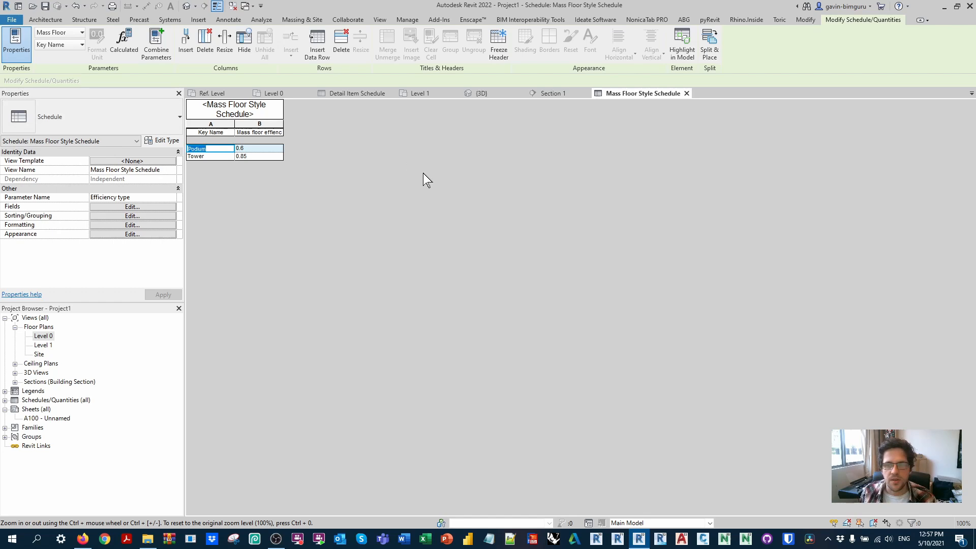
Step: Close the key schedule and set the Efficiency type of the Level 0 mass floor to Podium
click(686, 93)
click(508, 404)
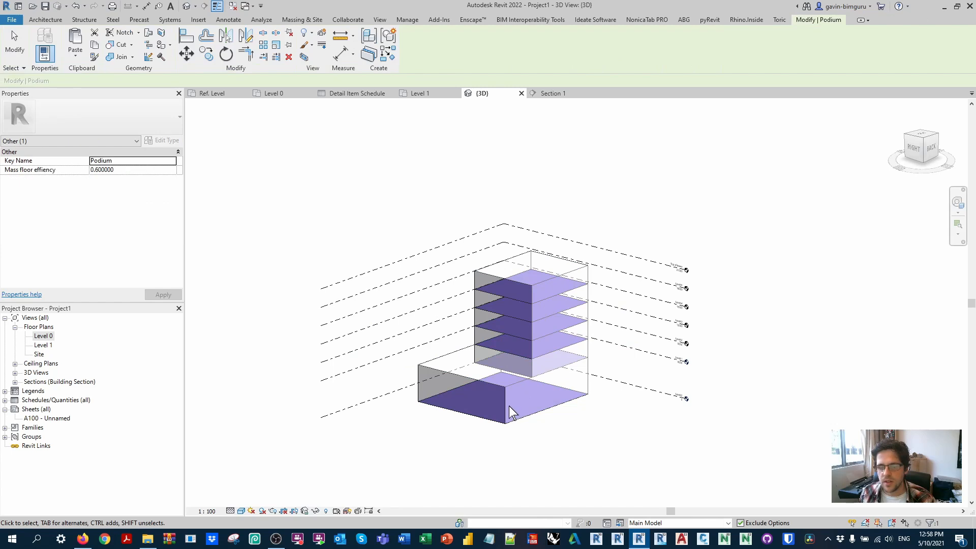
click(478, 391)
scroll(153, 264, down, 3)
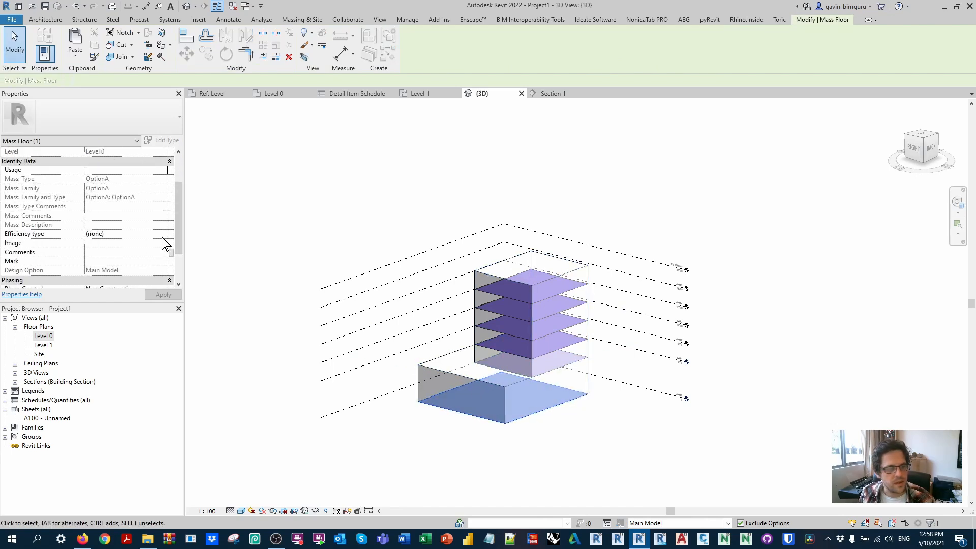
click(163, 235)
click(99, 245)
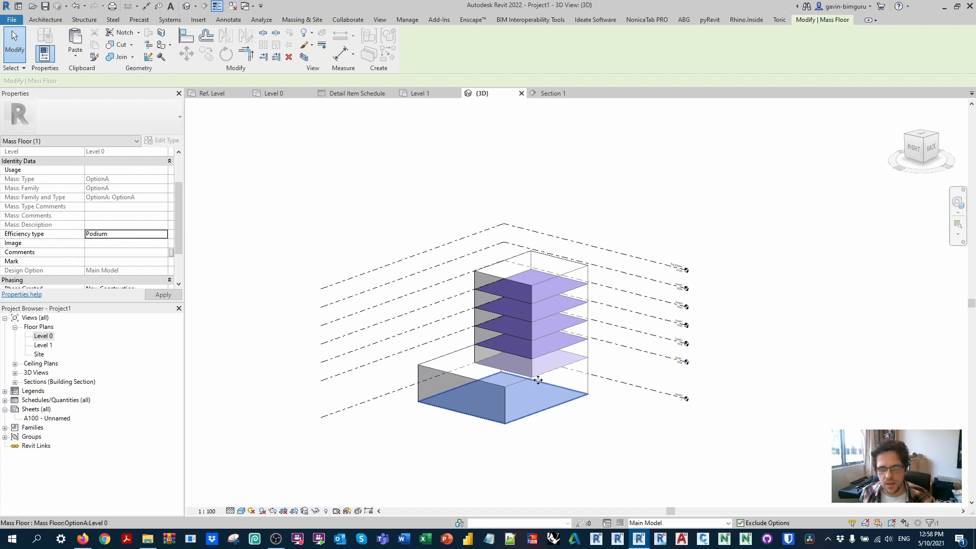
Step: Set the Efficiency type of the five upper mass floors to Tower, temporarily isolating the mass floor category to select them
key(i)
key(c)
shift+middle_drag(531, 322, 512, 254)
drag(428, 220, 645, 389)
click(163, 234)
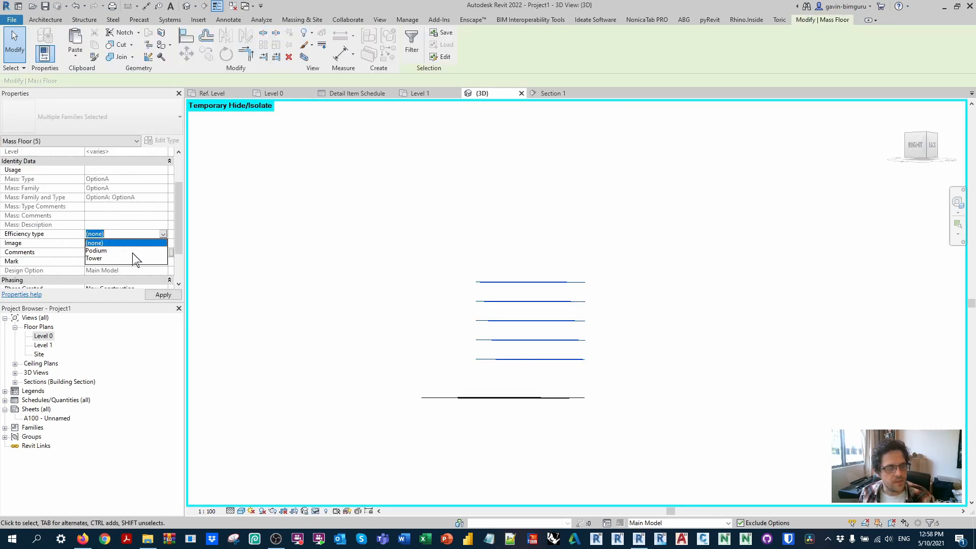
click(136, 258)
click(336, 216)
shift+middle_drag(335, 215, 461, 324)
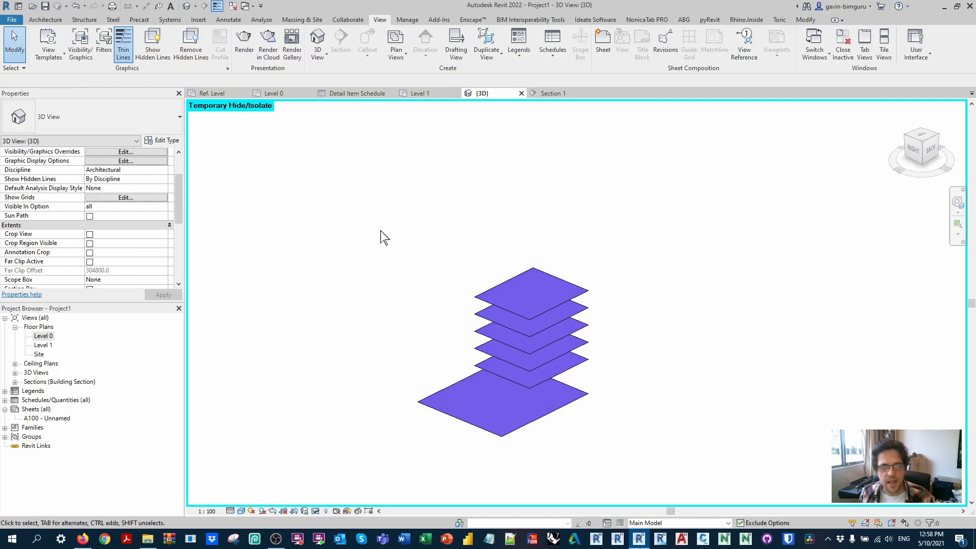
click(314, 511)
click(345, 500)
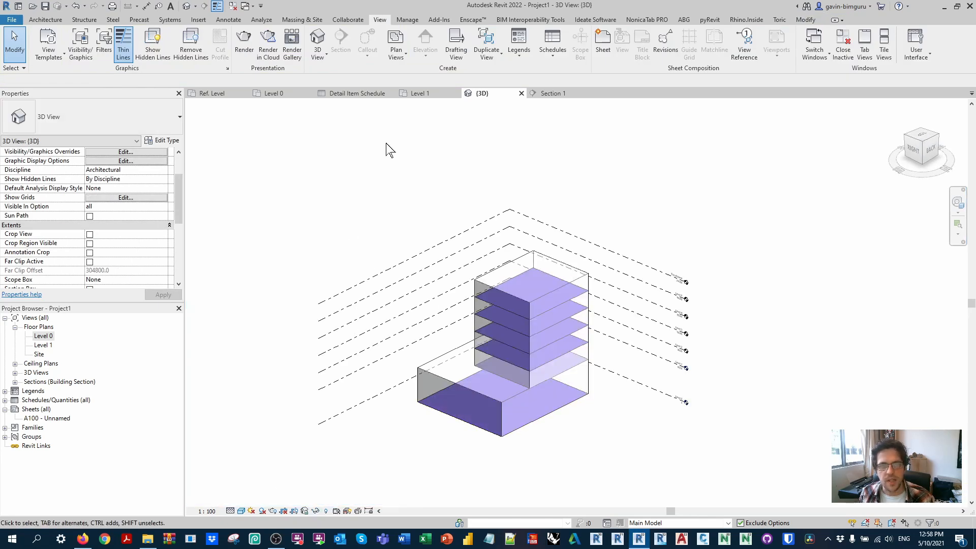
Step: Create a new building component schedule for the Mass Floor category
click(552, 51)
click(568, 76)
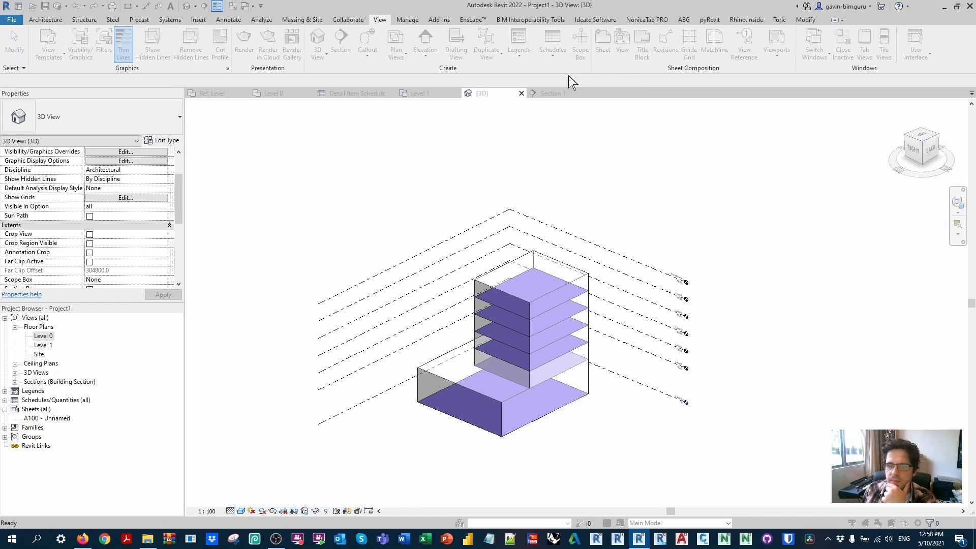
key(m)
scroll(423, 272, down, 1)
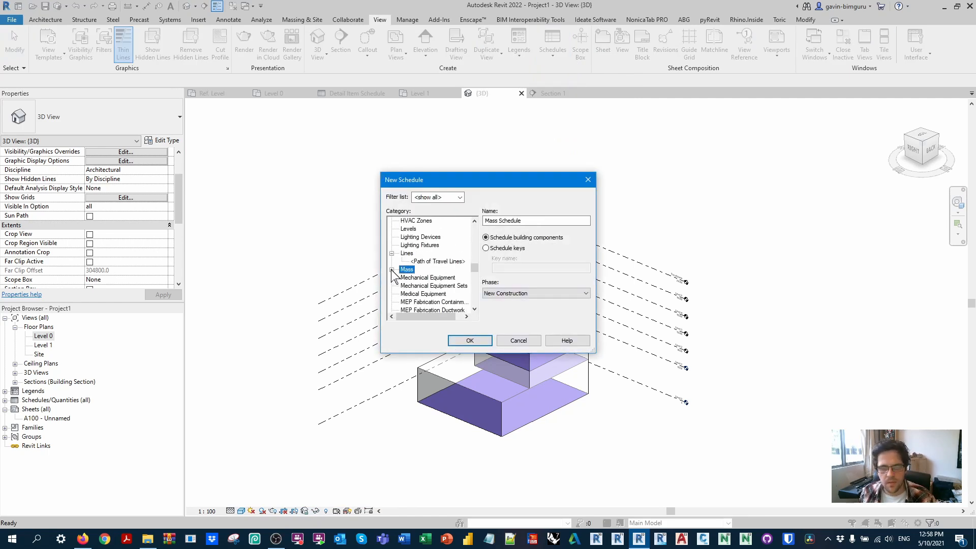
click(391, 270)
click(426, 253)
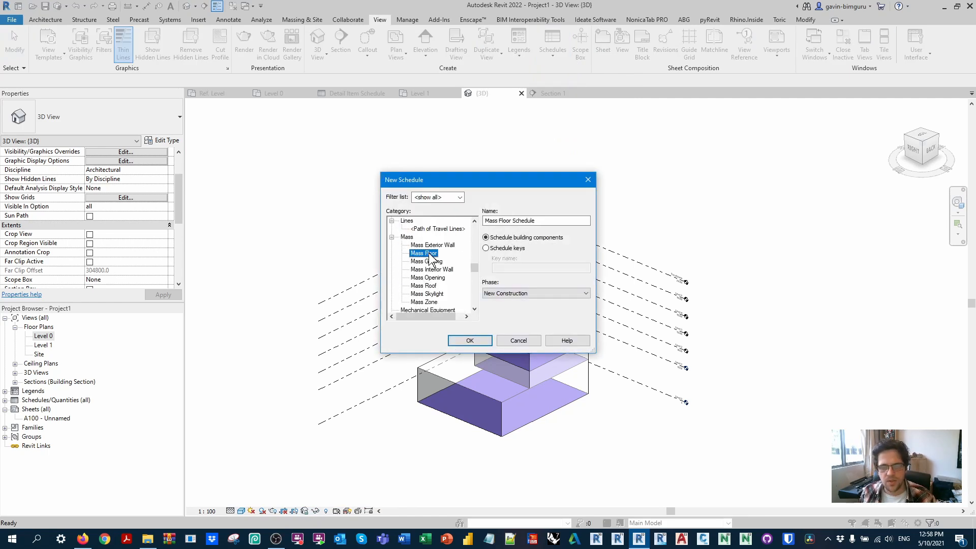
click(470, 339)
Step: Add the Level and Floor Area fields to the mass floor schedule
drag(534, 142, 356, 112)
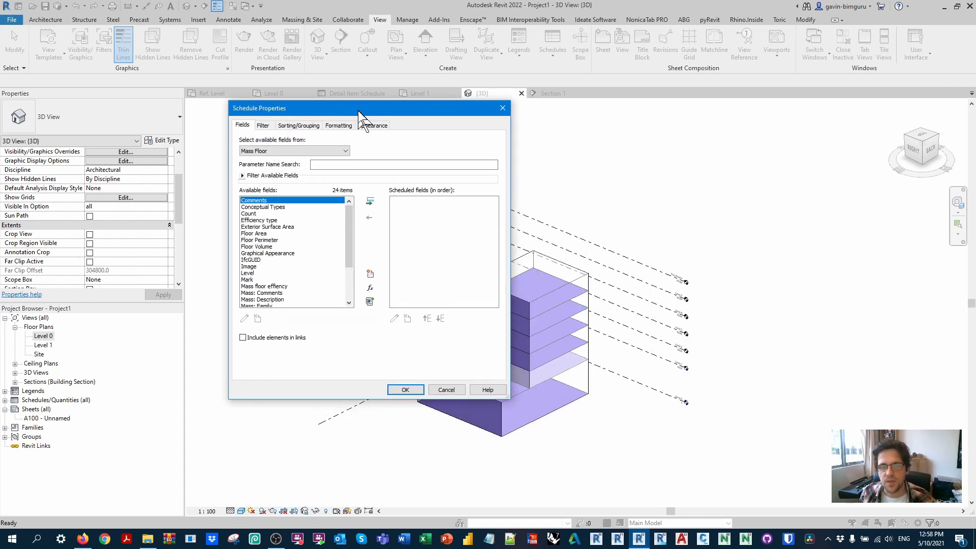
drag(351, 217, 351, 232)
click(308, 247)
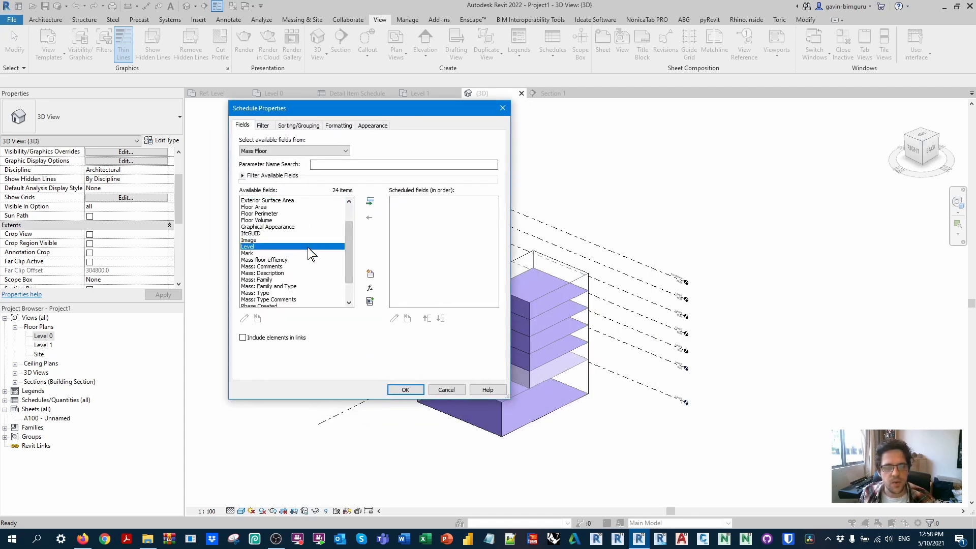
click(371, 201)
scroll(350, 249, up, 2)
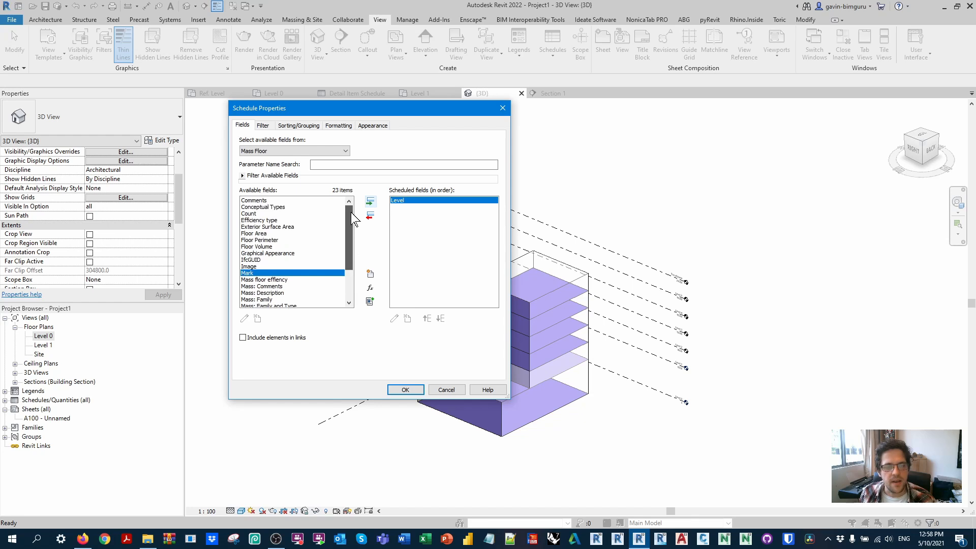
click(280, 233)
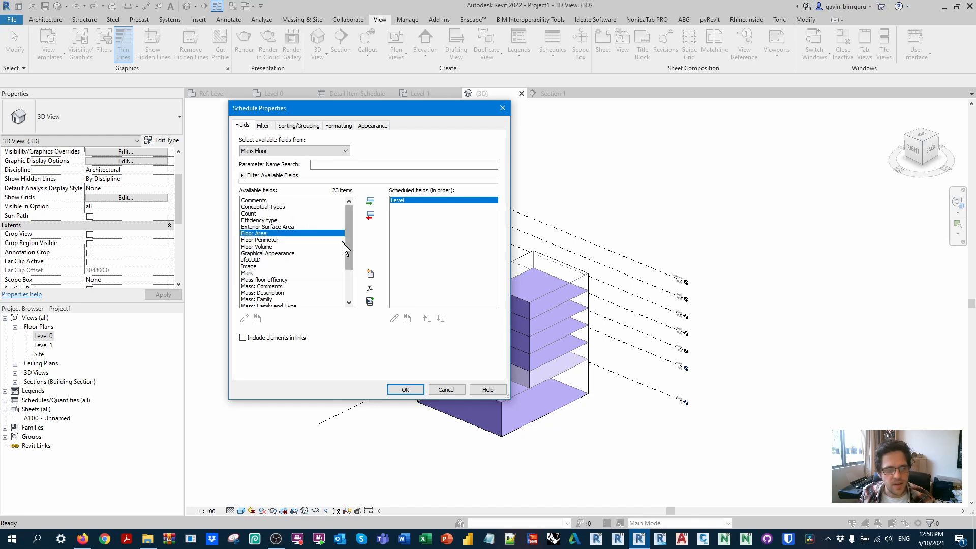
click(371, 201)
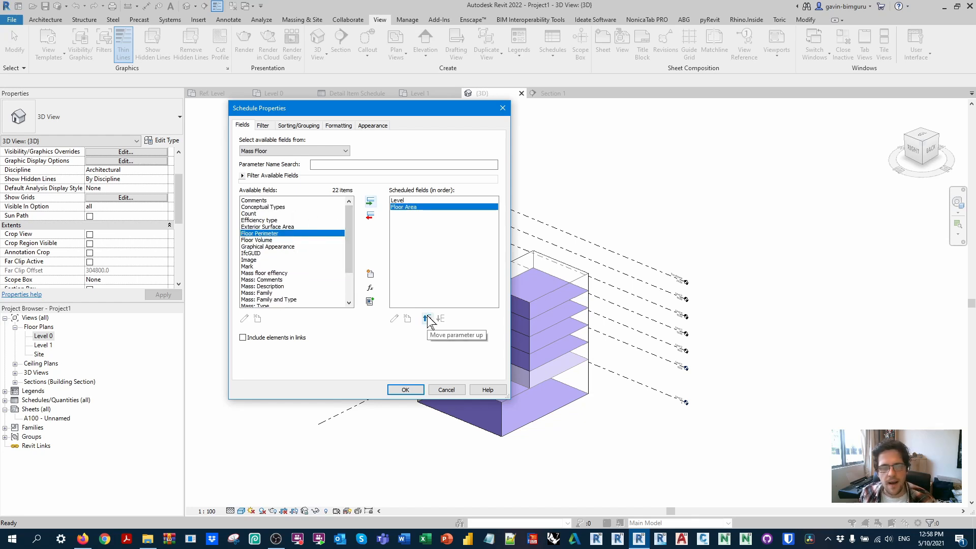
Step: Add the Efficiency type field to the schedule and order it between Level and Floor Area
click(269, 220)
click(371, 202)
click(420, 207)
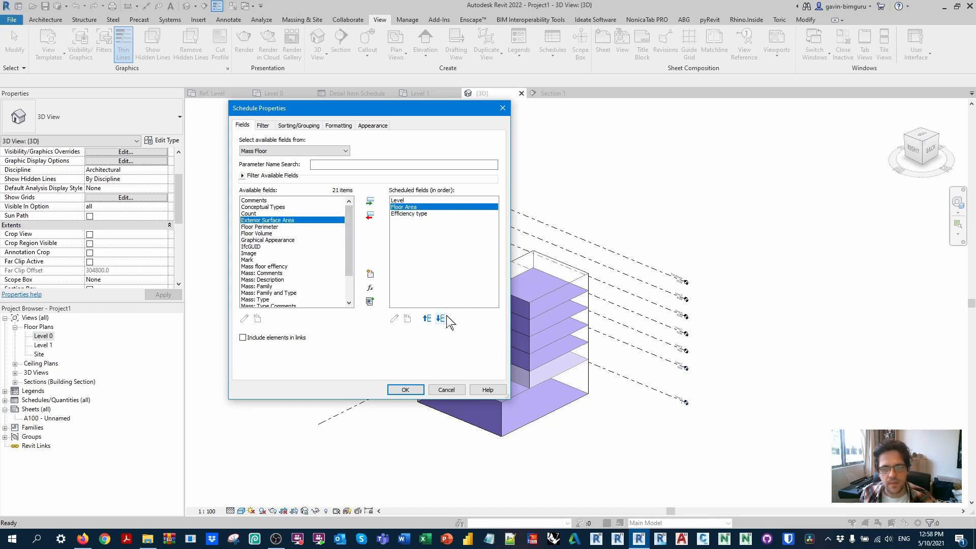
click(440, 318)
click(430, 207)
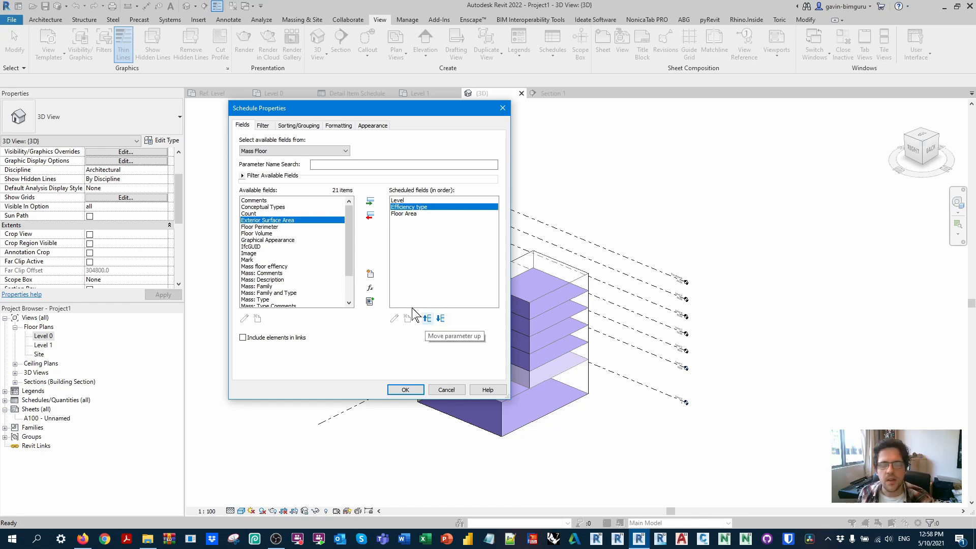
Step: Add the Mass floor effiency field after Floor Area in the scheduled fields
click(420, 214)
drag(350, 237, 351, 245)
click(304, 240)
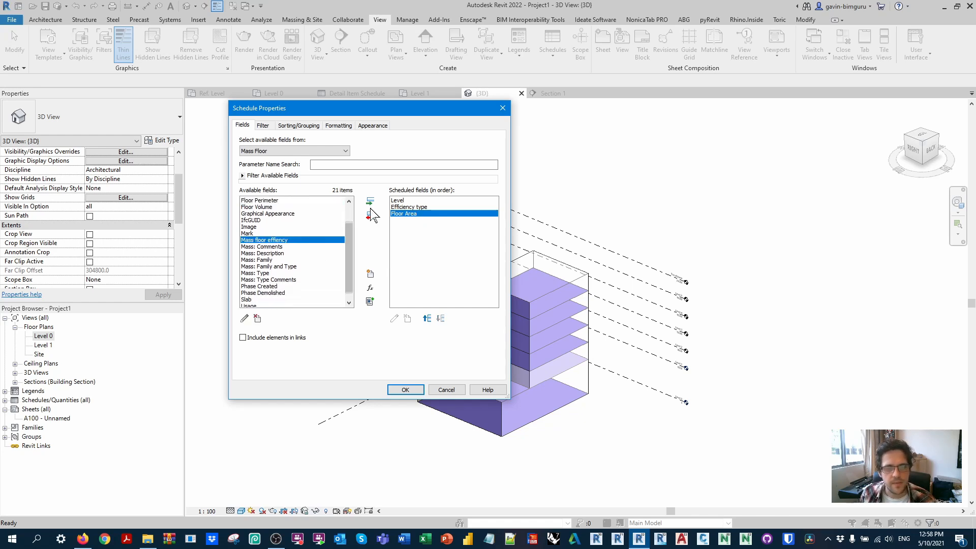
click(370, 202)
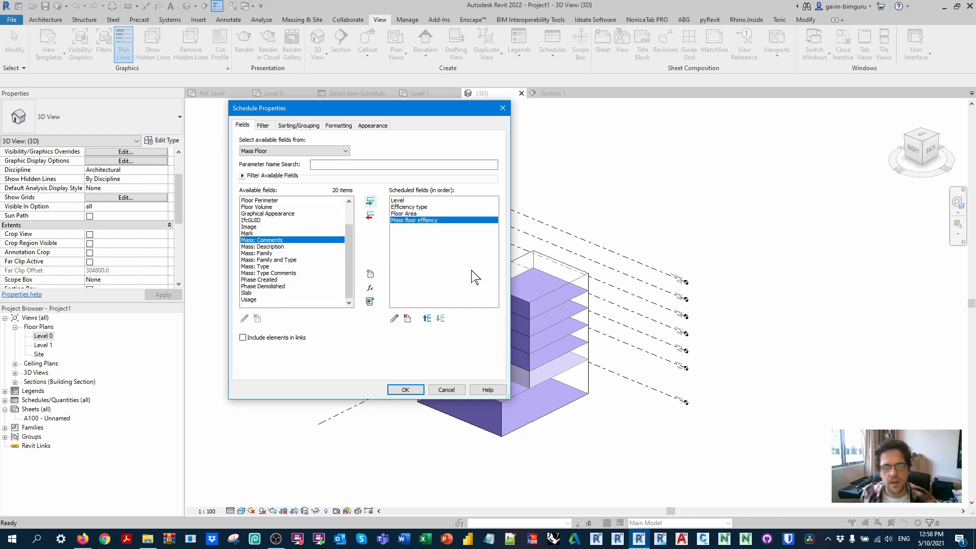
Step: Add a calculated value named GFA of type Area with the formula Floor Area*Mass floor effiency
click(371, 301)
text(GFA)
click(614, 198)
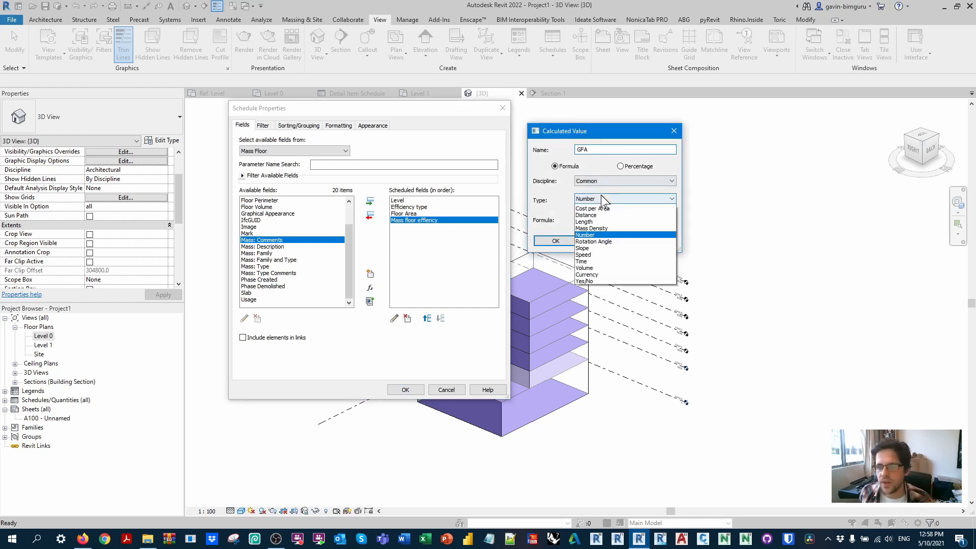
click(613, 225)
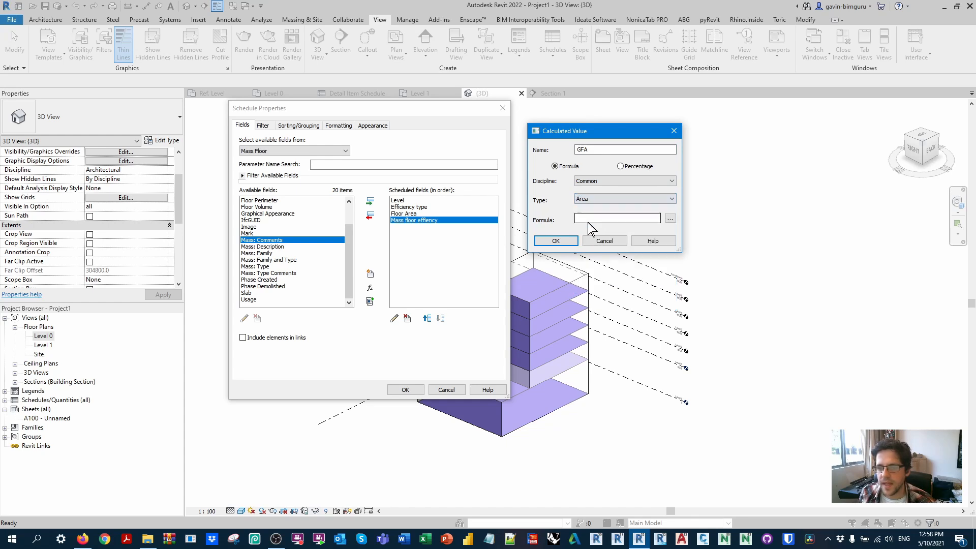
click(671, 218)
click(569, 155)
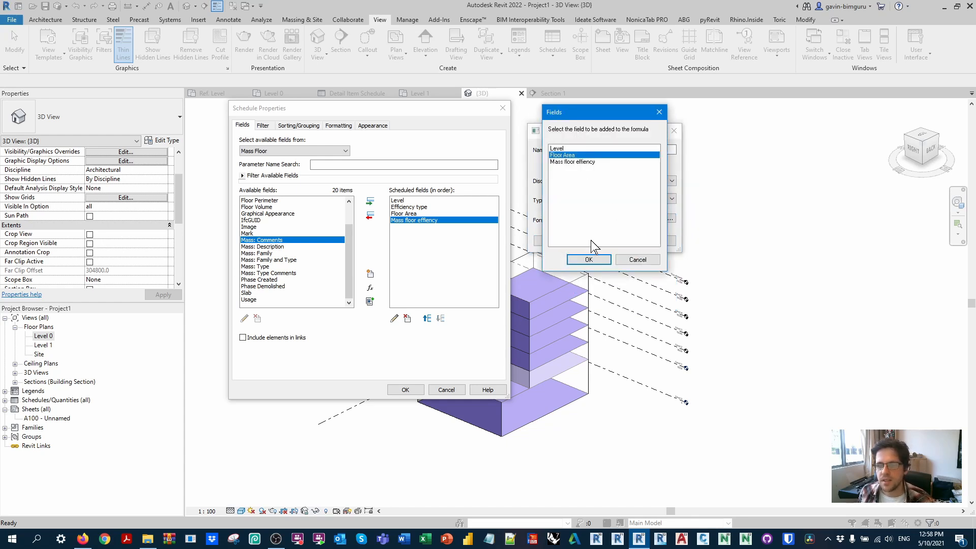
click(588, 259)
text(*)
click(669, 219)
click(571, 162)
click(589, 258)
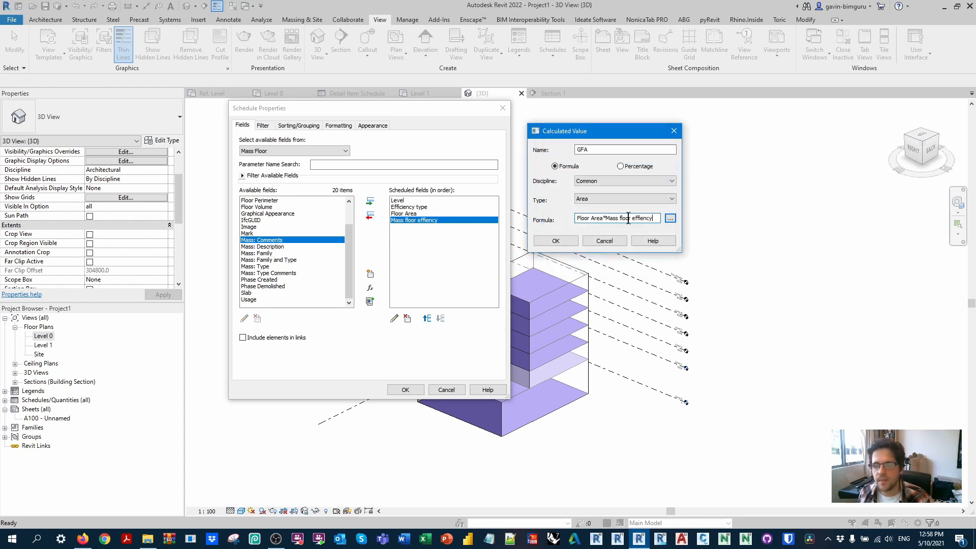
click(555, 240)
Step: Sort the schedule by Efficiency type and then by Level, and enable grand totals showing totals only
click(289, 126)
click(341, 142)
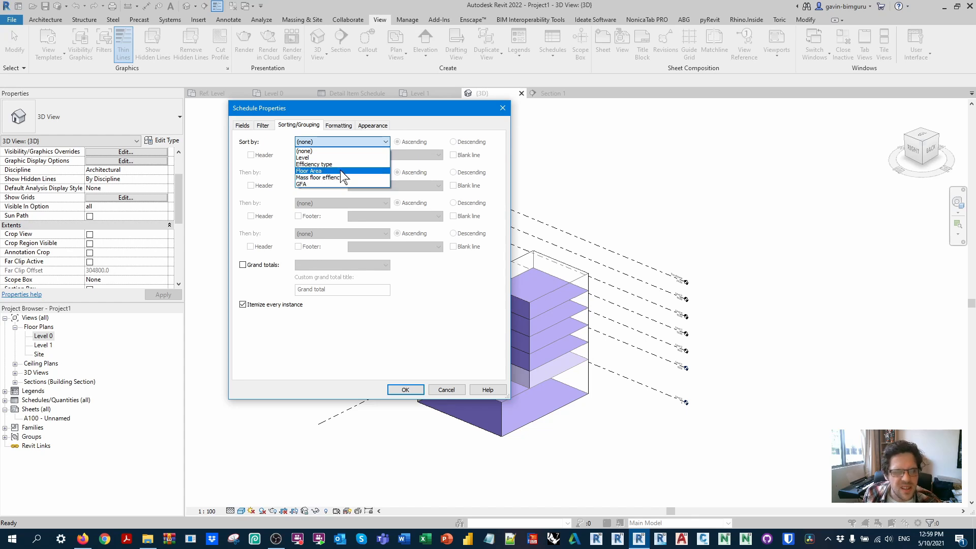
click(342, 165)
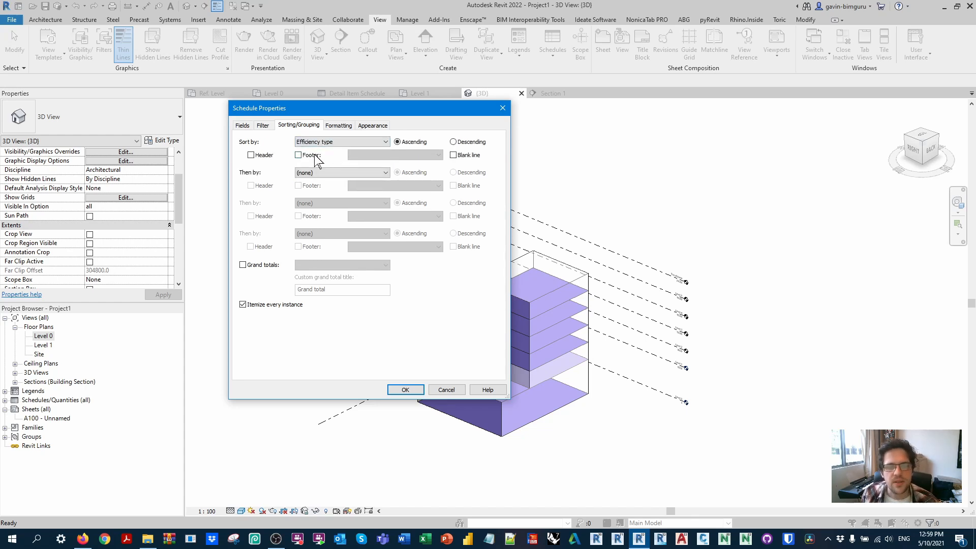
click(263, 264)
click(310, 265)
click(310, 294)
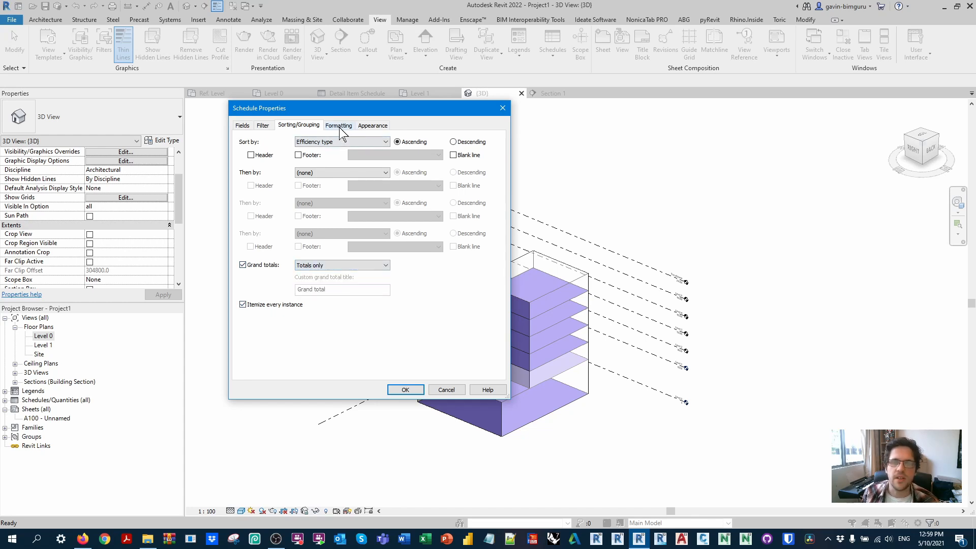
click(325, 172)
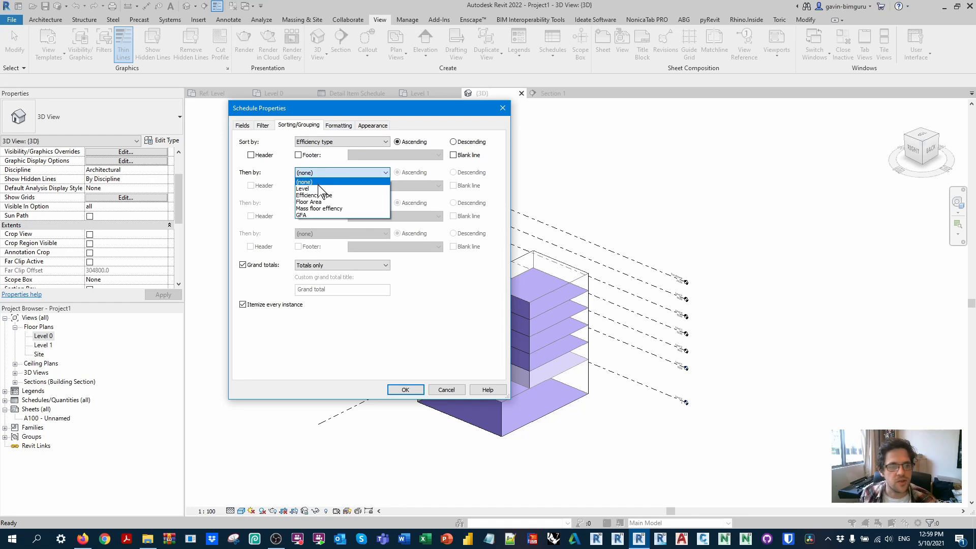
click(319, 188)
Step: Set the Floor Area and GFA fields to calculate totals and generate the mass floor schedule
click(348, 125)
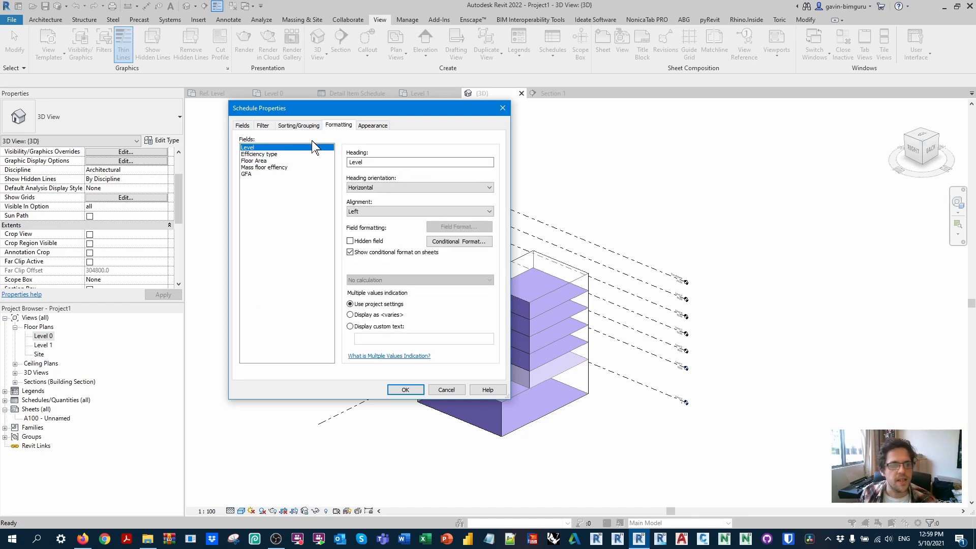
click(265, 162)
click(373, 280)
click(380, 295)
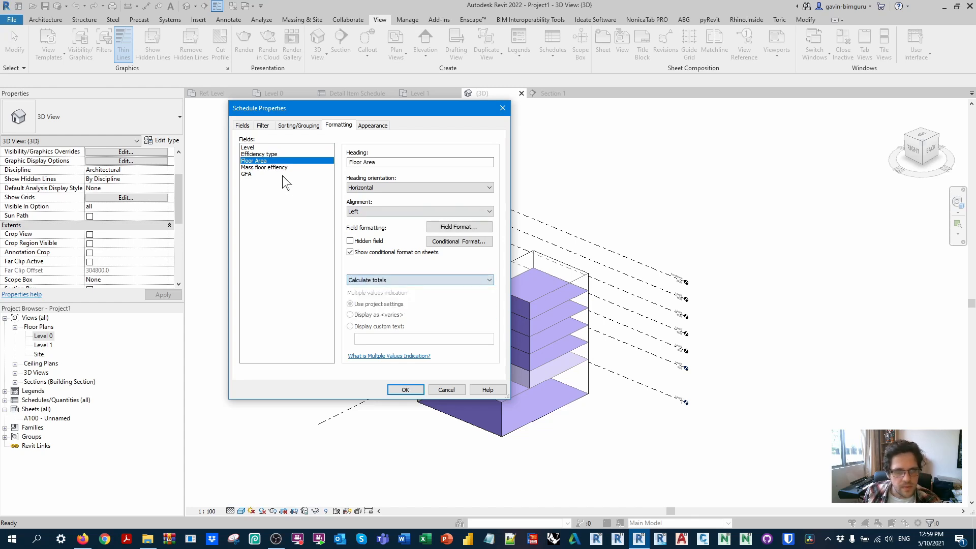
click(274, 174)
click(376, 280)
click(380, 295)
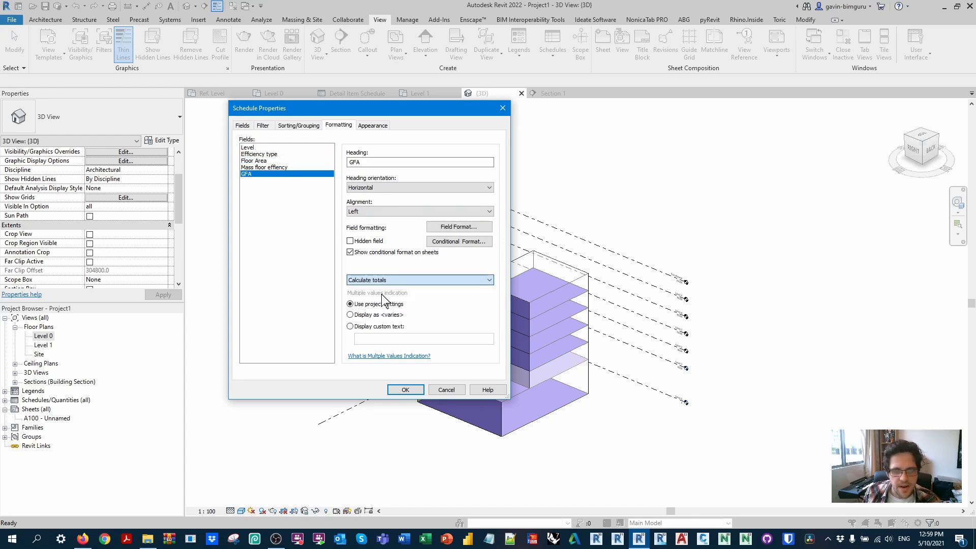
click(404, 389)
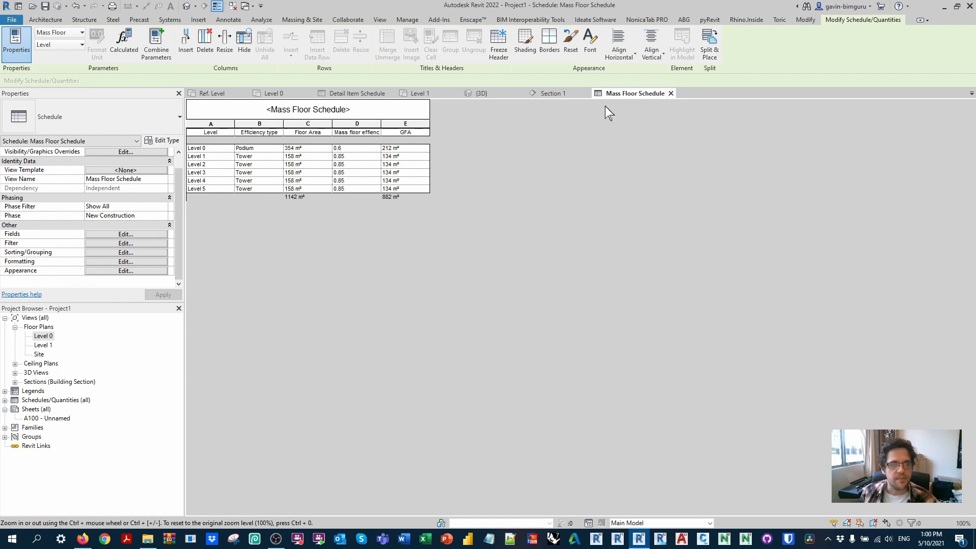
Step: In the Level 0 plan, sketch a rectangular ceiling boundary of 20000 by 17700 over the OptionA mass outline
click(279, 93)
middle_drag(540, 226, 501, 204)
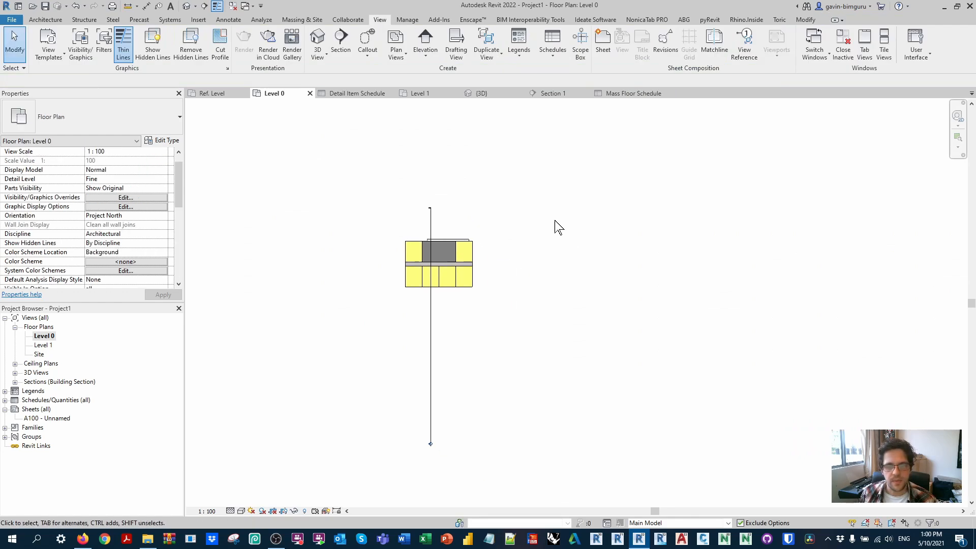
click(463, 238)
drag(463, 238, 541, 245)
click(620, 237)
middle_drag(621, 238, 517, 233)
scroll(517, 233, up, 2)
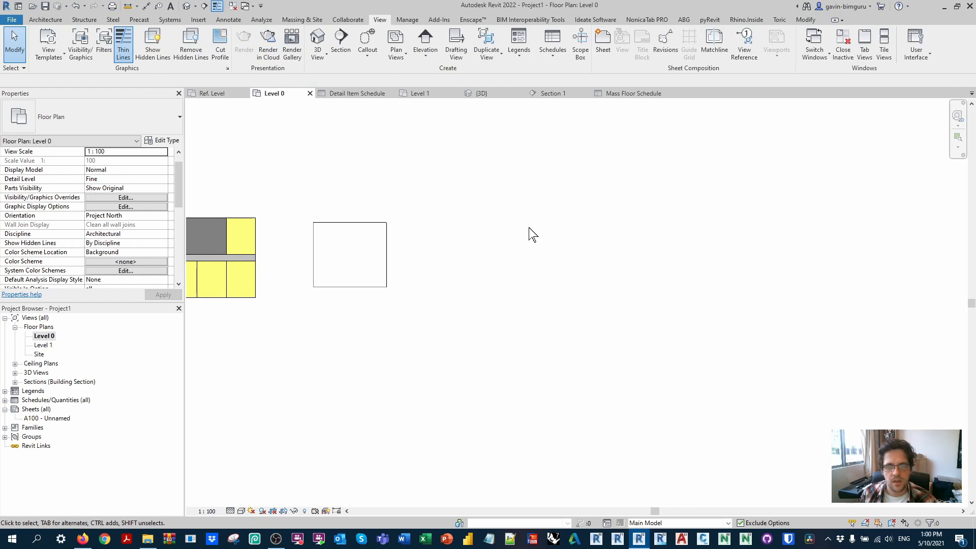
click(42, 20)
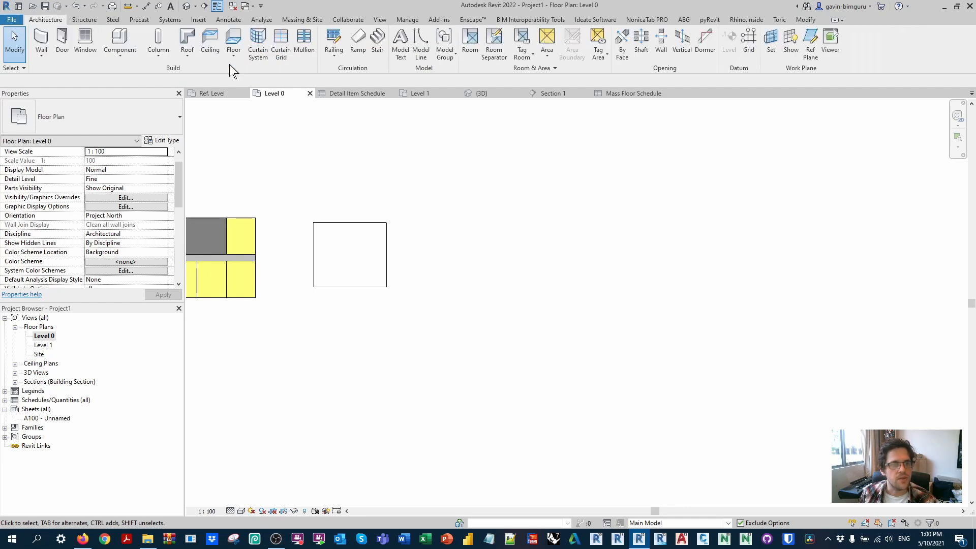
click(210, 42)
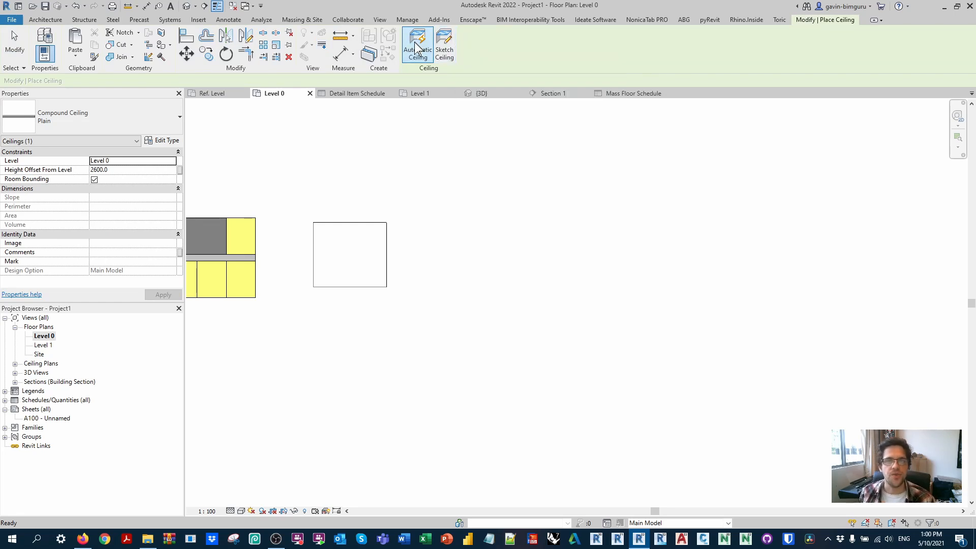
click(447, 44)
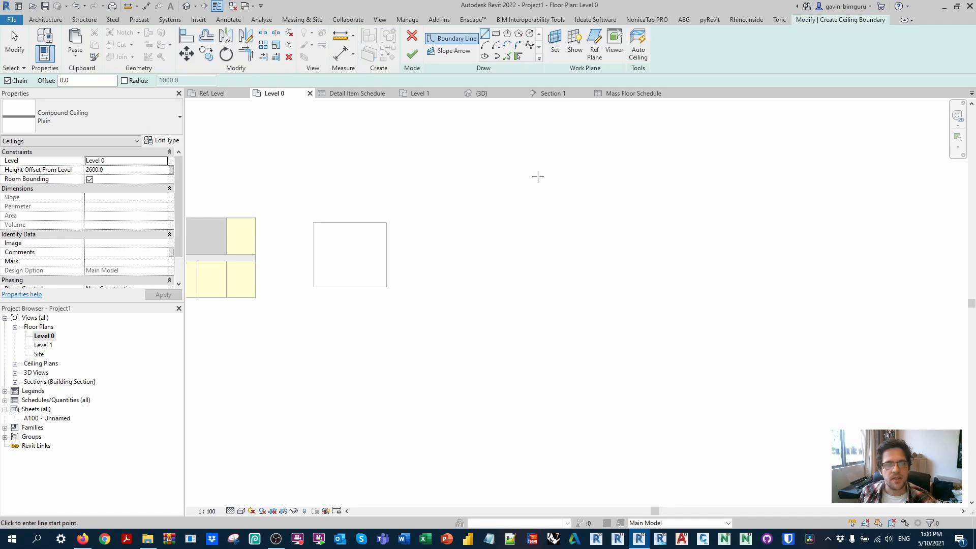
click(495, 34)
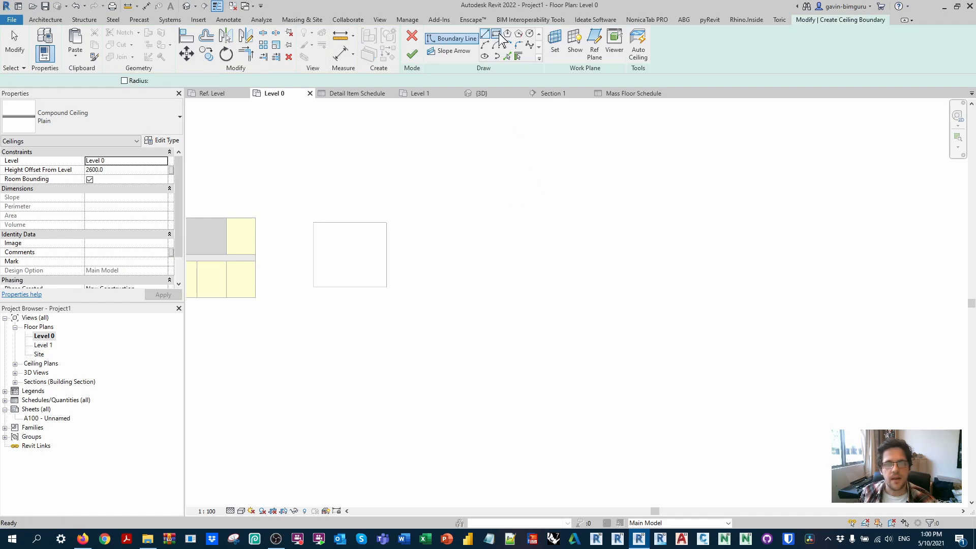
click(313, 222)
click(387, 287)
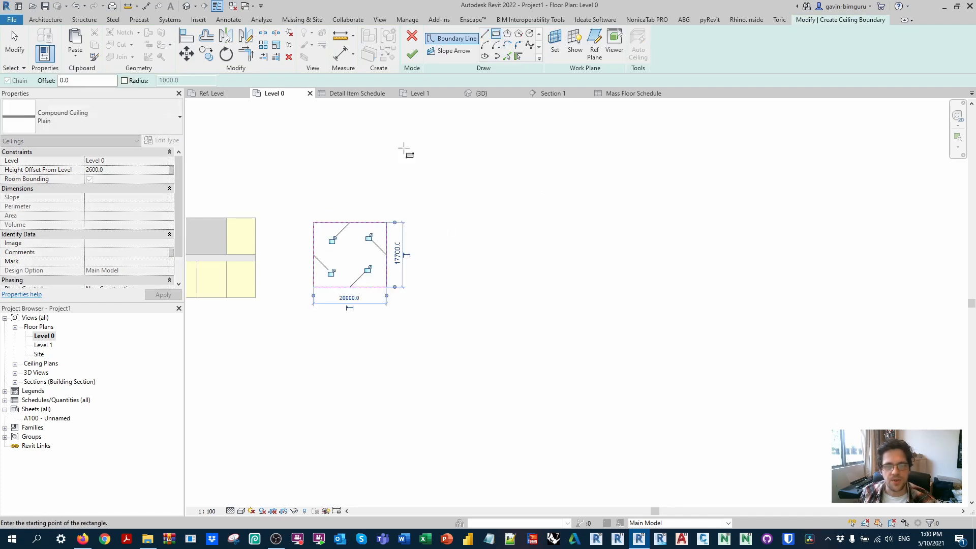
Step: Finish the ceiling, move it horizontally clear of the mass outline, and set its height offset from level to 0
click(412, 54)
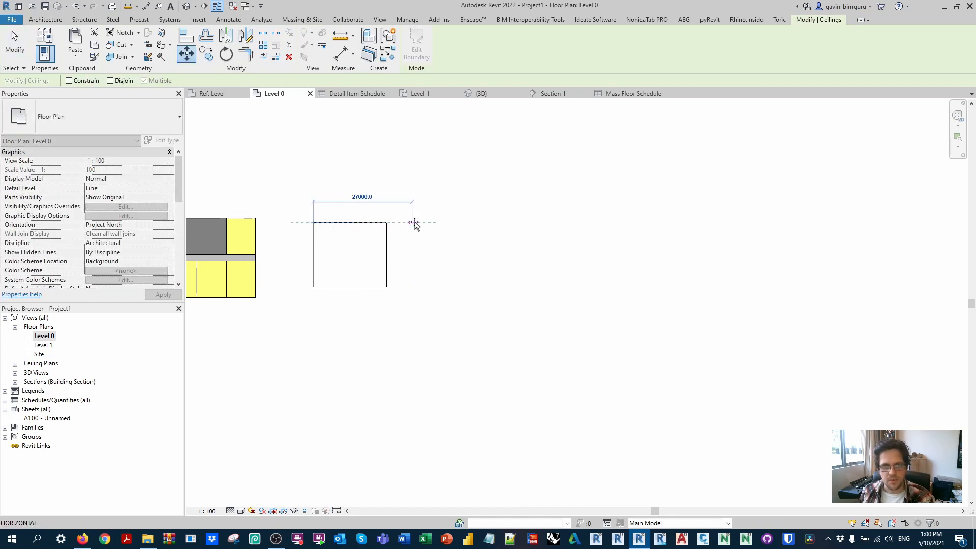
click(136, 170)
text(0)
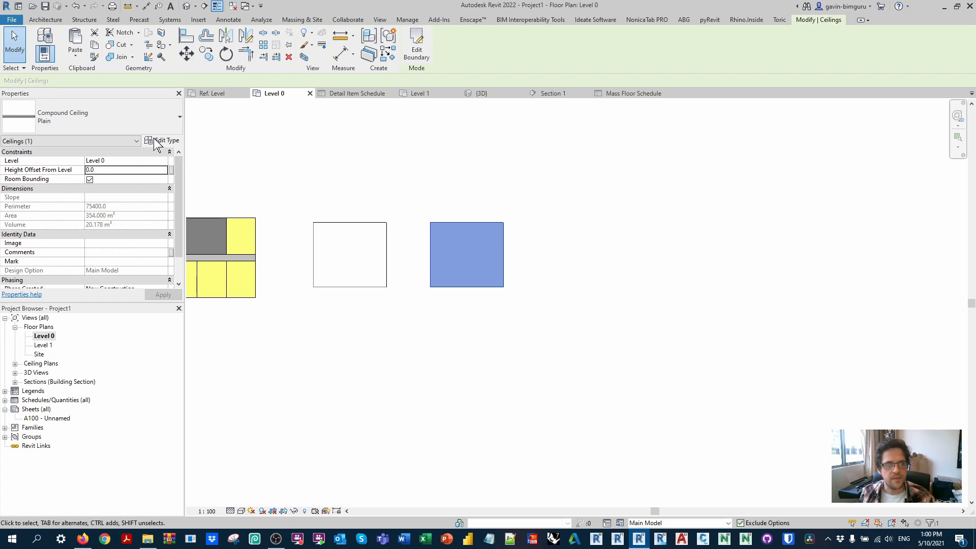
Step: Rename the Plain compound ceiling type as Podium 6m
click(162, 141)
click(439, 152)
text(podi)
key(BackSpace)
key(BackSpace)
key(BackSpace)
key(BackSpace)
text(P)
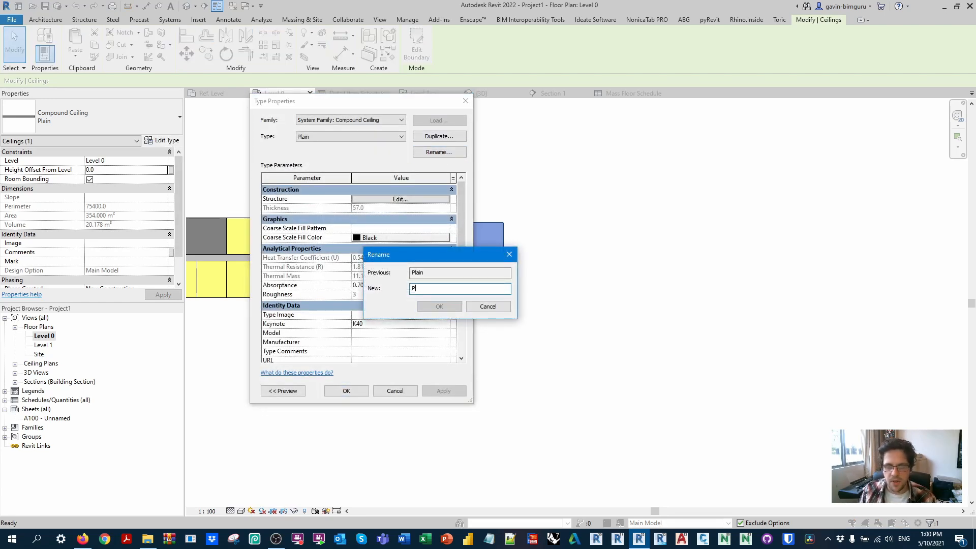
text(odium 6m)
key(Return)
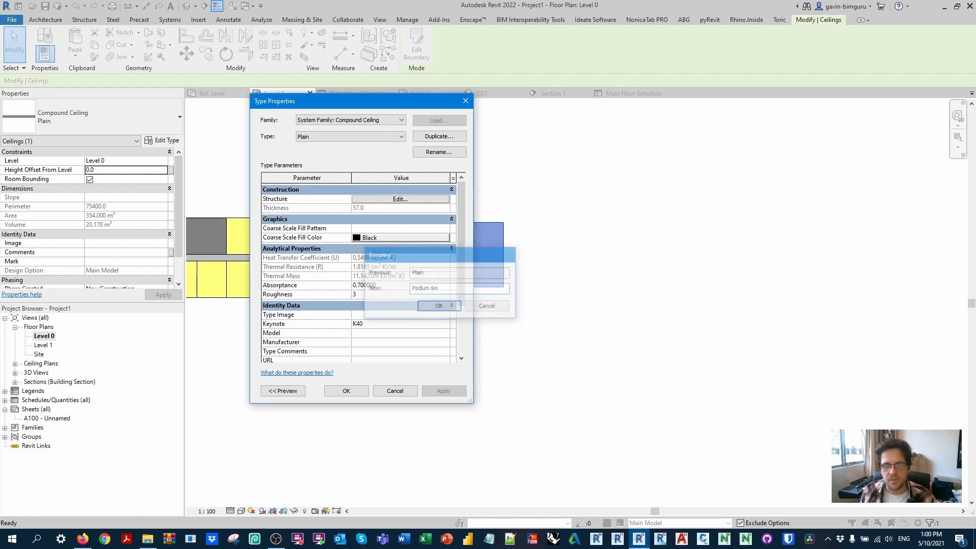
Step: In the Podium 6m ceiling structure, delete the gypsum layer below the core and set the remaining structure layer's thickness to 6000
click(423, 199)
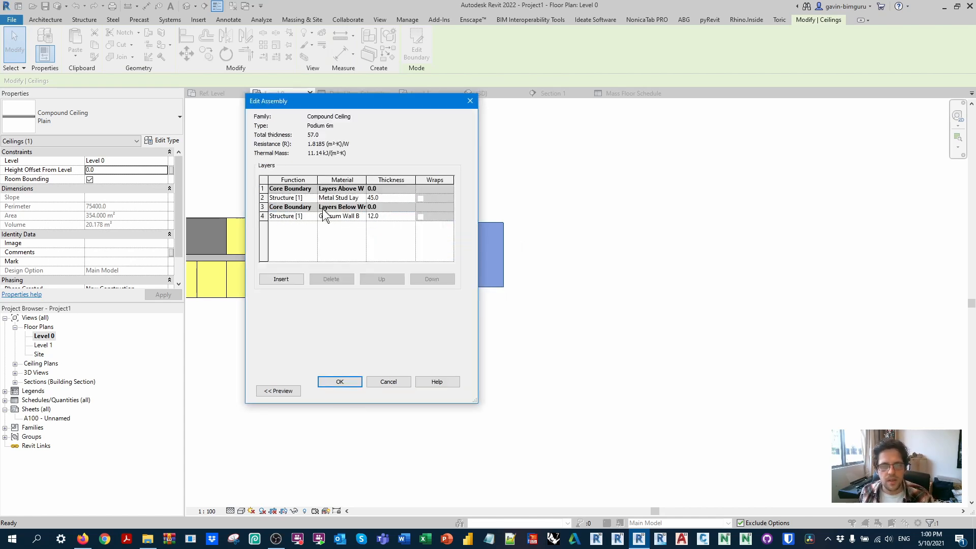
click(305, 215)
click(331, 279)
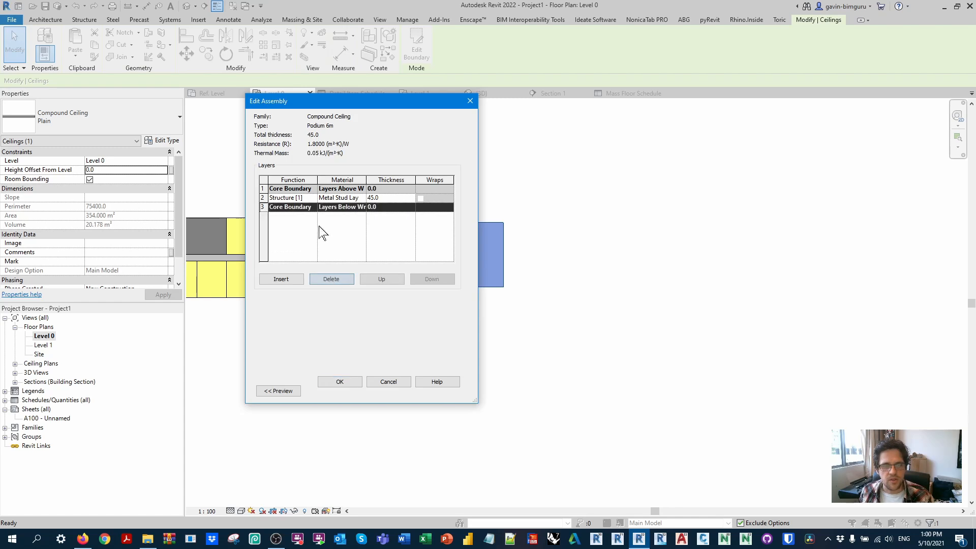
click(402, 199)
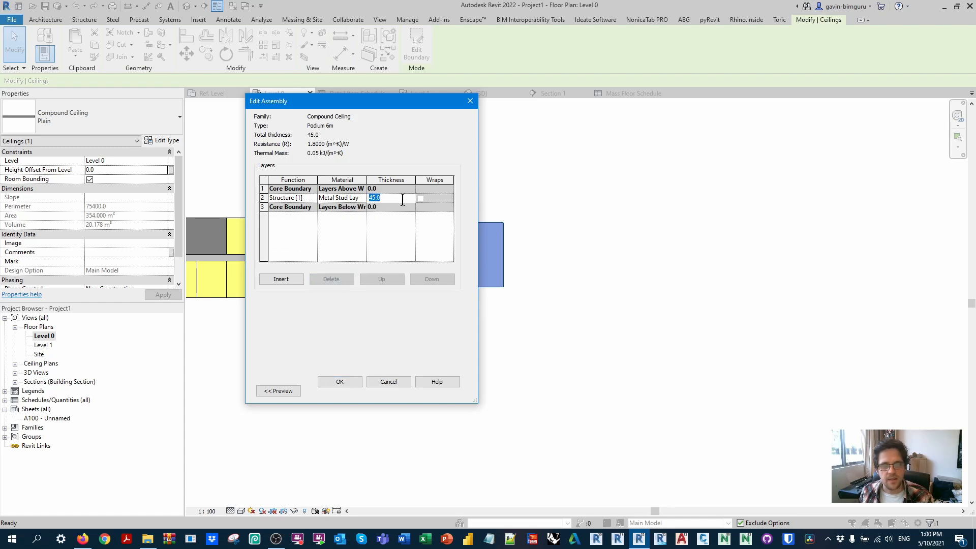
text(6000)
Step: Duplicate the Default material for the ceiling's structure layer and name the copy Podium
click(362, 199)
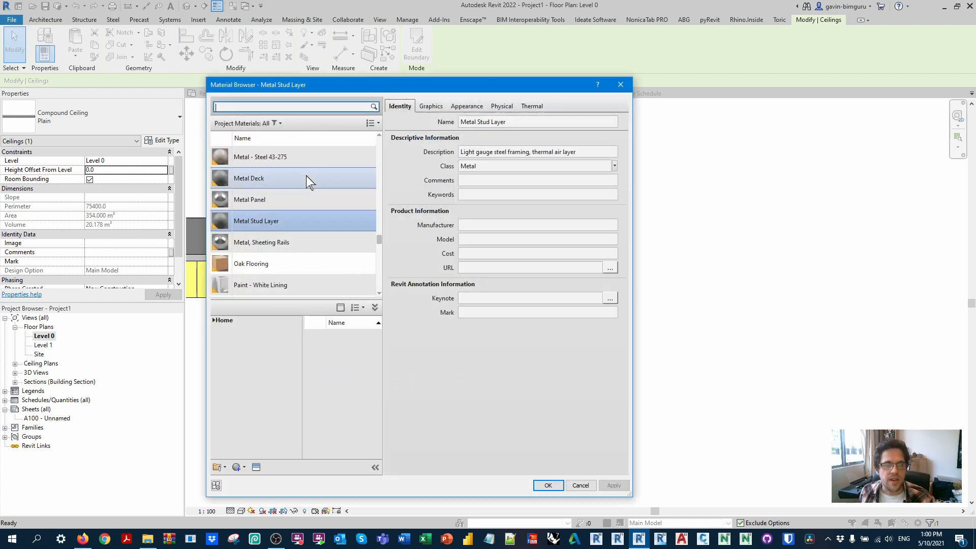
drag(380, 224, 378, 198)
scroll(380, 254, down, 2)
click(266, 182)
right_click(253, 180)
click(279, 203)
text(Podium)
key(Return)
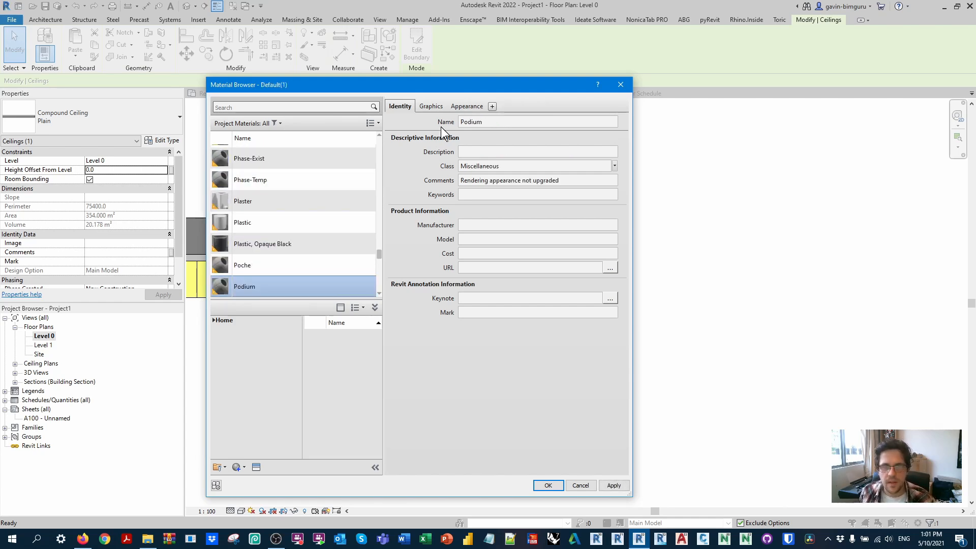
Step: Give the Podium material a solid fill foreground surface pattern in light green RGB 128 255 128 and accept the ceiling type changes
click(430, 106)
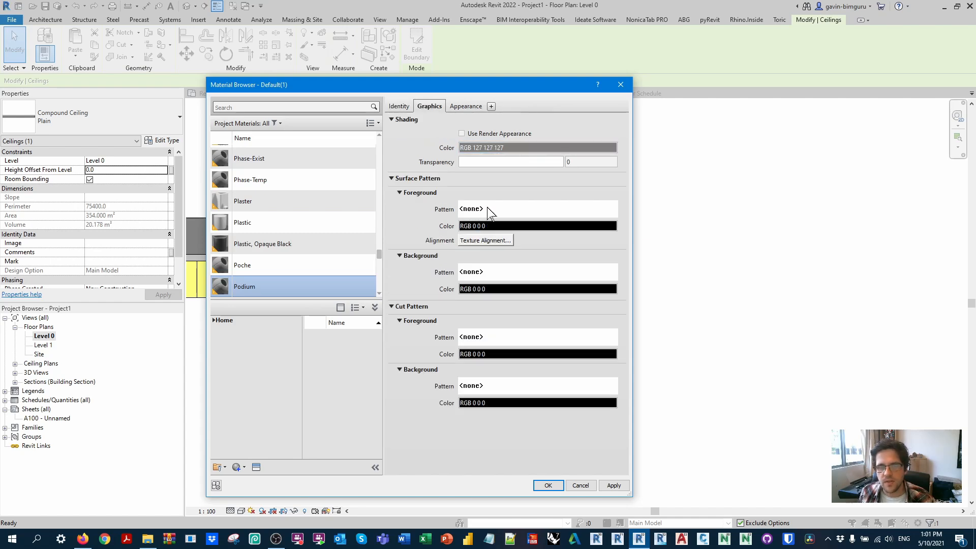
click(510, 226)
click(510, 225)
click(719, 459)
click(497, 224)
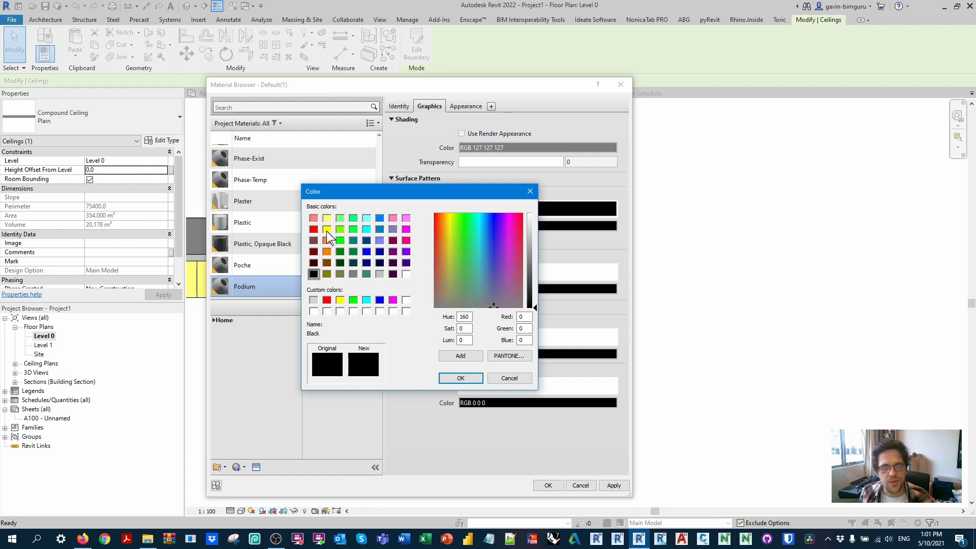
click(339, 217)
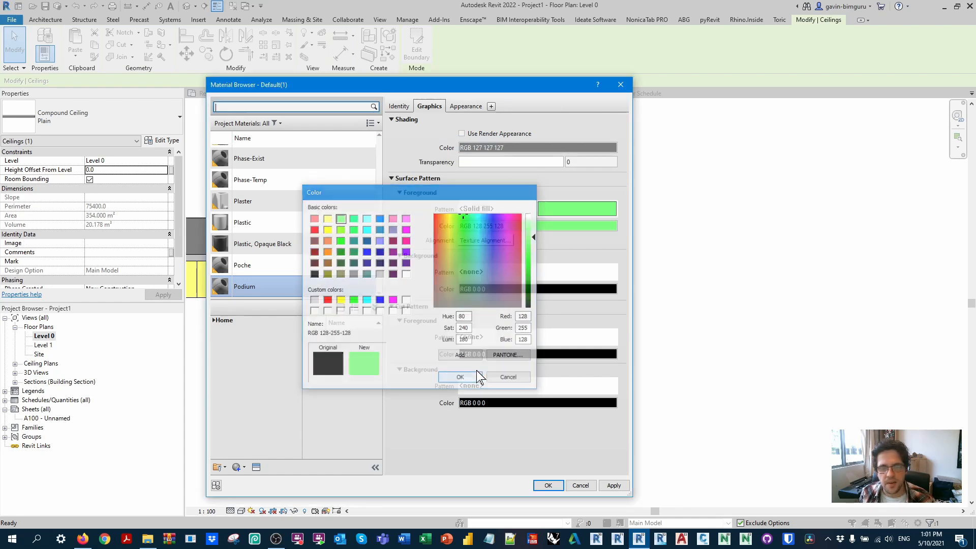
click(477, 377)
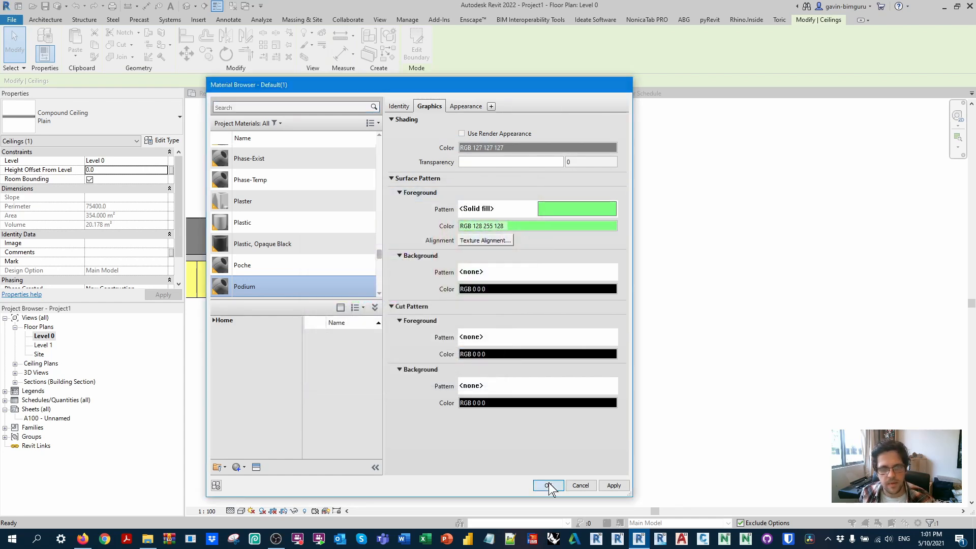
click(548, 482)
click(339, 382)
click(341, 389)
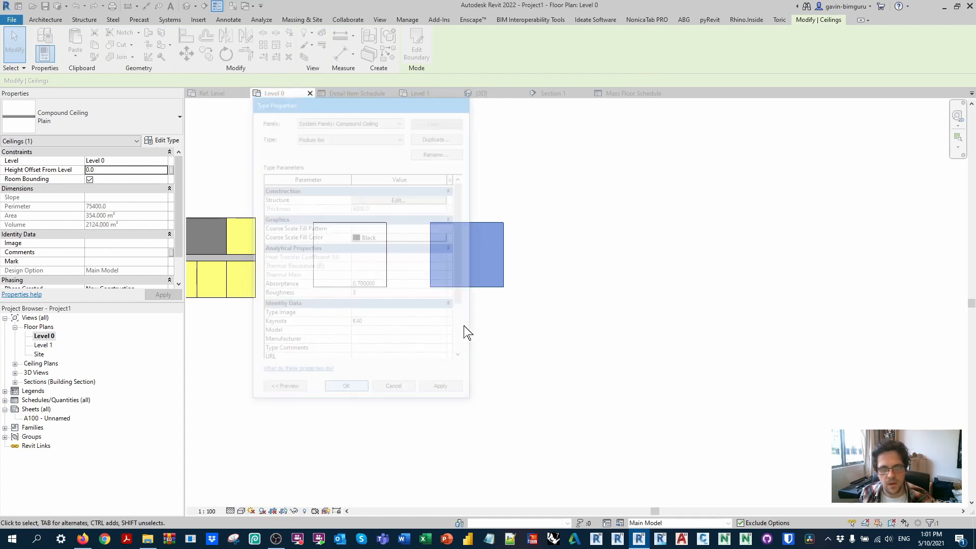
Step: From the 3D view, reopen the podium ceiling's Podium material, duplicate its appearance asset and name it Podium
click(188, 7)
shift+middle_drag(534, 272, 202, 164)
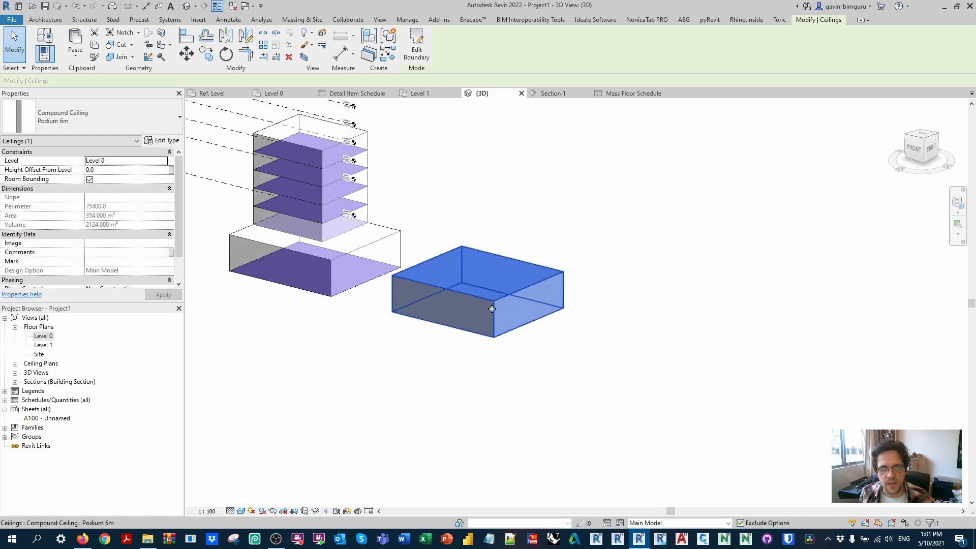
click(162, 140)
click(402, 202)
click(363, 198)
click(361, 198)
click(471, 107)
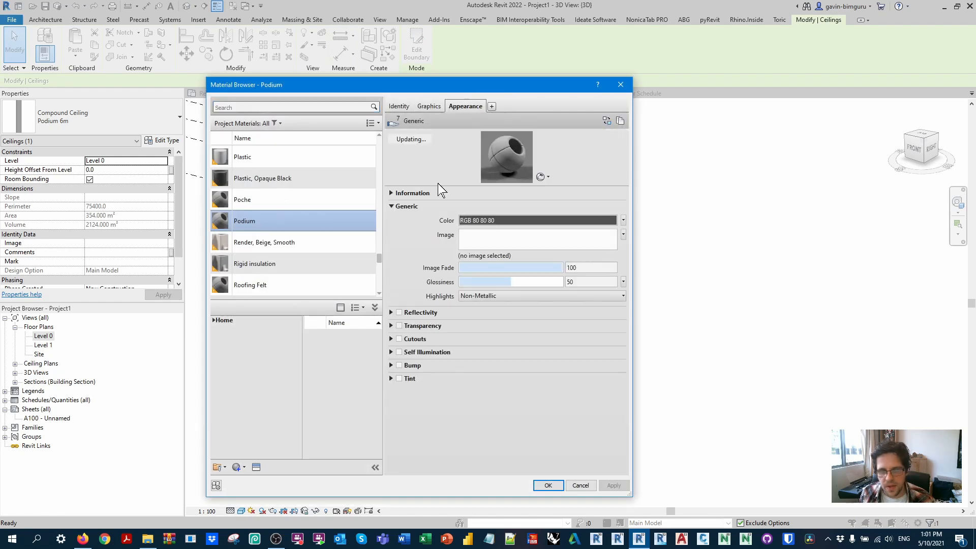
click(391, 193)
click(620, 120)
click(506, 211)
double_click(505, 206)
text(Podium)
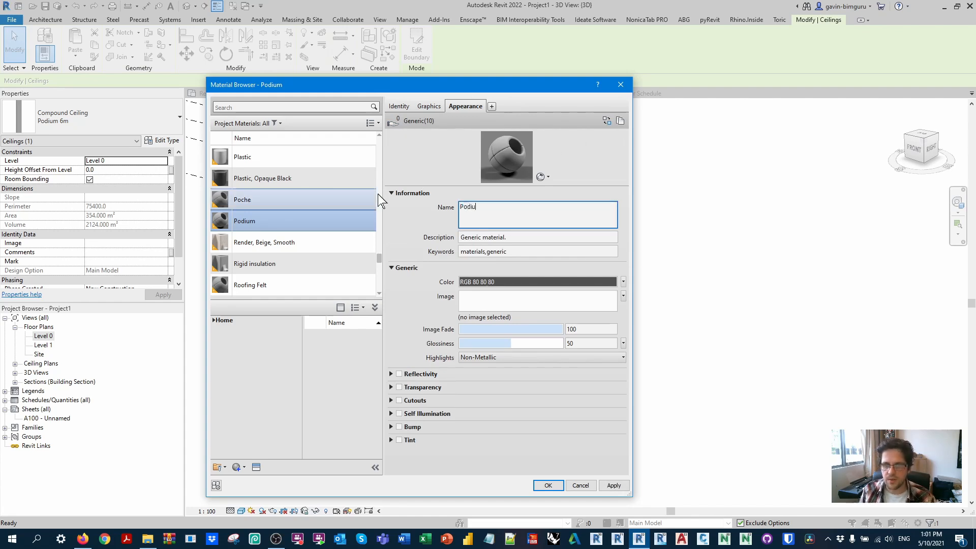
Step: Set the Podium appearance asset's generic colour to a basic green and accept the material changes
click(497, 282)
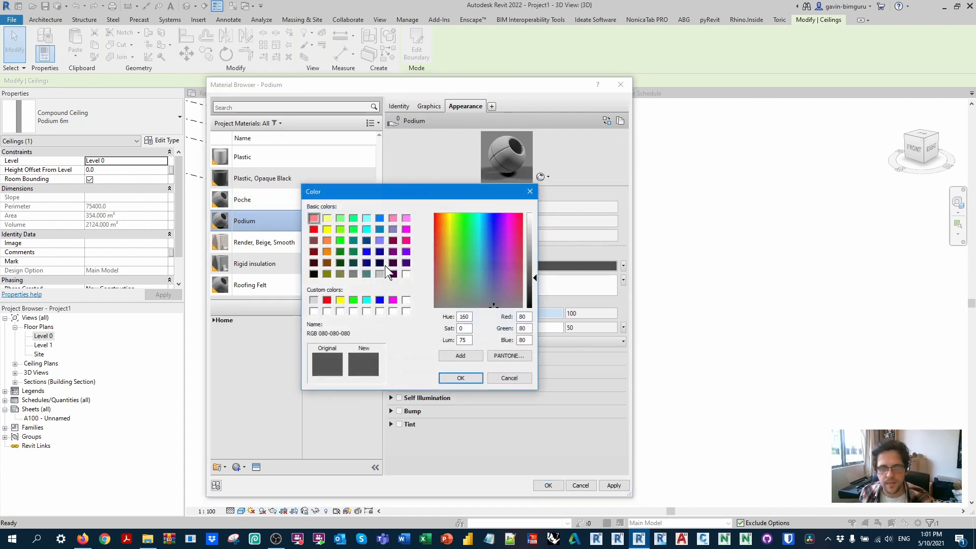
click(353, 218)
click(464, 379)
click(554, 487)
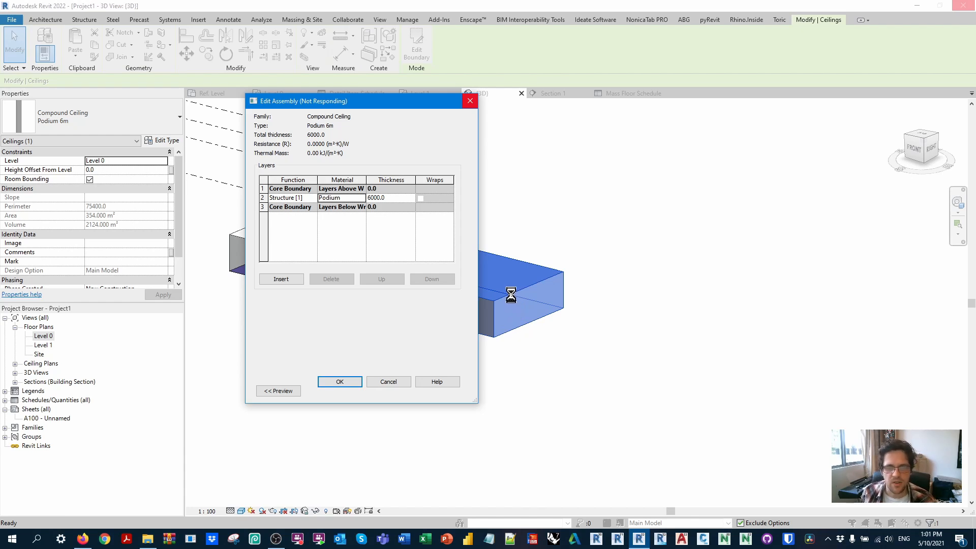
drag(403, 102, 695, 131)
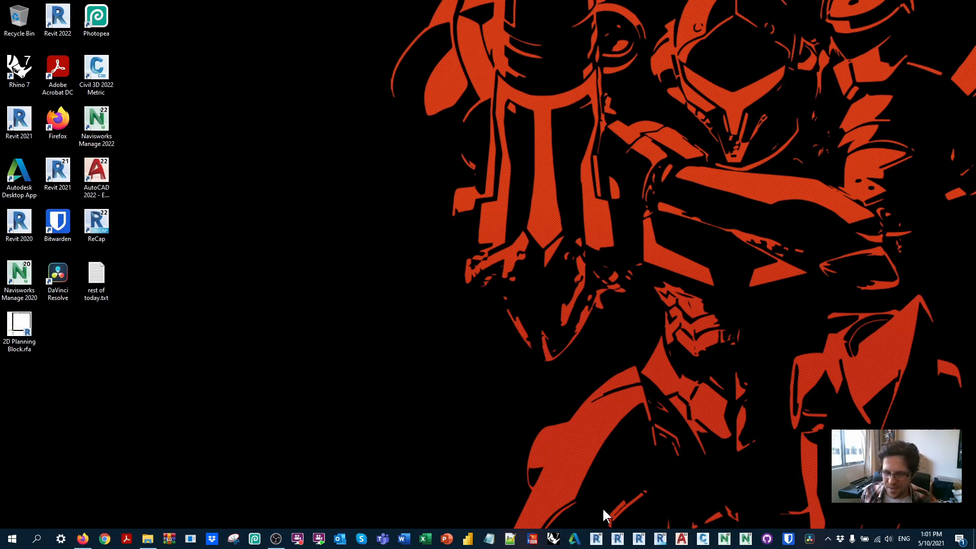
Step: Relaunch Revit 2022 and create a new project from the Architectural Template
click(639, 540)
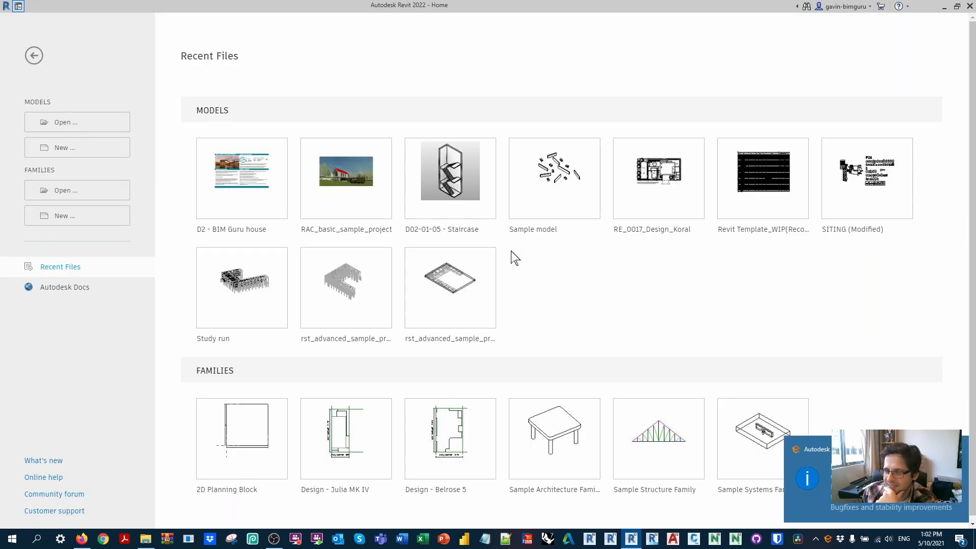
click(76, 148)
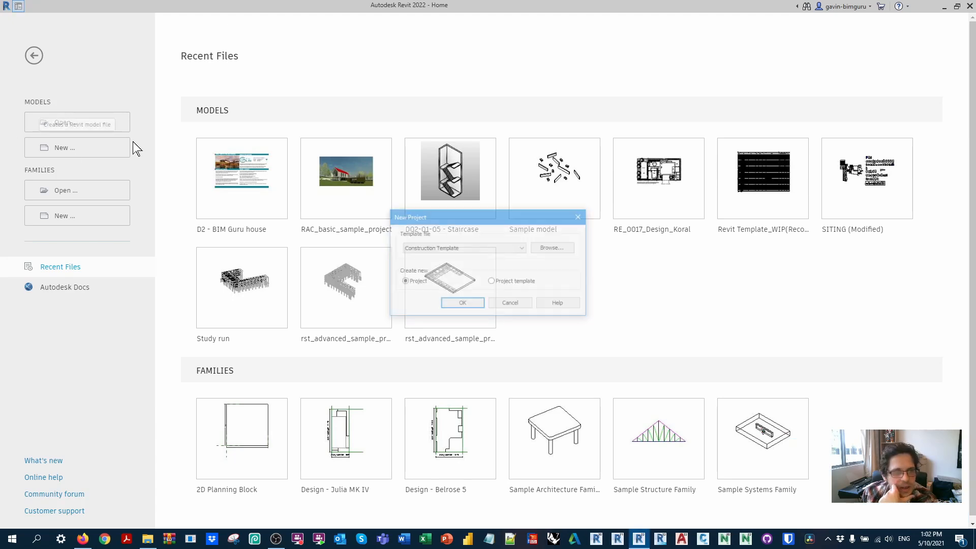
click(459, 247)
click(430, 271)
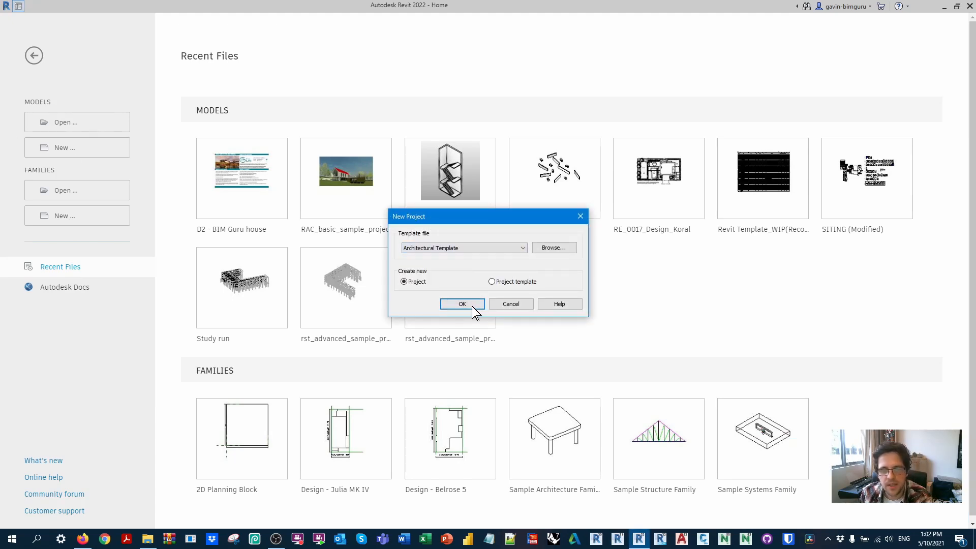
click(472, 306)
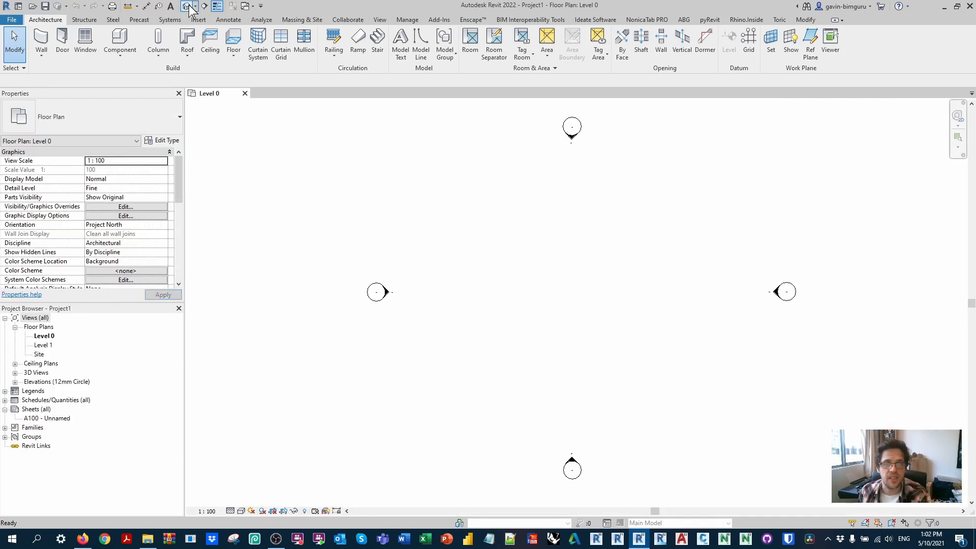
Step: In the default 3D view, raise Level 1 to an elevation of 6000
click(188, 6)
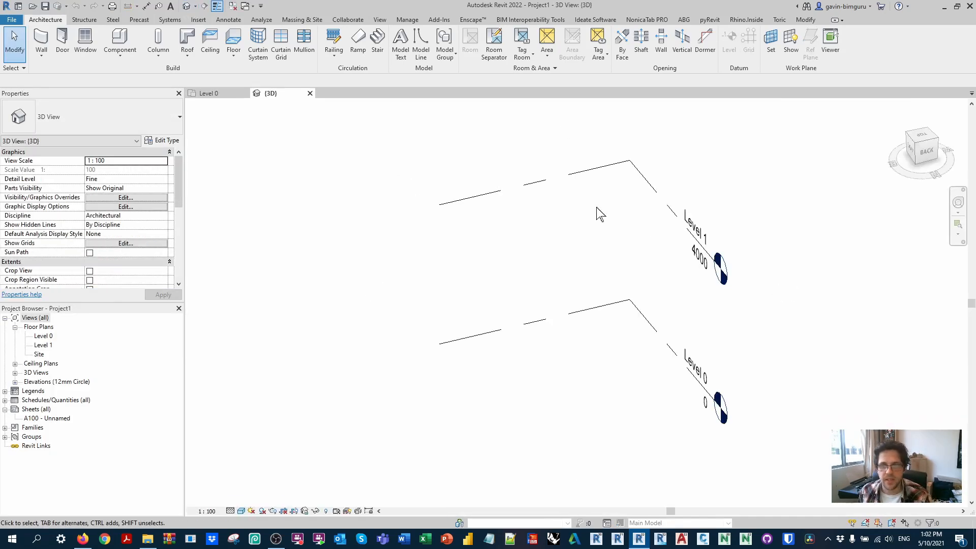
click(717, 336)
text(60)
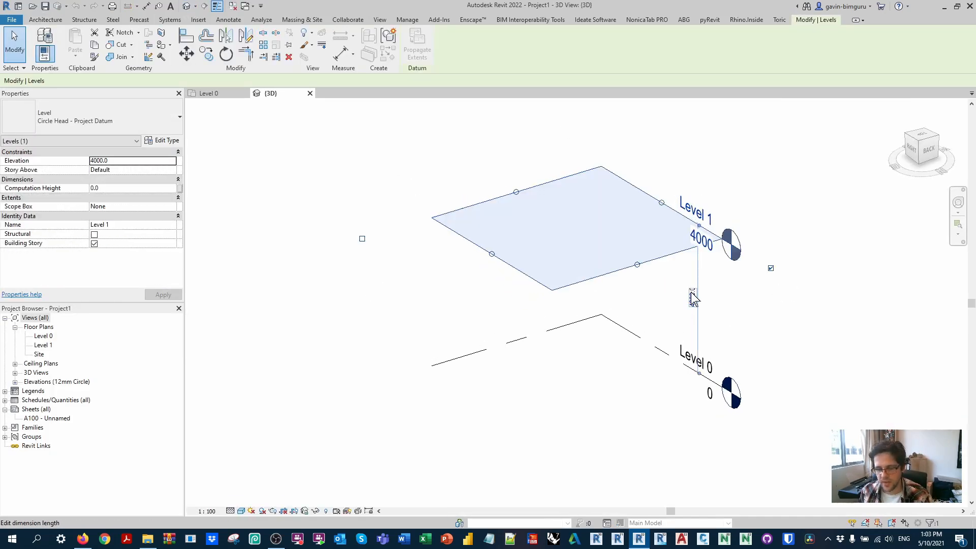
key(Return)
Step: Array Level 1 upward as a grouped linear array of 10 levels spaced 3000 apart
click(912, 148)
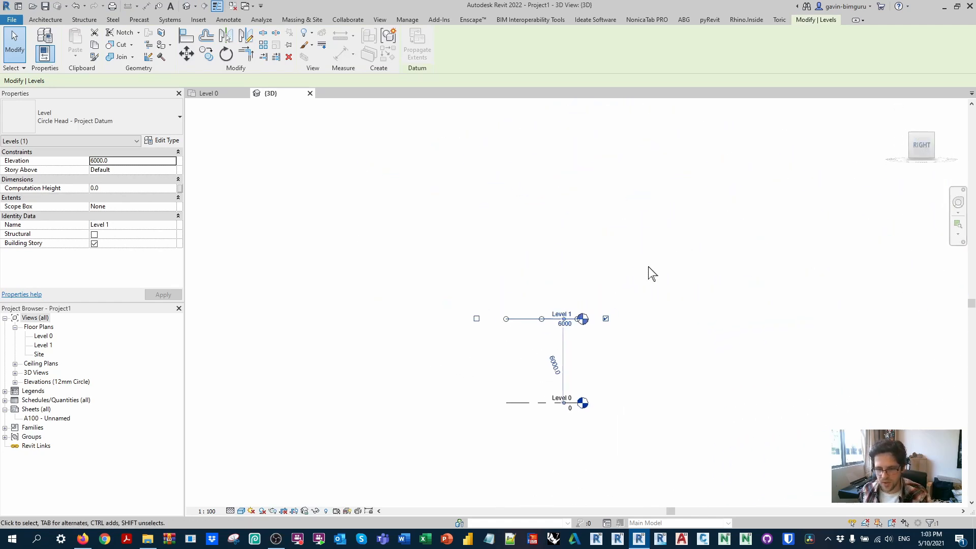
click(263, 44)
click(213, 80)
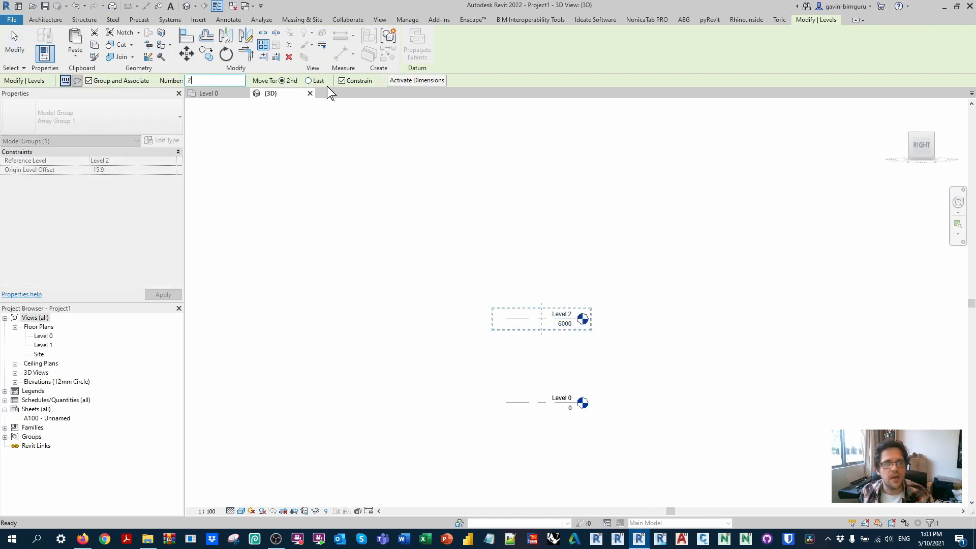
text(10)
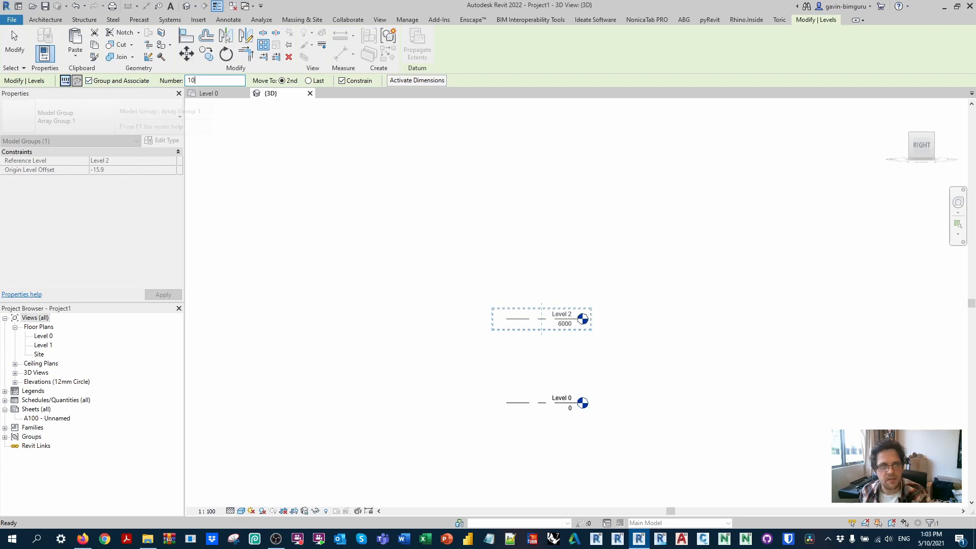
click(568, 320)
text(30)
key(Return)
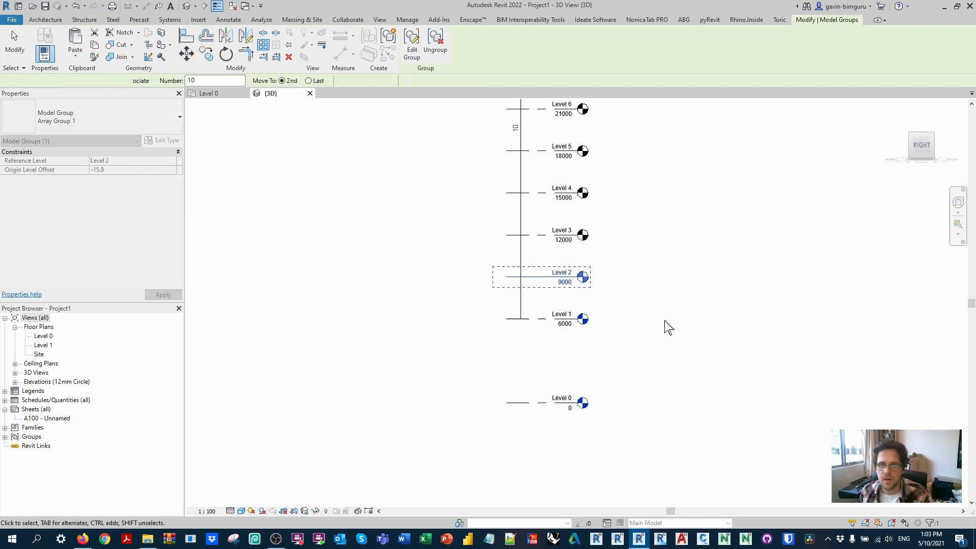
Step: Increase the level array's count to 12
click(666, 327)
scroll(631, 315, down, 2)
middle_drag(664, 252, 633, 375)
click(633, 375)
click(553, 214)
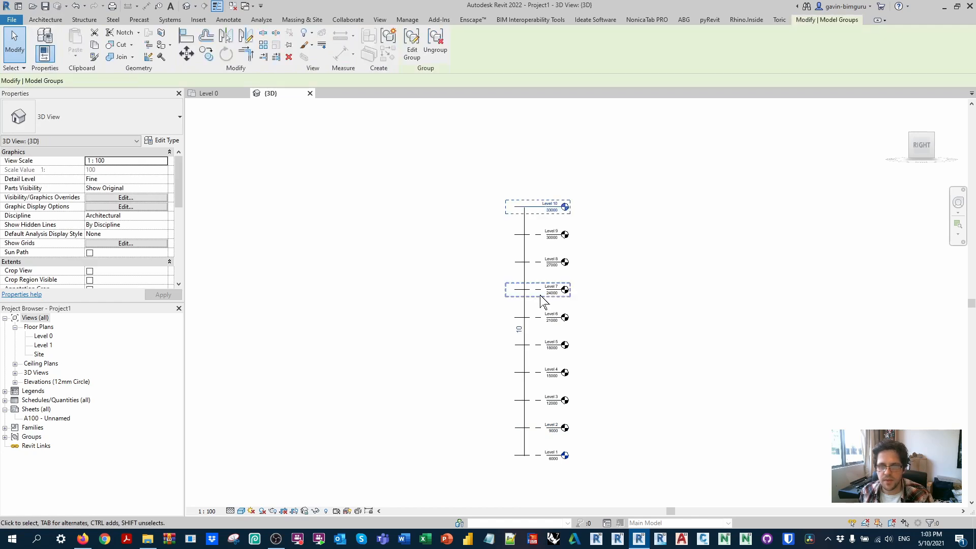
click(518, 328)
text(12)
key(Return)
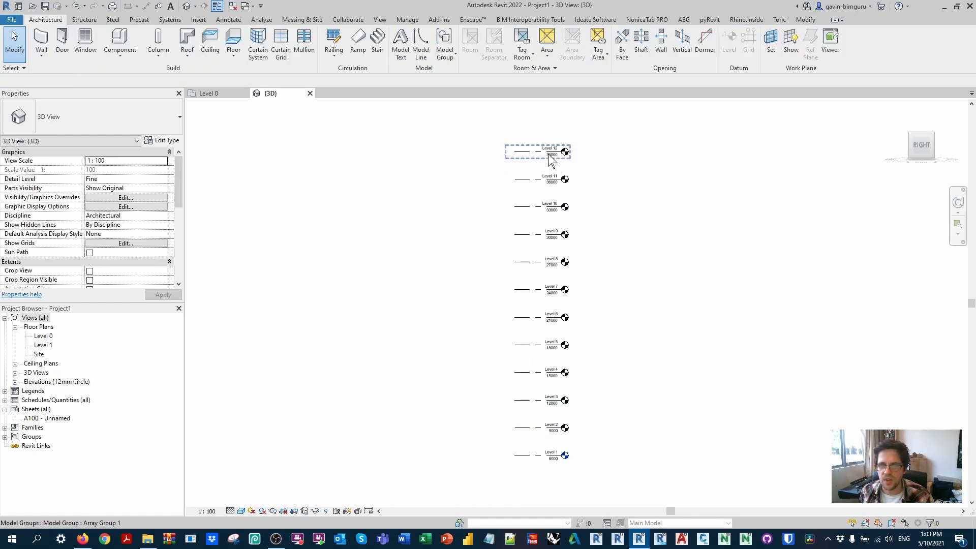
Step: Try re-entering 12 as the level array's count, and undo the change
click(563, 152)
click(524, 296)
text(12)
key(Return)
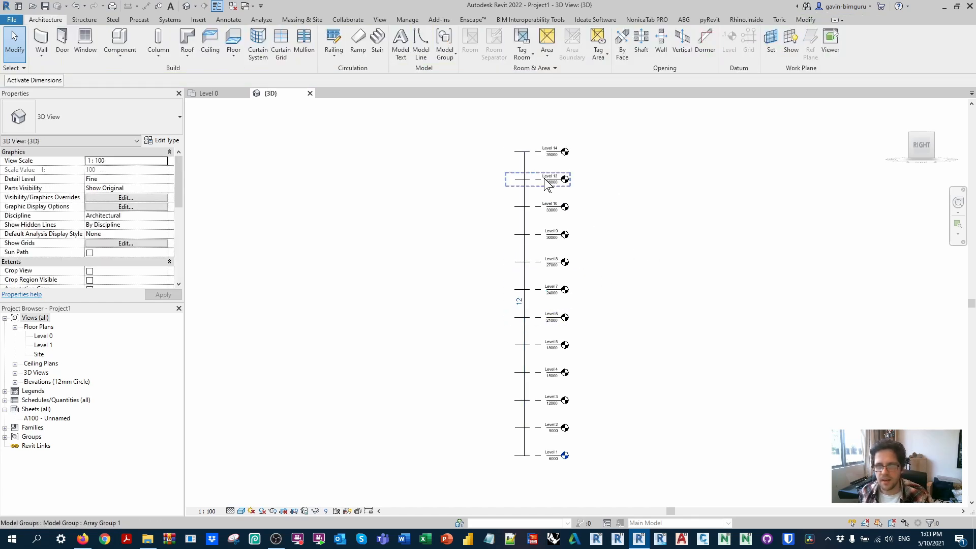
scroll(555, 173, up, 3)
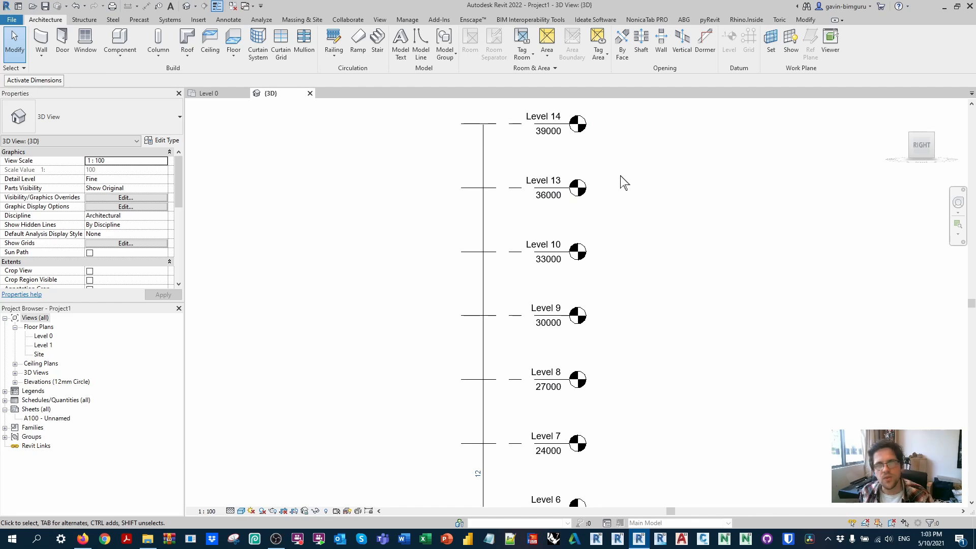
key(ctrl+z)
key(ctrl+z)
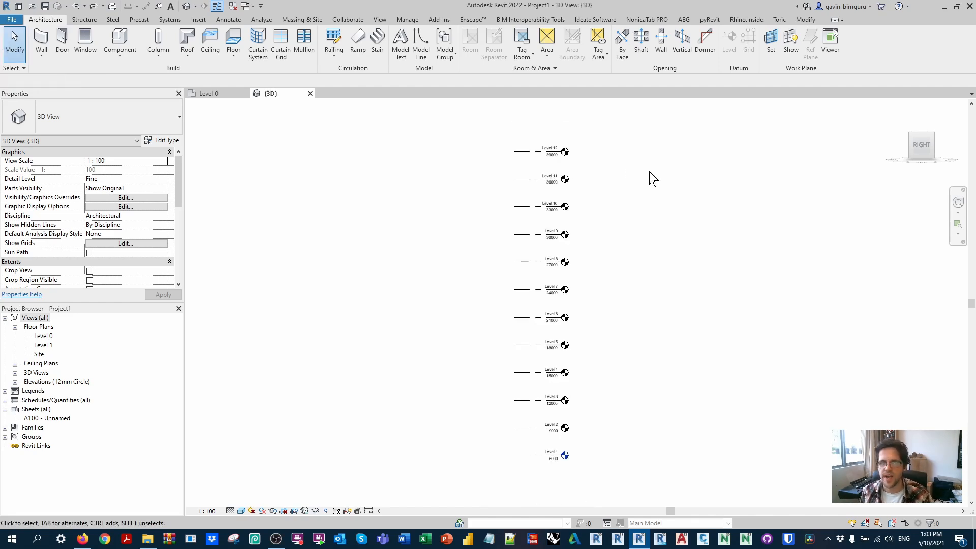
scroll(603, 224, down, 3)
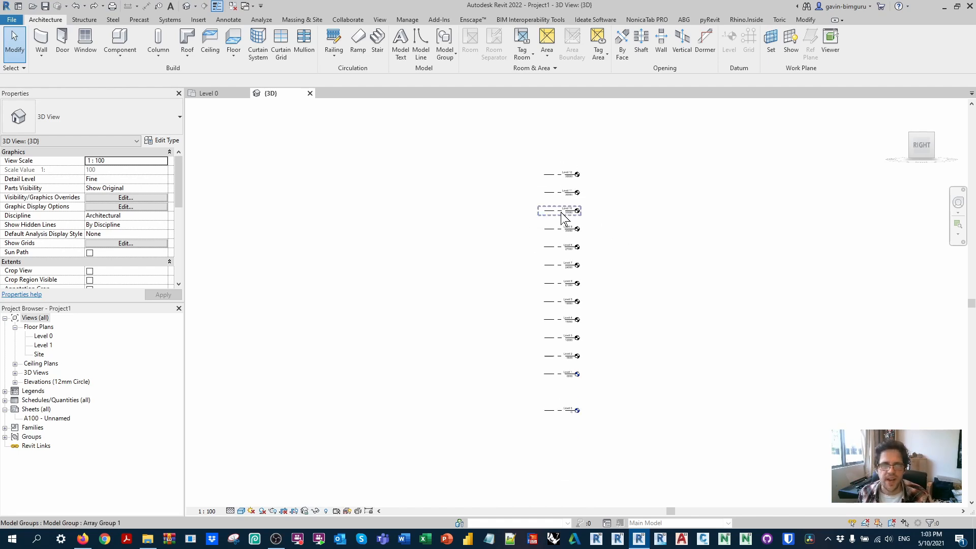
Step: In the Level 0 floor plan, sketch a rectangular Plain compound ceiling about 22 m by 19 m between the elevation markers
middle_drag(353, 177, 354, 178)
double_click(44, 336)
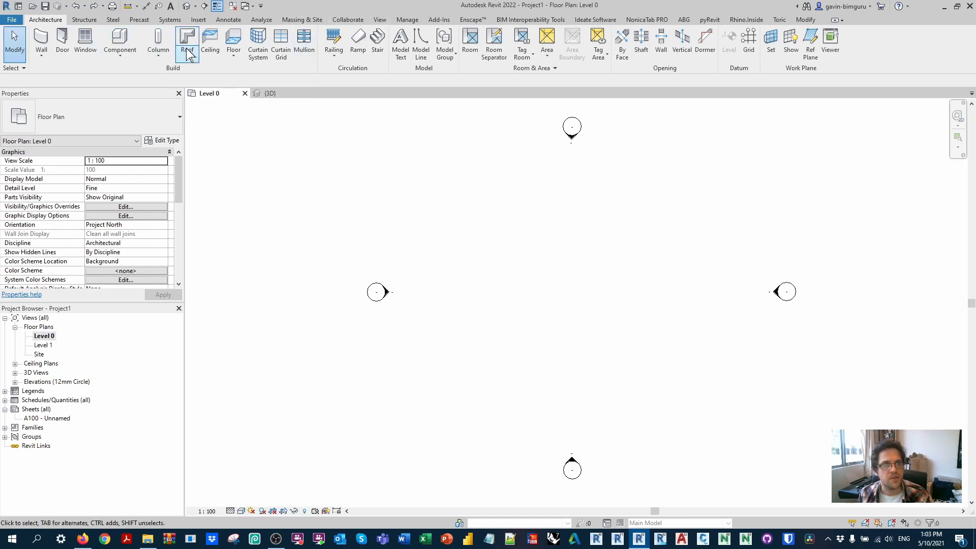
click(210, 43)
click(444, 44)
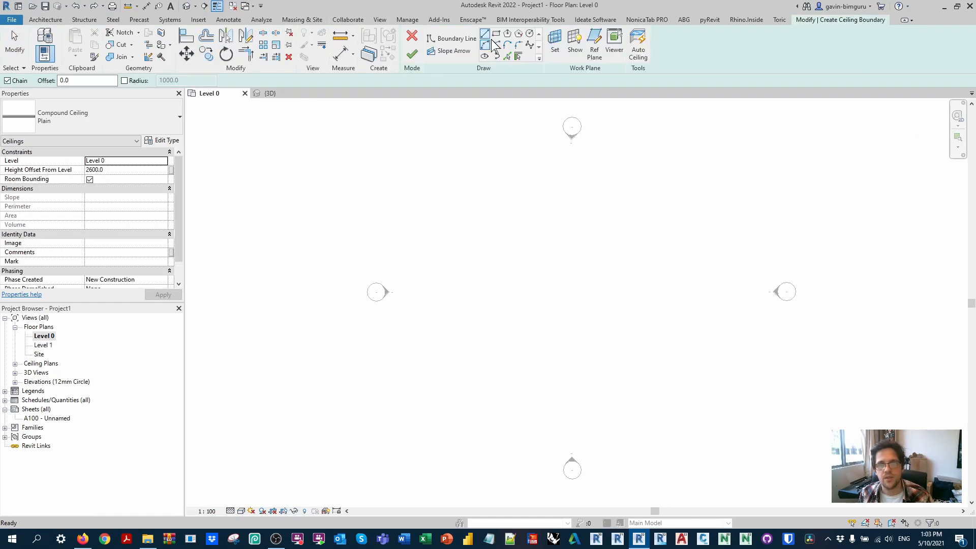
click(418, 151)
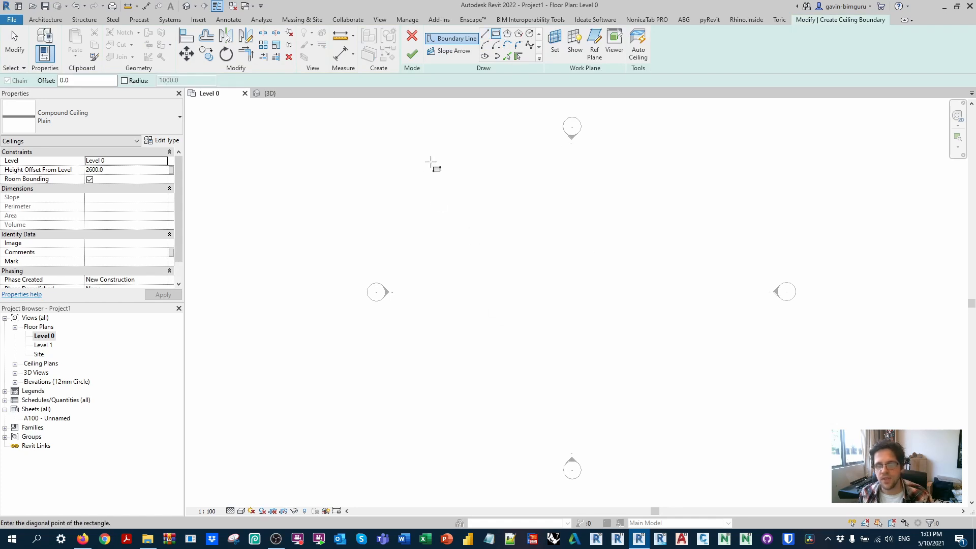
click(756, 442)
click(412, 54)
Step: Edit the Plain ceiling type's structure and set the metal stud layer's thickness to 3000
click(163, 141)
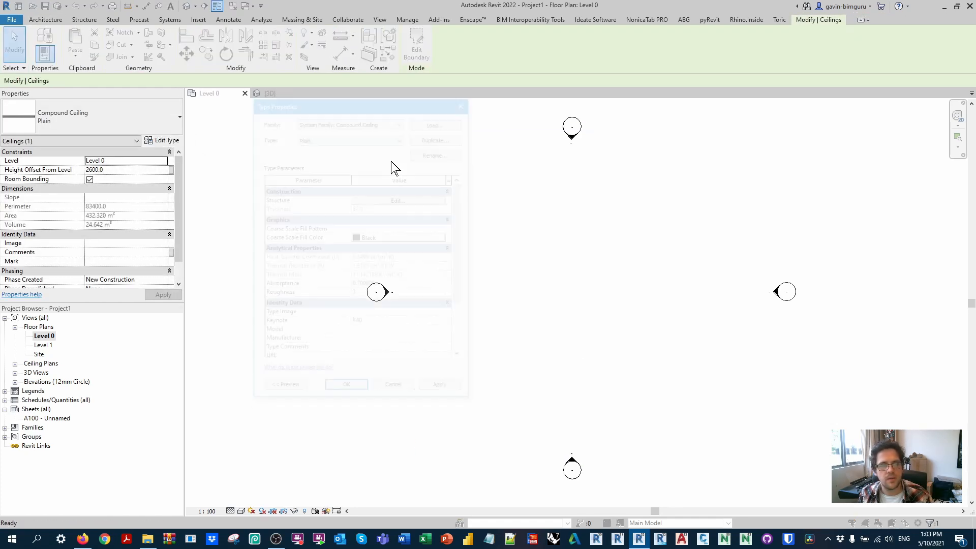
click(400, 199)
click(392, 198)
text(3000)
click(305, 216)
click(328, 278)
Step: From the metal stud layer's material selection, duplicate the Default material and name the copy Mass - Podium
click(356, 199)
click(362, 198)
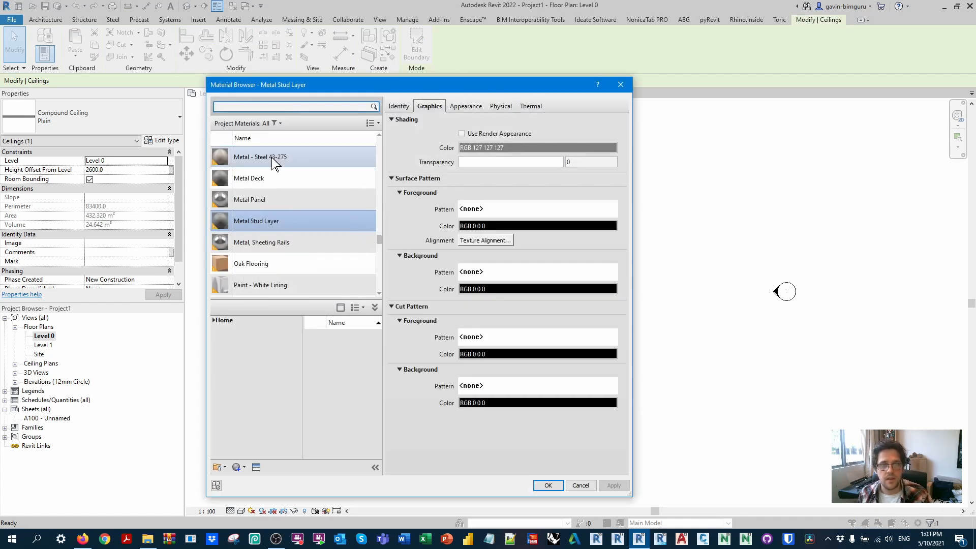
scroll(306, 223, up, 10)
scroll(306, 218, up, 1)
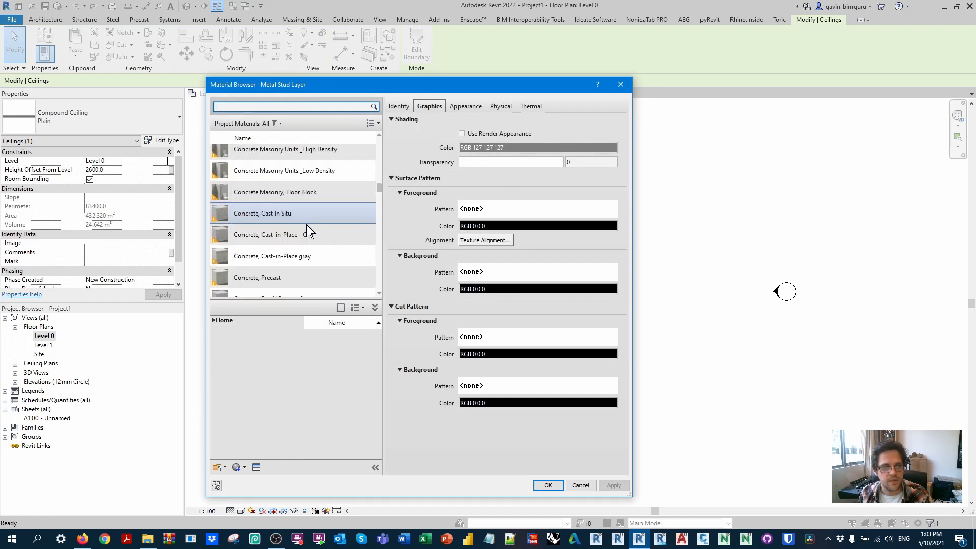
scroll(306, 238, down, 3)
right_click(256, 195)
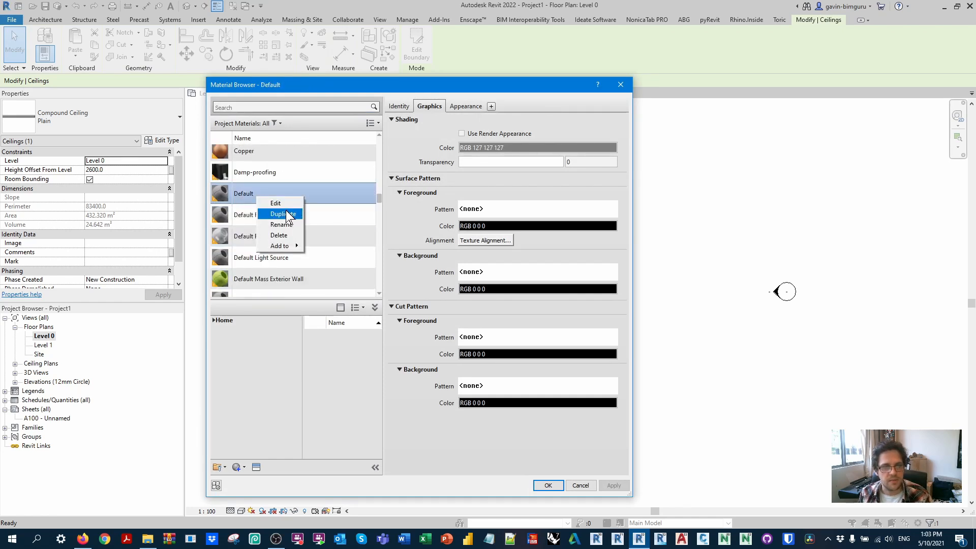
click(288, 210)
text(Mass - Podium)
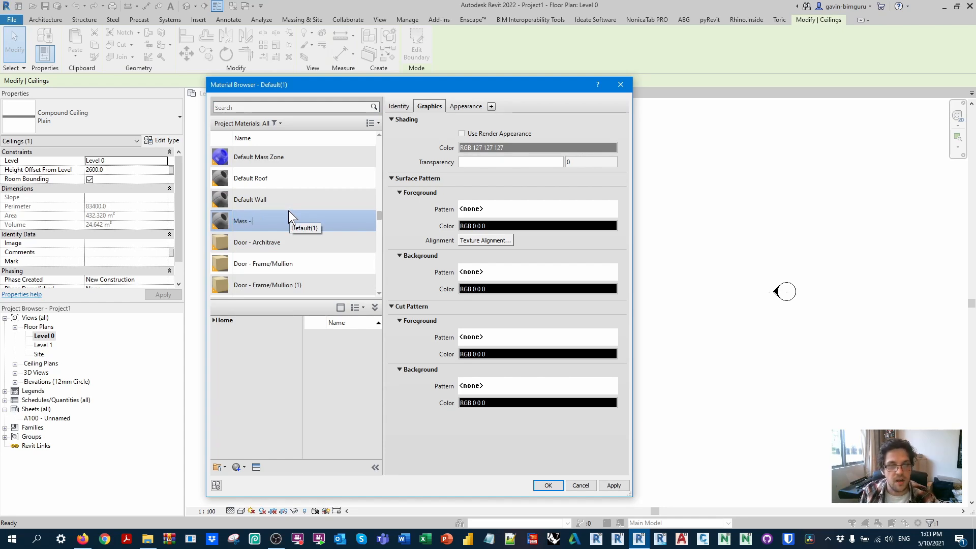
key(Return)
Step: Give Mass - Podium a solid fill surface foreground pattern coloured RGB 0 255 128
right_click(266, 282)
click(277, 310)
key(ctrl+c)
click(539, 208)
click(619, 227)
click(717, 458)
click(577, 226)
click(353, 218)
click(473, 379)
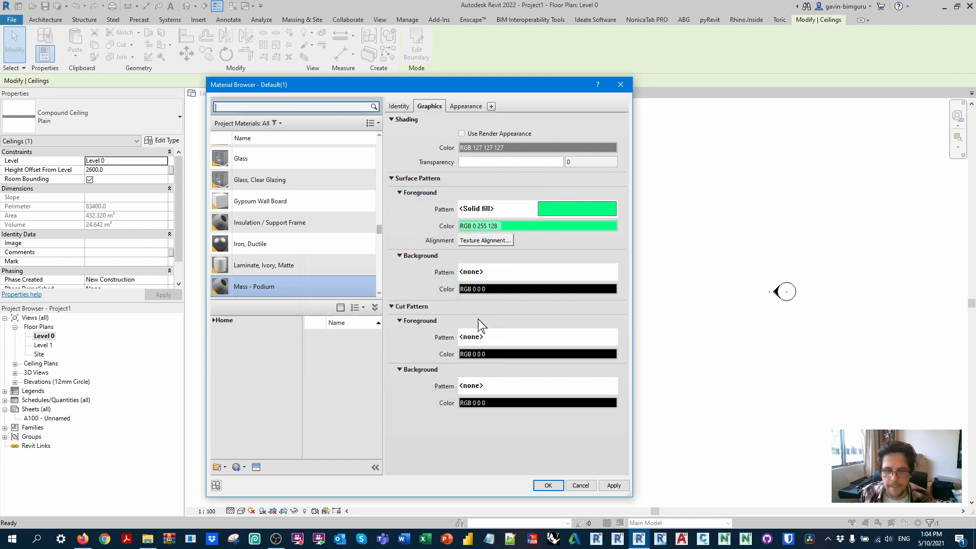
Step: Rename the appearance asset of Mass - Podium as Mass - Podium and set its generic color to RGB 0 255 128
click(463, 106)
click(390, 193)
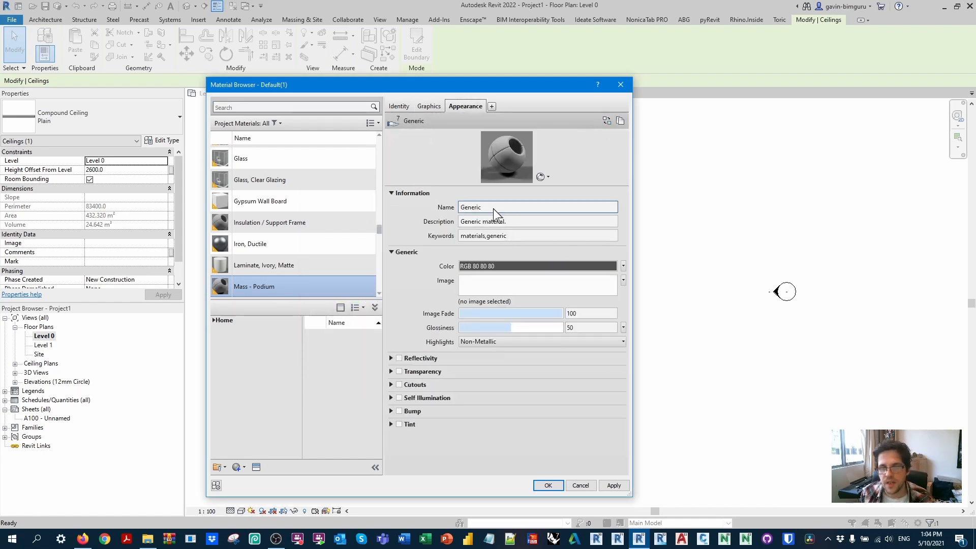
click(507, 209)
click(523, 209)
key(ctrl+a)
key(ctrl+v)
click(508, 282)
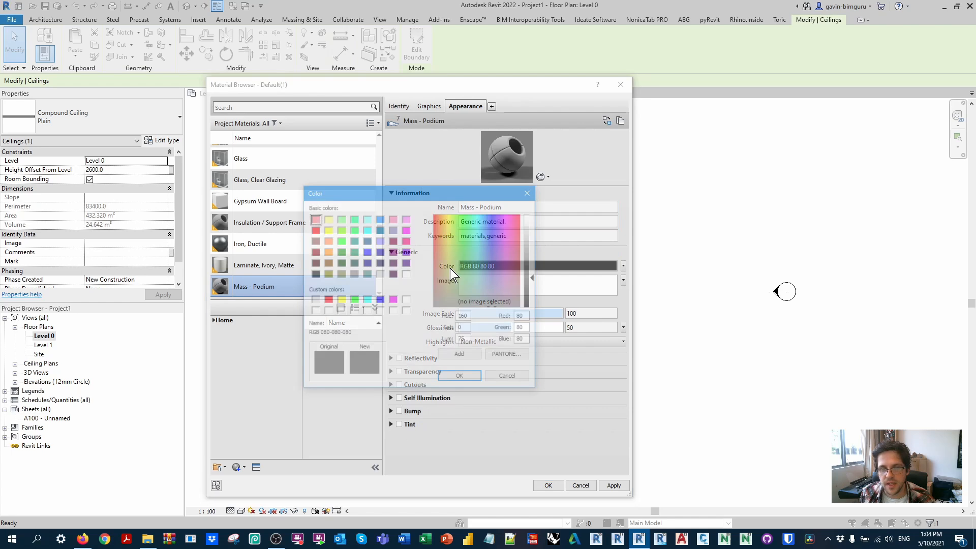
click(353, 218)
click(462, 377)
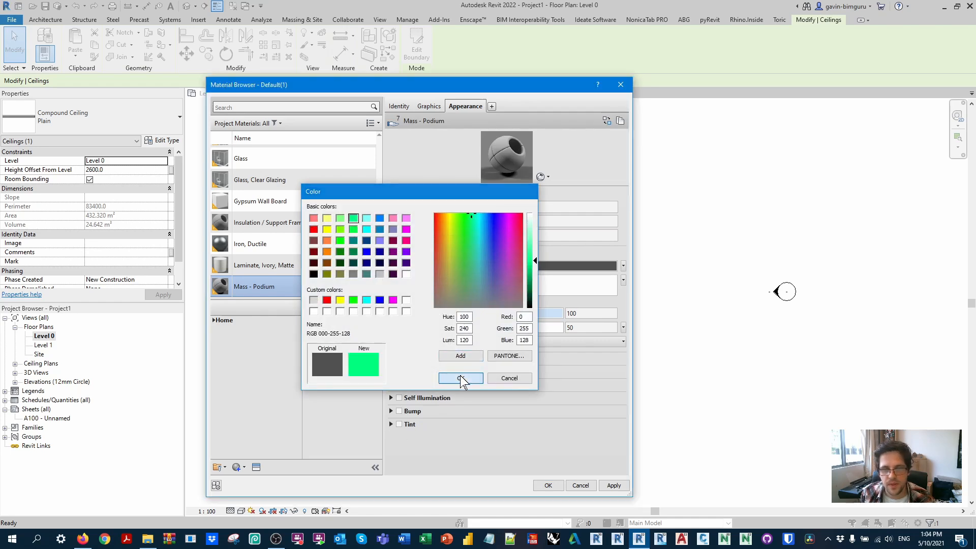
Step: Duplicate the Mass - Podium material and name the copy Mass - Apartment
right_click(263, 273)
click(281, 299)
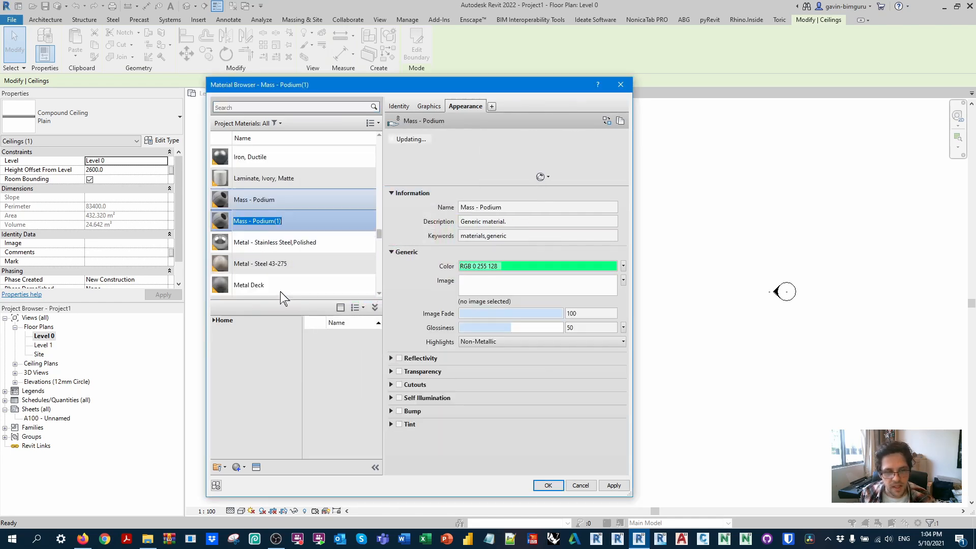
double_click(258, 222)
text(Apartment)
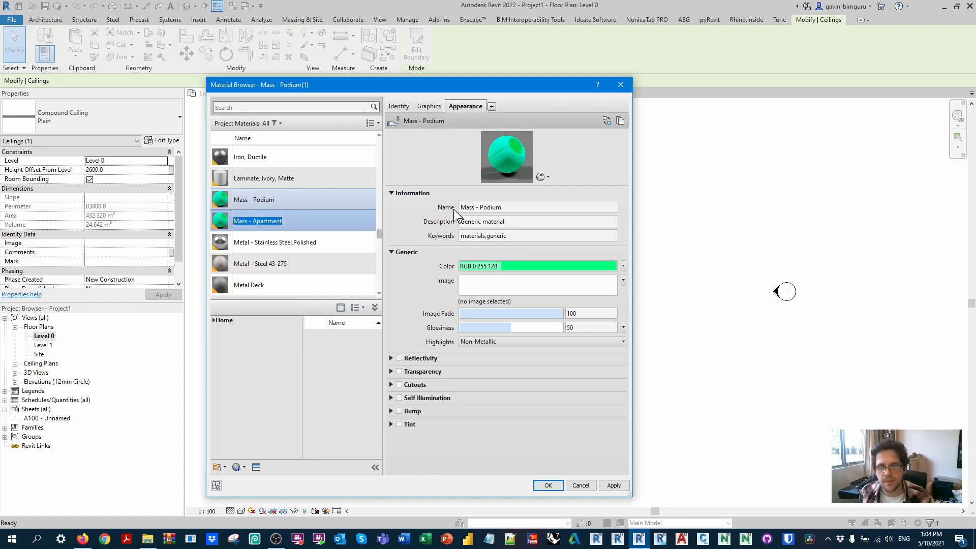
click(505, 211)
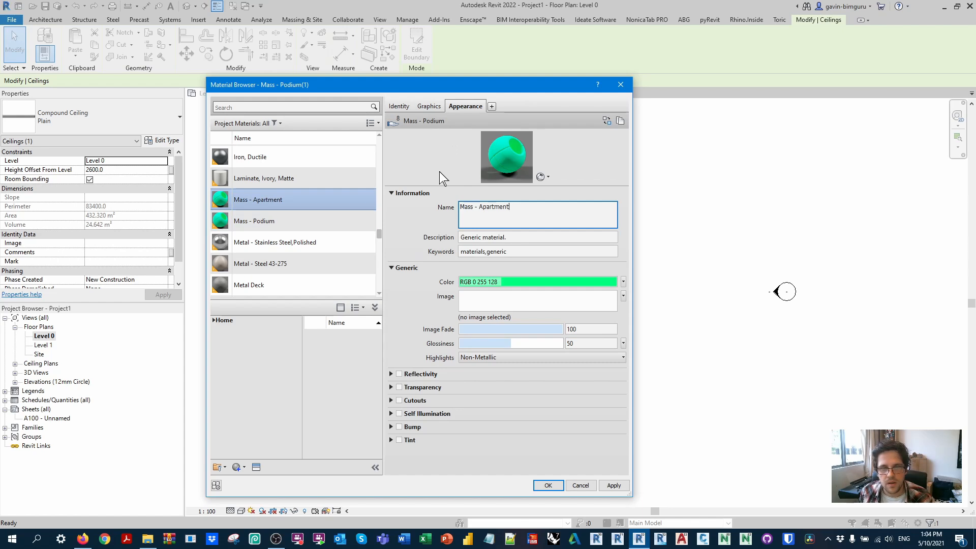
drag(519, 207, 482, 200)
text(Mass - Podiu)
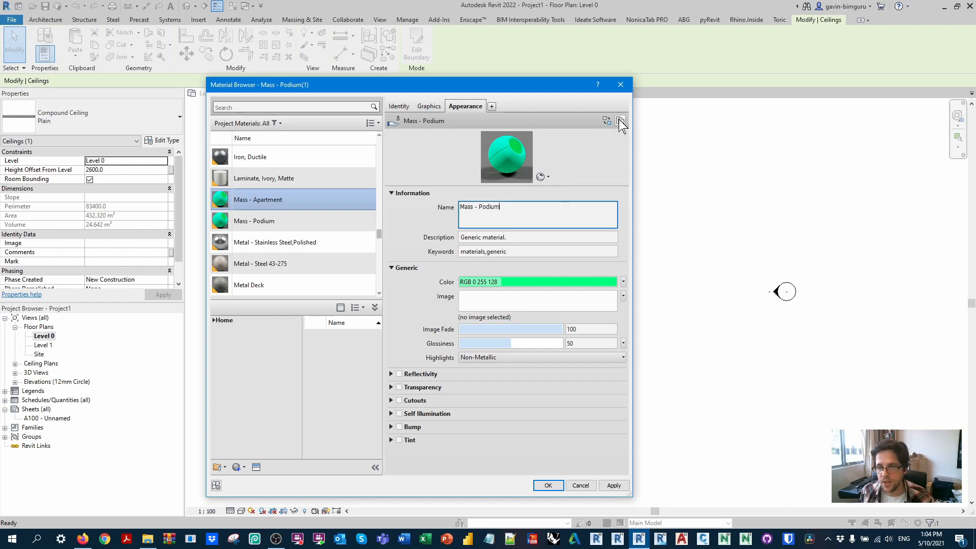
Step: Duplicate the appearance asset of Mass - Apartment, naming it Mass - Apartment, and set its color to RGB 255 255 128
click(619, 121)
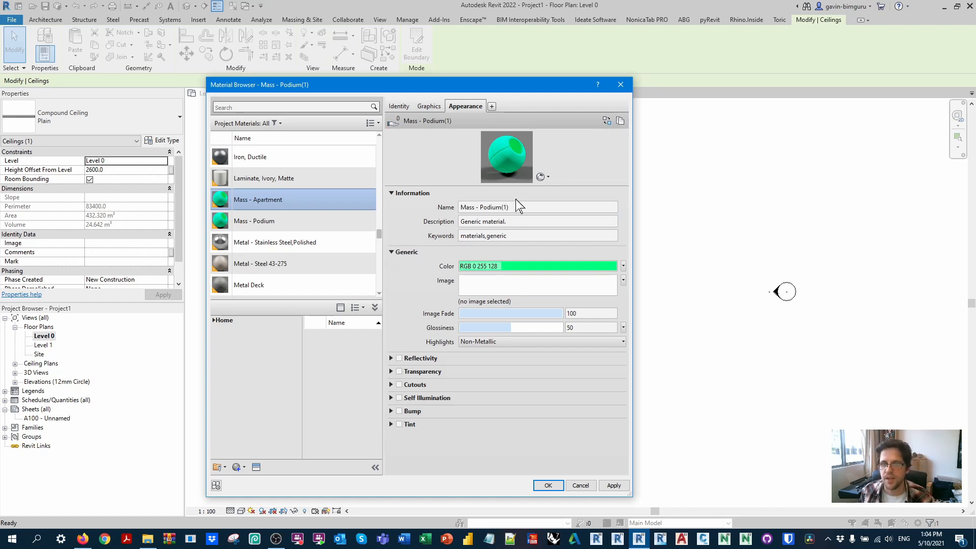
click(534, 266)
click(337, 225)
click(460, 381)
Step: Set the surface foreground pattern color of Mass - Apartment to RGB 255 255 128
click(428, 106)
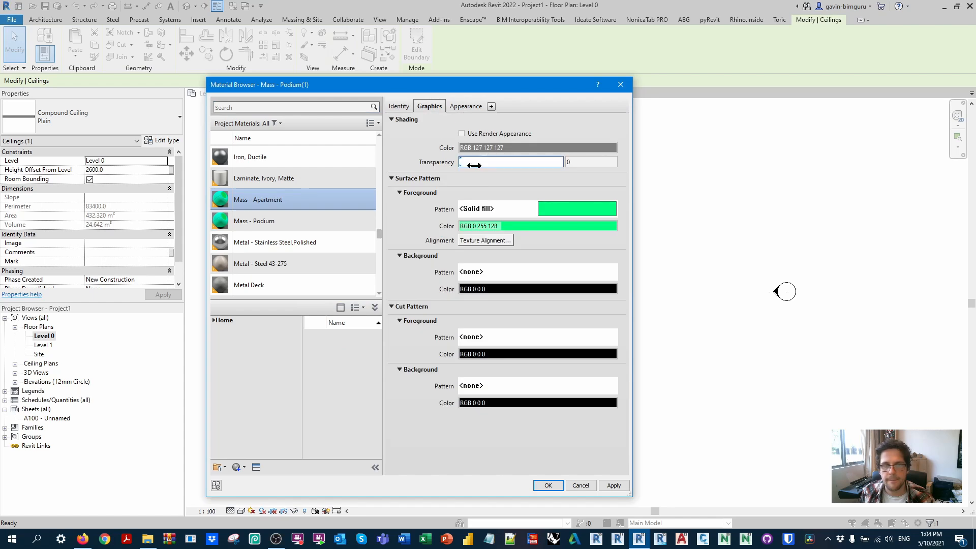
click(518, 212)
double_click(488, 228)
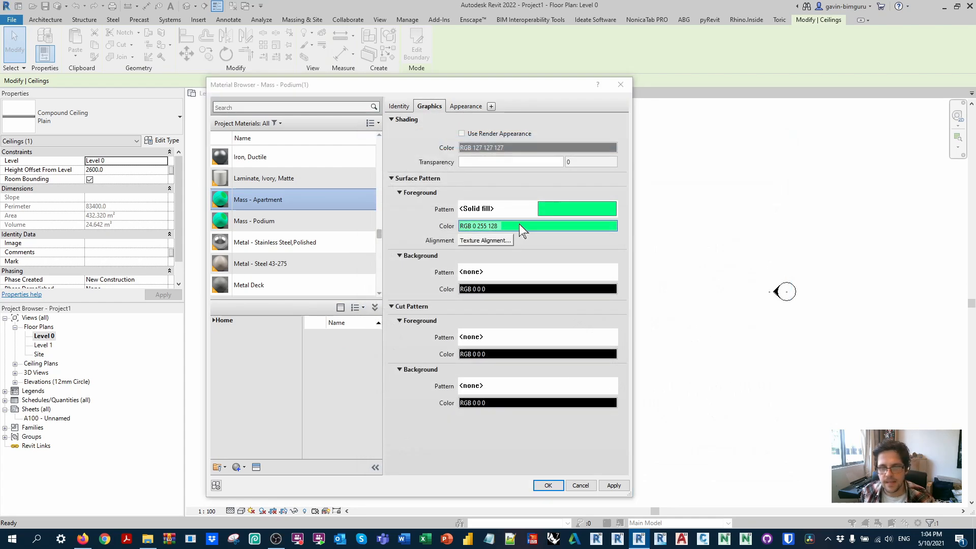
click(519, 225)
click(327, 229)
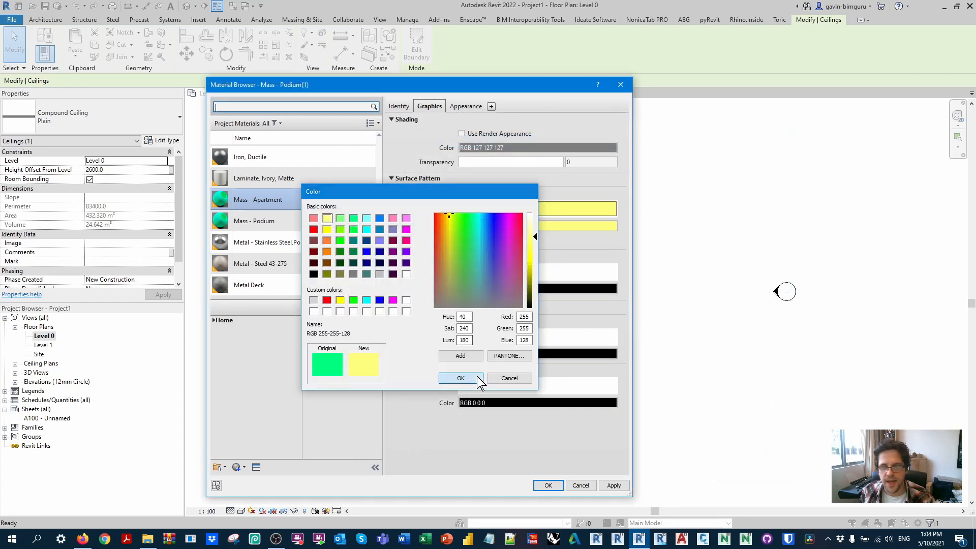
click(461, 377)
Step: Give Mass - Apartment a solid fill cut foreground pattern coloured RGB 255 255 128
click(492, 337)
click(452, 226)
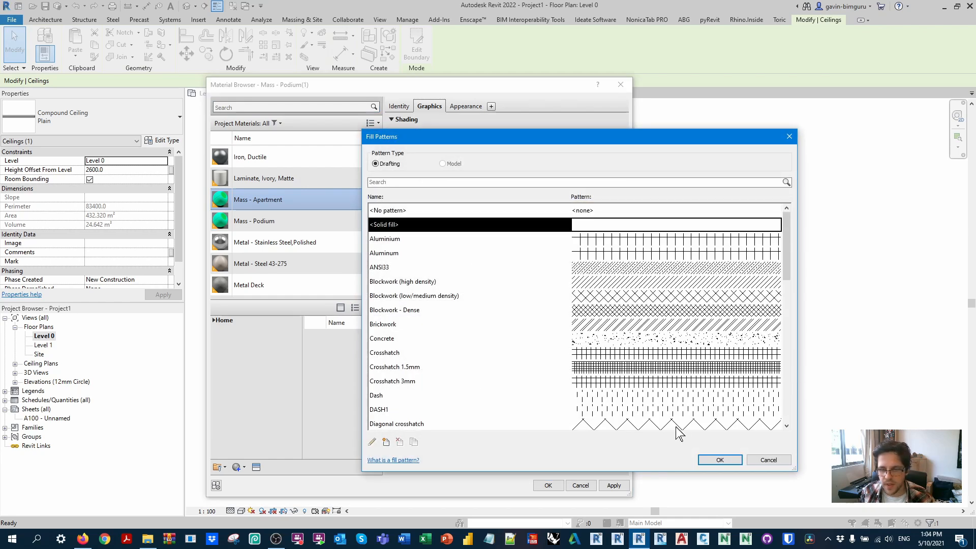
click(717, 455)
click(531, 353)
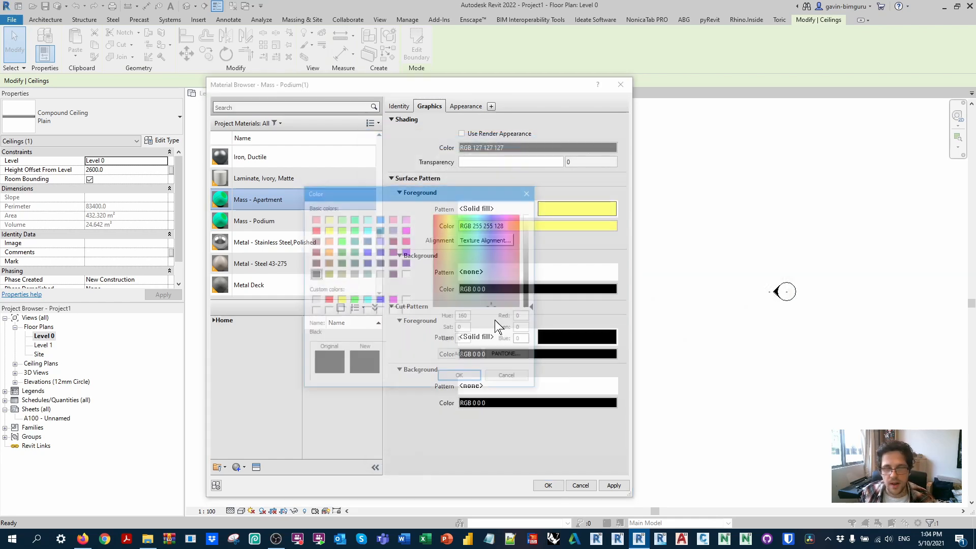
click(326, 218)
click(461, 377)
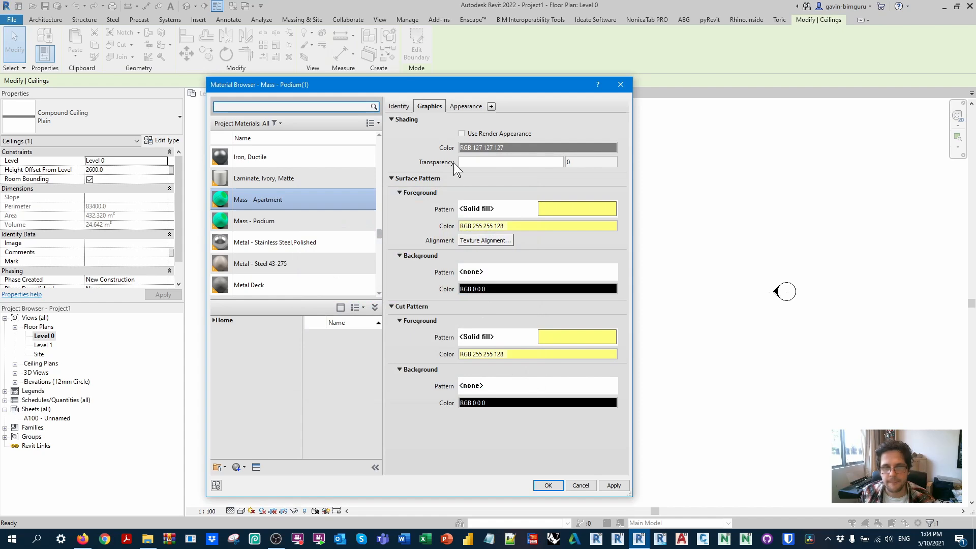
Step: Give Mass - Podium a solid fill cut foreground pattern coloured RGB 0 255 128
click(293, 225)
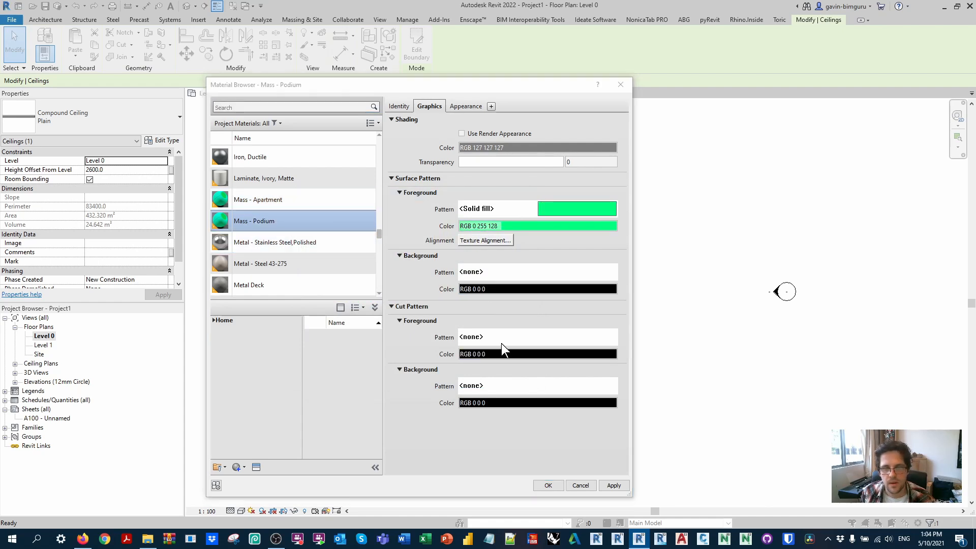
click(501, 337)
click(466, 227)
click(704, 461)
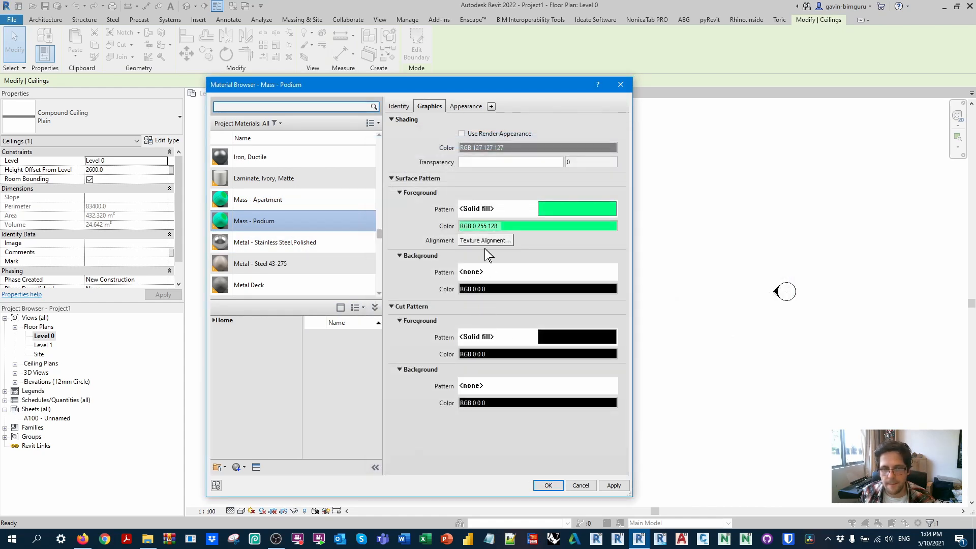
click(516, 354)
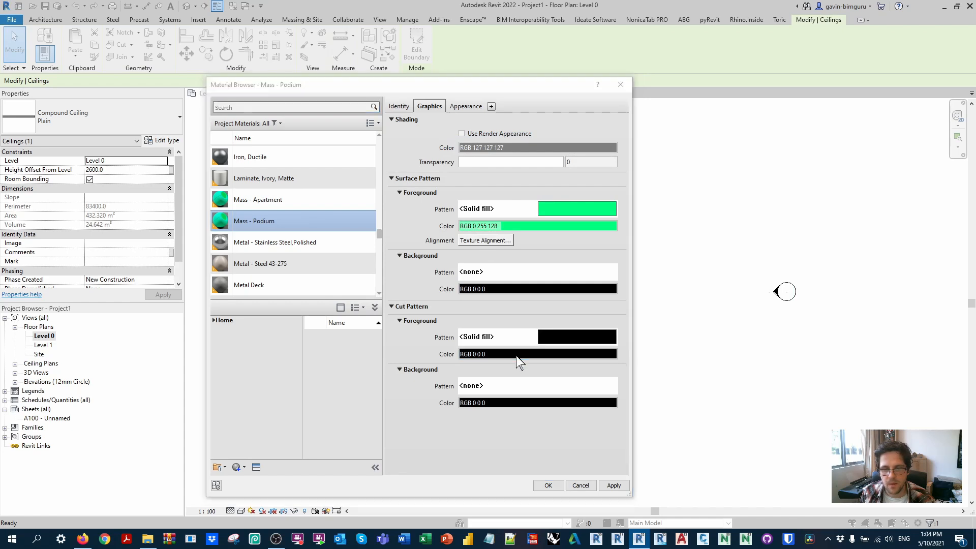
click(357, 220)
click(461, 378)
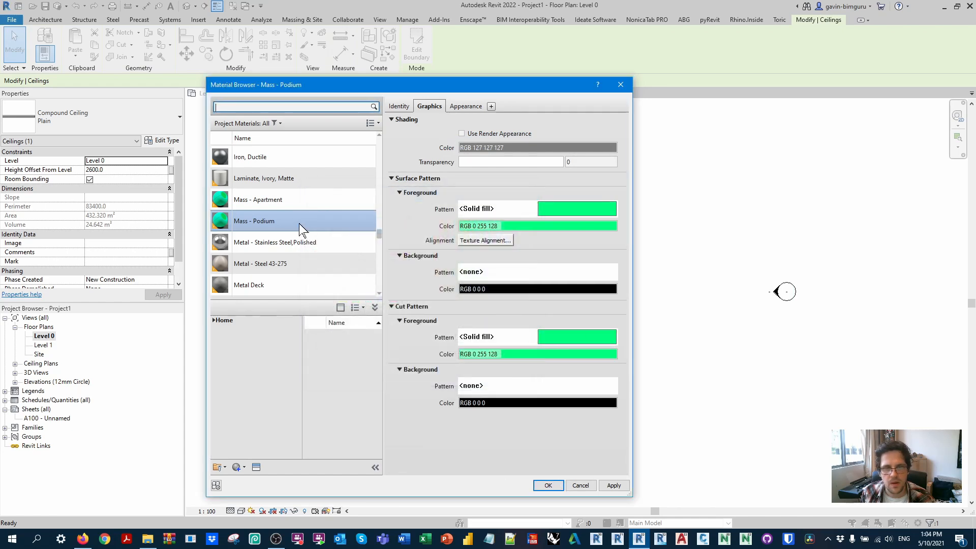
Step: Check the appearance of Mass - Apartment, then duplicate that material and name the copy Mass - Core
click(295, 202)
click(459, 107)
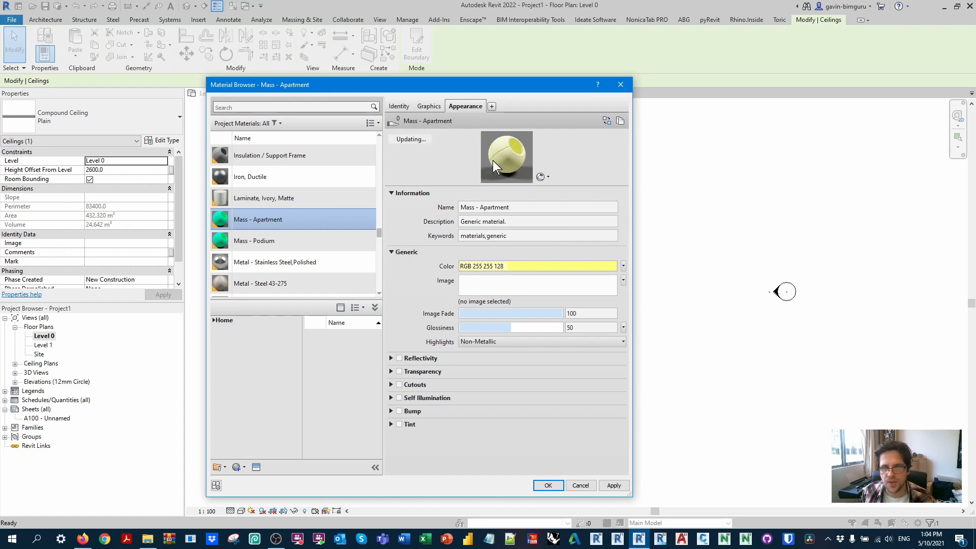
click(315, 241)
click(279, 220)
right_click(279, 221)
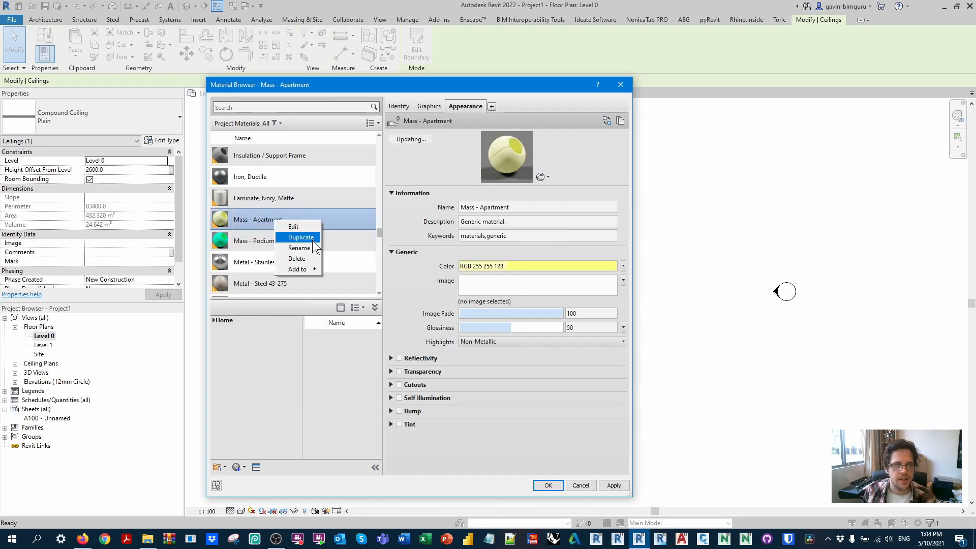
click(281, 239)
click(264, 219)
drag(252, 220, 324, 223)
text(Core)
key(Return)
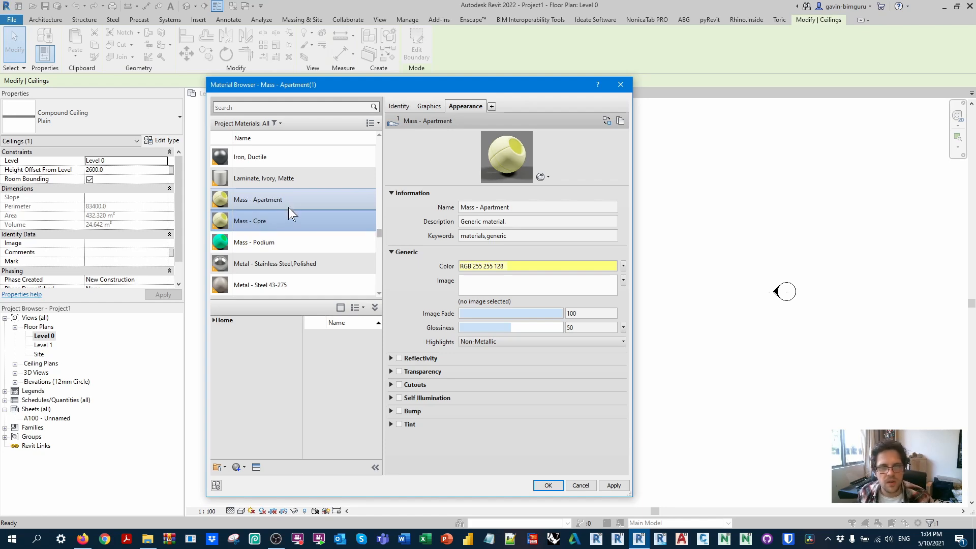
Step: Duplicate the appearance asset of Mass - Core, name it Mass - Core and set its color to RGB 192 192 192
right_click(280, 218)
click(303, 240)
key(ctrl+c)
click(620, 121)
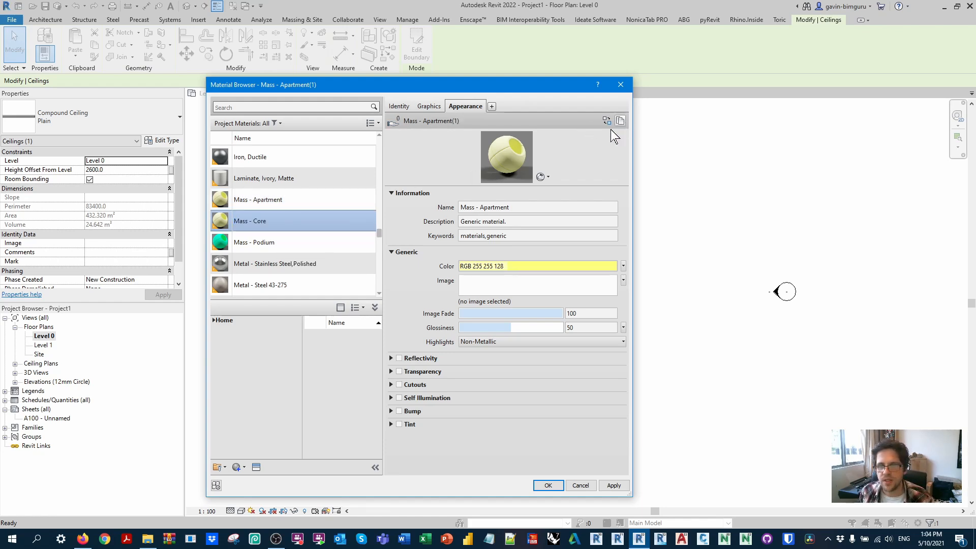
click(514, 207)
drag(526, 207, 376, 189)
key(ctrl+v)
click(498, 283)
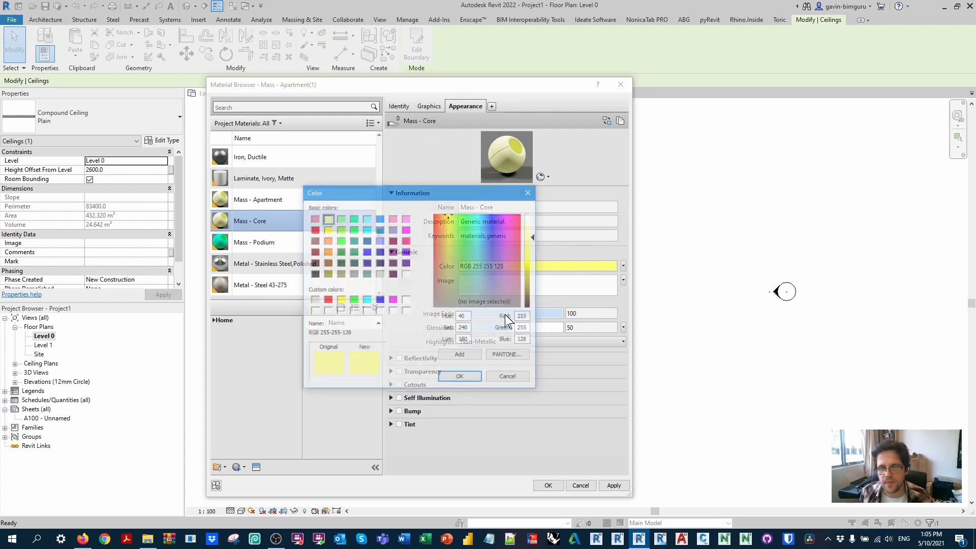
click(380, 274)
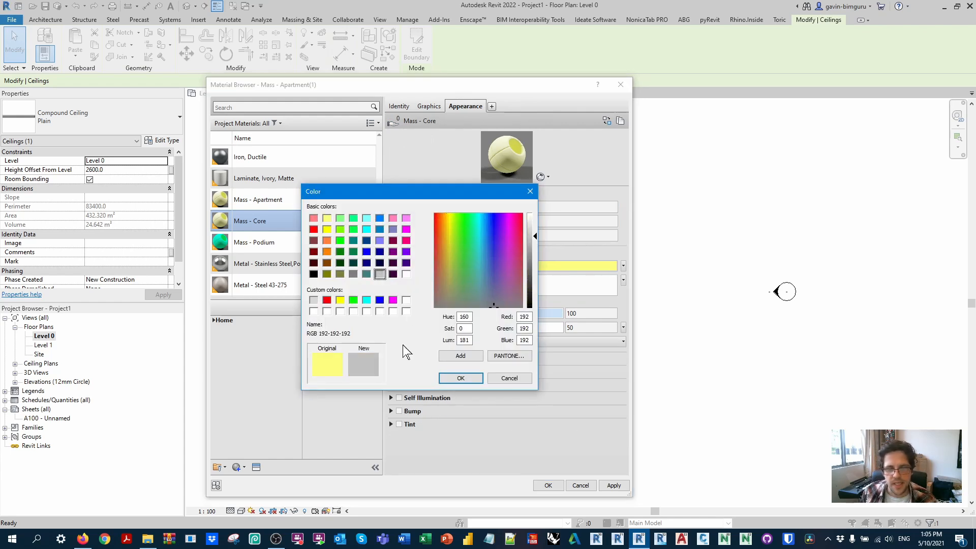
click(459, 379)
Step: Set the surface and cut foreground pattern colors of Mass - Core to RGB 192 192 192
click(429, 108)
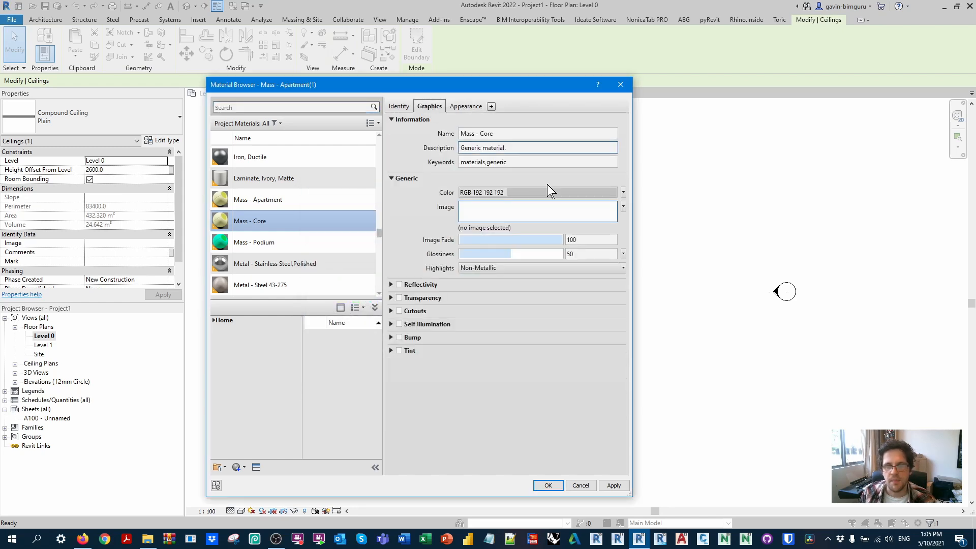
click(508, 227)
click(380, 274)
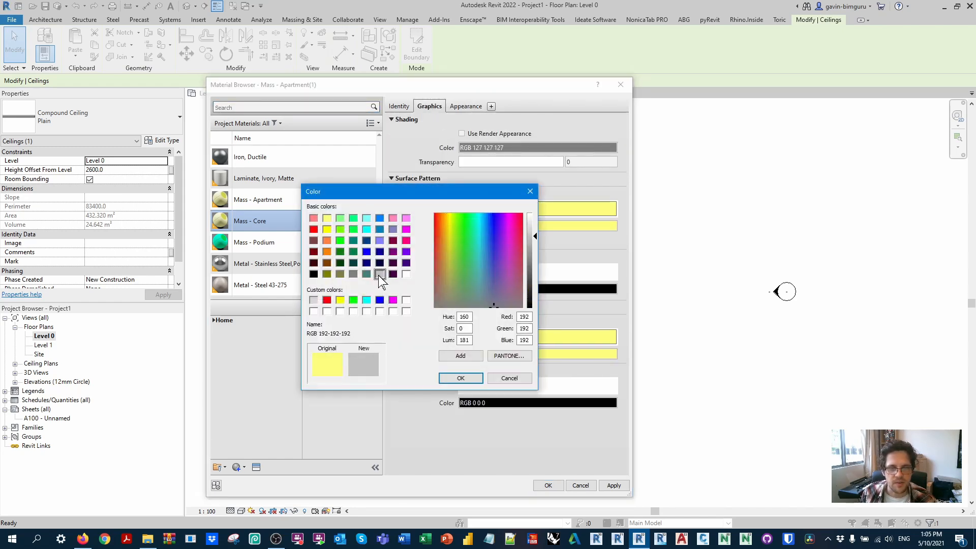
click(460, 379)
click(510, 354)
click(379, 274)
click(459, 375)
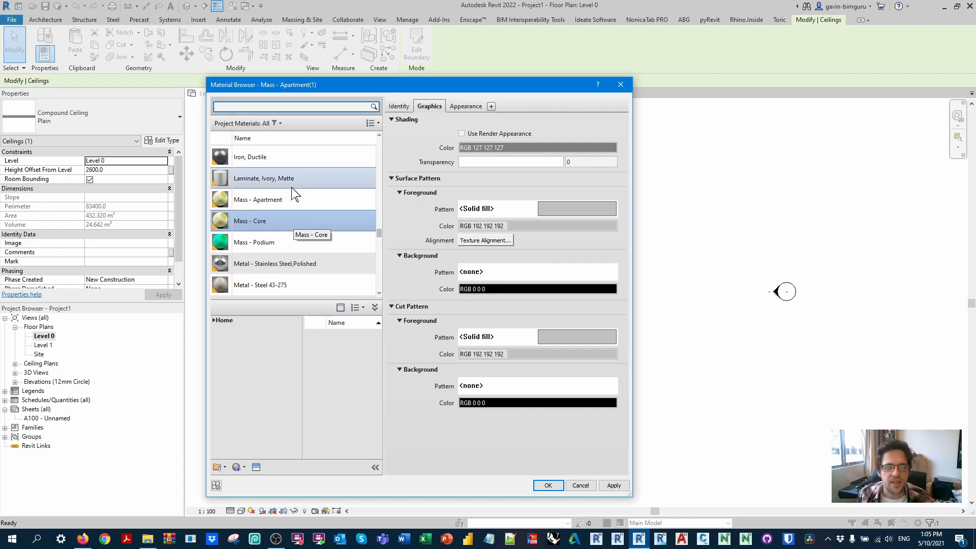
Step: Check the appearance of Mass - Core, then assign the Mass - Podium material to the ceiling type's structure layer
click(297, 203)
click(296, 220)
click(454, 106)
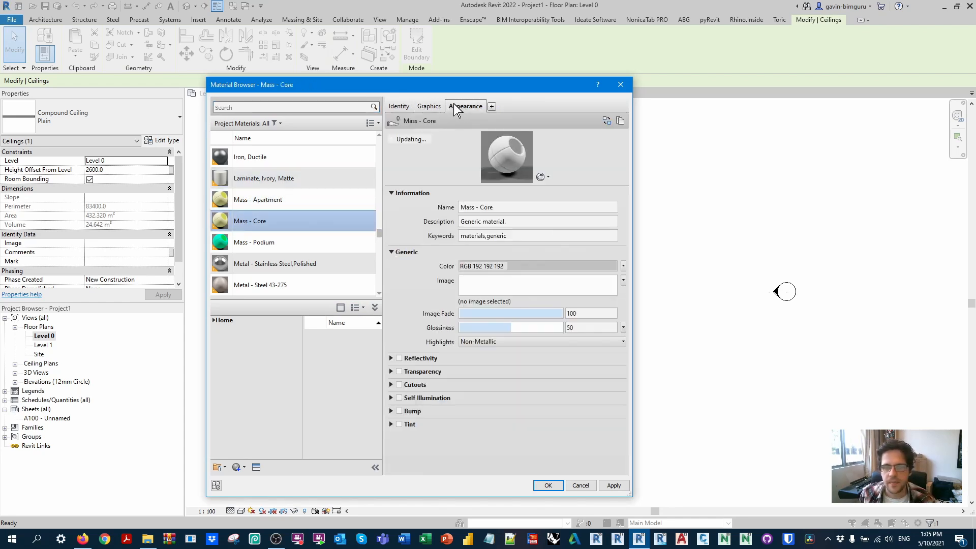
click(297, 238)
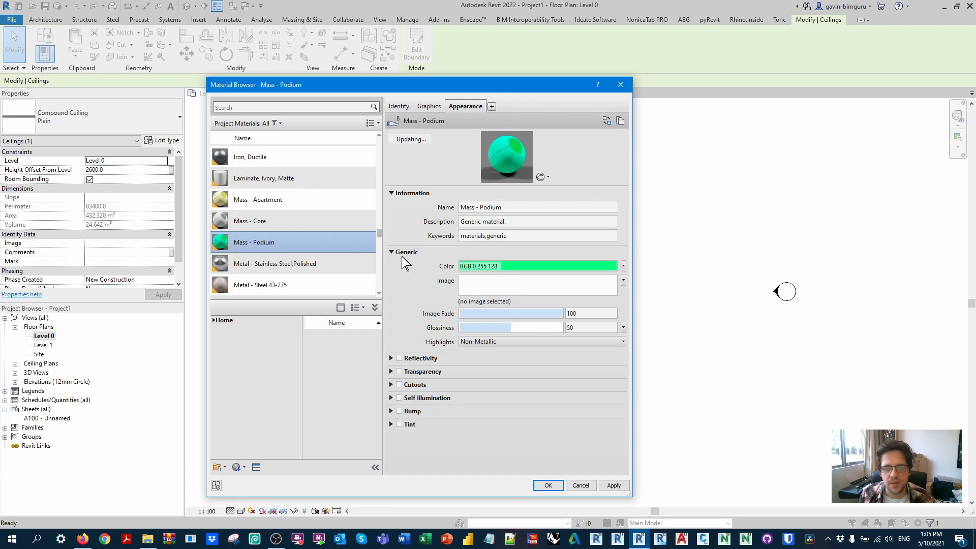
key(Escape)
click(349, 383)
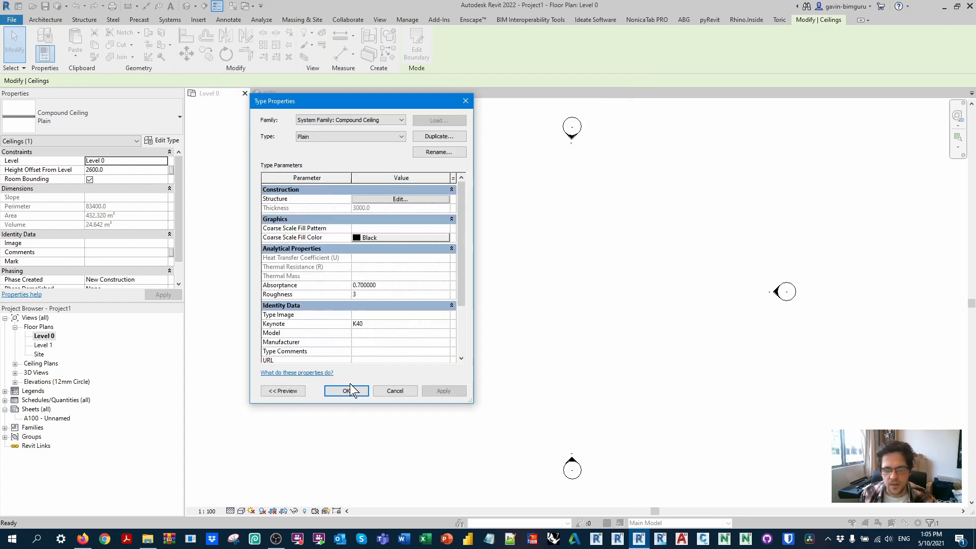
Step: Rename the Plain ceiling type as Podium 6m and set its structure layer thickness to 6000 mm
click(436, 152)
text(Podium)
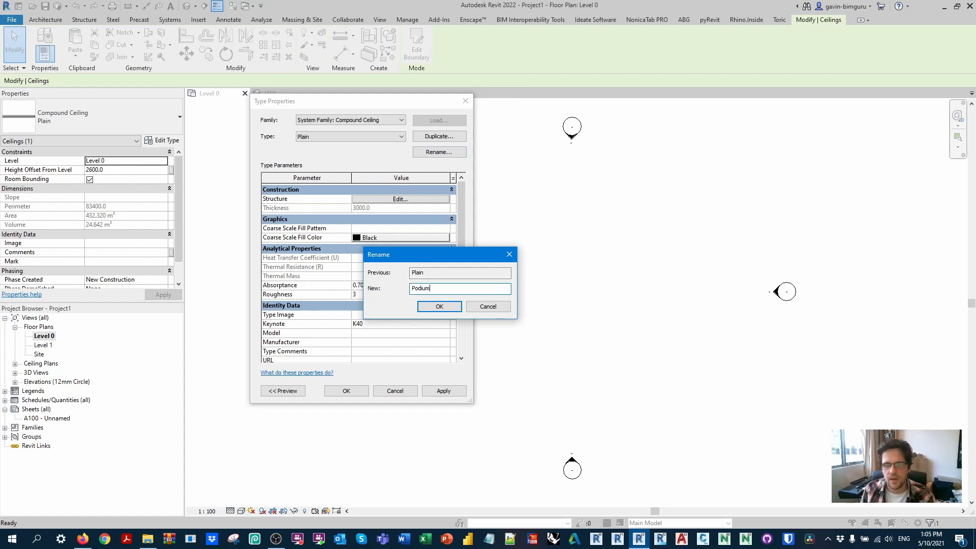
text( 6m)
key(Return)
click(401, 198)
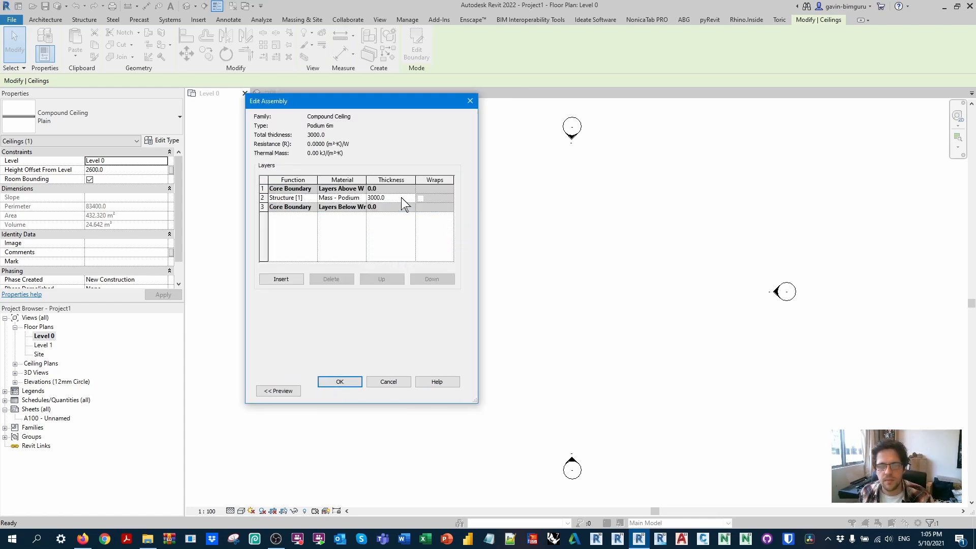
click(340, 382)
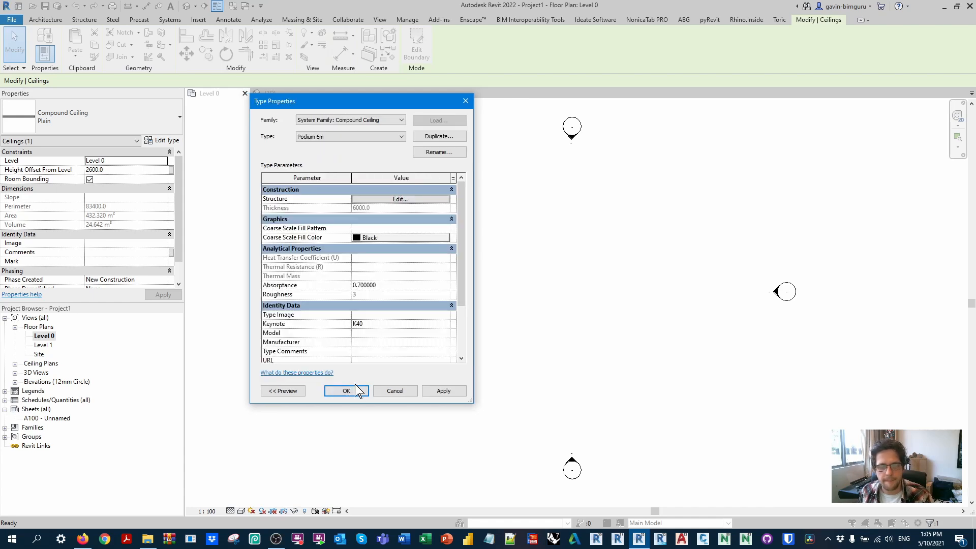
click(348, 390)
click(355, 398)
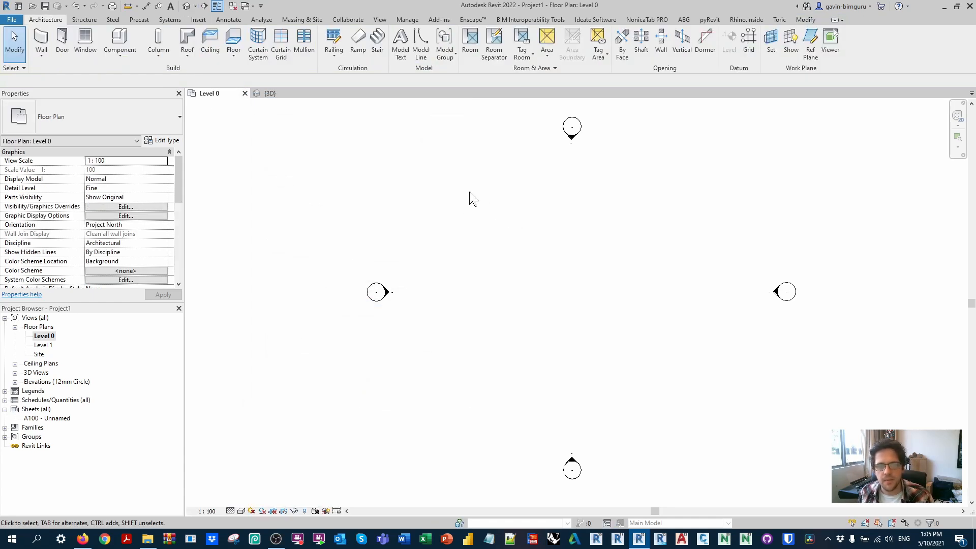
Step: In the 3D view, set the podium ceiling's height offset from Level 0 to 0
click(187, 6)
click(570, 366)
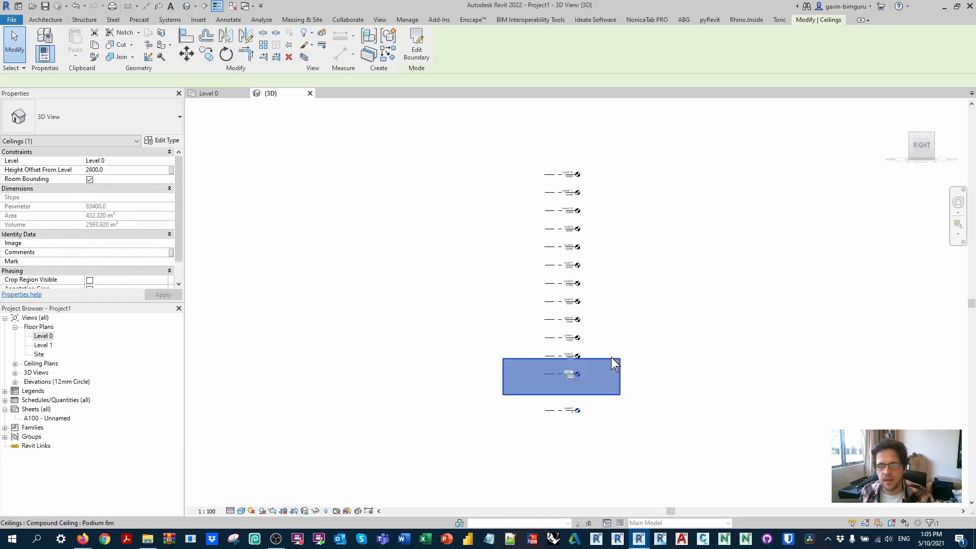
click(136, 169)
text(0)
scroll(534, 272, up, 2)
shift+middle_drag(552, 233, 704, 345)
Step: Open the Level 1 floor plan and start a sketched ceiling there with a height offset of 0
click(208, 94)
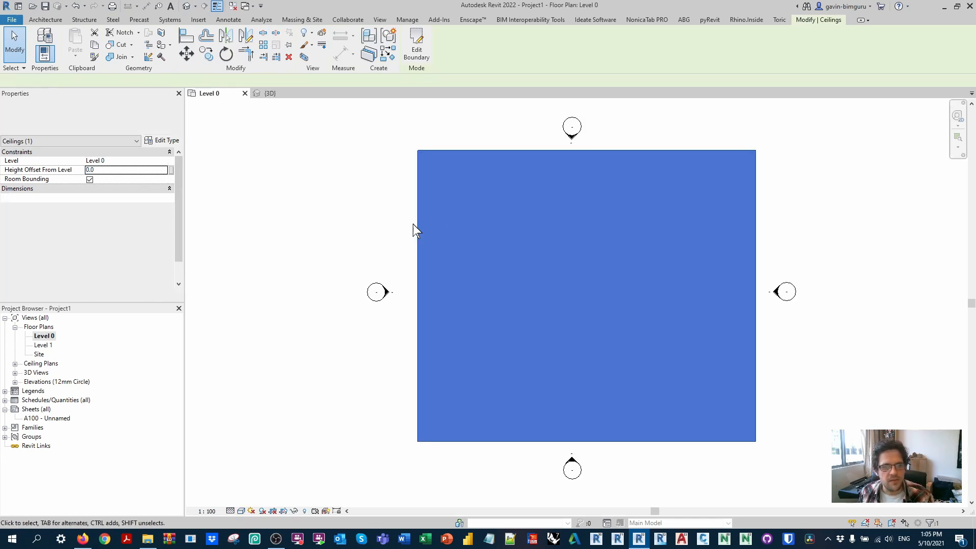
double_click(42, 345)
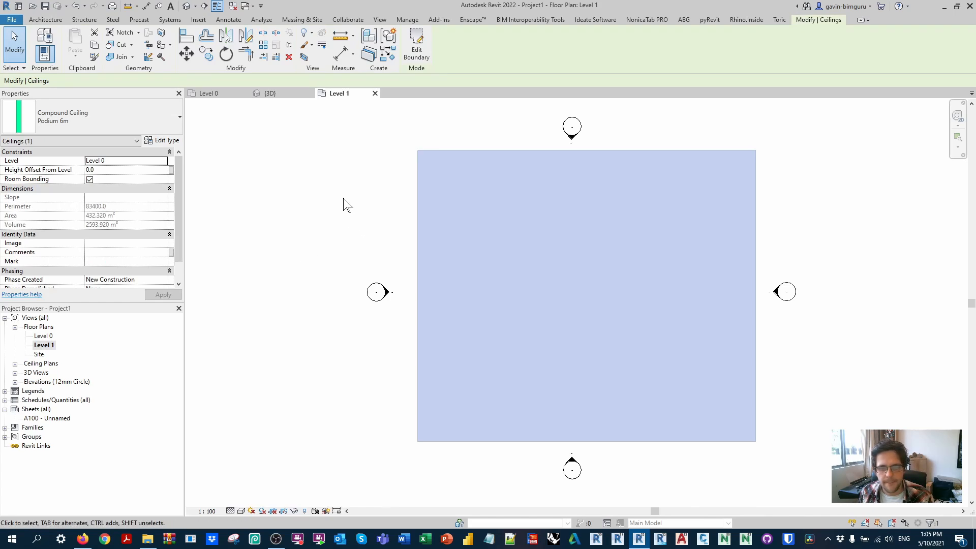
click(353, 167)
scroll(168, 250, down, 3)
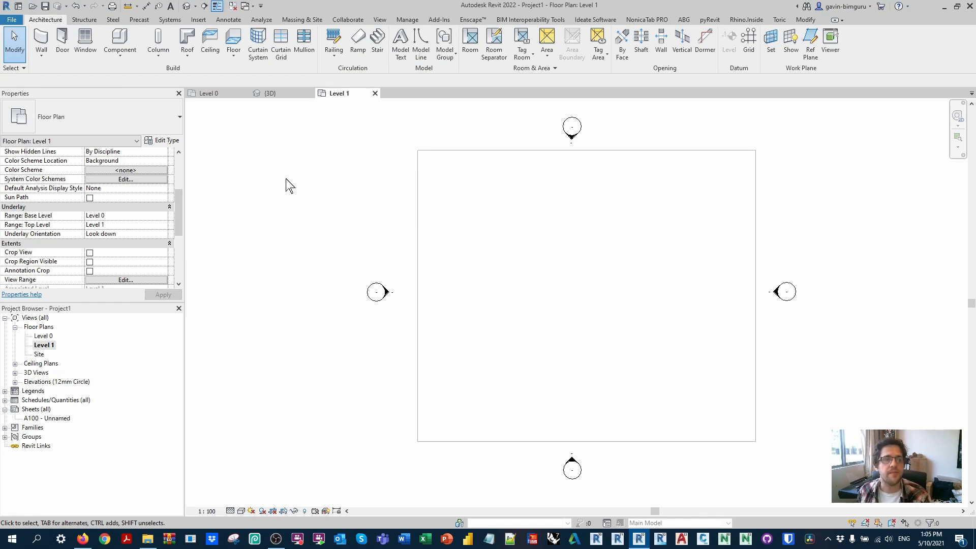
click(210, 40)
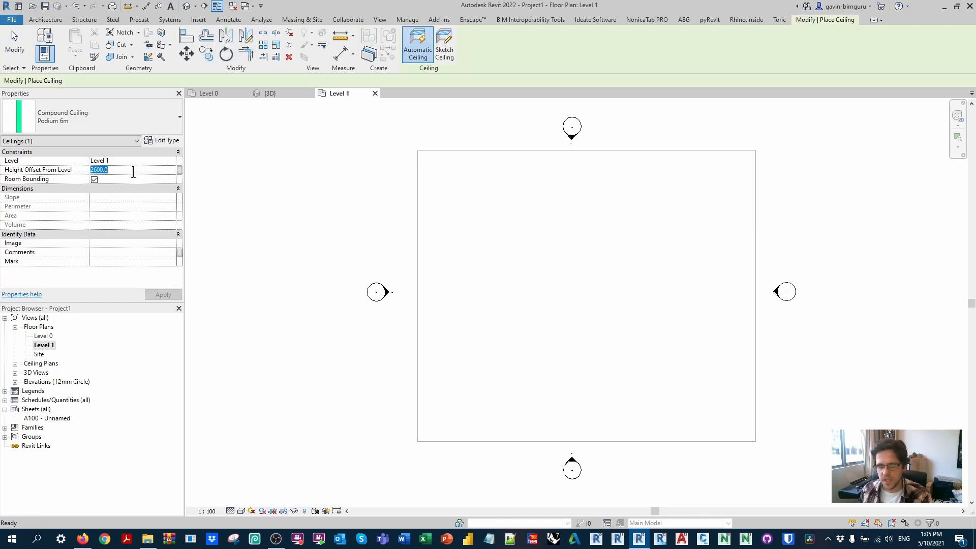
click(444, 45)
click(153, 122)
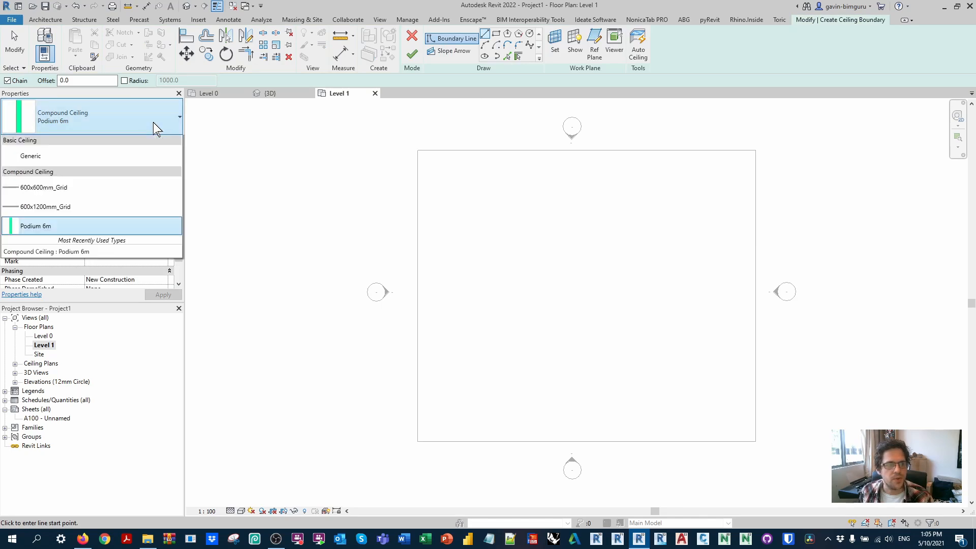
click(64, 239)
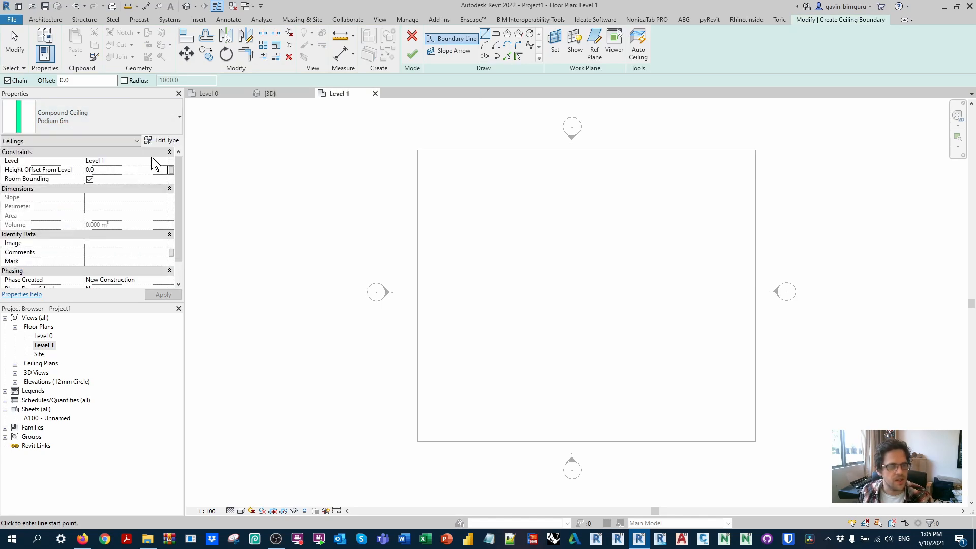
Step: Duplicate the Podium 6m ceiling type and name the copy Apartment 3m
click(161, 141)
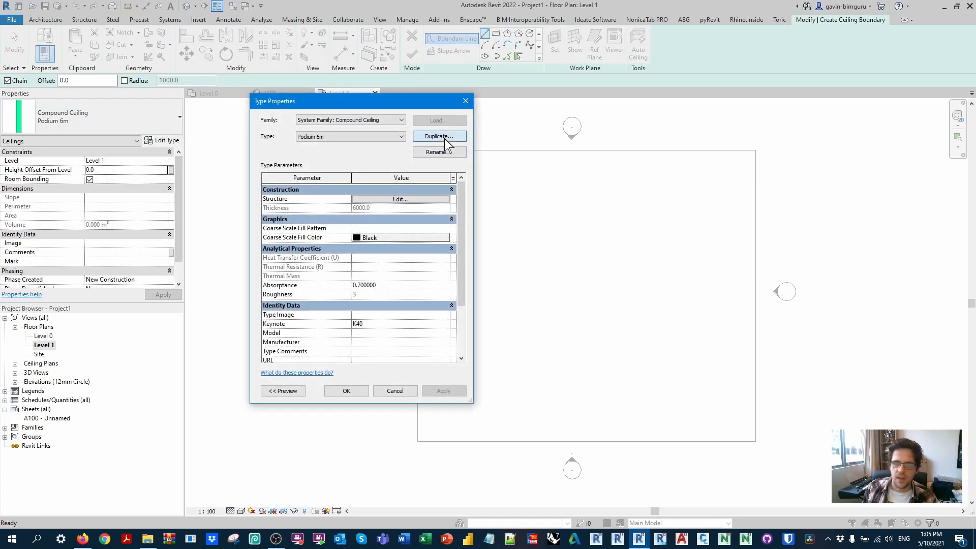
click(445, 136)
text(Apartment)
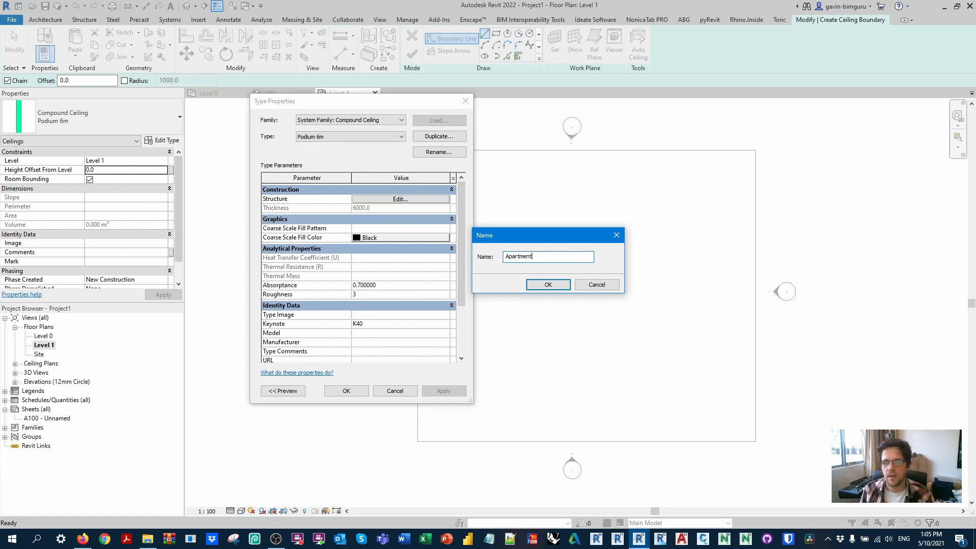
text( 3m)
key(Return)
Step: Give the Apartment 3m type's structure layer the Mass - Apartment material and a thickness of 3000 mm
click(392, 201)
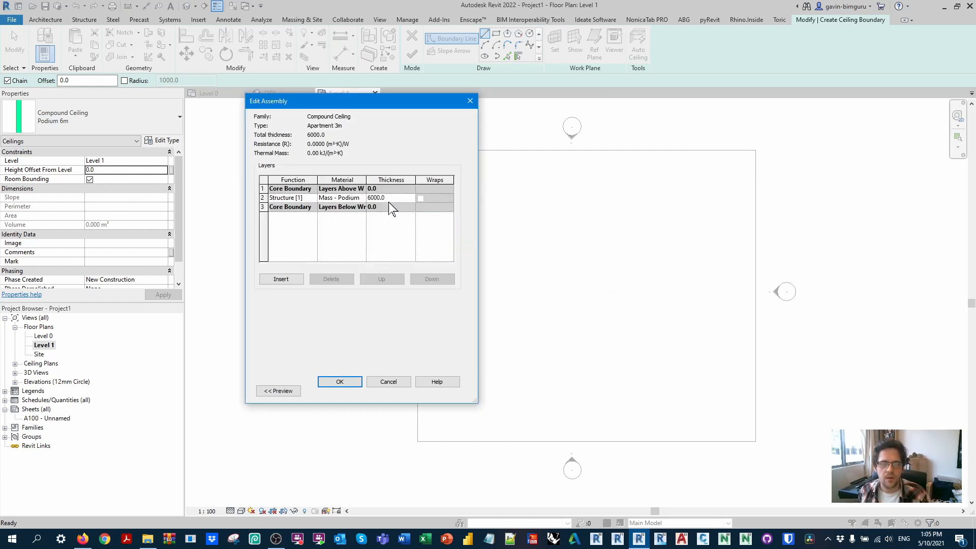
double_click(361, 199)
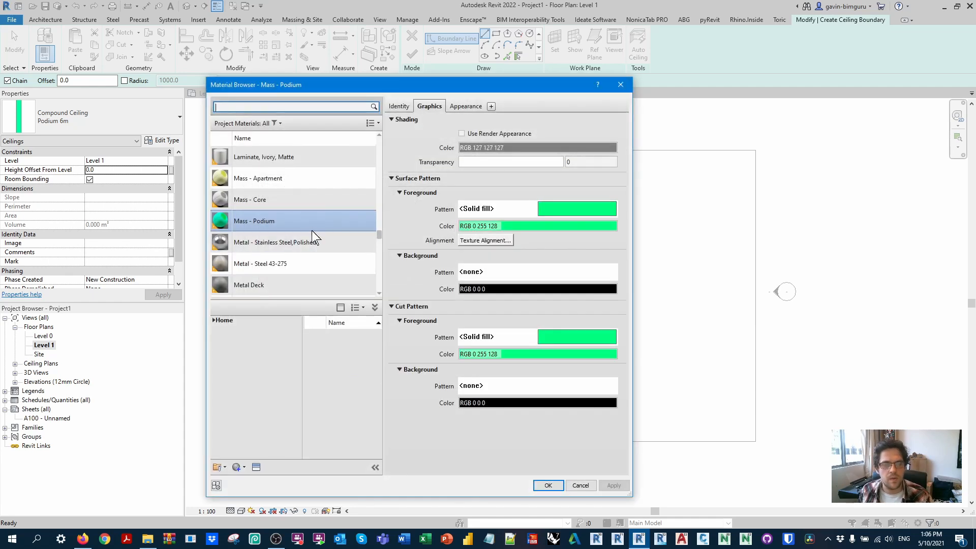
double_click(302, 183)
click(343, 383)
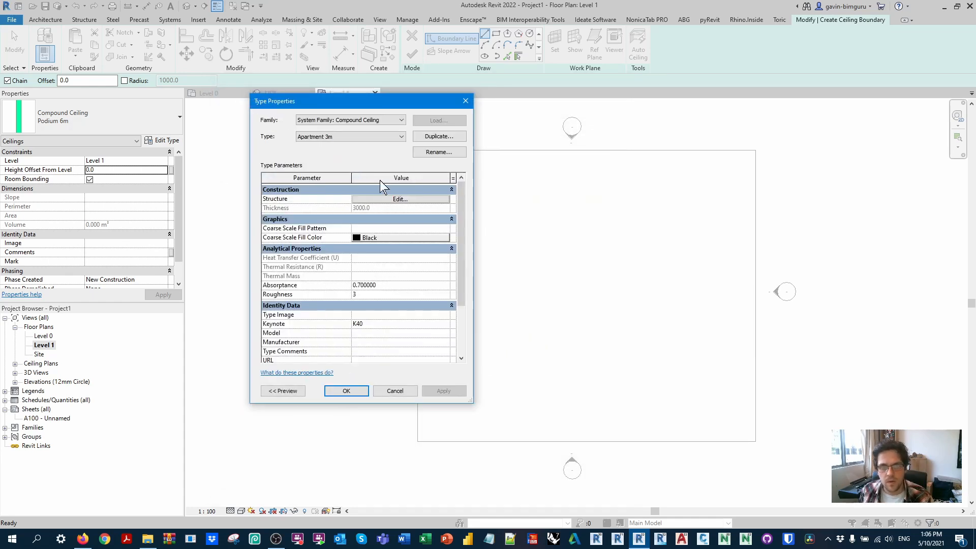
click(346, 391)
Step: Sketch a rectangular apartment ceiling about 8300 by 8000 mm from the podium's upper-left corner and finish it
click(495, 33)
click(417, 151)
click(543, 271)
click(411, 53)
Step: Copy the apartment ceiling twice along the podium's upper edge at 8300 mm spacing
key(c)
key(o)
click(418, 151)
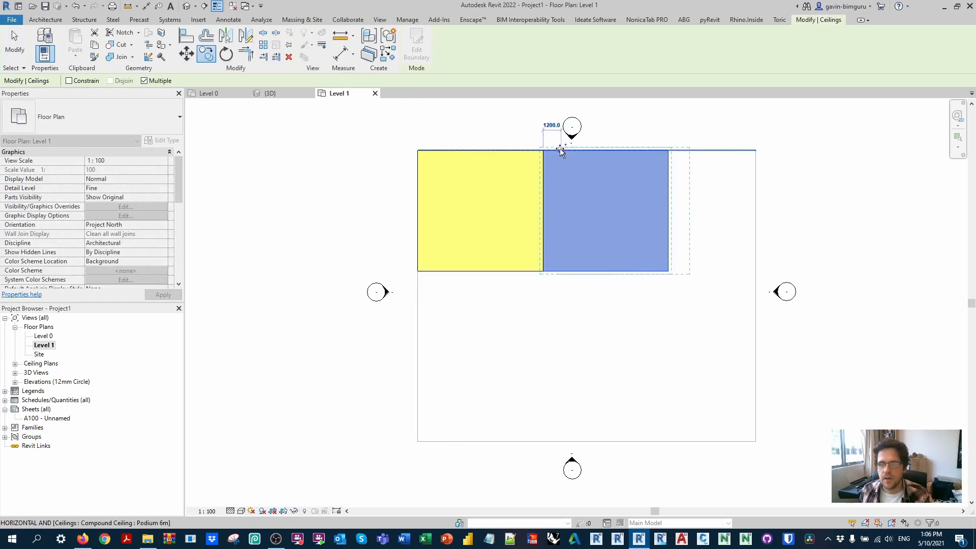
click(670, 153)
key(Escape)
Step: Edit the third apartment's boundary so its outer side lines up with the podium's right edge
double_click(794, 189)
drag(793, 191, 757, 183)
click(411, 52)
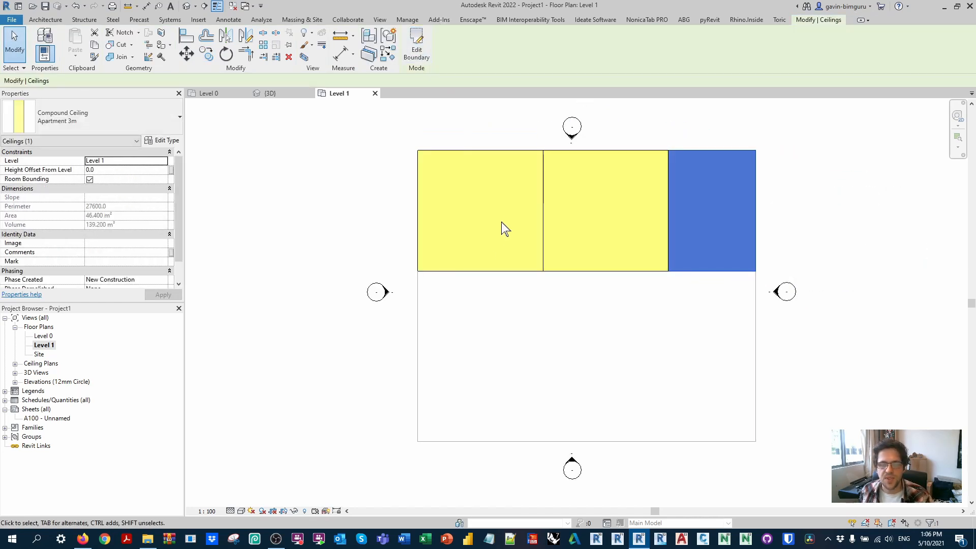
Step: Copy the first apartment ceiling 8000 mm straight down, directly below the original
click(483, 271)
key(c)
key(o)
click(419, 151)
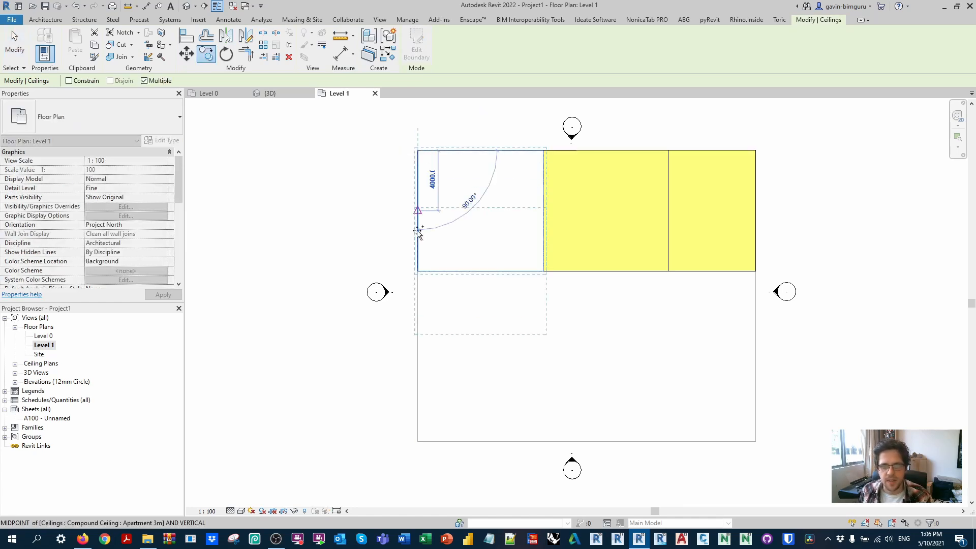
click(417, 270)
key(Escape)
Step: Open the lower copy's boundary and stretch its right side to the podium's right edge
double_click(542, 305)
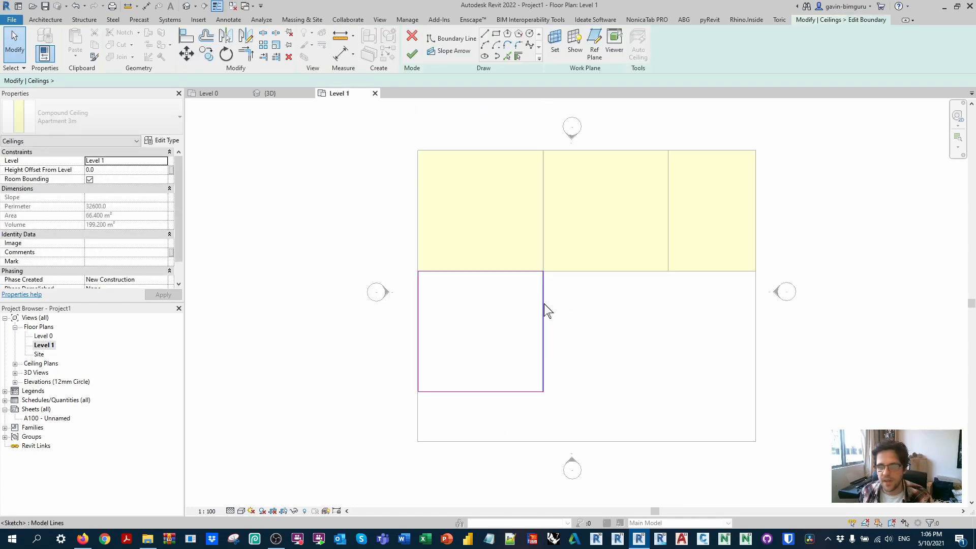
click(544, 304)
drag(543, 304, 757, 286)
Step: Set the depth of the stretched boundary to 1800 mm to form a corridor strip
click(688, 391)
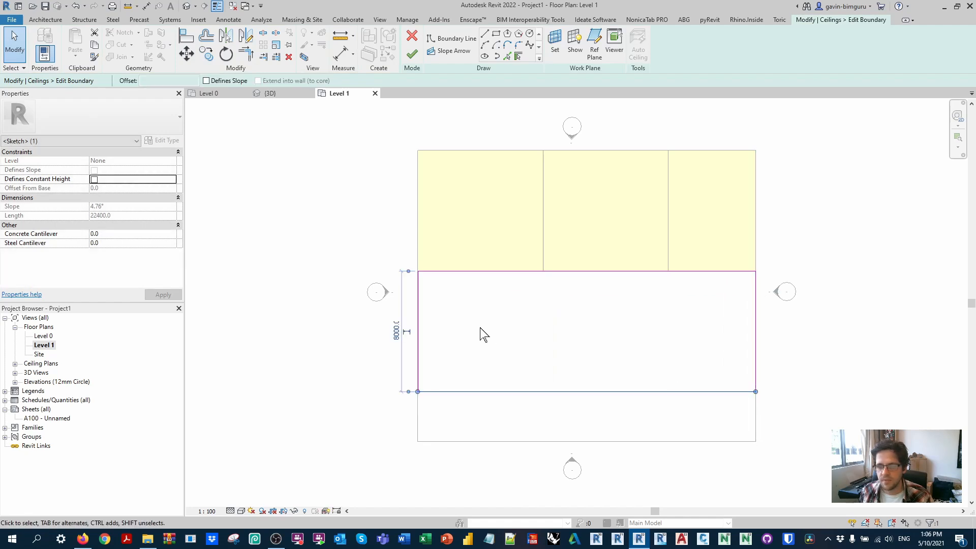
click(402, 332)
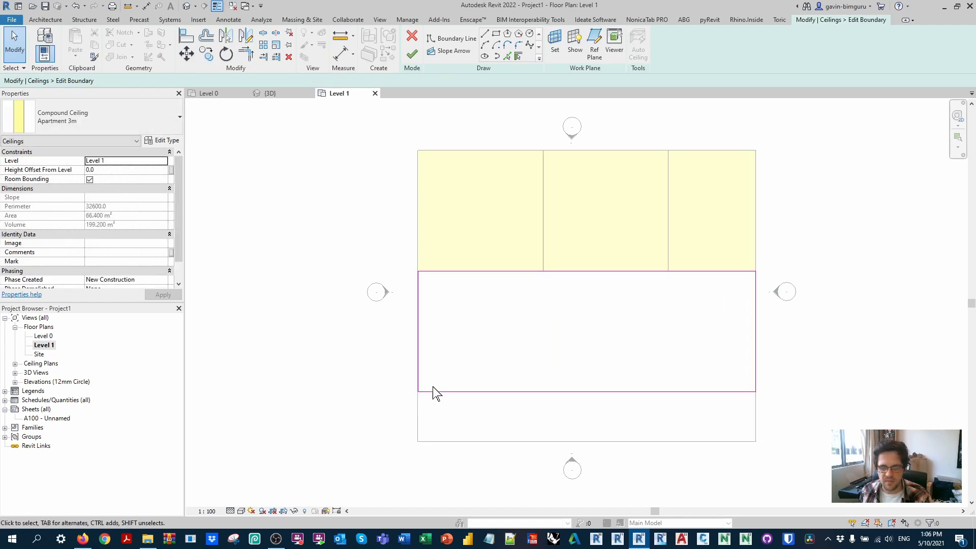
click(436, 391)
click(395, 323)
text(1800)
key(Return)
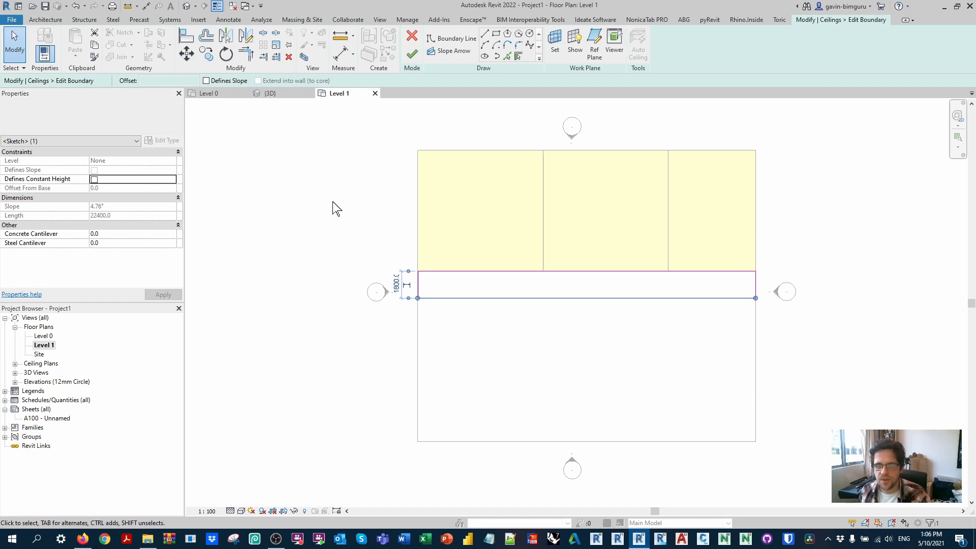
click(333, 208)
Step: Draw boundary lines for a core block projecting below the corridor strip, matching the middle apartment's width
click(452, 38)
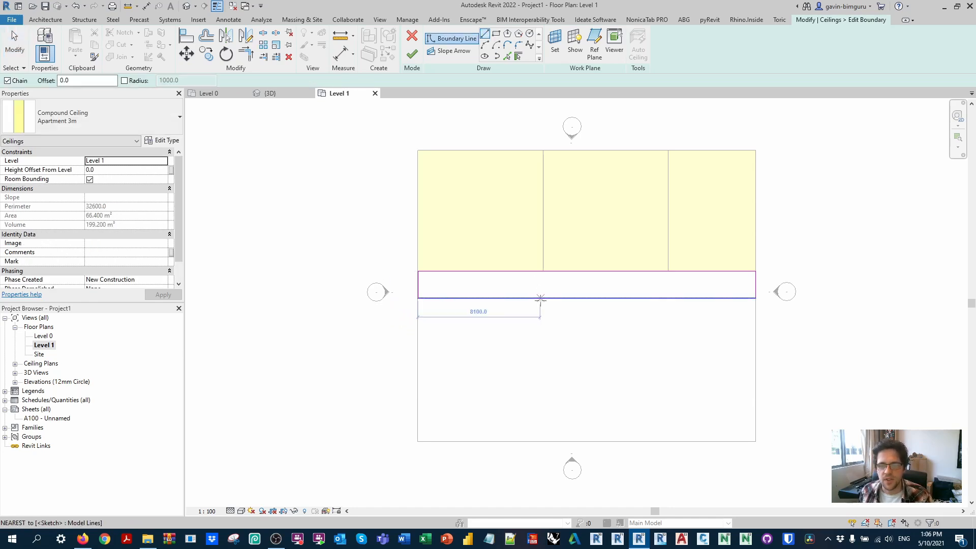
click(542, 271)
click(543, 348)
click(667, 348)
key(Escape)
key(Escape)
Step: Split the corridor's lower boundary line, trim it to both sides of the core block and finish the ceiling
key(l)
click(653, 298)
key(t)
key(r)
click(668, 305)
click(669, 299)
click(543, 308)
click(536, 303)
click(412, 53)
Step: Duplicate the Apartment 3m type for the corridor and core ceiling and name it Core 3m
click(109, 114)
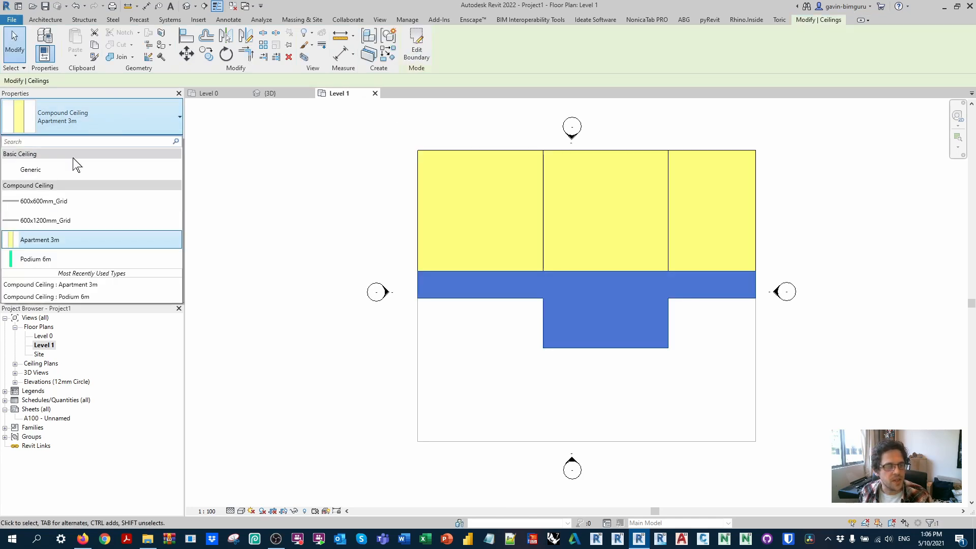
click(74, 239)
click(162, 140)
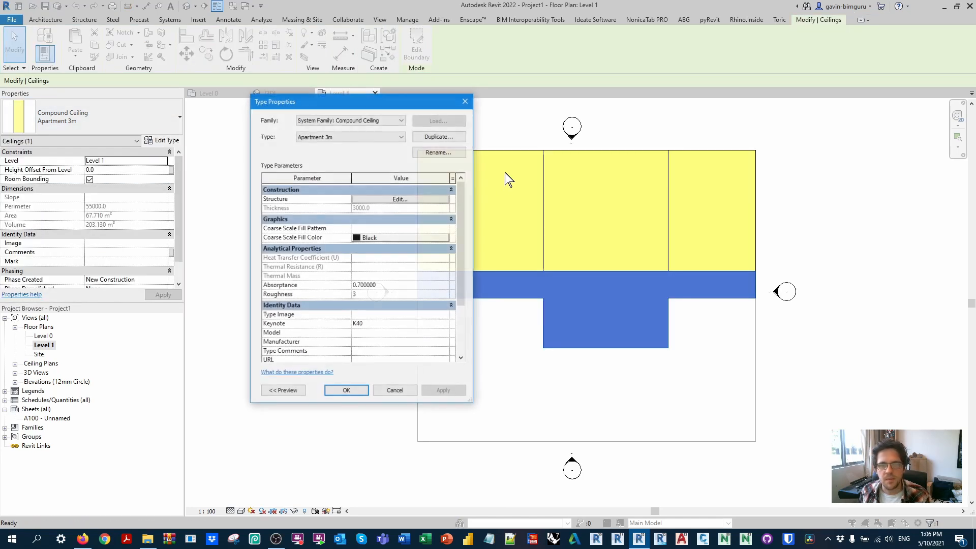
click(438, 136)
text(Cpr)
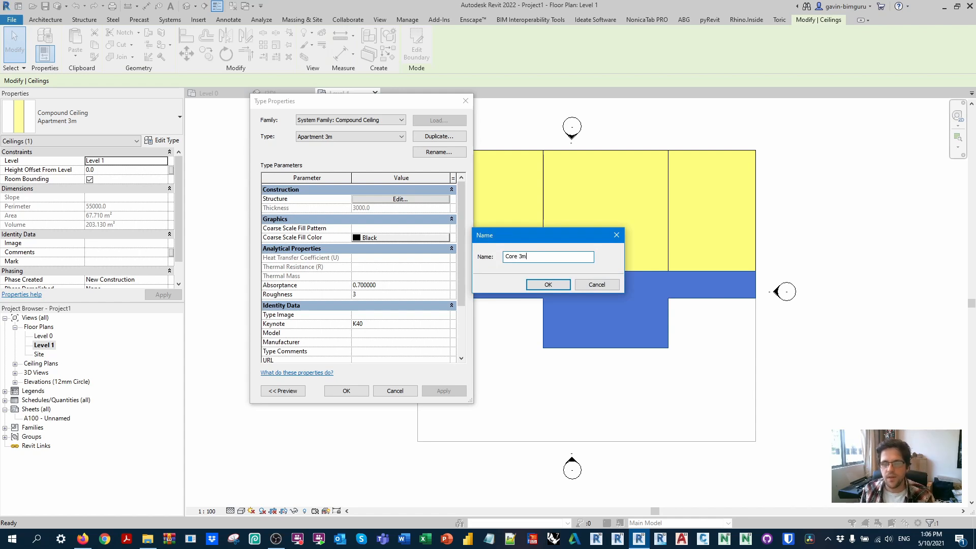
key(Return)
Step: Assign the Mass - Core material to the Core 3m type's structure layer and apply the type to the corridor and core ceiling
click(421, 199)
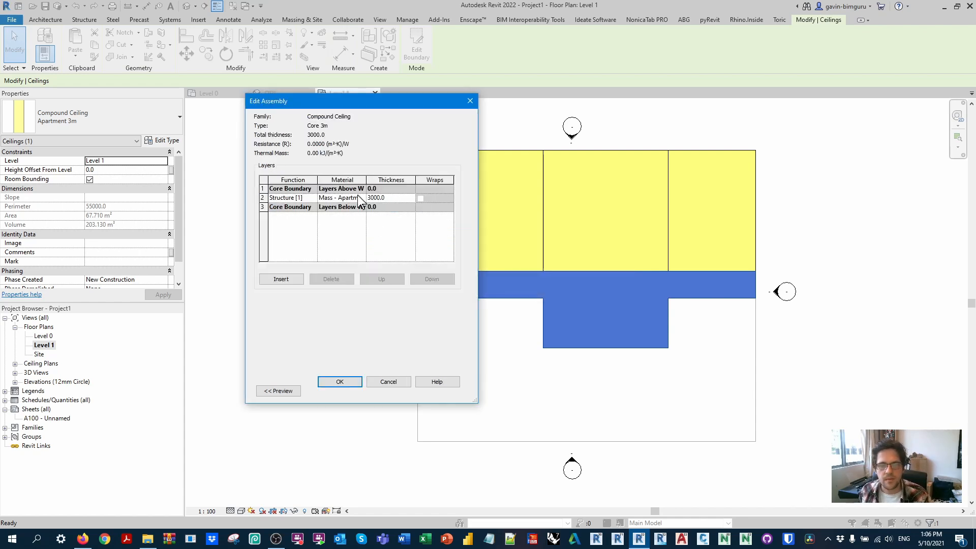
click(362, 198)
double_click(283, 238)
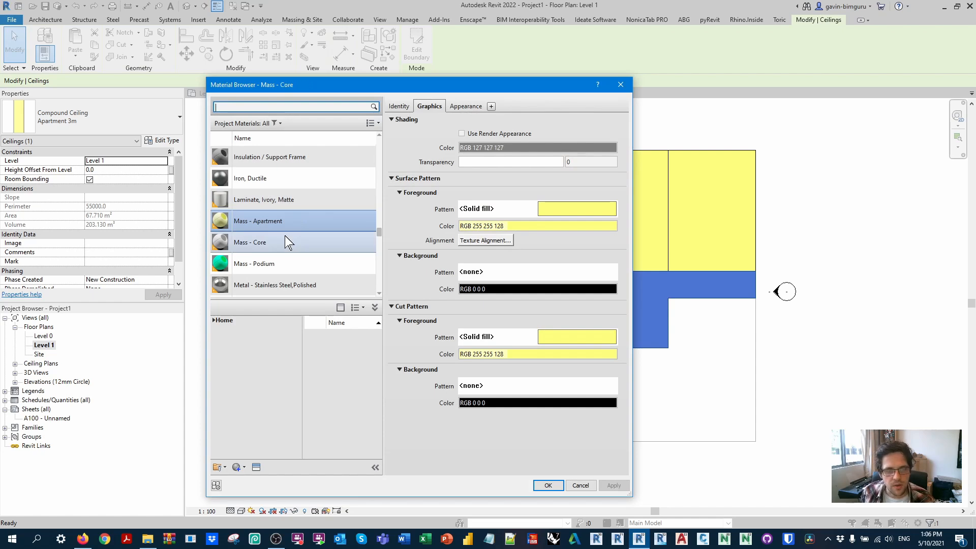
click(339, 381)
click(348, 392)
click(473, 318)
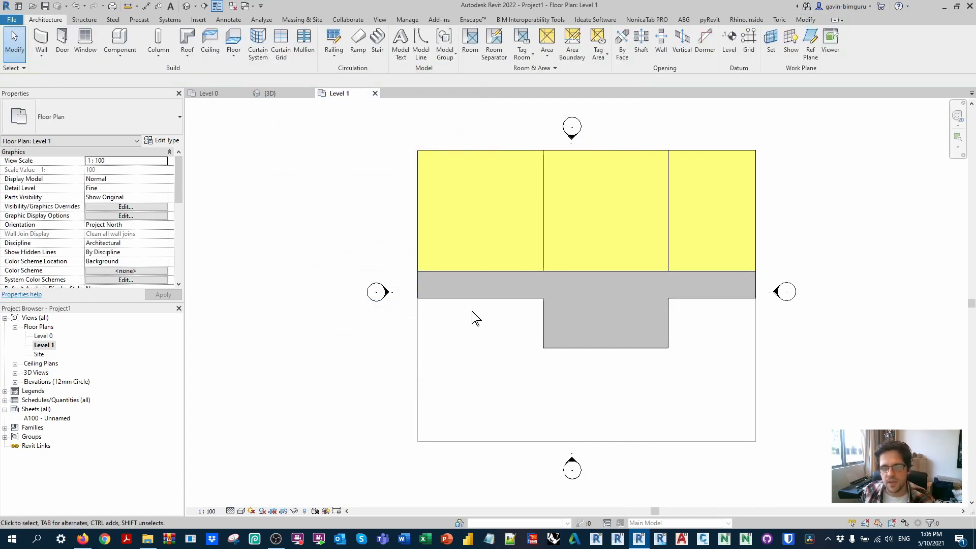
Step: Copy the upper-left apartment ceiling so its top-left corner meets the corridor strip's lower-left corner
click(422, 178)
key(c)
key(o)
click(418, 151)
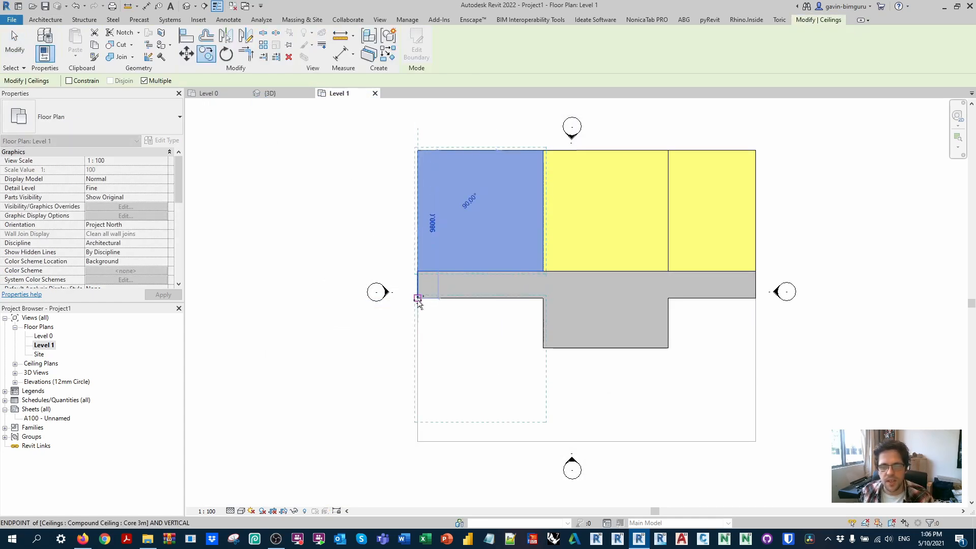
click(417, 298)
key(Escape)
Step: Edit the copied apartment's boundary and stretch its lower edge to the podium outline
double_click(488, 420)
click(497, 420)
drag(497, 419, 507, 442)
Step: Draw boundary lines from the core block's lower-left corner along its underside to the midpoint, and straight down to the podium outline
click(454, 40)
click(543, 348)
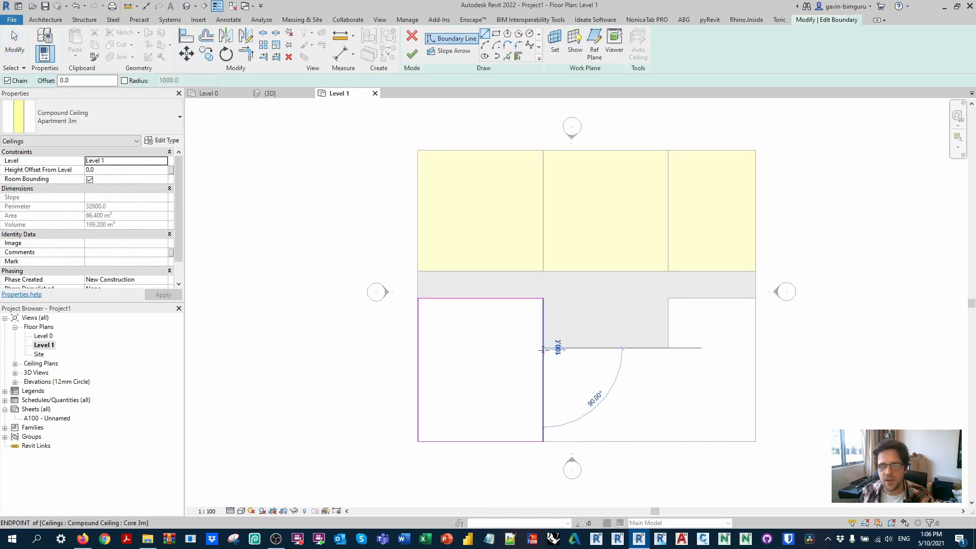
click(602, 347)
click(601, 441)
key(Escape)
key(Escape)
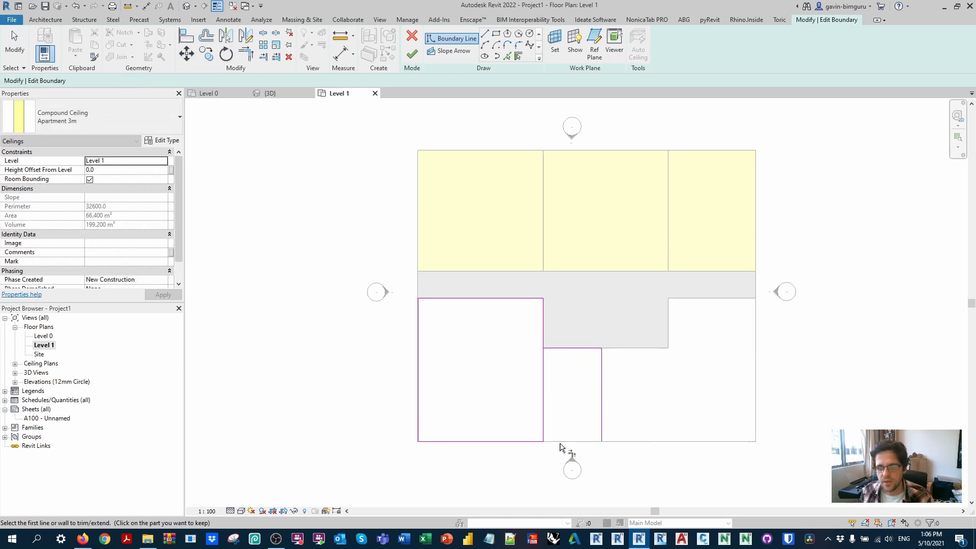
Step: Trim the apartment boundary into an L-shape wrapping under the core block and finish the ceiling
click(558, 348)
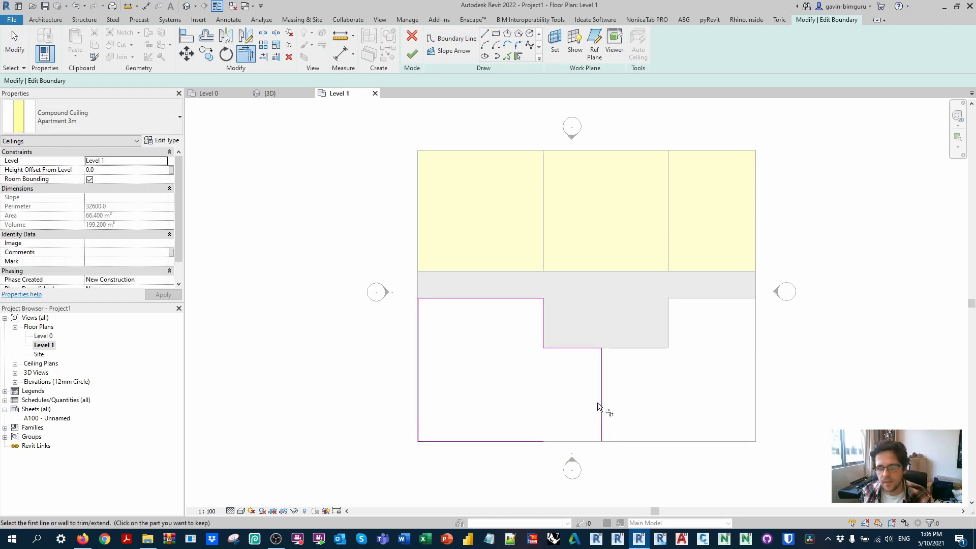
click(559, 441)
click(602, 421)
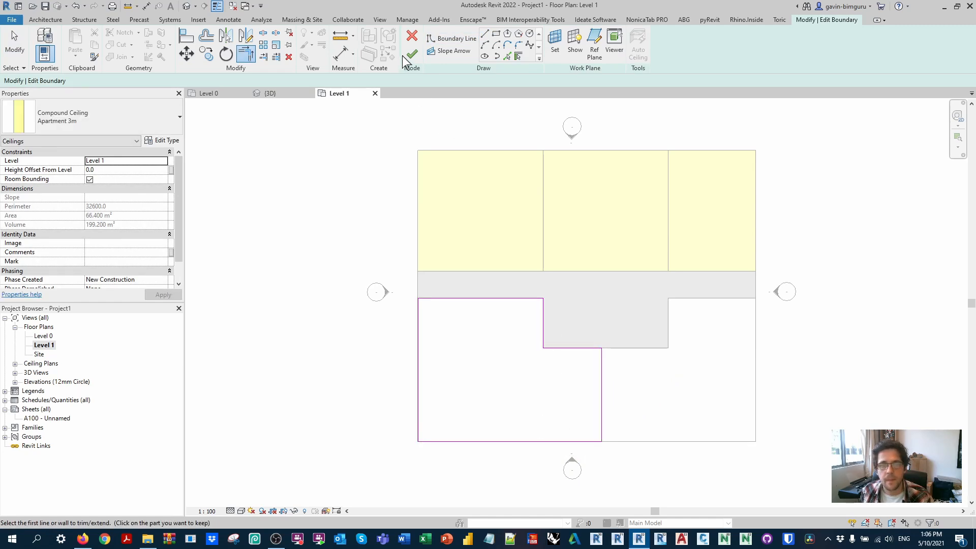
click(411, 54)
Step: Mirror the L-shaped apartment about a vertical axis drawn through the core block's midpoint
key(d)
key(m)
click(599, 347)
click(600, 386)
click(659, 321)
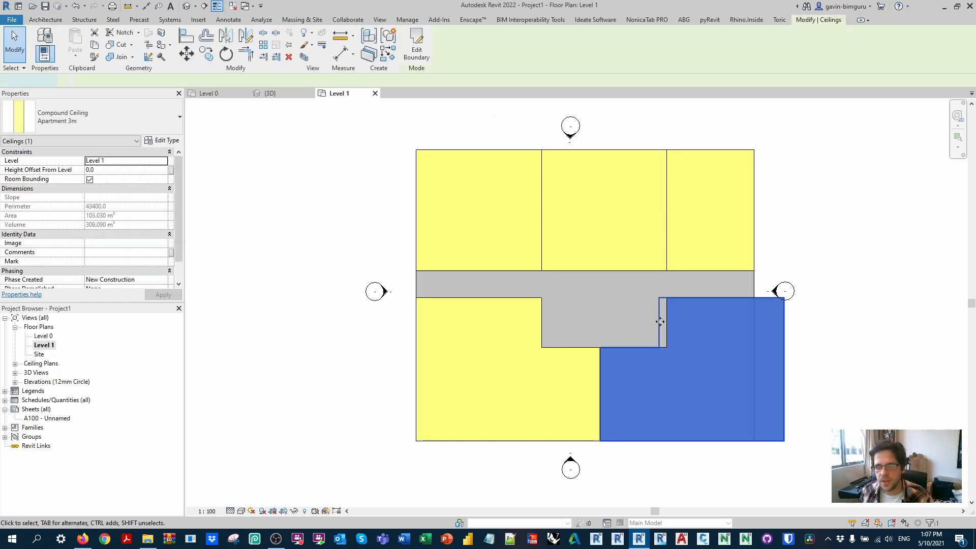
Step: Edit the mirrored apartment's boundary, pull its outer edge in to the podium outline and finish the ceiling
double_click(659, 321)
drag(784, 318, 754, 319)
click(412, 53)
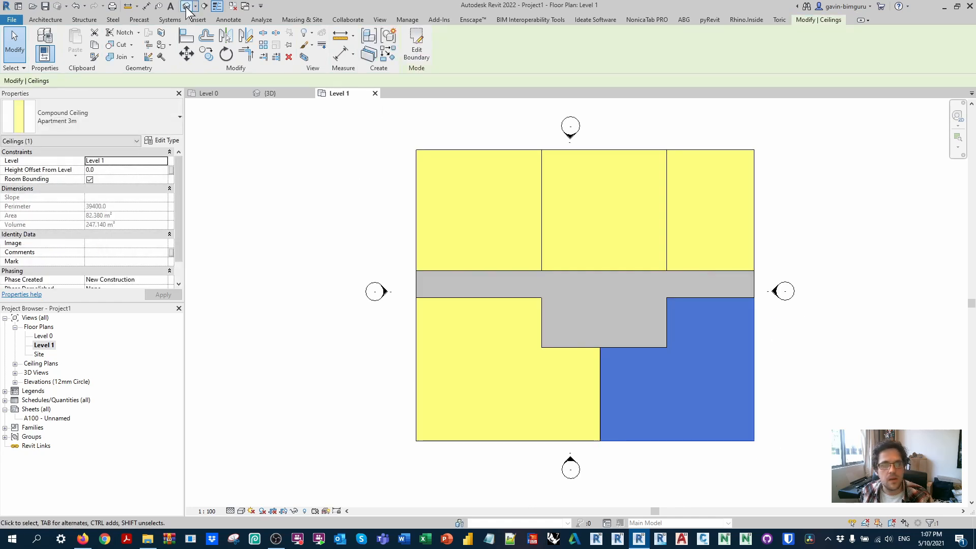
Step: Open the 3D view and set its visual style to Shaded
click(186, 6)
mouse_move(668, 272)
shift+middle_down()
mouse_move(828, 311)
mouse_move(773, 294)
mouse_move(736, 305)
shift+middle_up()
click(242, 512)
click(264, 481)
click(316, 363)
mouse_move(718, 351)
shift+middle_down()
mouse_move(556, 319)
mouse_move(625, 312)
shift+middle_up()
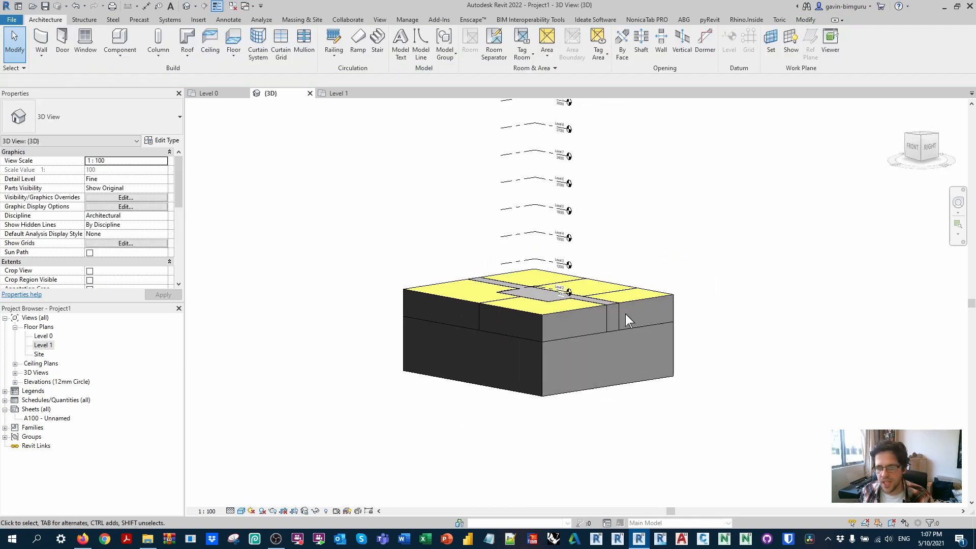
Step: Check the structure layers and material of the Apartment 3m ceiling type
click(646, 297)
click(161, 140)
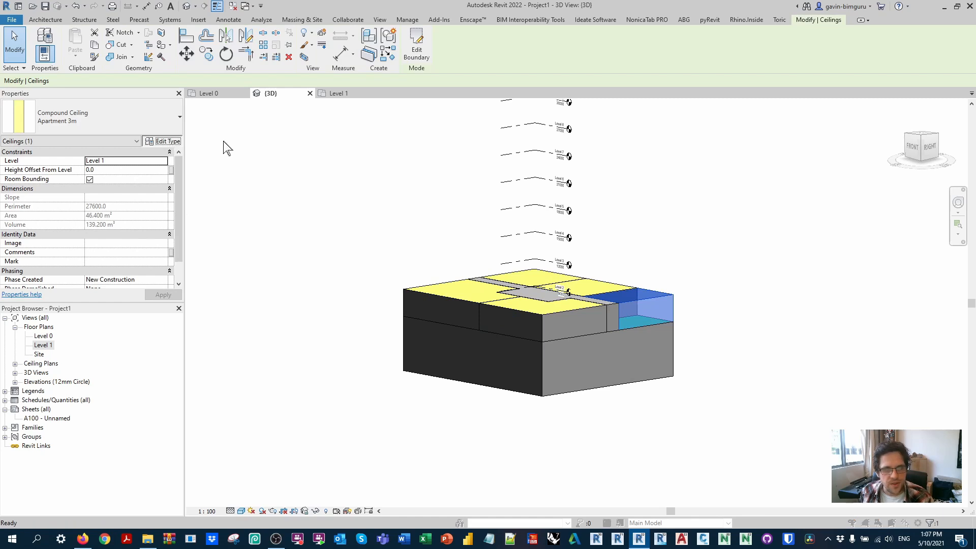
click(402, 200)
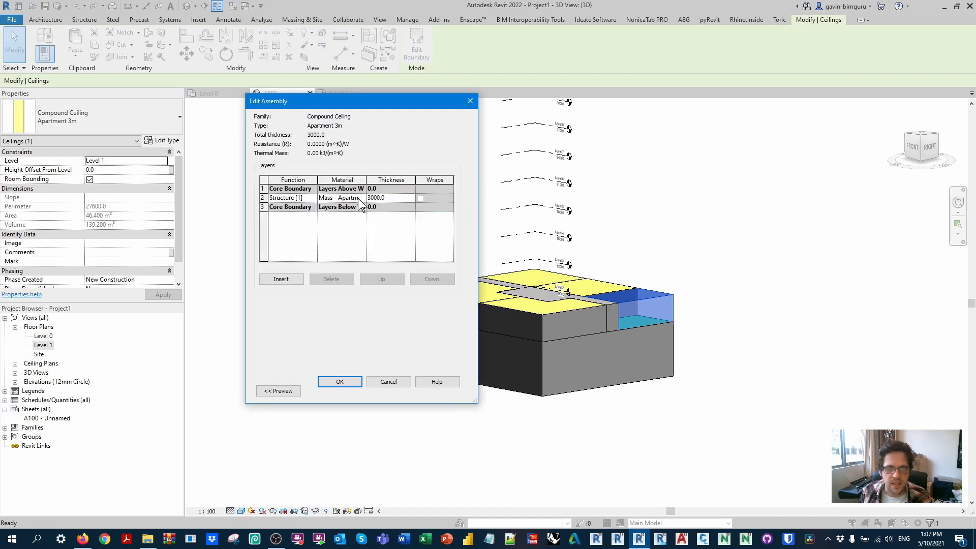
click(340, 382)
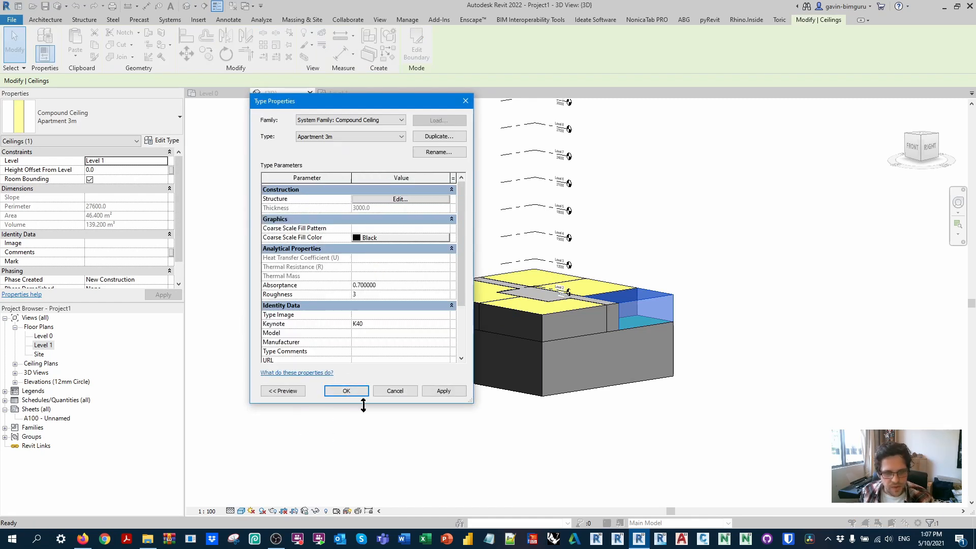
click(346, 390)
key(Escape)
Step: Switch the 3D view to Hidden Line and inspect the massing from different angles
click(241, 511)
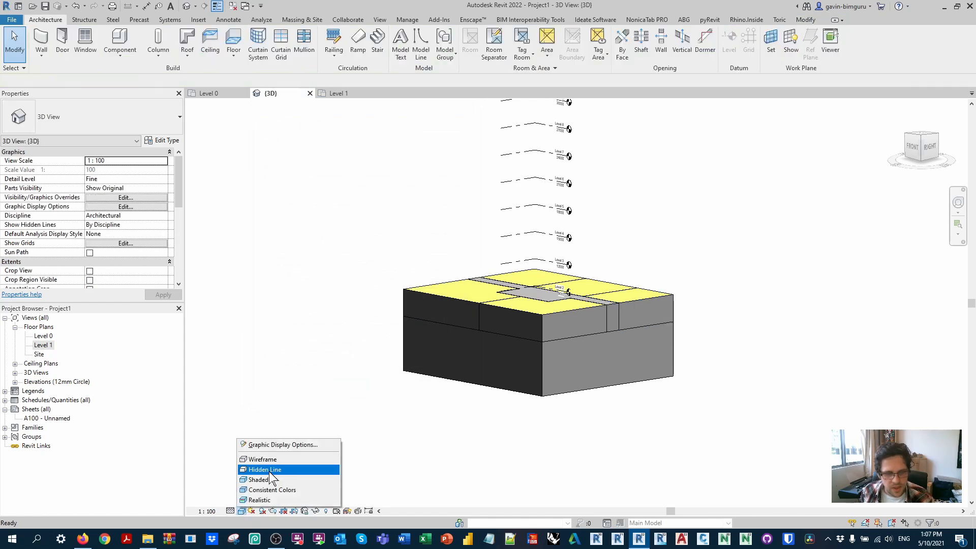
click(270, 470)
shift+middle_drag(331, 339, 622, 352)
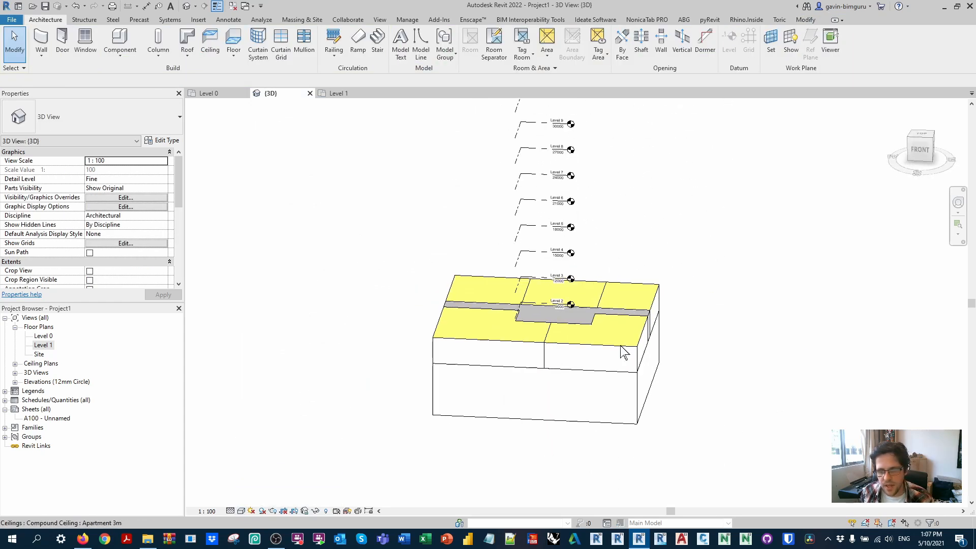
scroll(144, 218, down, 3)
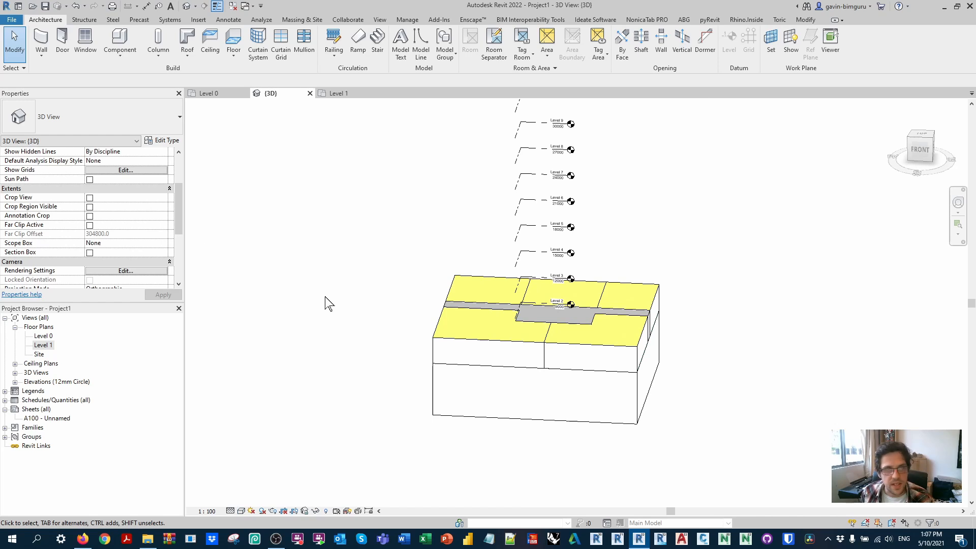
shift+middle_drag(765, 305, 653, 300)
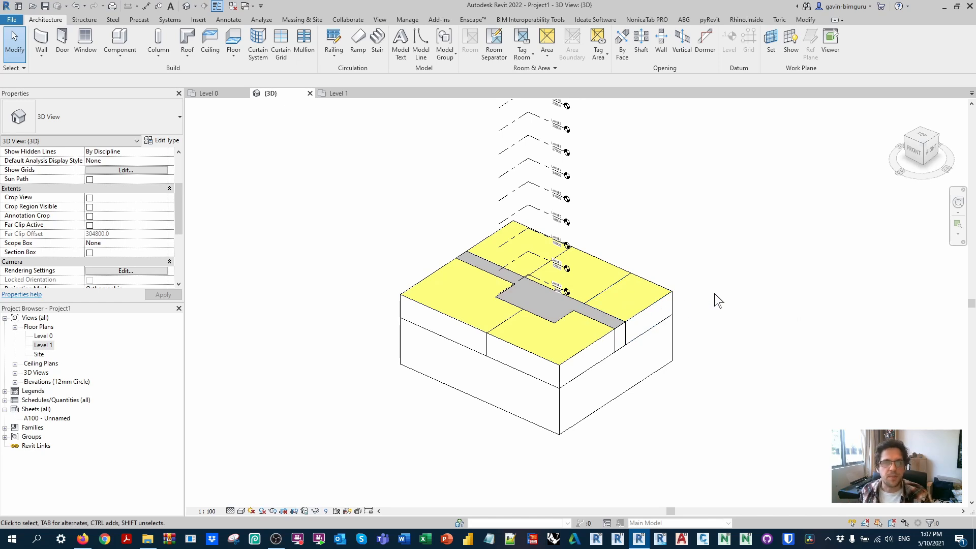
Step: Try the Consistent Colors visual style on the 3D view, then set it to Realistic
click(243, 510)
click(251, 491)
click(242, 510)
click(246, 500)
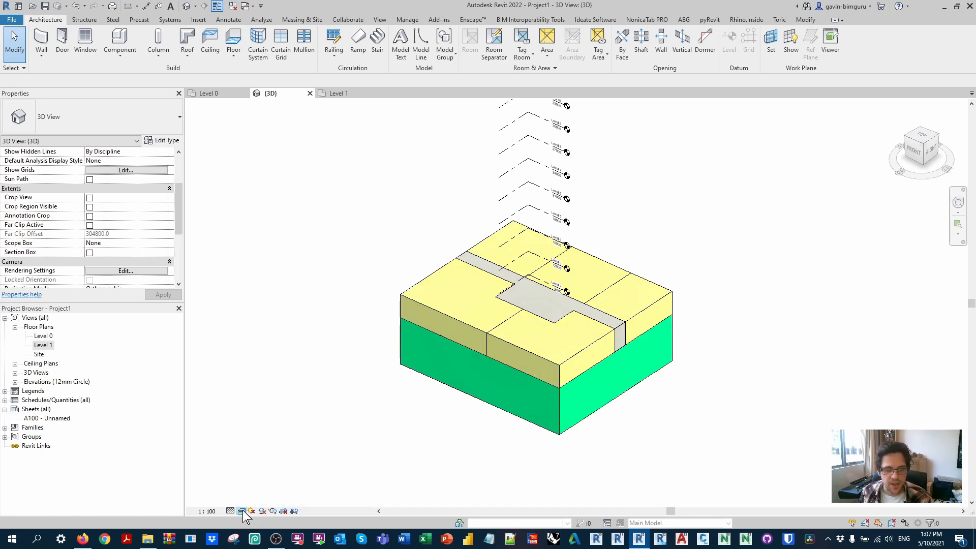
click(242, 510)
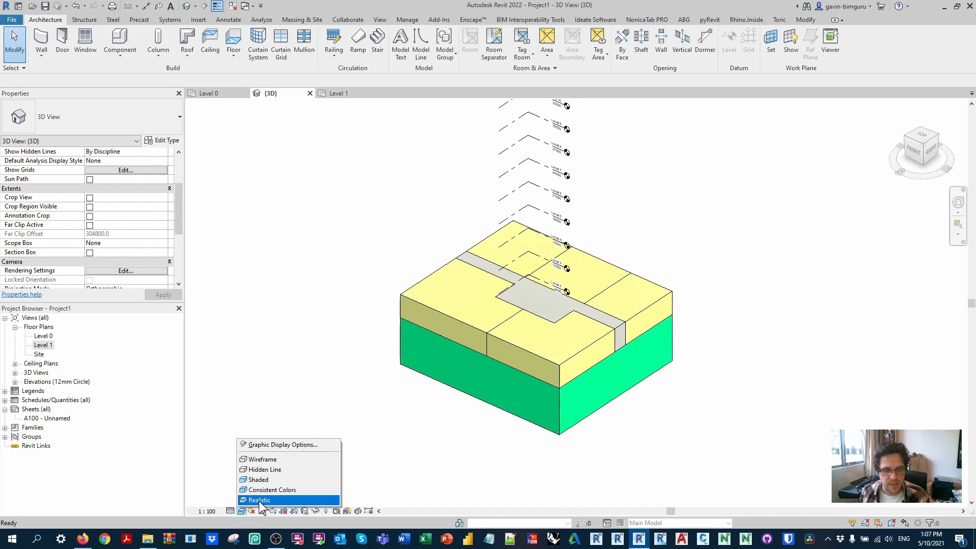
click(313, 366)
Step: Group the five apartment ceilings and the core ceiling as a model group named Typical floor type A
click(414, 305)
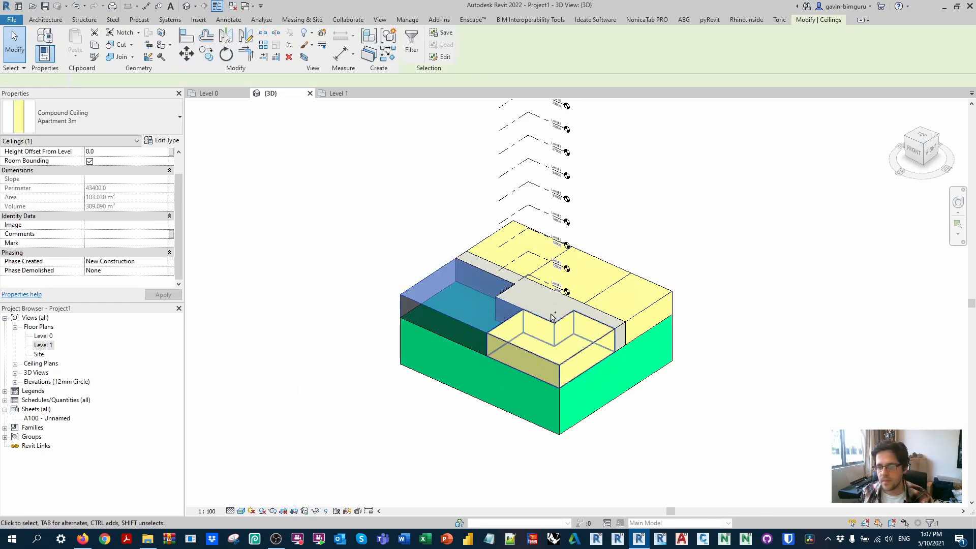
ctrl+click(546, 358)
ctrl+click(468, 253)
ctrl+click(482, 244)
ctrl+click(574, 269)
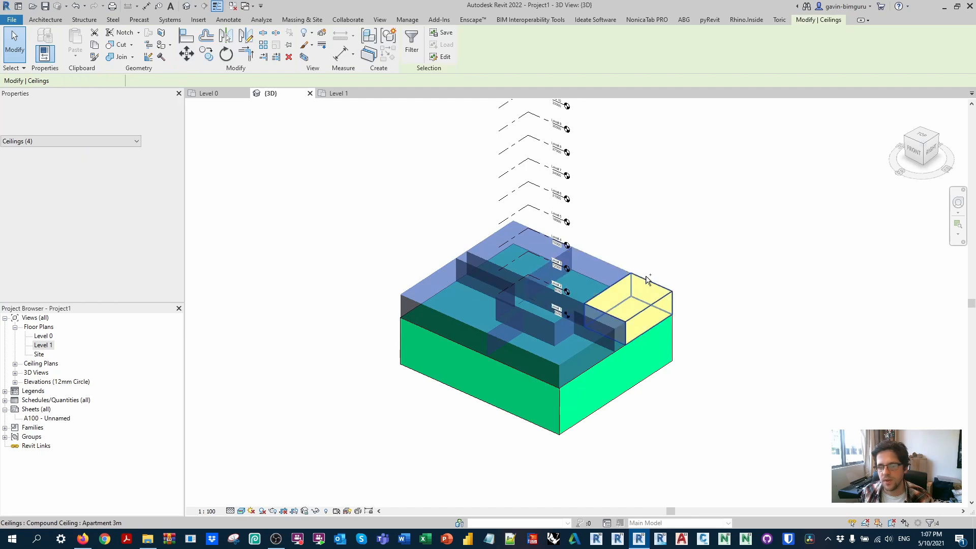
ctrl+click(646, 284)
click(380, 39)
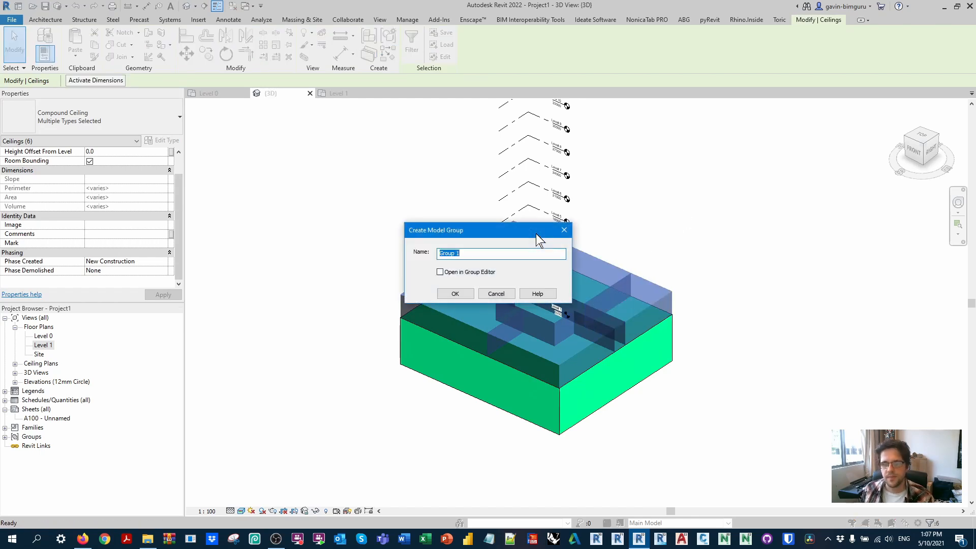
text(Typical floor type A)
key(Return)
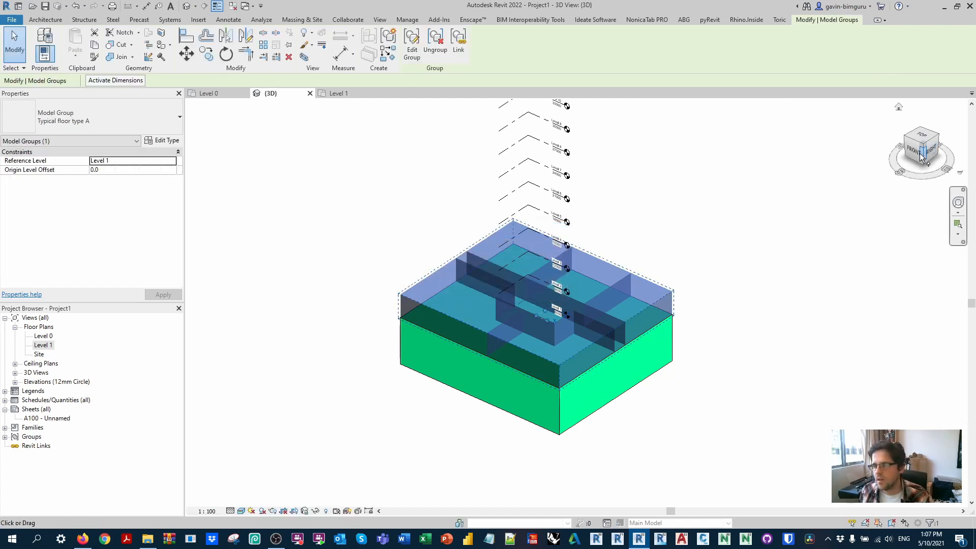
Step: Copy the typical floor group and paste it aligned to the selected levels above Level 1 to form the tower
click(914, 151)
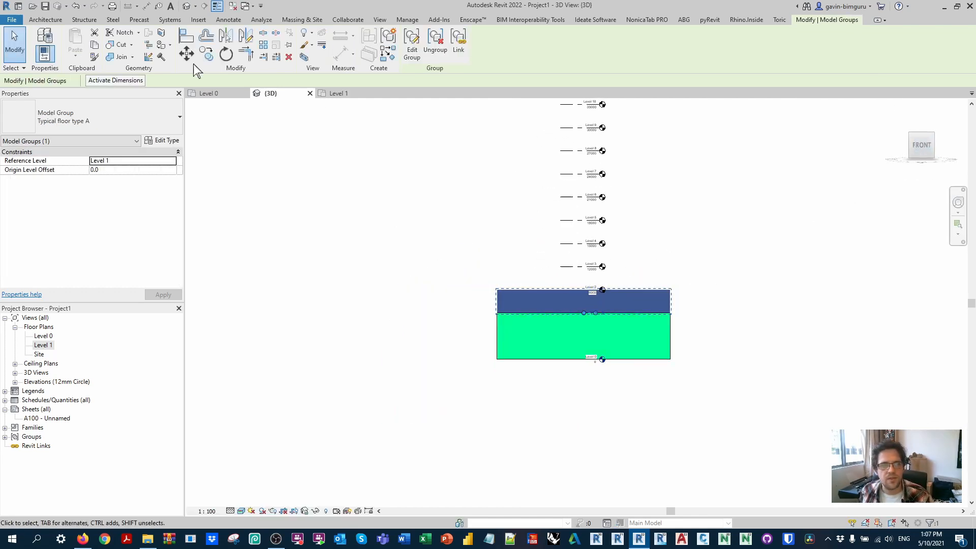
key(Escape)
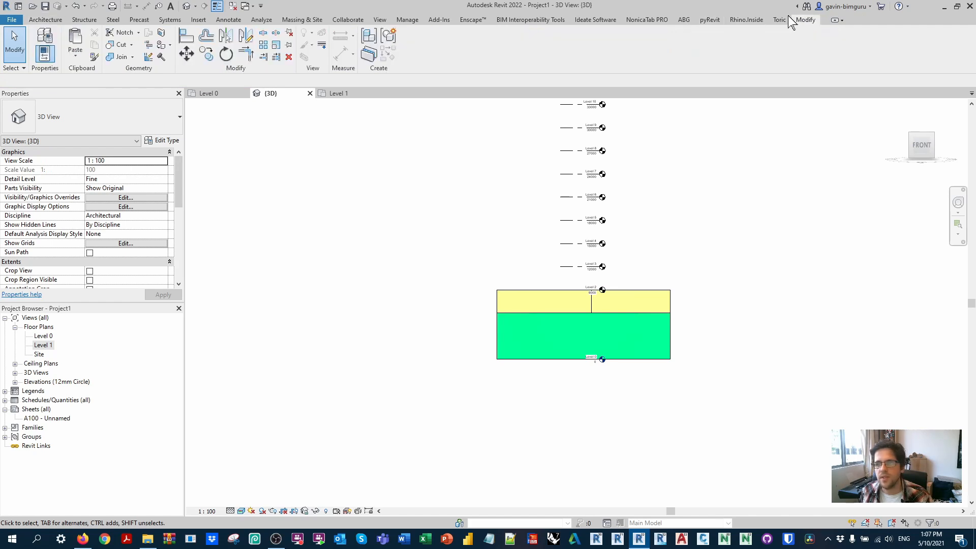
click(80, 54)
click(124, 98)
drag(437, 214, 448, 284)
click(479, 337)
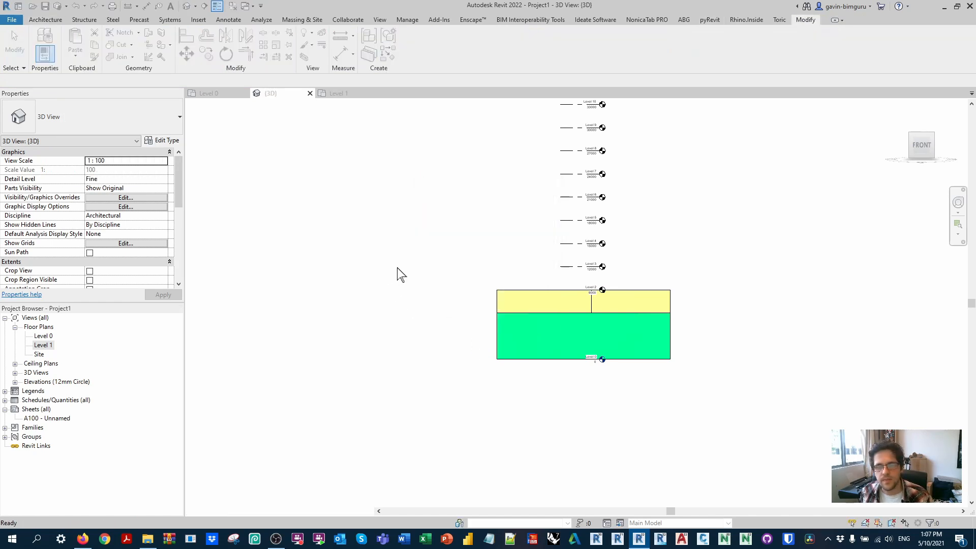
key(Escape)
middle_drag(437, 172, 359, 326)
scroll(398, 242, down, 2)
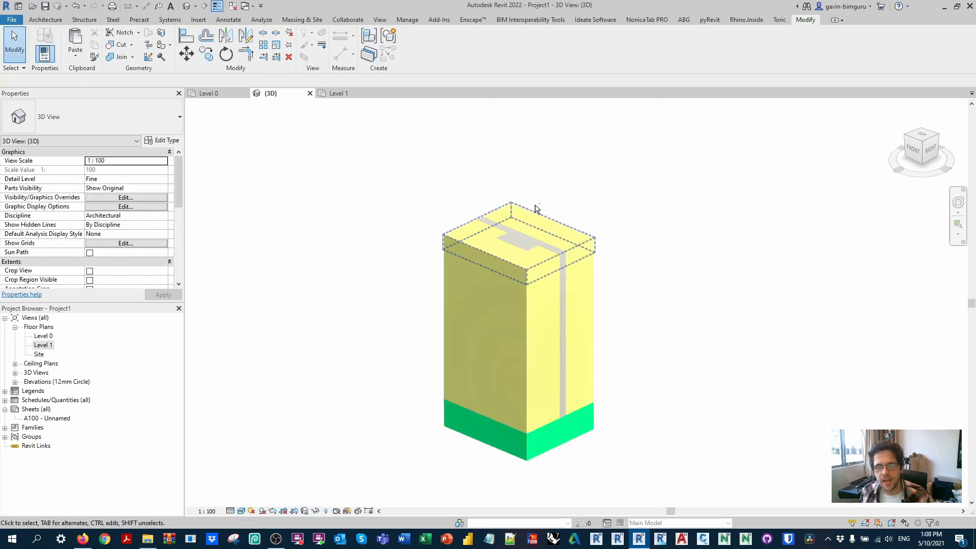
shift+middle_drag(537, 209, 532, 227)
middle_click(619, 209)
middle_click(618, 209)
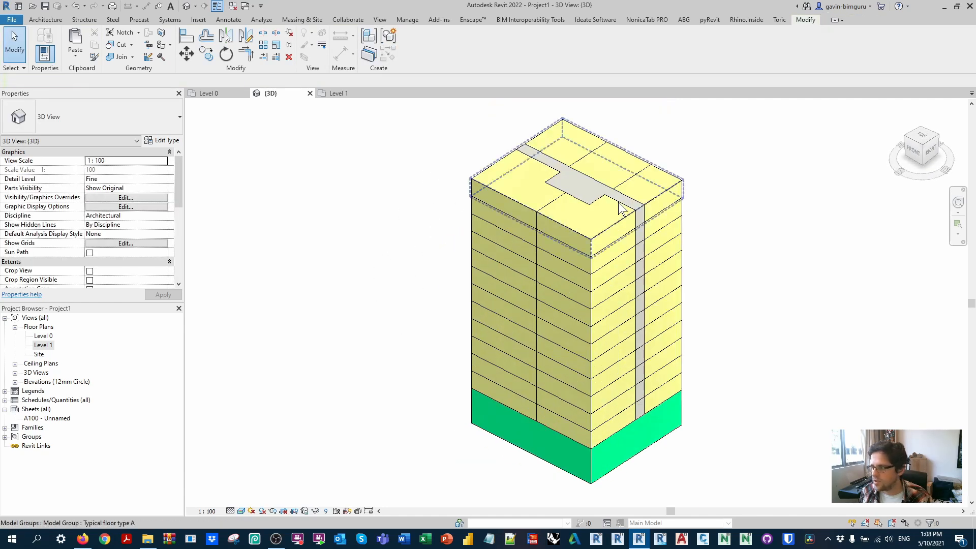
Step: Create a key schedule for the Ceilings category with the key name Efficiency
click(407, 19)
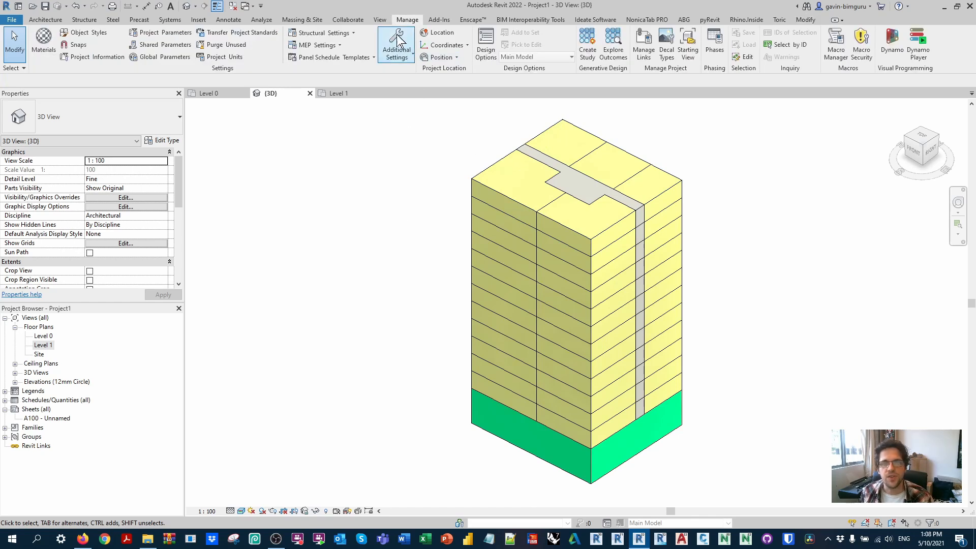
click(380, 20)
click(545, 54)
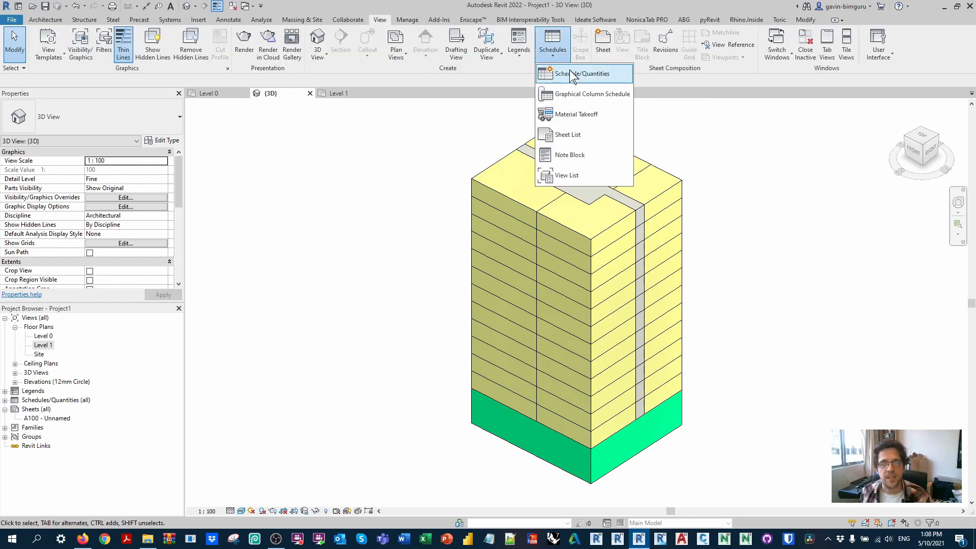
click(569, 70)
scroll(419, 276, down, 1)
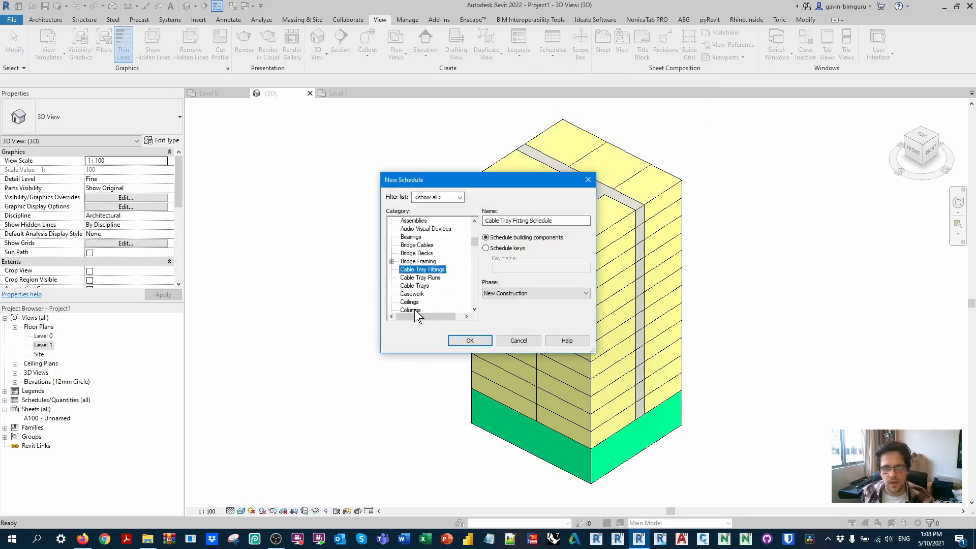
click(412, 302)
click(507, 248)
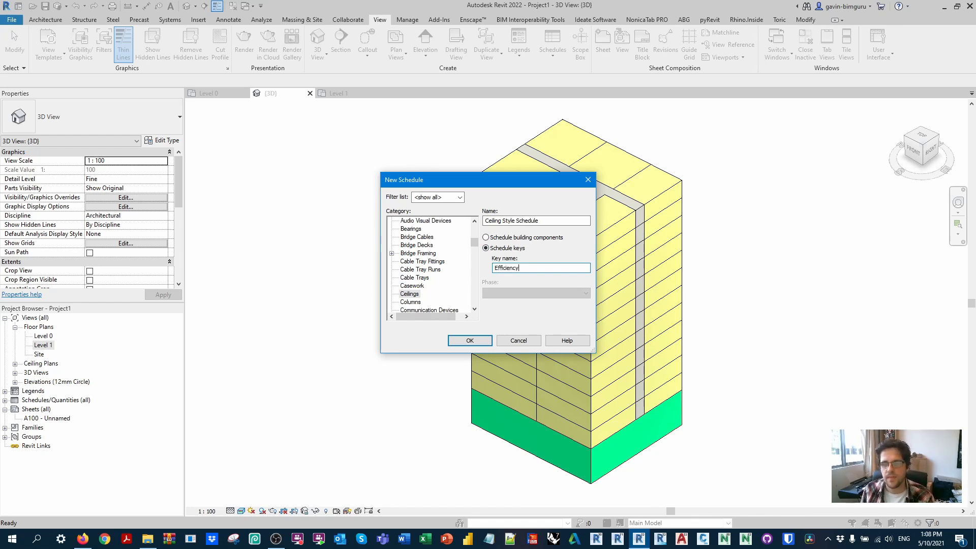
key(Return)
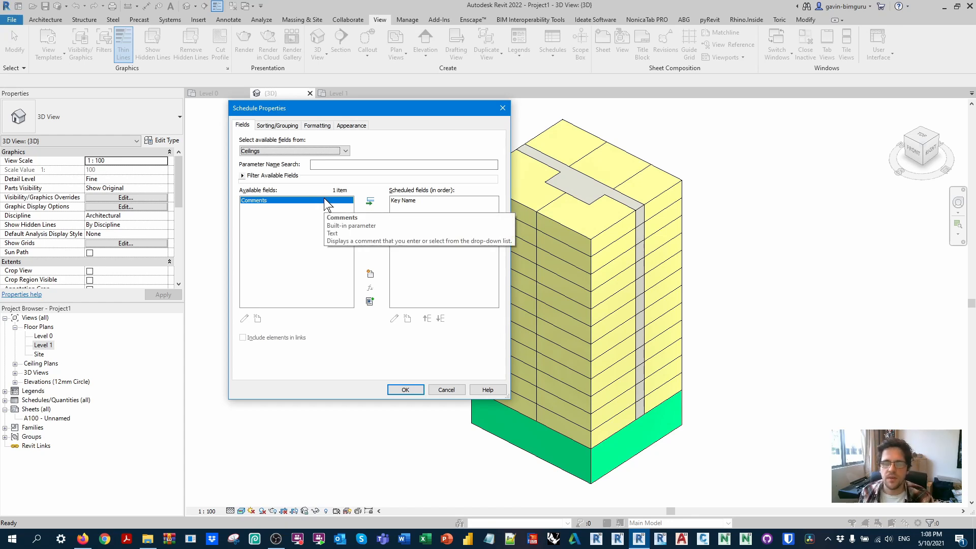
Step: Add a Number project parameter named Rate instance based, grouped under Other, to the Efficiency key schedule and create the schedule
click(370, 275)
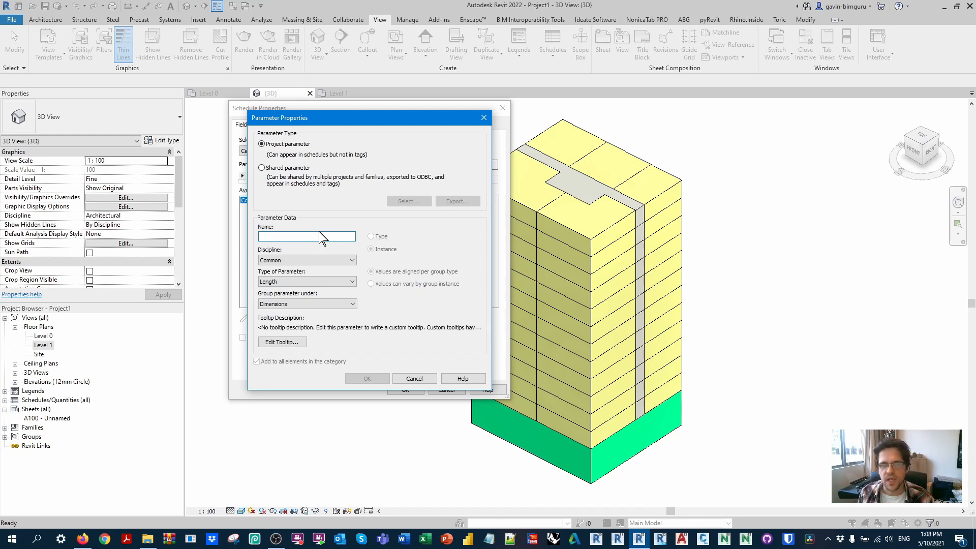
text(Rate )
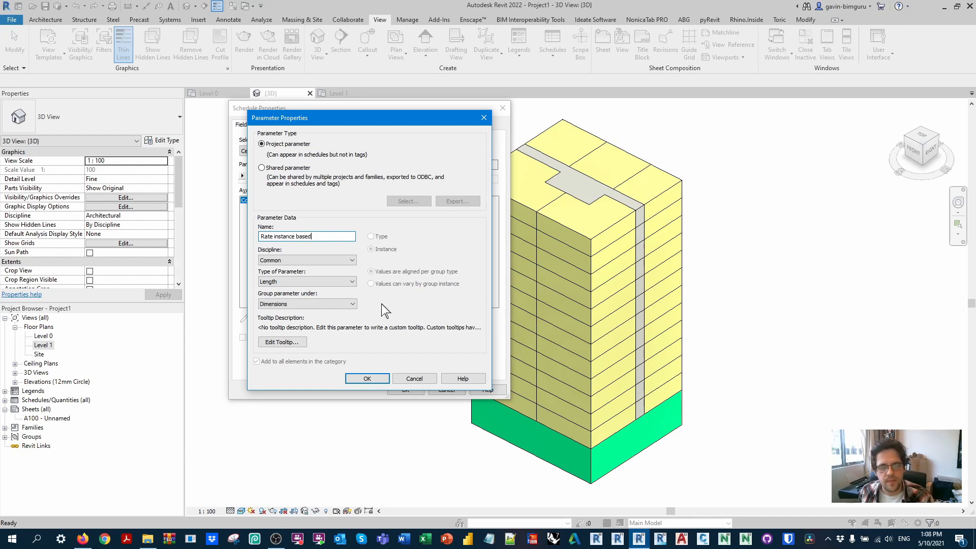
text(instance based)
click(305, 282)
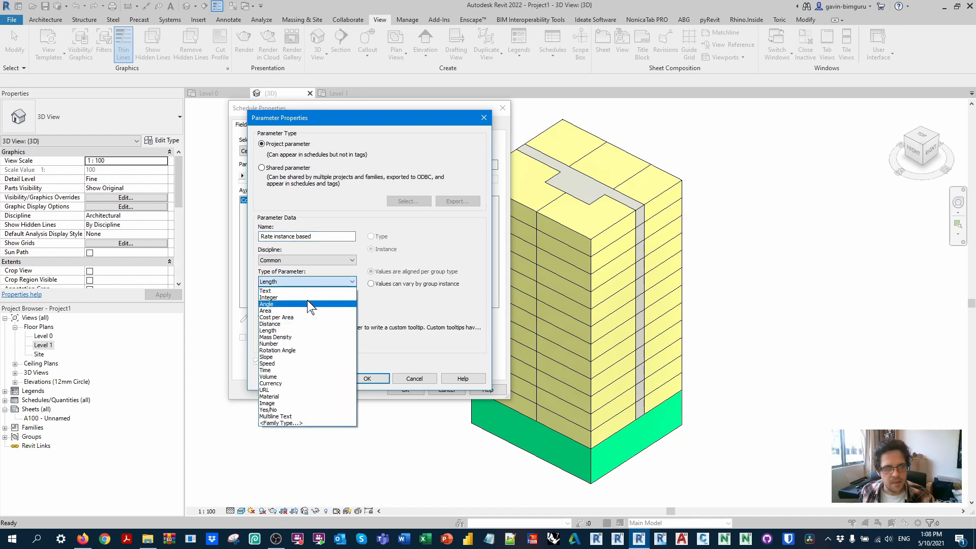
click(297, 344)
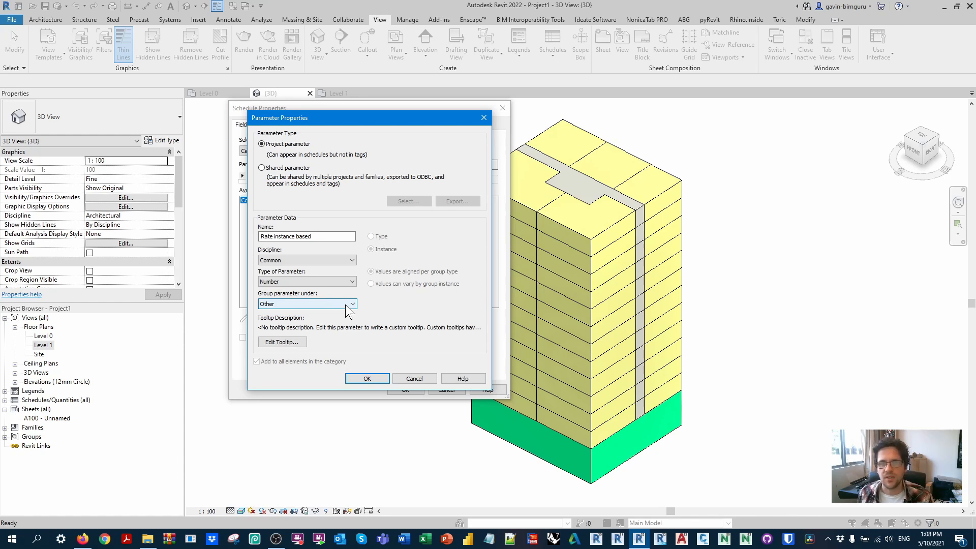
click(368, 379)
click(277, 125)
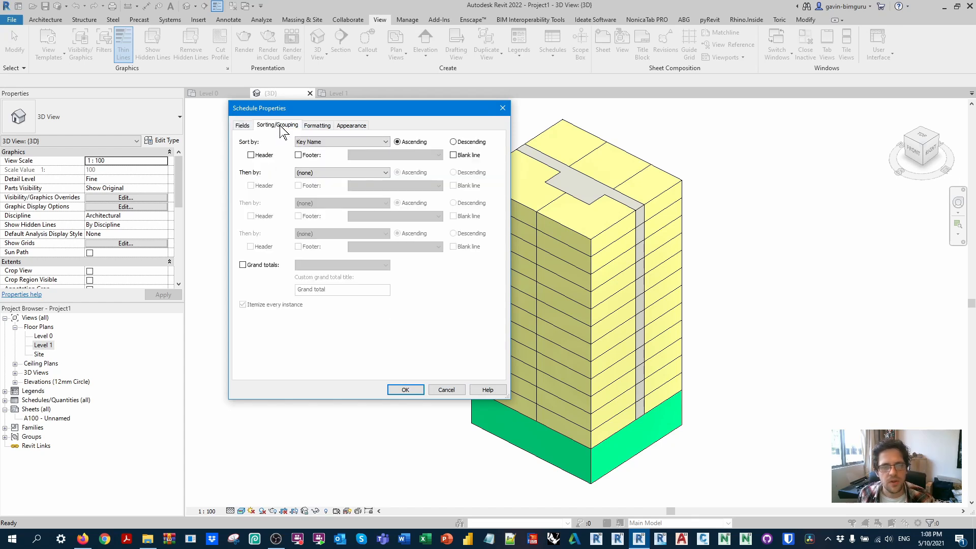
key(Return)
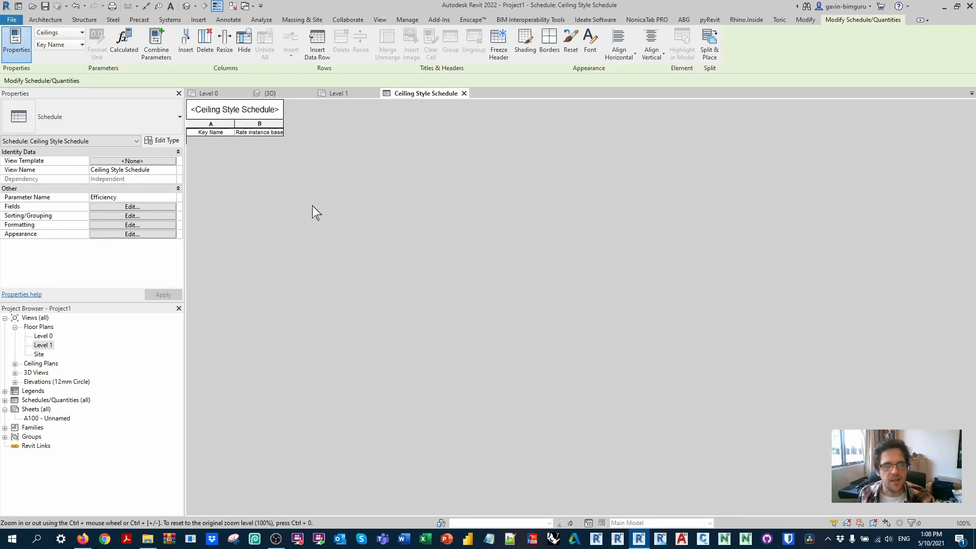
Step: Insert three data rows in the key schedule and set their rates to 0.9, 0.8 and 0.7
click(317, 40)
click(317, 39)
click(317, 40)
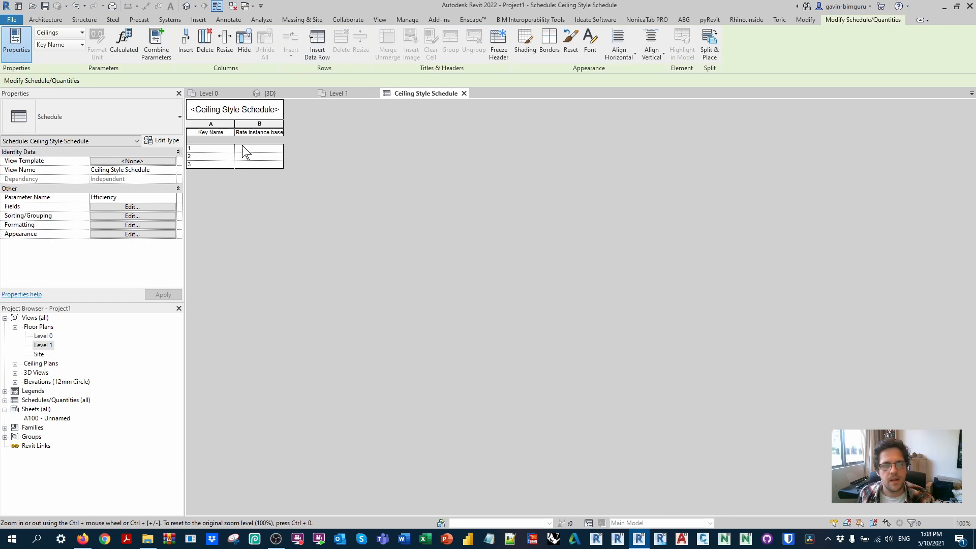
click(254, 148)
text(.9)
key(Return)
text(.8)
key(Return)
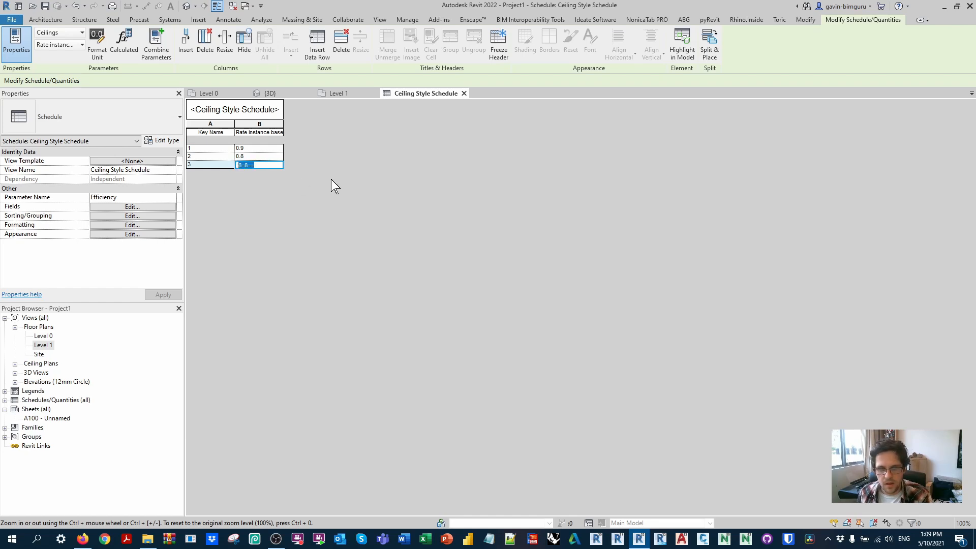
text(.7)
Step: Name the key with rate 0.9 High, 0.8 Medium and 0.7 Low, and close the key schedule
click(216, 148)
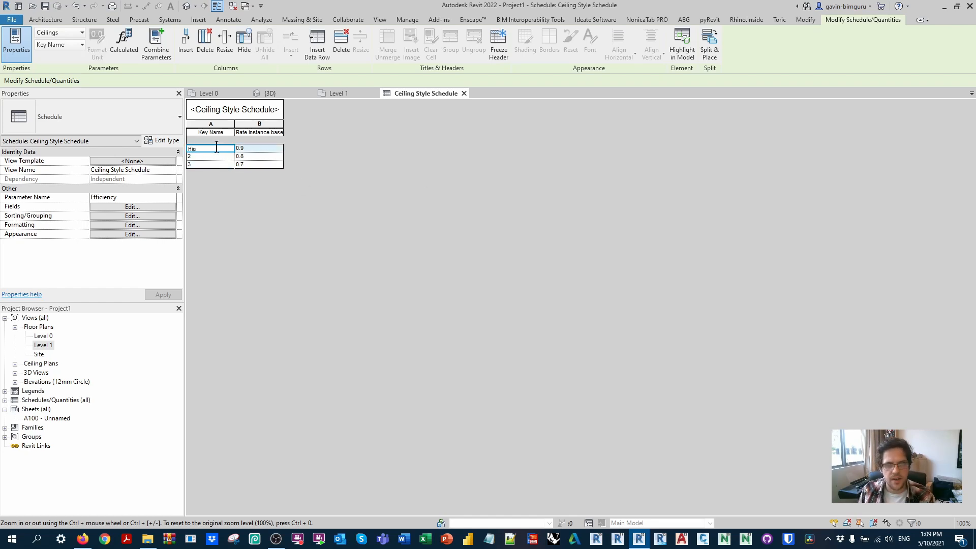
click(202, 156)
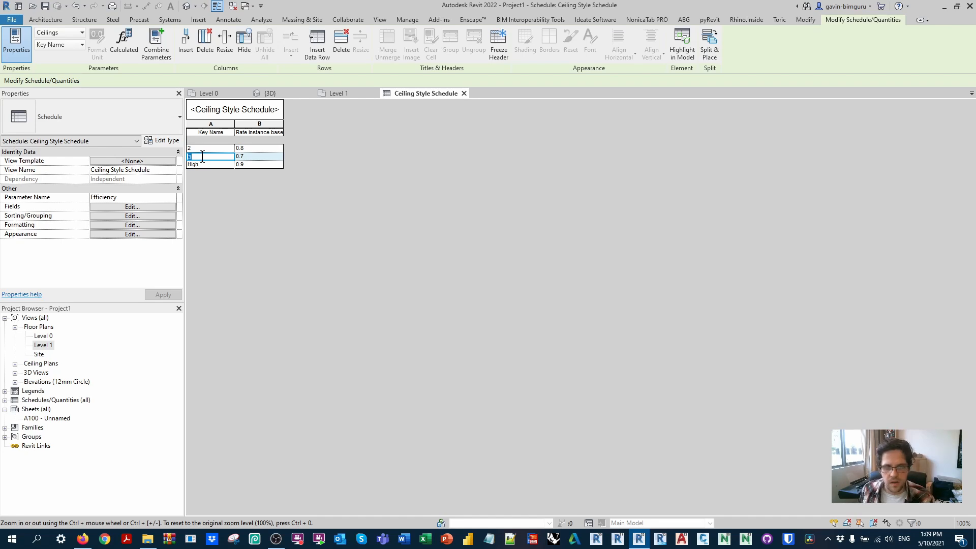
text(Low)
click(208, 151)
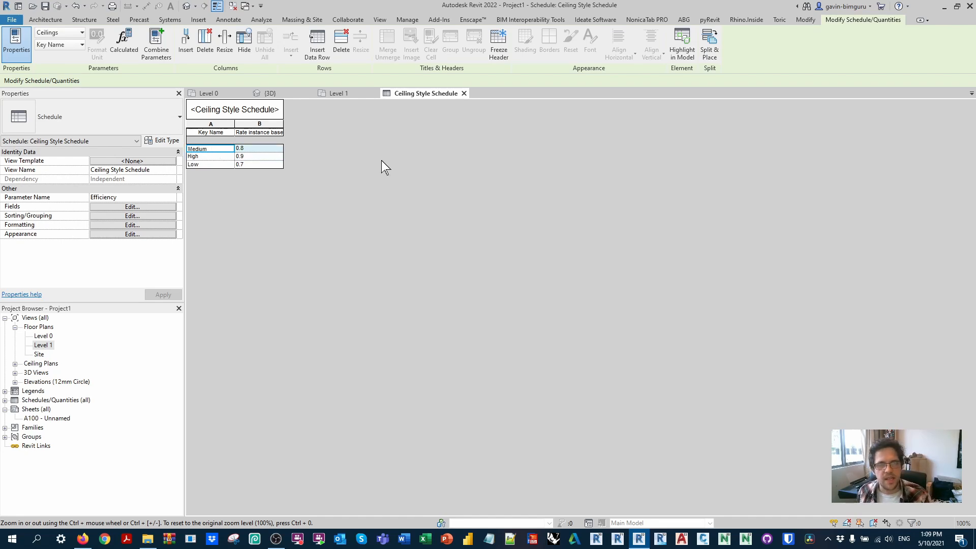
click(464, 93)
Step: Add a project parameter named Efficiency as a type parameter of type Number for the Ceilings category
click(407, 20)
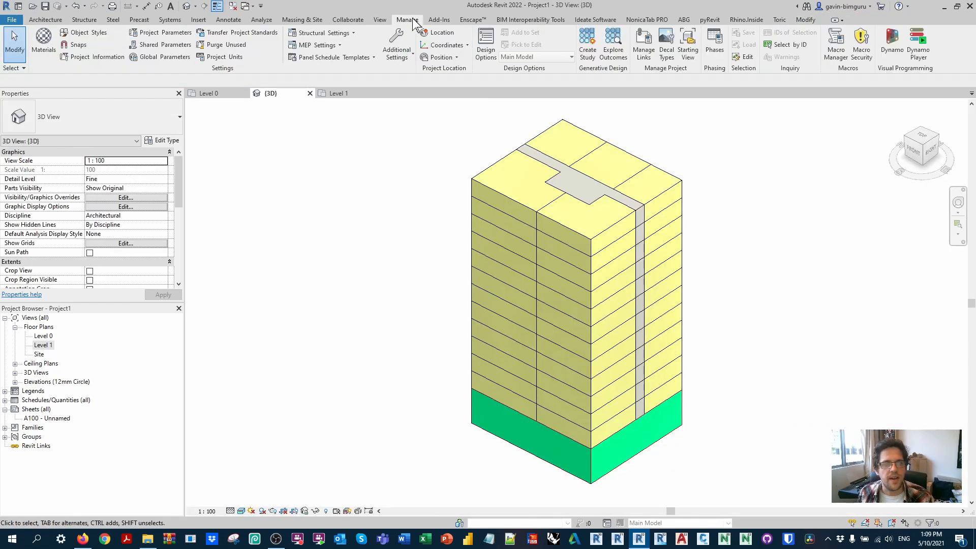
click(168, 34)
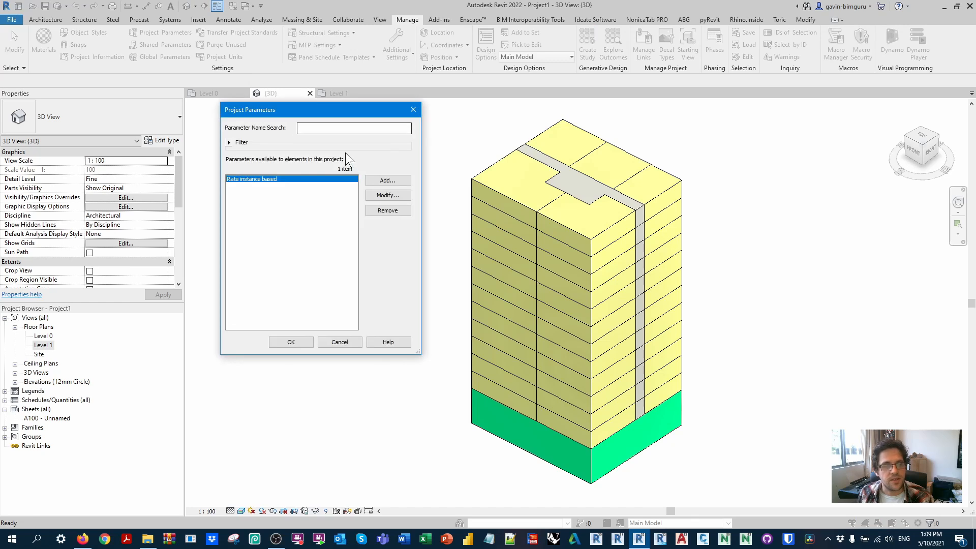
click(403, 185)
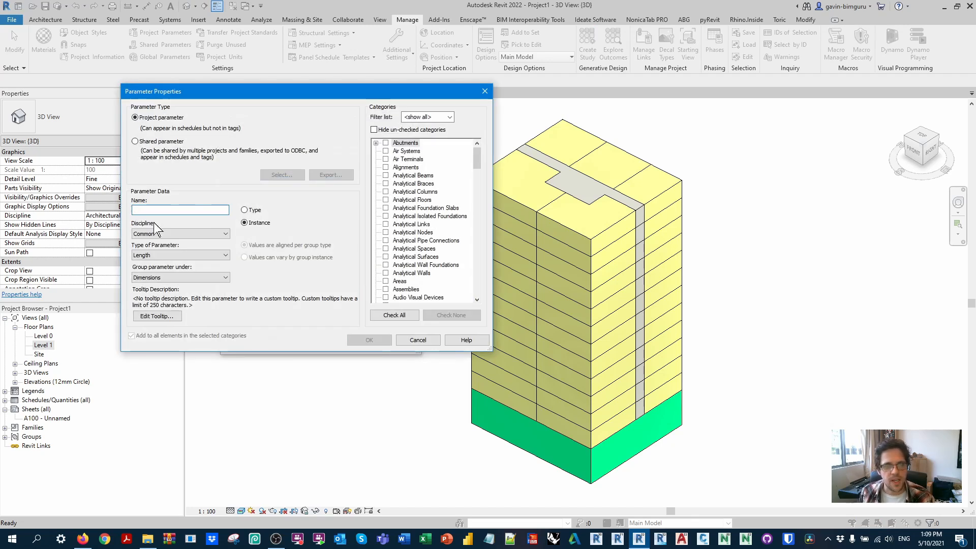
text(Efficiency)
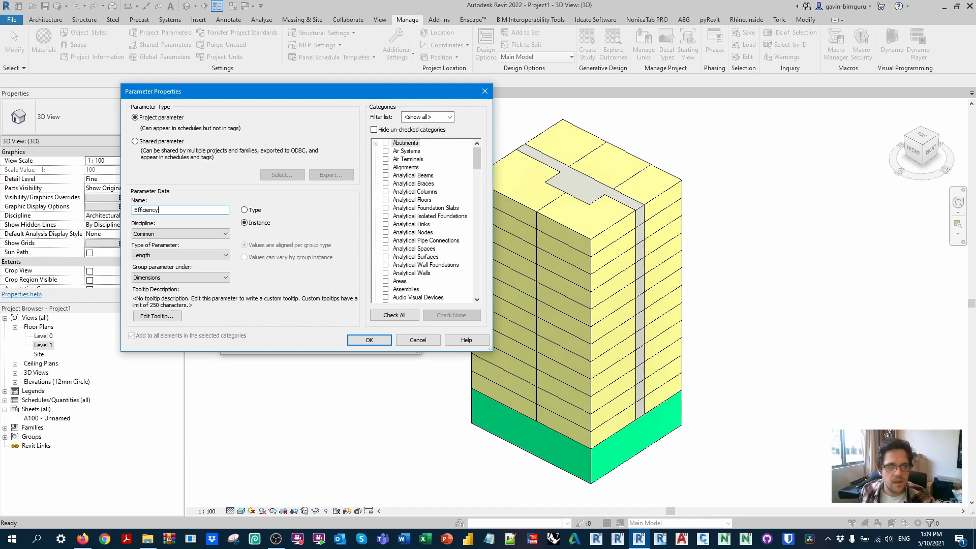
click(244, 210)
click(225, 255)
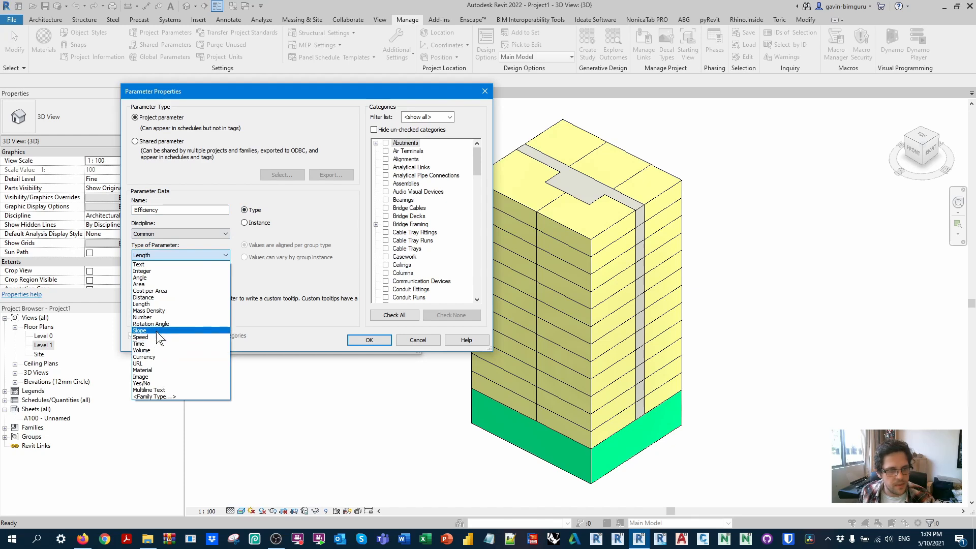
click(143, 316)
scroll(440, 226, down, 2)
click(385, 232)
click(368, 340)
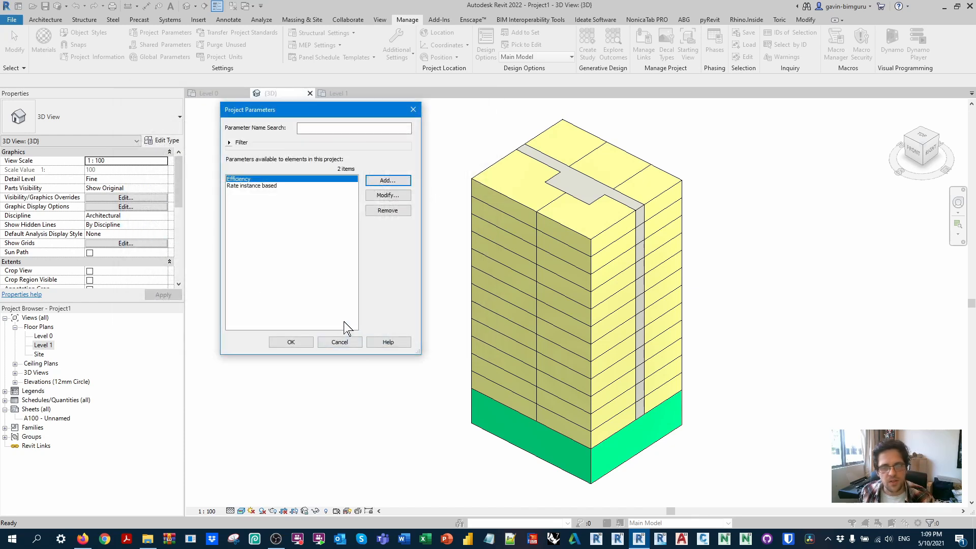
click(301, 341)
Step: Set the Efficiency type parameter of the Podium 6m ceiling to 0.7
double_click(476, 406)
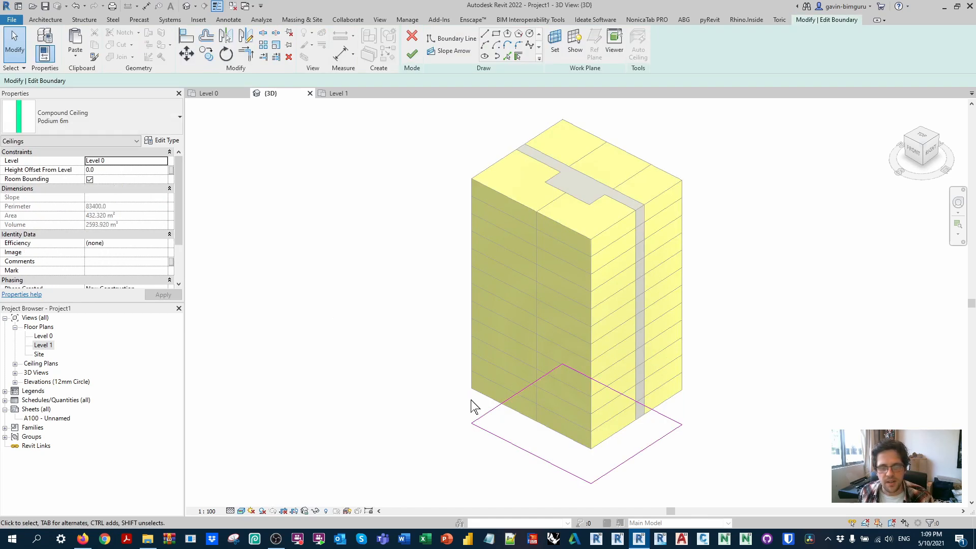
click(411, 53)
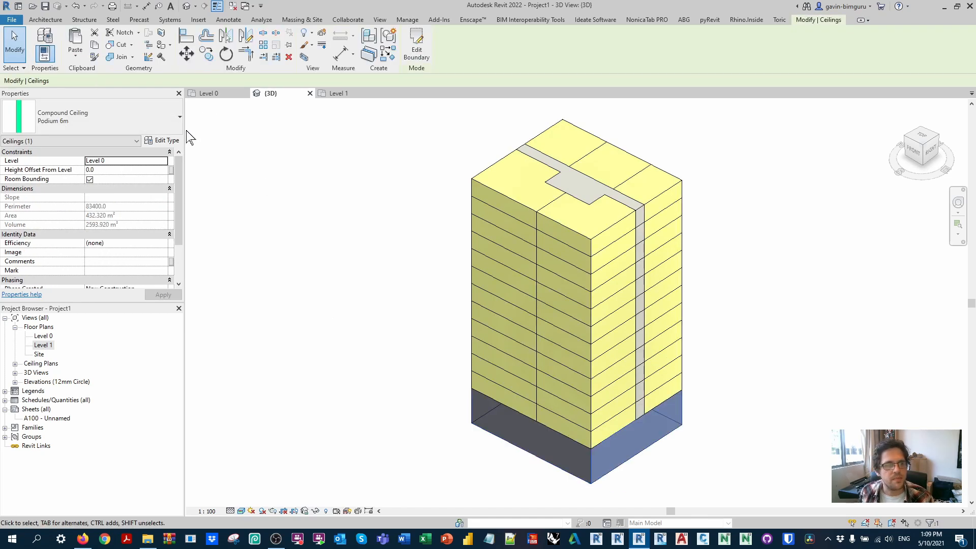
click(162, 141)
scroll(379, 294, down, 3)
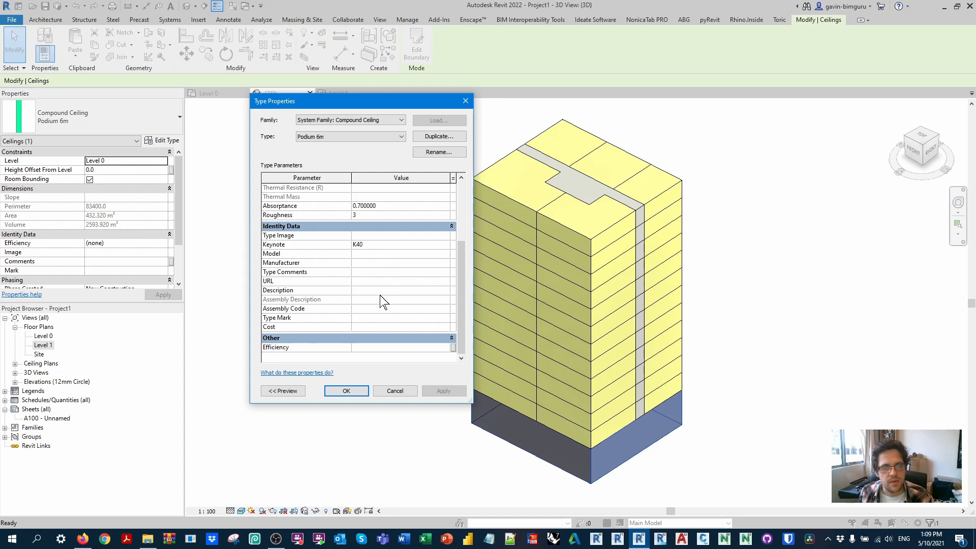
click(365, 349)
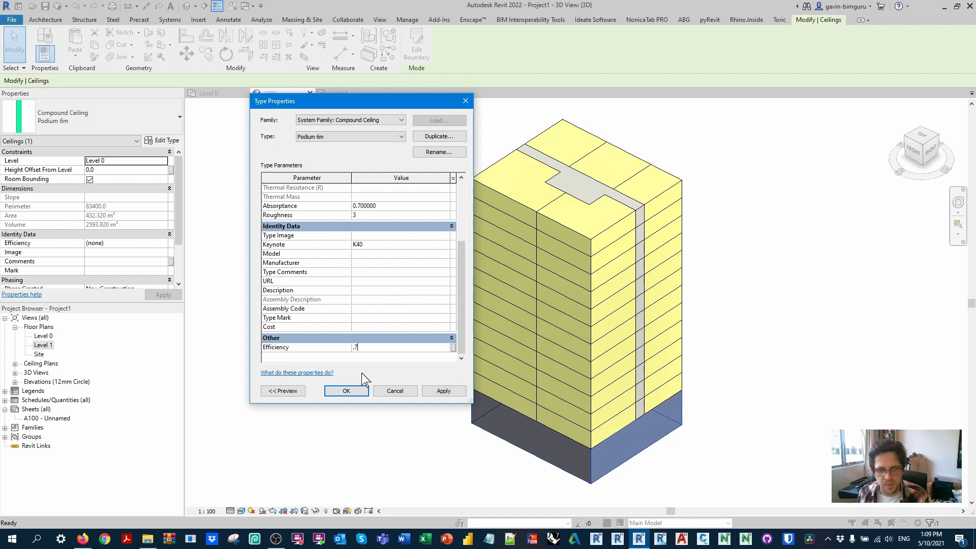
click(355, 391)
click(361, 352)
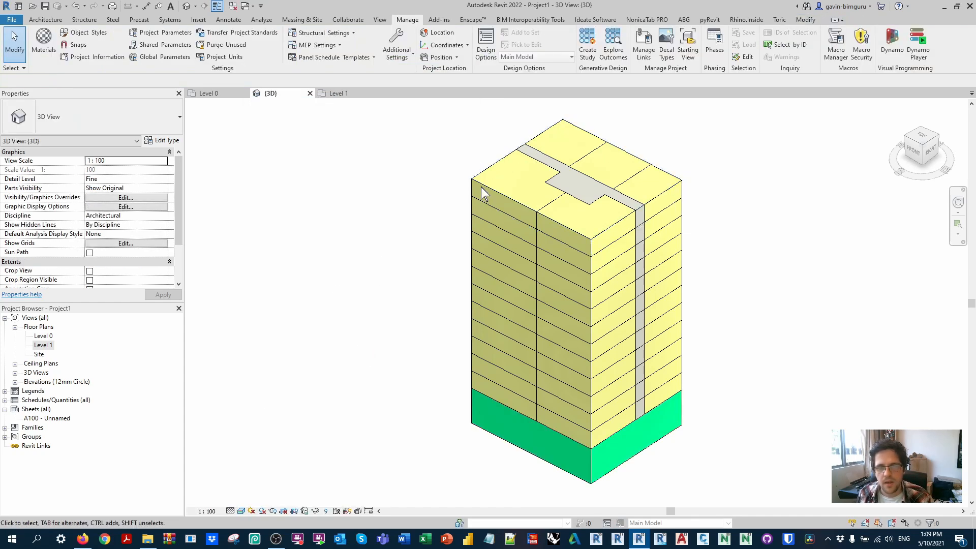
Step: Select an apartment ceiling inside the top floor group and set the Apartment 3m type's Efficiency to 0.85
double_click(479, 186)
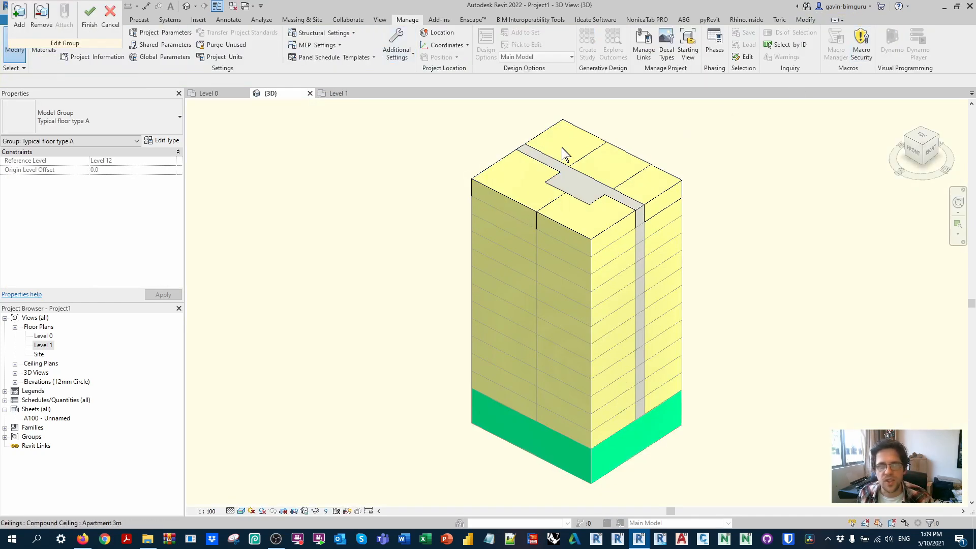
click(89, 15)
key(Tab)
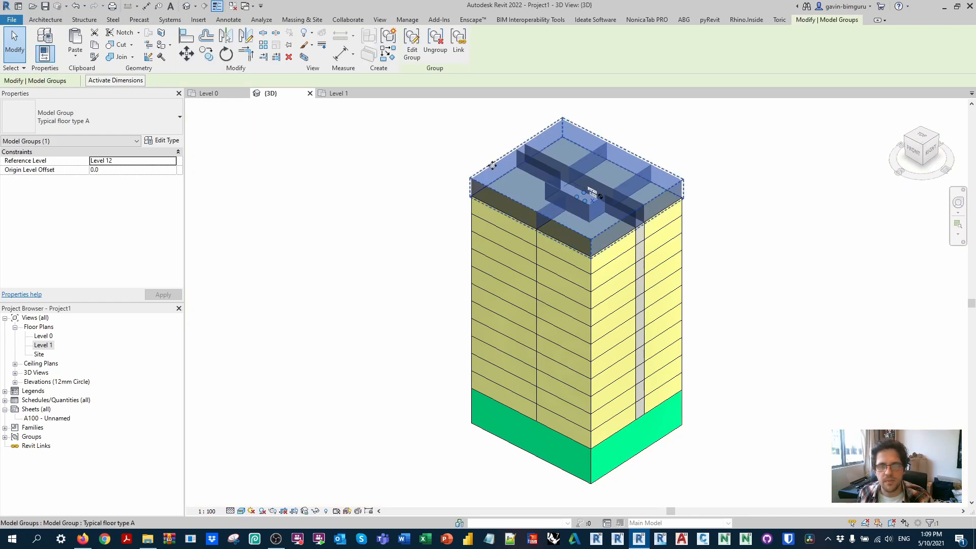
click(487, 165)
click(161, 140)
scroll(374, 274, down, 3)
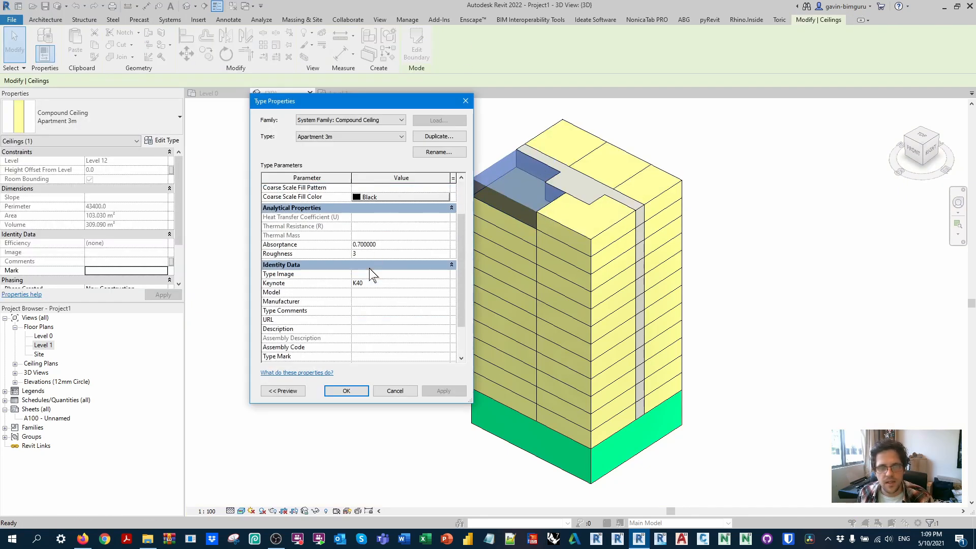
click(378, 347)
text(.85)
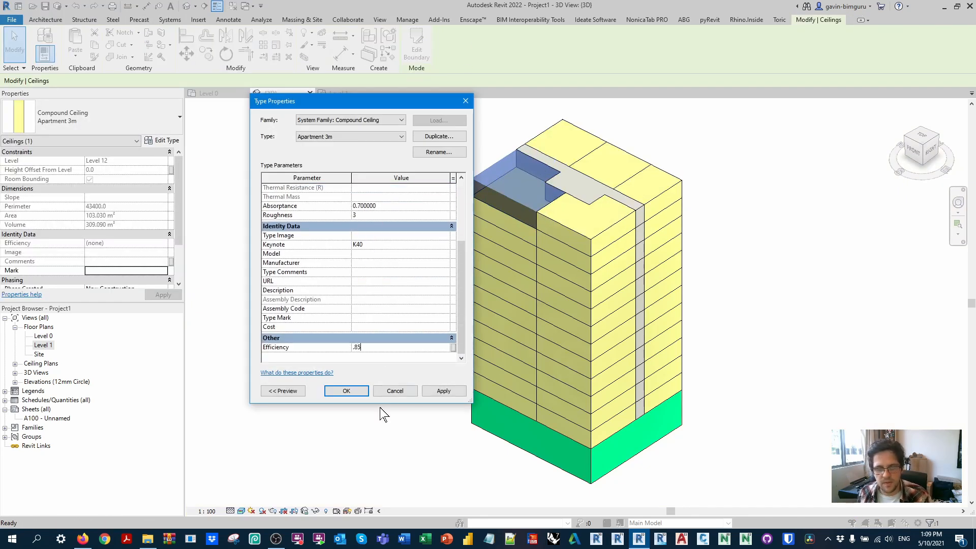
click(346, 391)
click(342, 235)
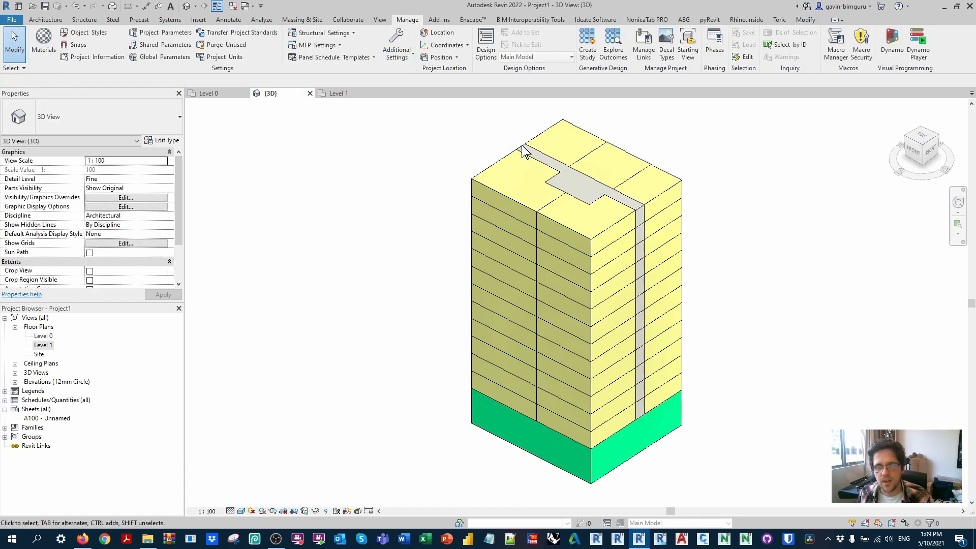
Step: Select the core ceiling within the top floor group and set the Core 3m type's Efficiency to 0.7
click(524, 150)
click(162, 140)
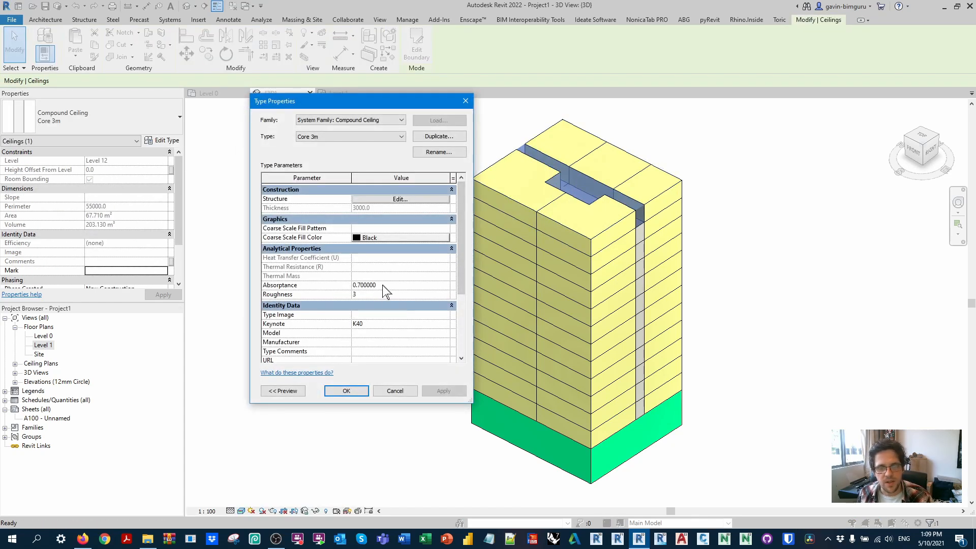
scroll(386, 292, down, 3)
text(.7)
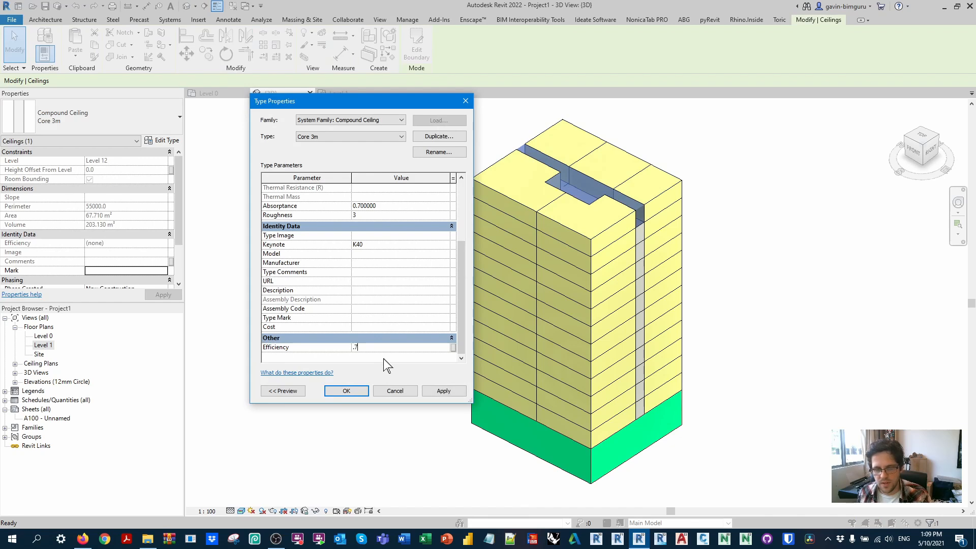
click(346, 391)
click(355, 207)
Step: Create a building components schedule for the Ceilings category named Ceiling Schedule
click(376, 20)
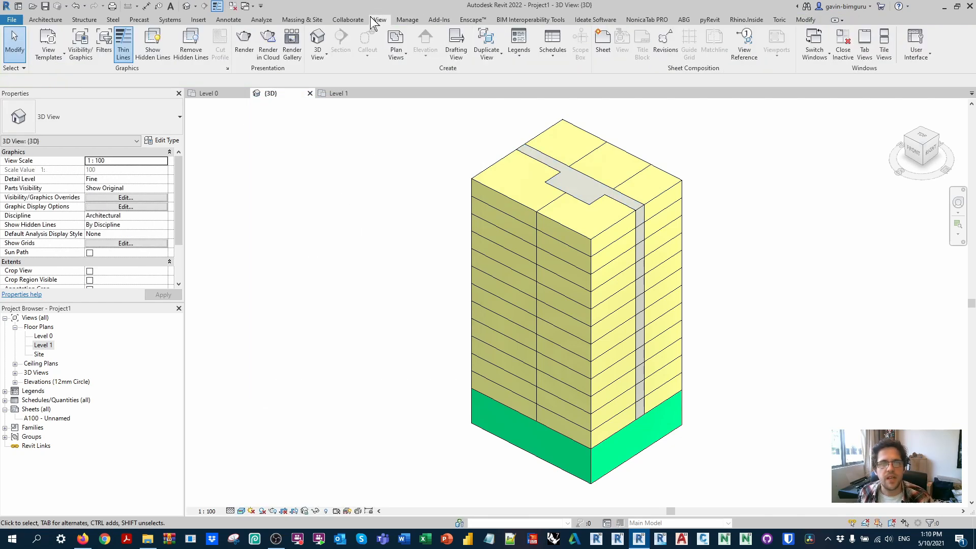
click(552, 53)
click(576, 72)
scroll(420, 223, down, 7)
click(410, 294)
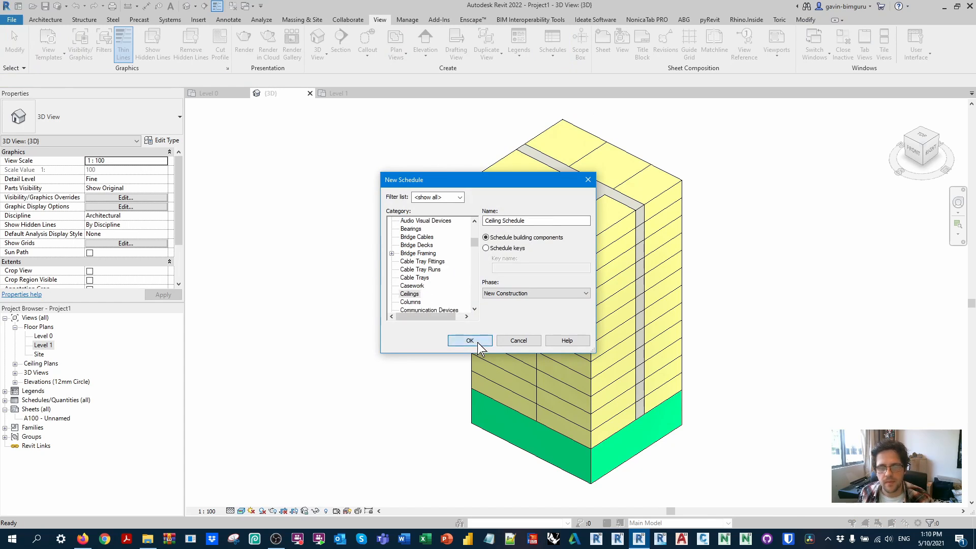
click(470, 340)
Step: Add the Type and Area fields to the ceiling schedule and create it
drag(349, 215, 353, 276)
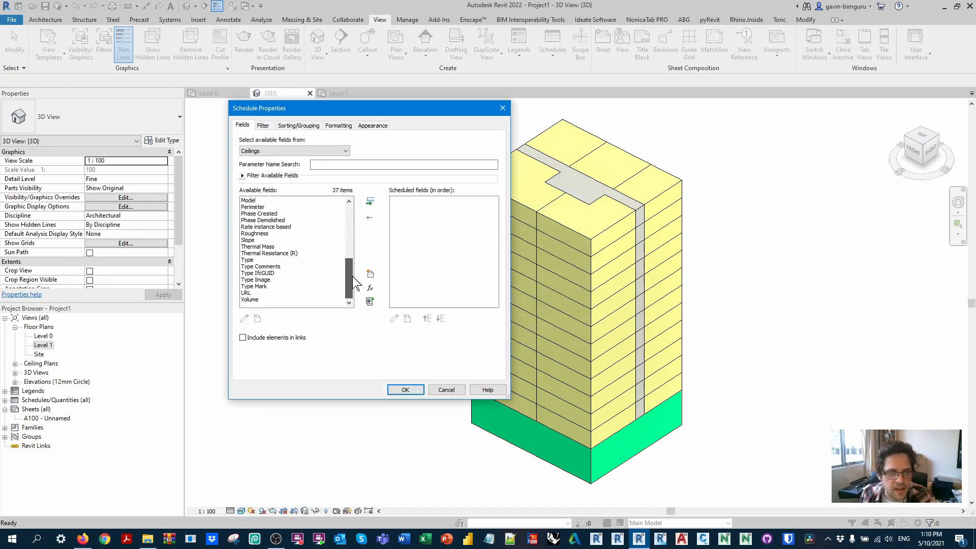
click(265, 260)
click(370, 202)
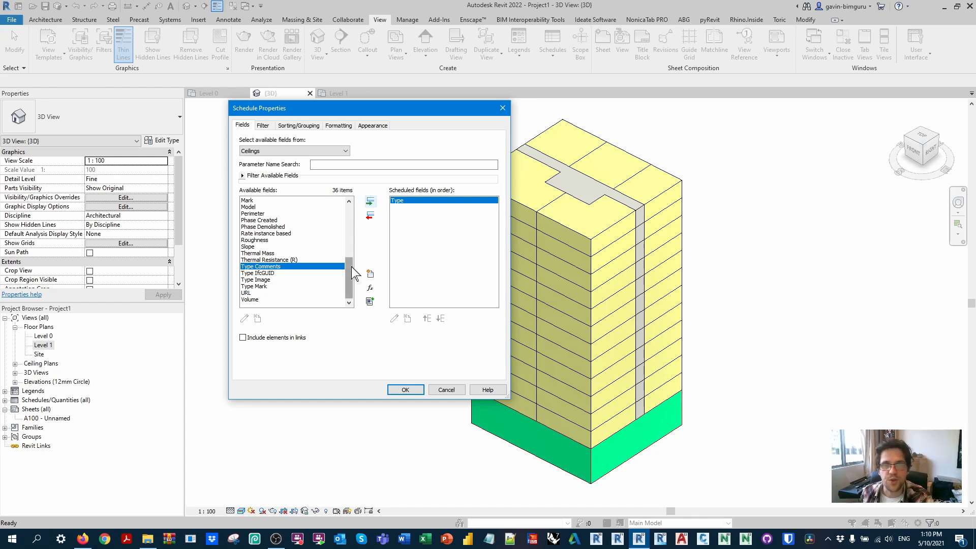
drag(350, 277, 352, 218)
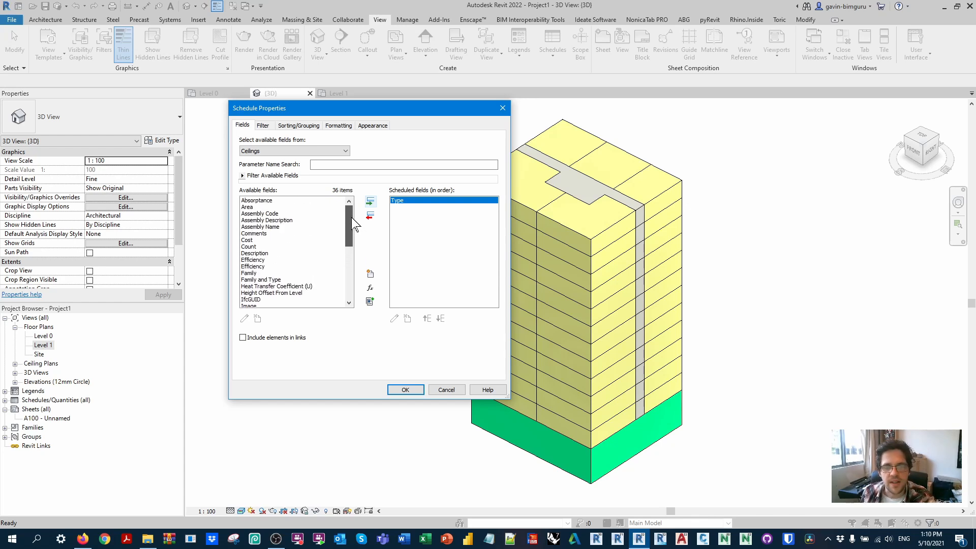
click(292, 207)
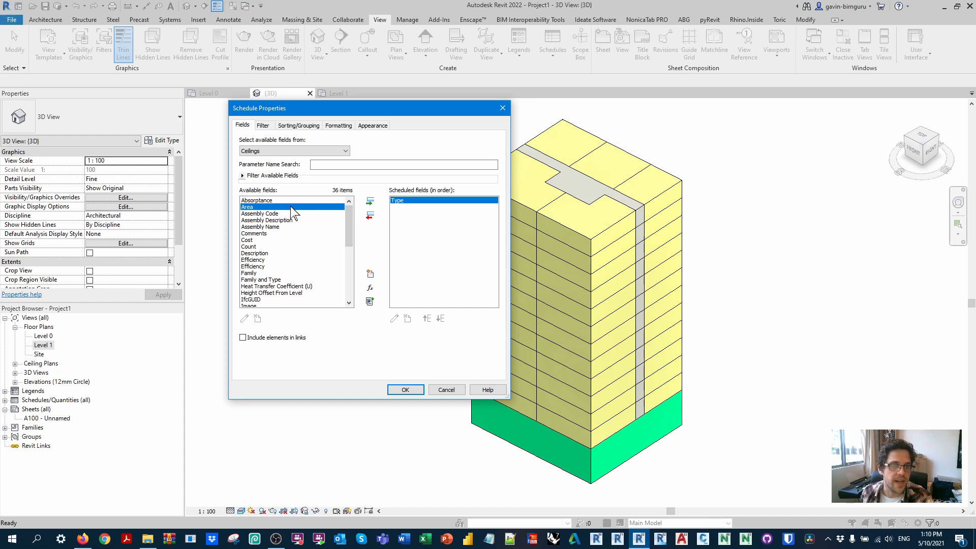
click(370, 202)
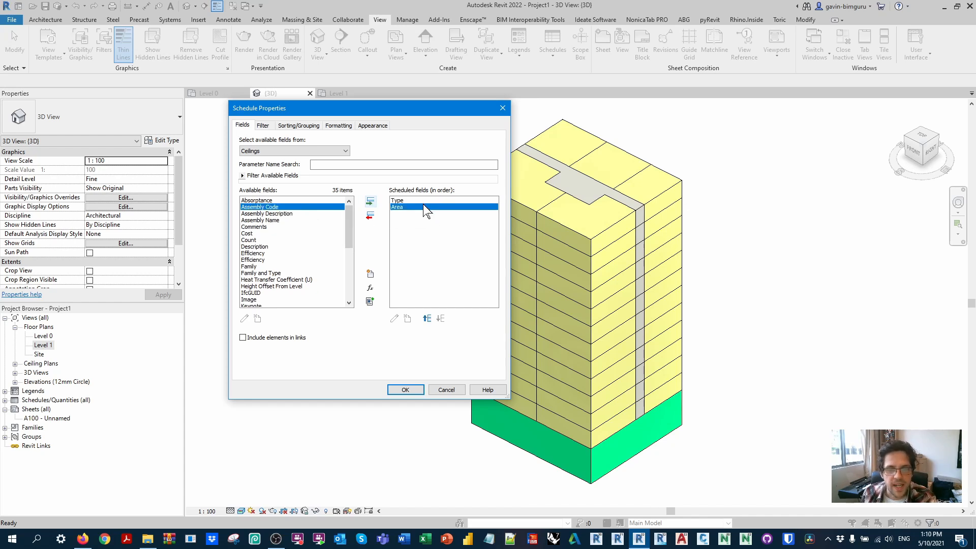
drag(349, 224, 349, 236)
click(270, 220)
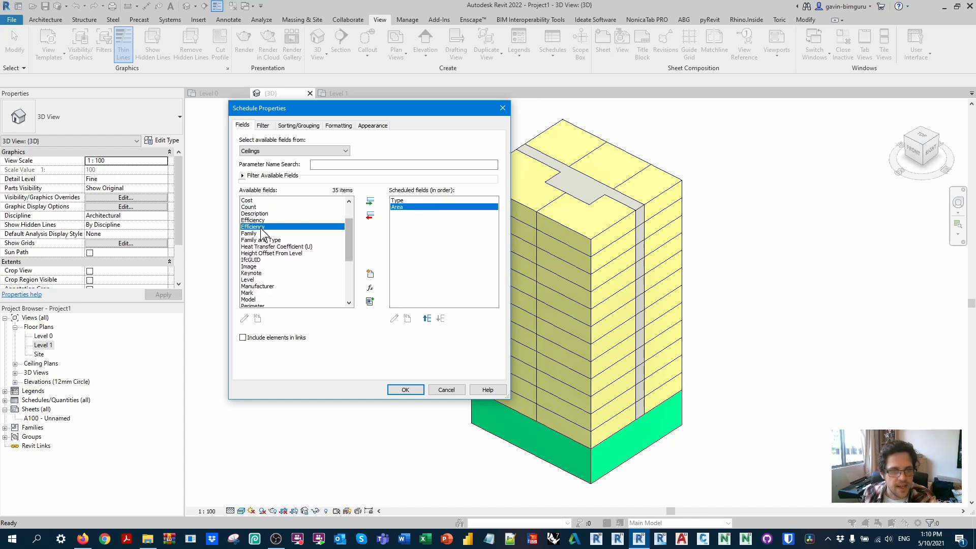
click(279, 227)
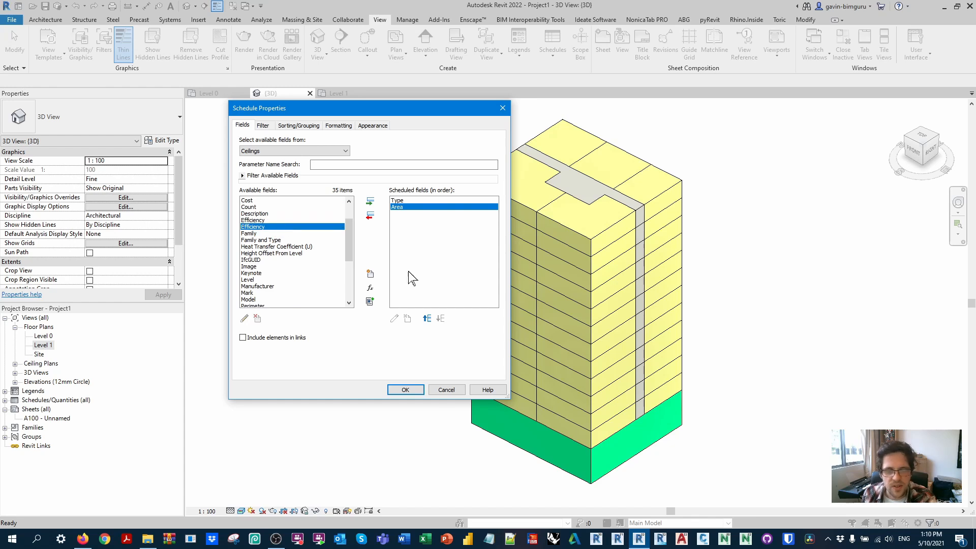
click(406, 390)
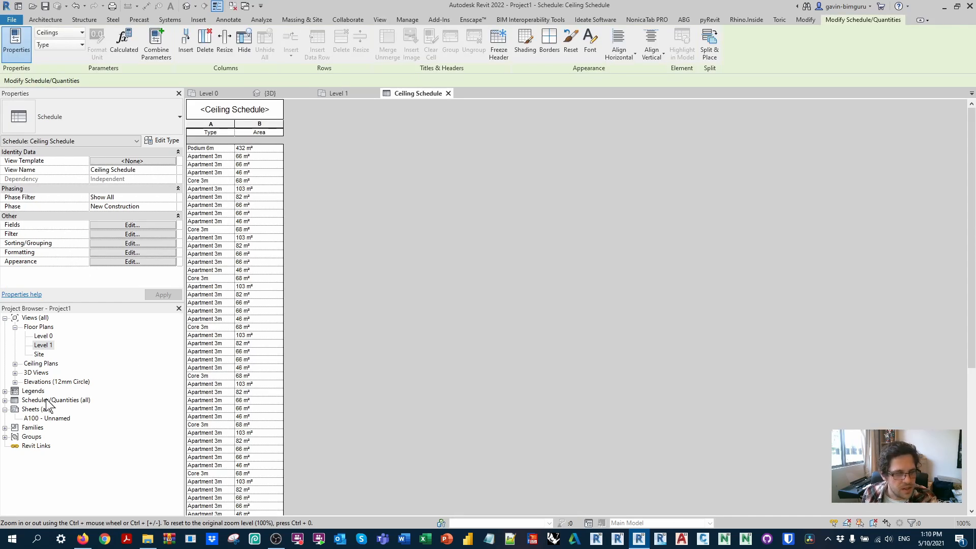
Step: Delete the Ceiling Style Schedule from the project's schedules
click(49, 400)
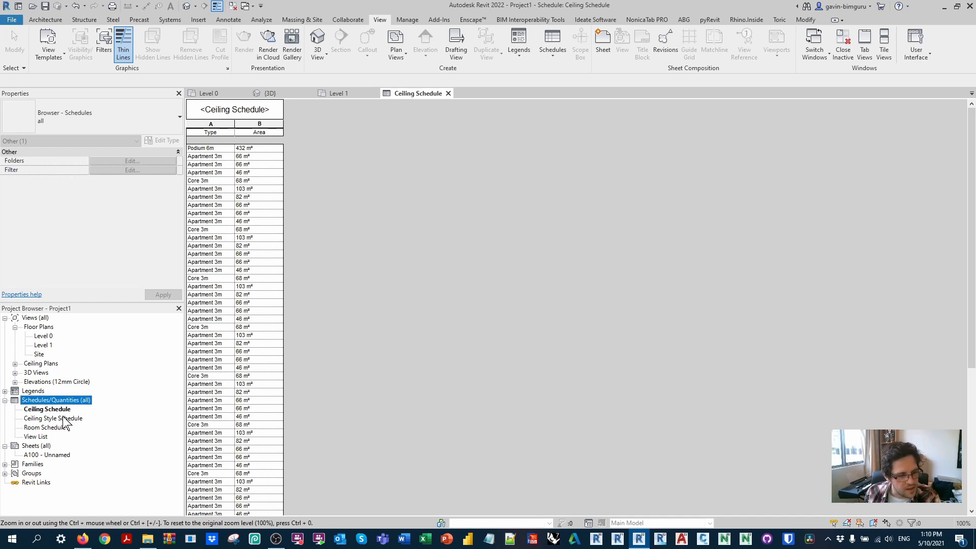
click(70, 418)
key(Delete)
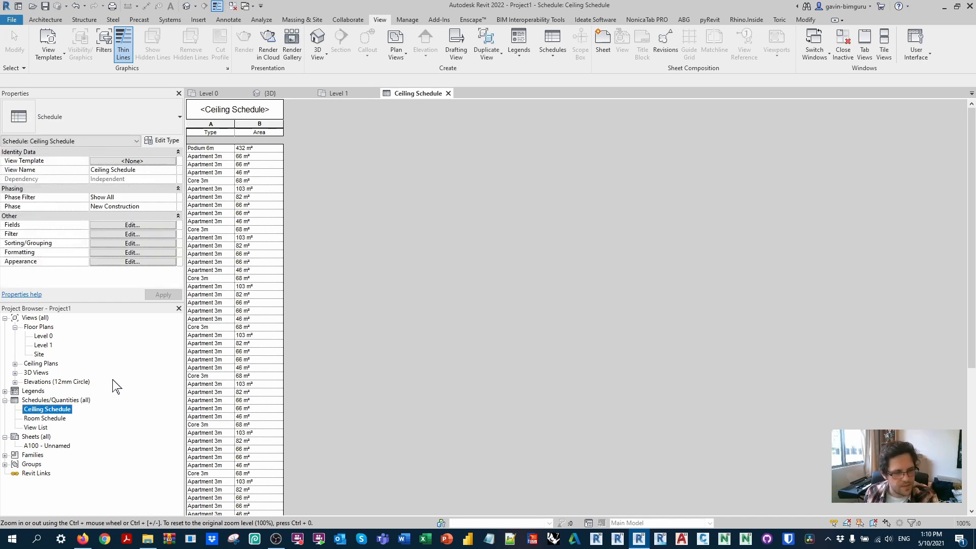
Step: Edit the Ceiling Schedule's fields and add the remaining Efficiency parameter after Area
click(114, 225)
click(395, 207)
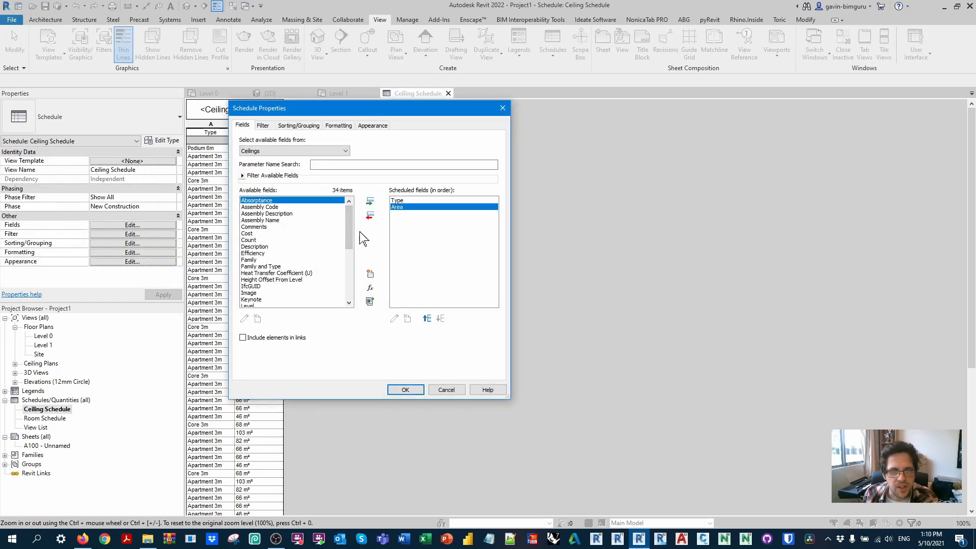
click(285, 253)
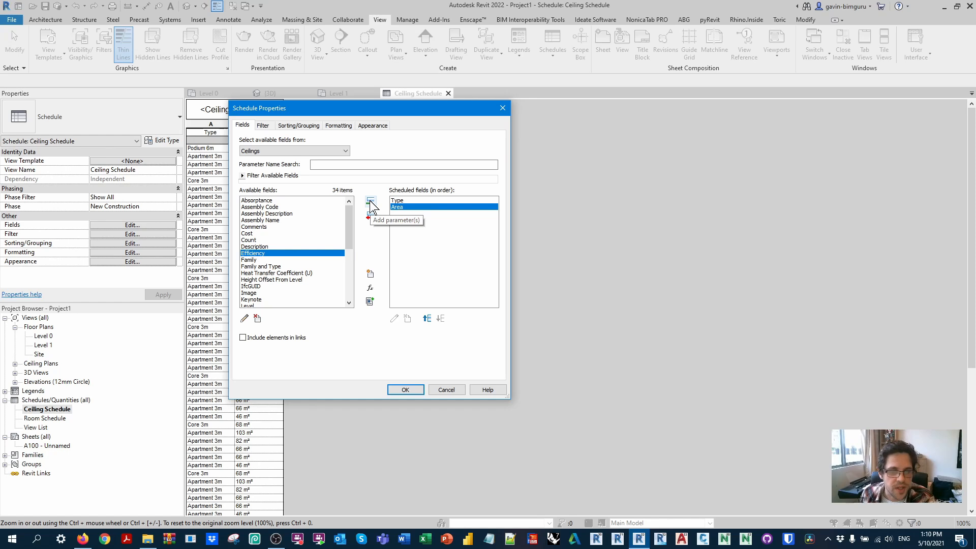
click(370, 203)
Step: Create a calculated value named GFA of type Area with the formula Area*Efficiency
click(372, 288)
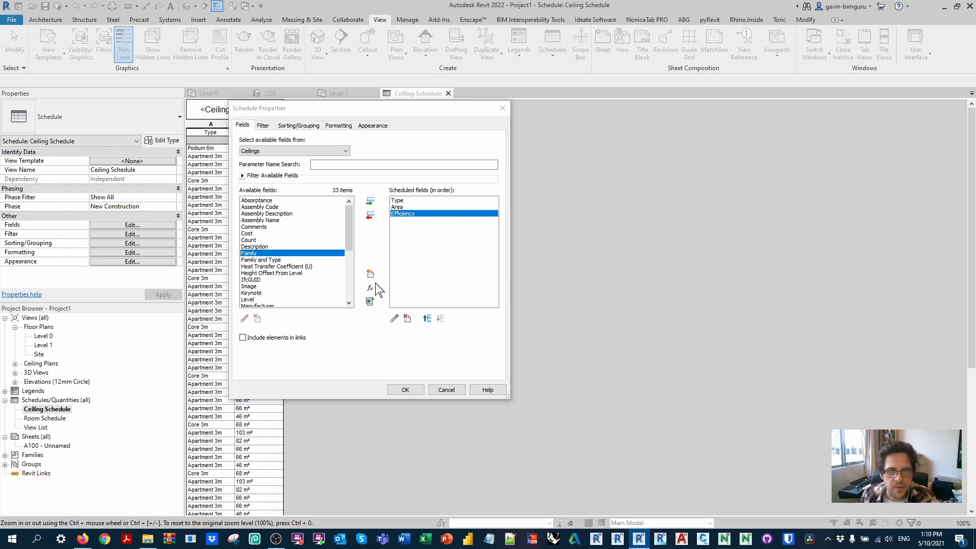
text(GFA)
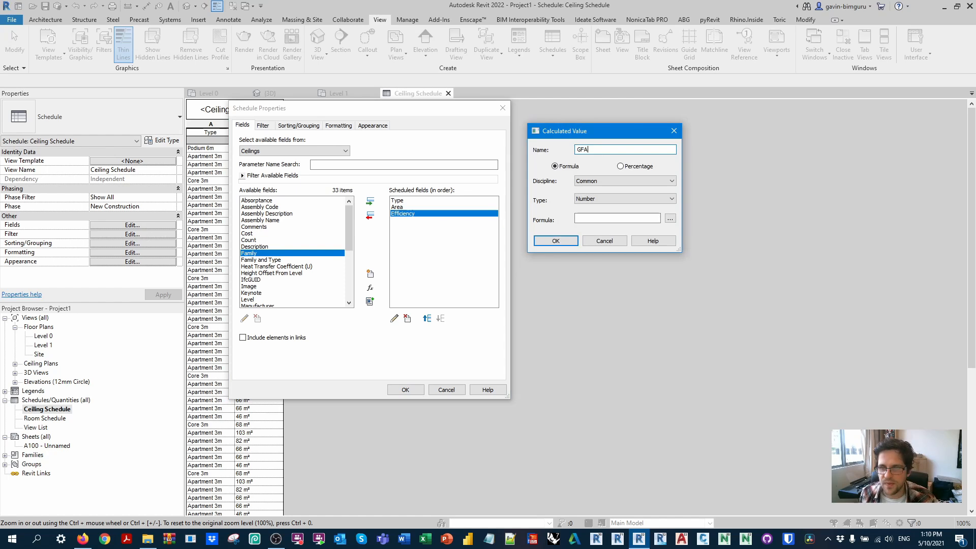
click(632, 200)
click(621, 210)
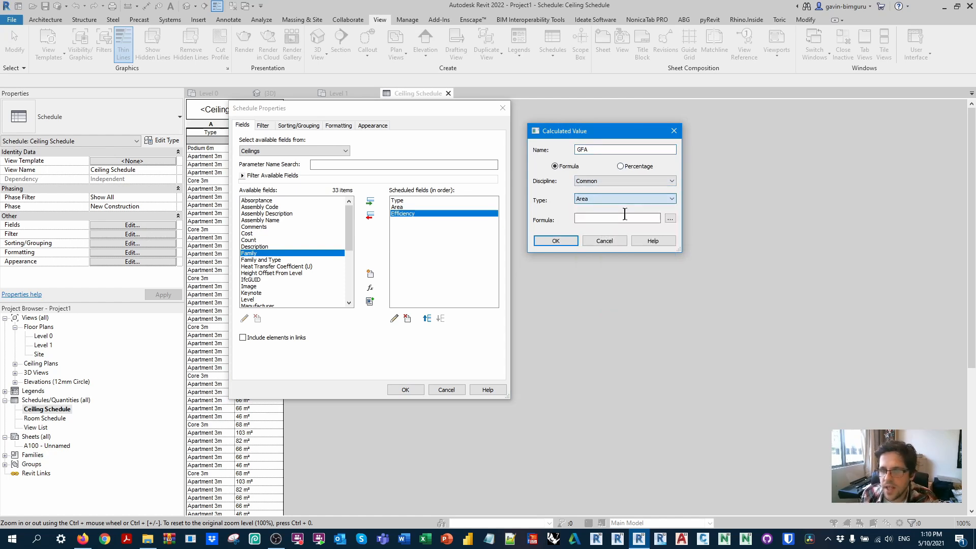
click(675, 219)
click(582, 149)
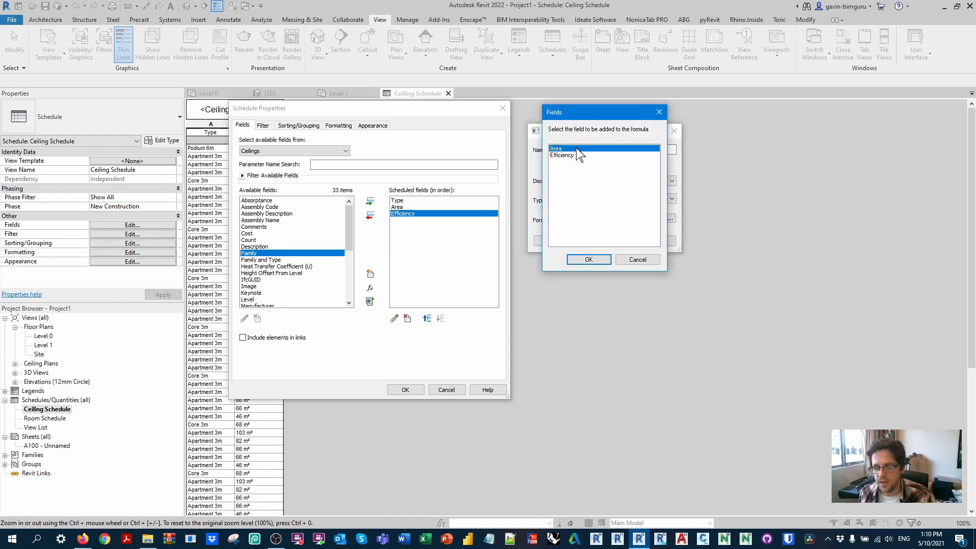
click(588, 260)
text(*)
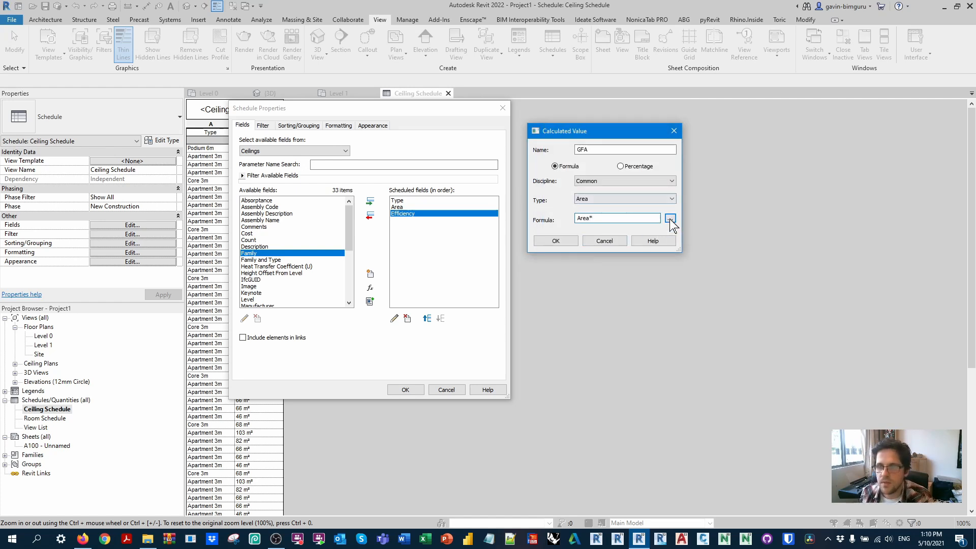
click(669, 218)
click(579, 155)
click(587, 260)
click(566, 241)
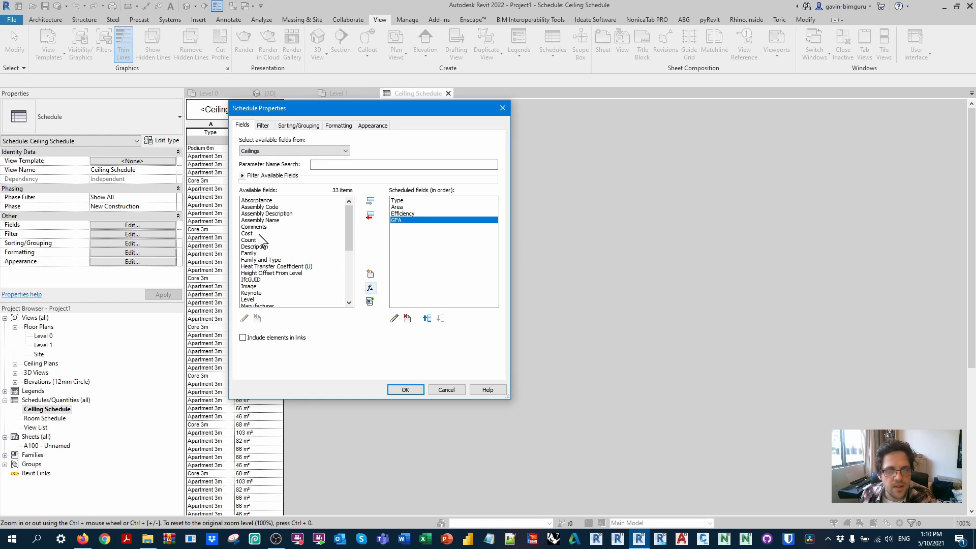
Step: Add the Count and Level fields to the ceiling schedule and place Level first in the field order
click(254, 239)
click(370, 201)
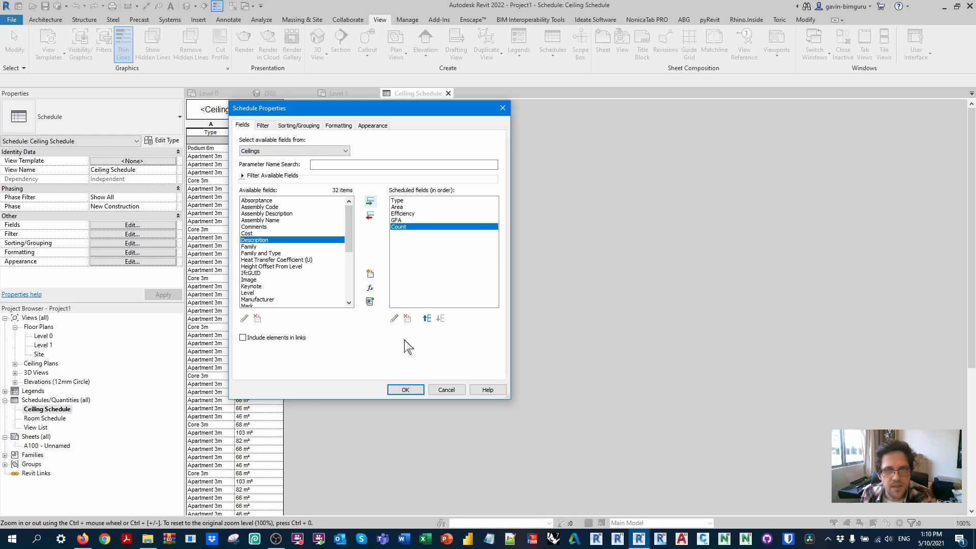
click(264, 125)
click(322, 142)
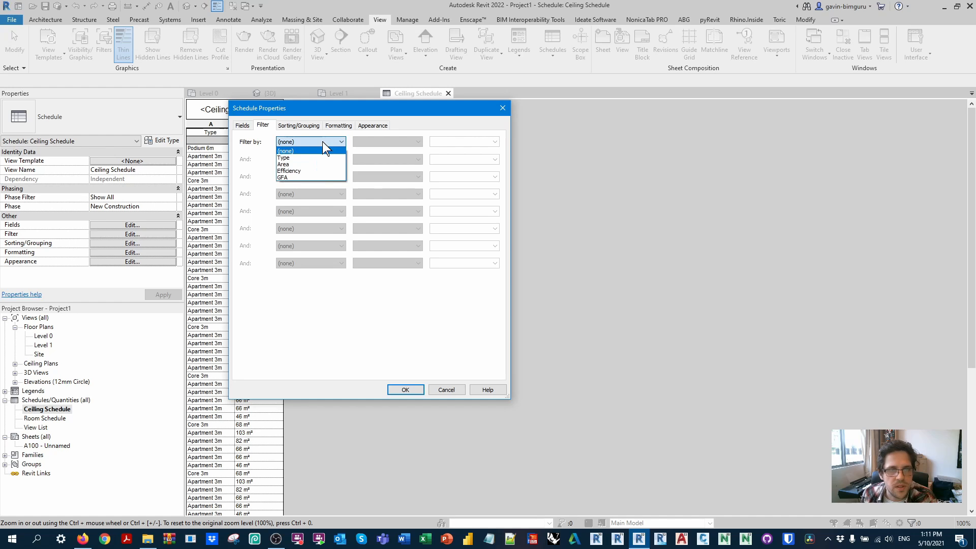
click(327, 148)
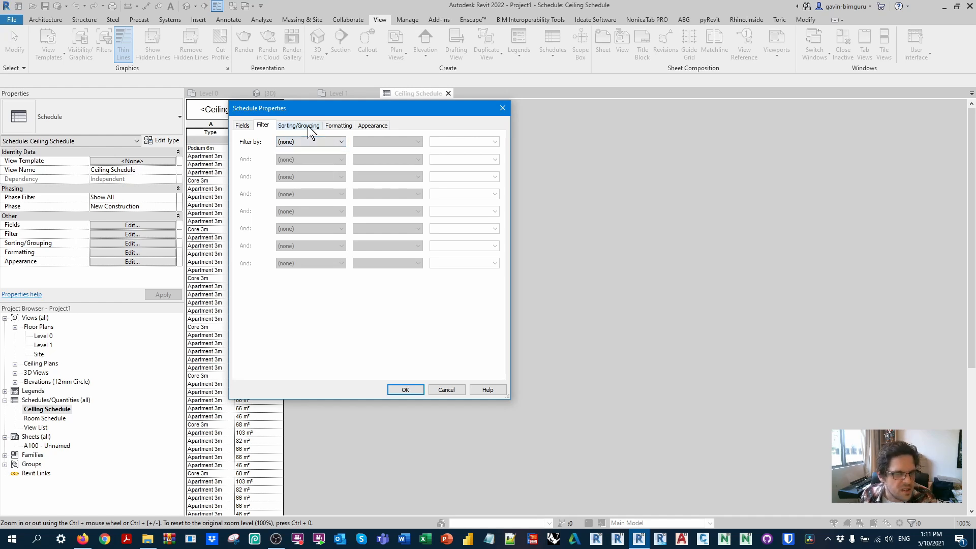
click(311, 127)
click(339, 141)
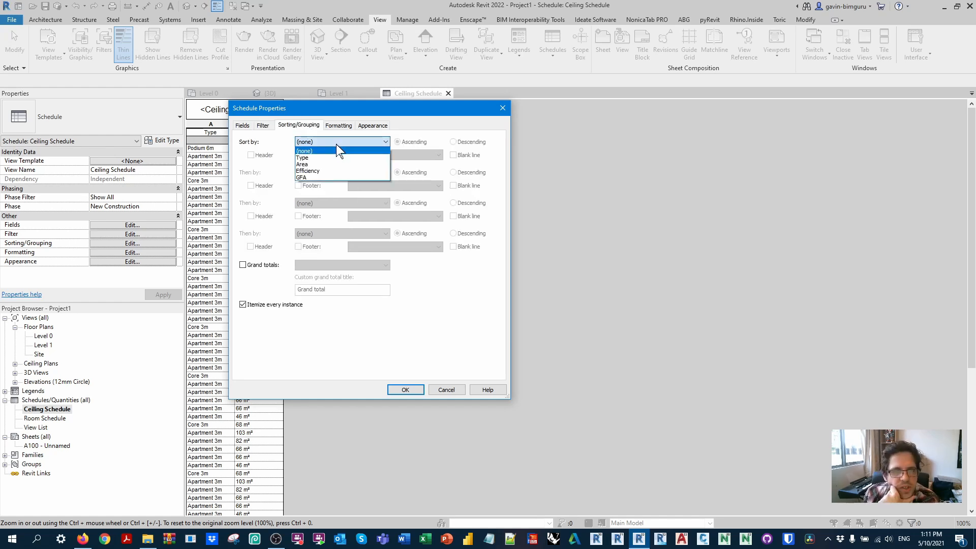
click(242, 126)
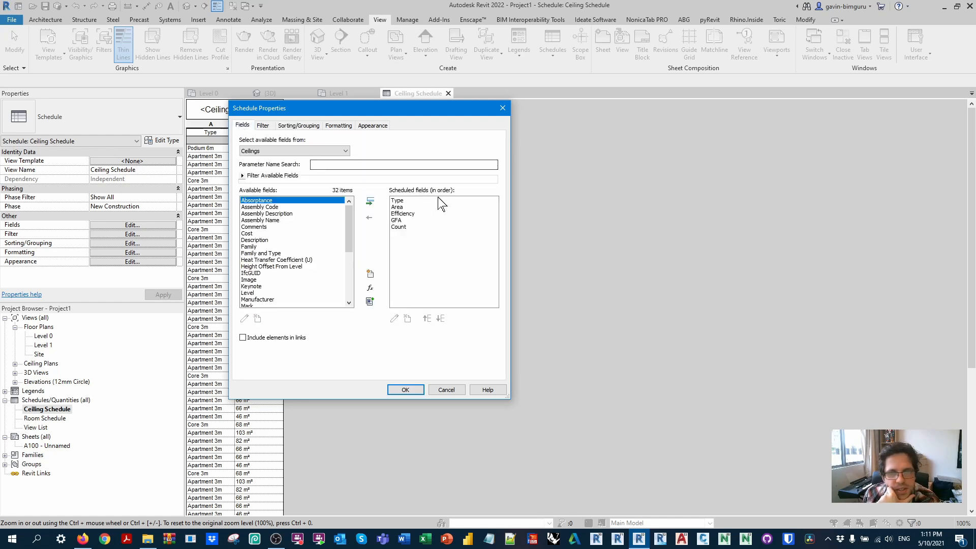
scroll(347, 251, down, 3)
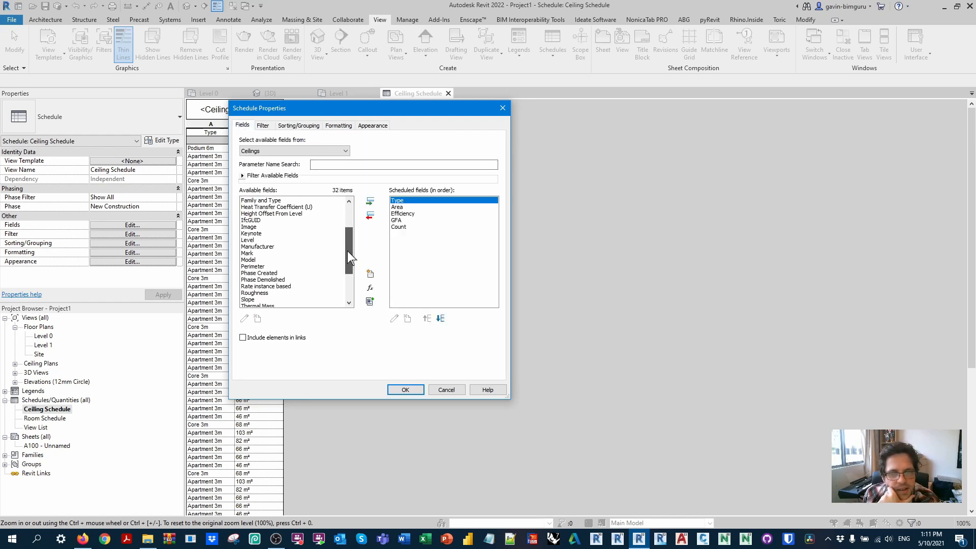
click(269, 240)
click(370, 201)
click(426, 318)
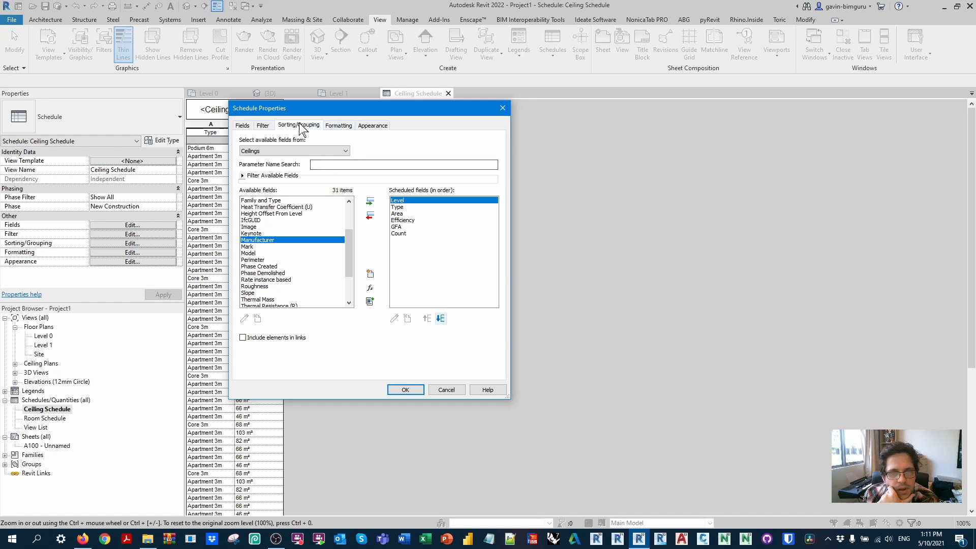
Step: Sort the schedule by Level in ascending order with a header, a Totals only footer and a blank line
click(299, 125)
click(325, 142)
click(330, 153)
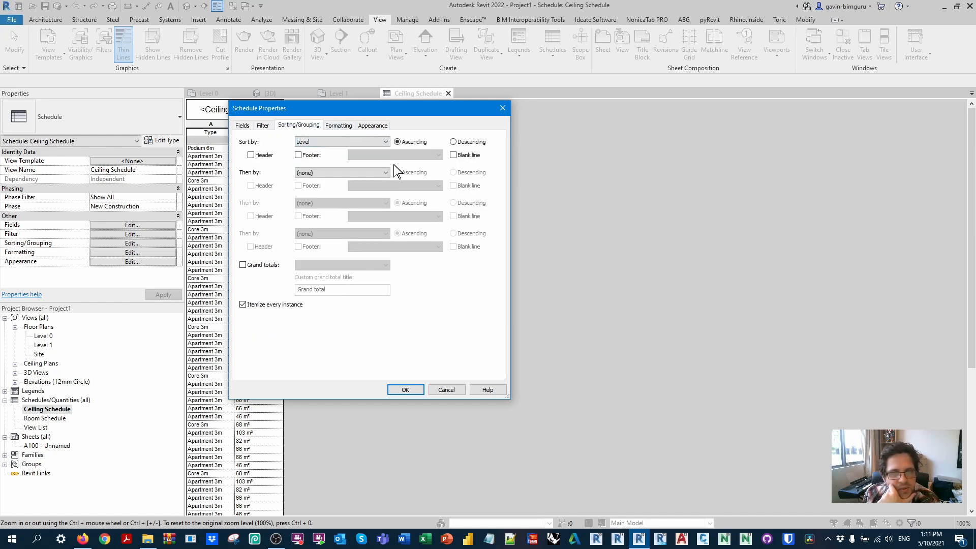
click(257, 156)
click(307, 155)
click(377, 155)
click(373, 182)
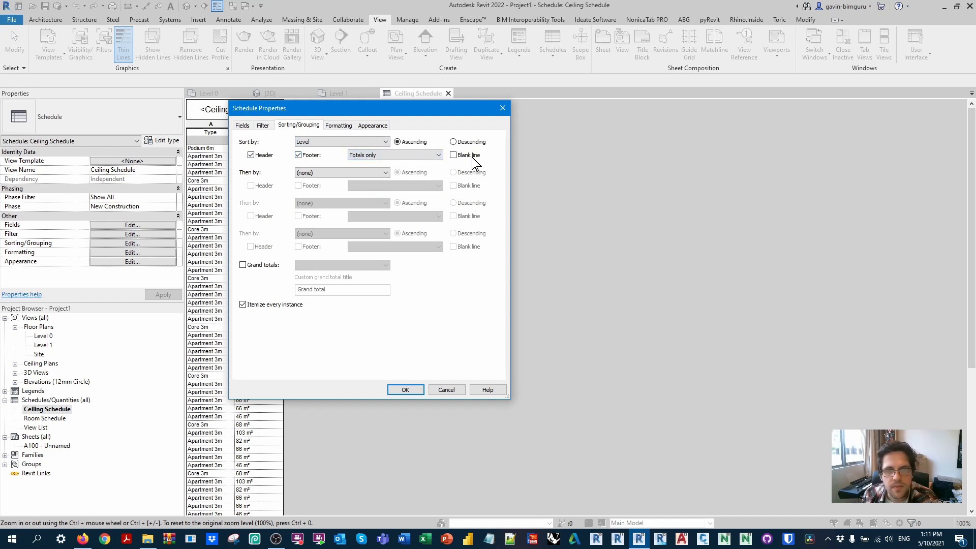
Step: Enable grand totals with the Totals only option and turn off itemizing every instance
click(242, 265)
click(330, 265)
click(315, 297)
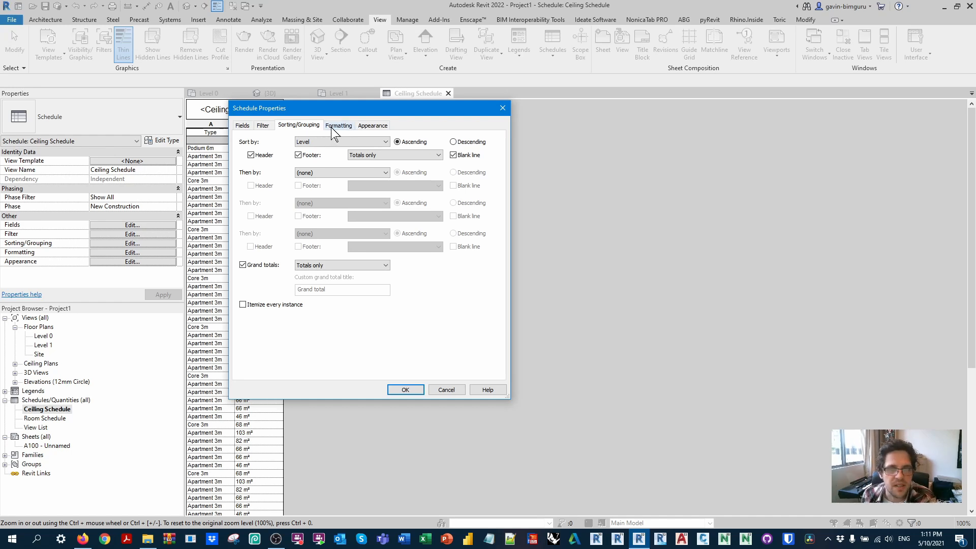
Step: Format the GFA and Area fields to calculate totals and apply the schedule properties
click(340, 126)
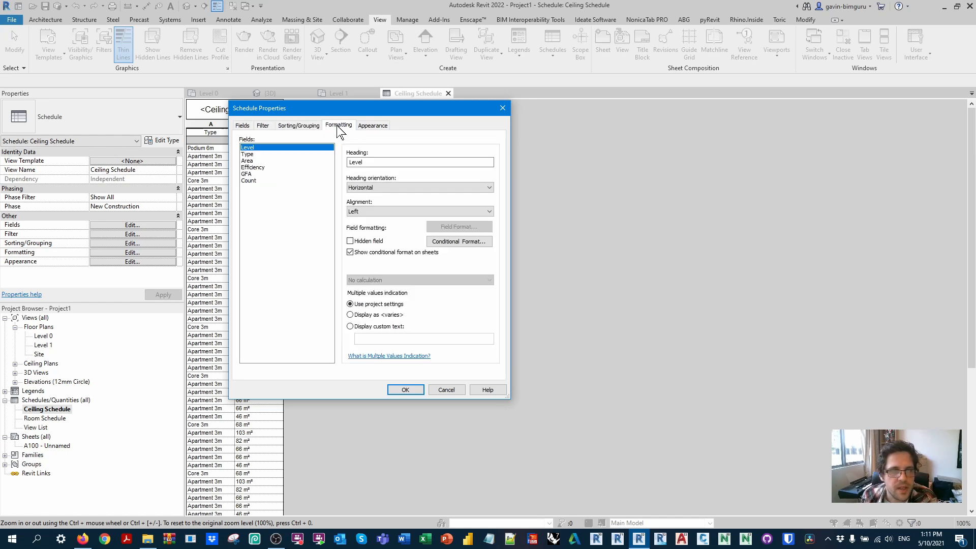
click(249, 174)
click(388, 279)
click(376, 295)
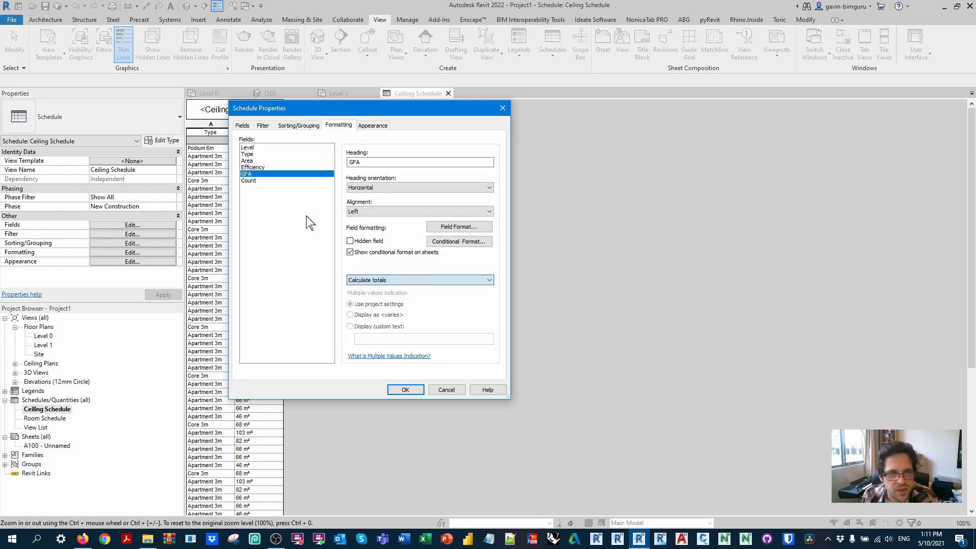
click(262, 167)
click(298, 160)
click(376, 281)
click(376, 294)
click(405, 389)
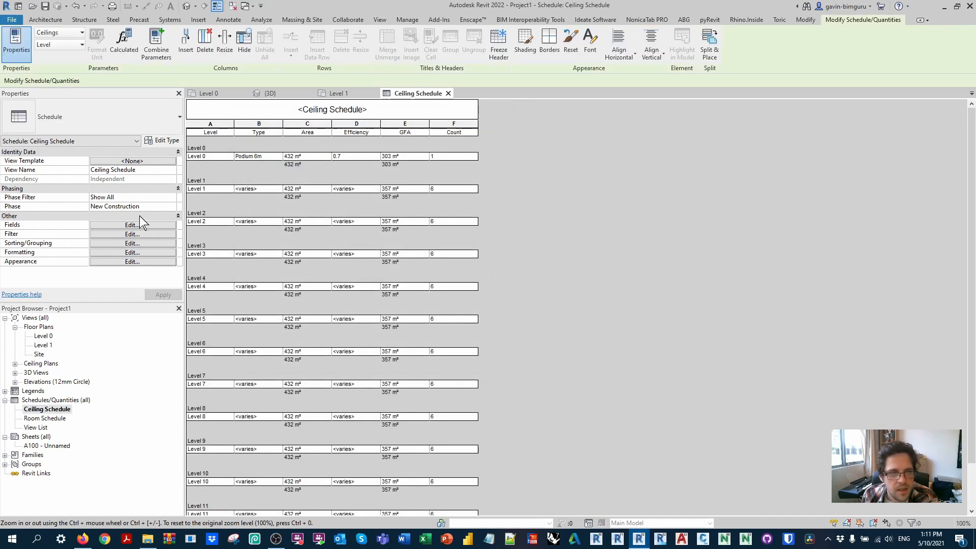
Step: Add Type as the second sorting level of the ceiling schedule and apply it
click(145, 227)
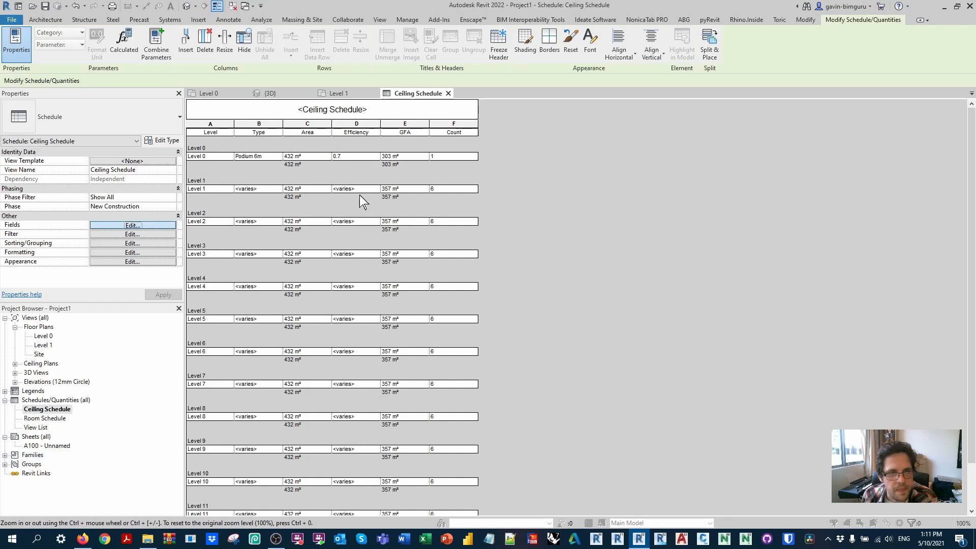
click(298, 125)
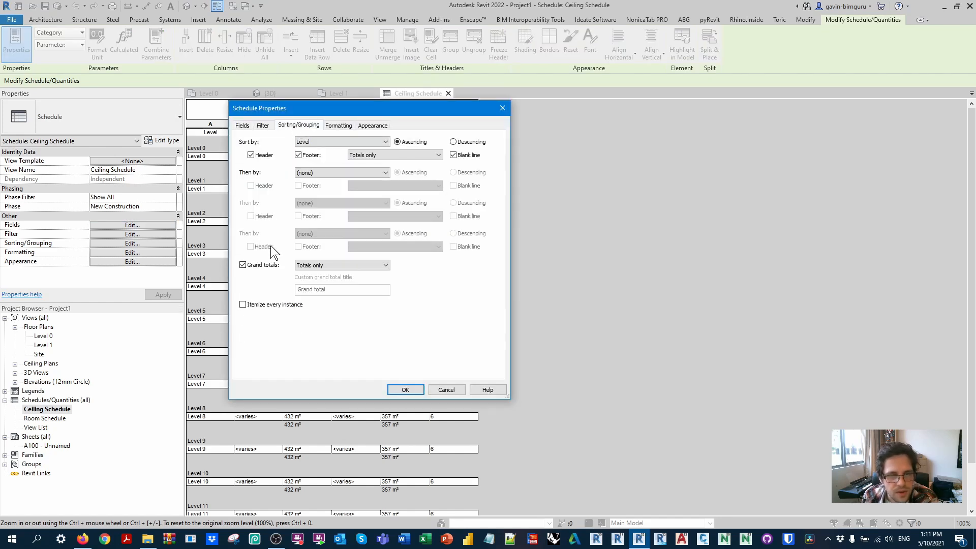
click(310, 173)
click(315, 197)
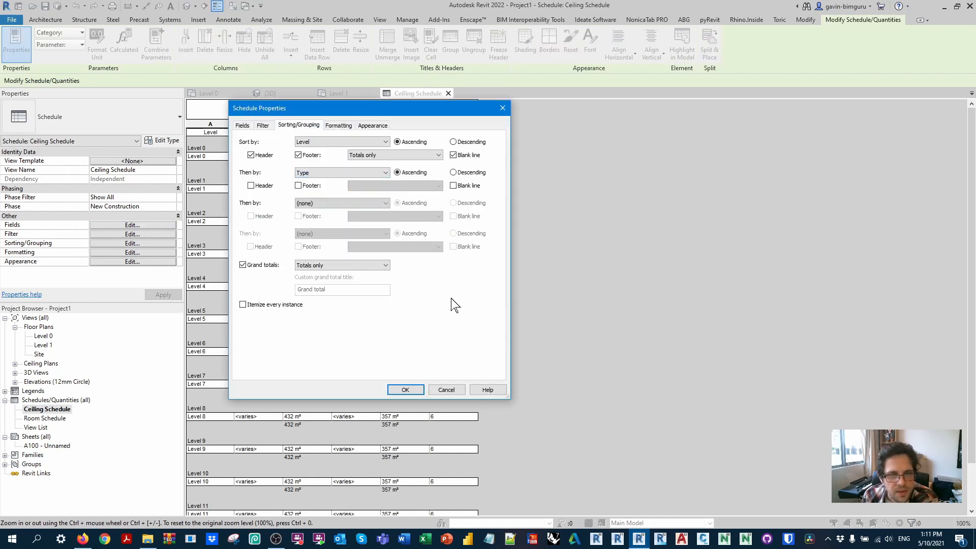
click(404, 390)
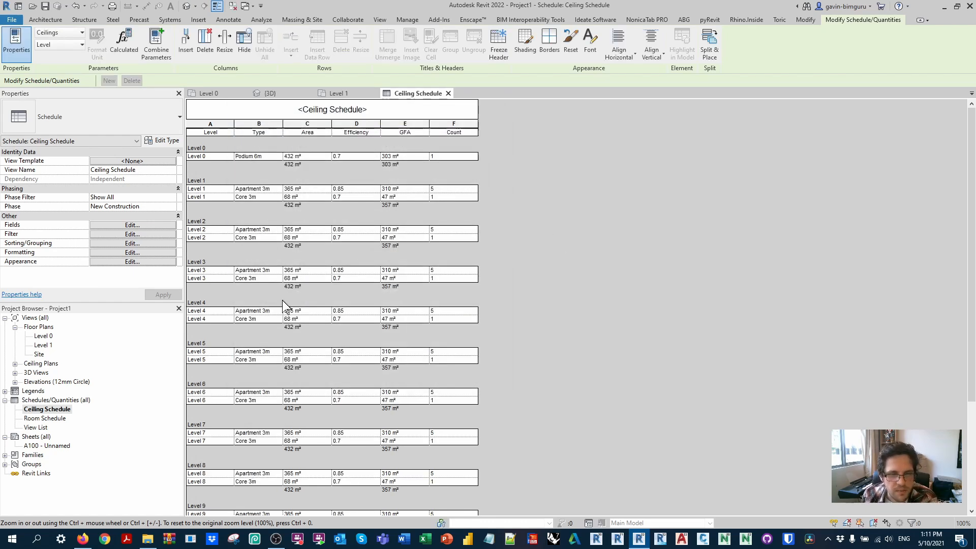
Step: Turn on itemizing every instance for the ceiling schedule
scroll(262, 242, down, 5)
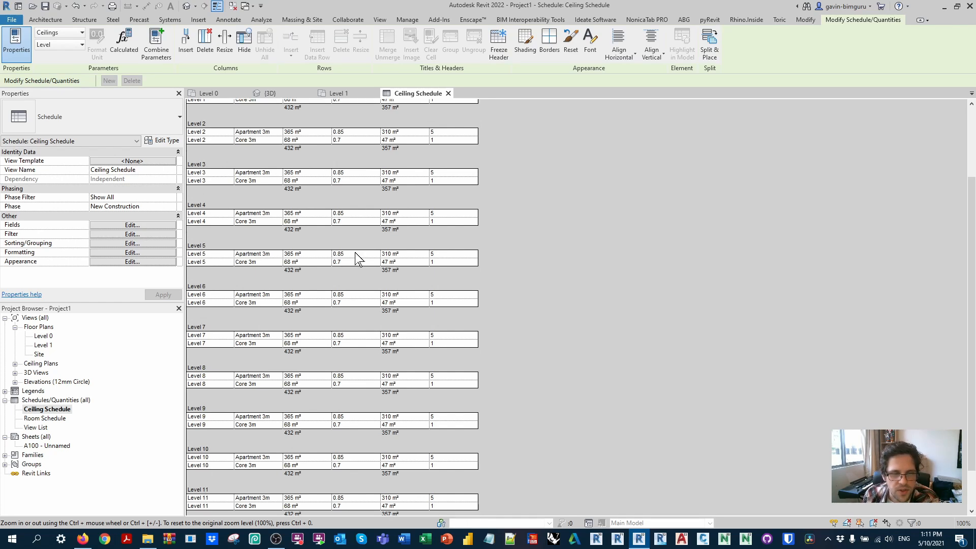
click(160, 223)
click(292, 126)
click(285, 305)
click(405, 389)
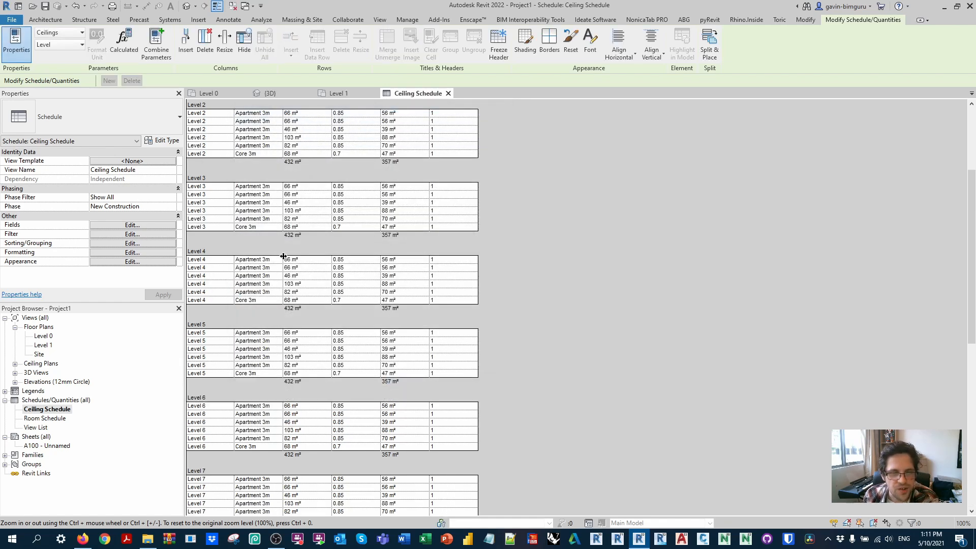
Step: Remove the Level and Type sorting from the ceiling schedule and apply the schedule properties
scroll(404, 311, up, 5)
click(154, 225)
click(298, 125)
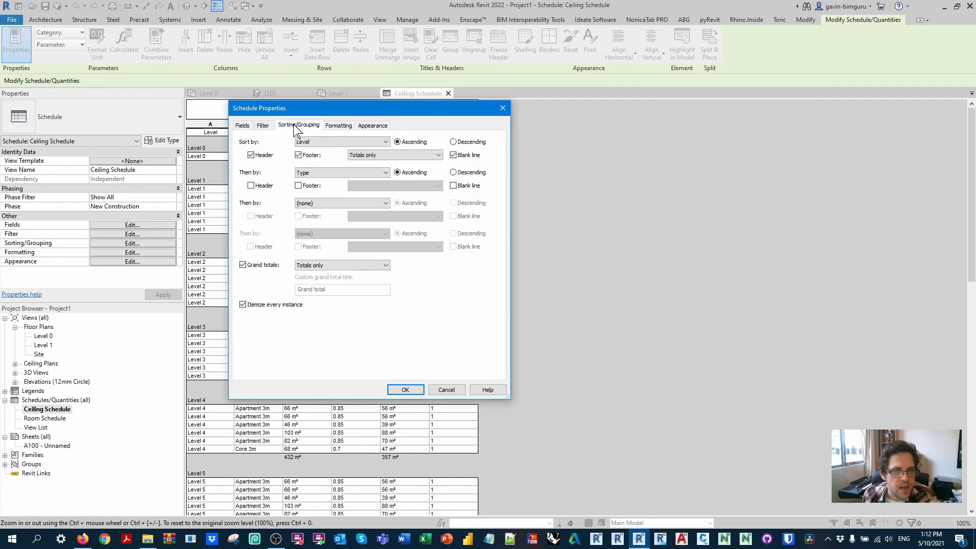
click(327, 142)
click(325, 148)
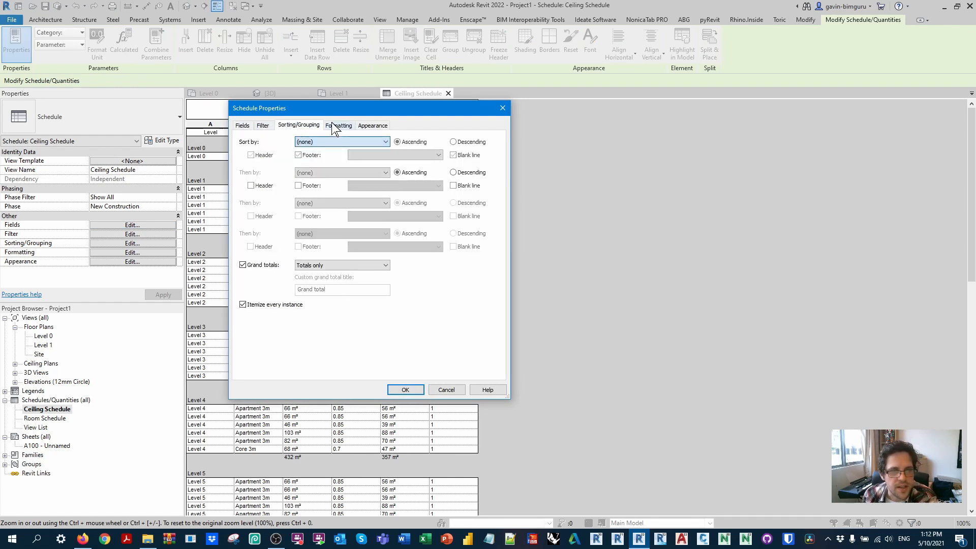
drag(337, 111, 475, 124)
click(541, 402)
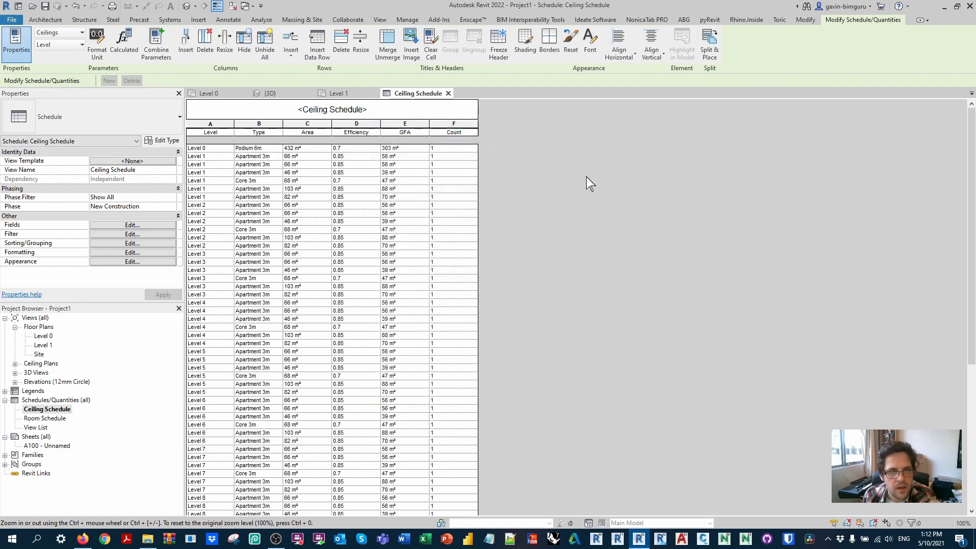
Step: Sort the ceiling schedule by Type in ascending order and turn off itemizing every instance
click(132, 224)
click(436, 138)
click(451, 154)
click(440, 177)
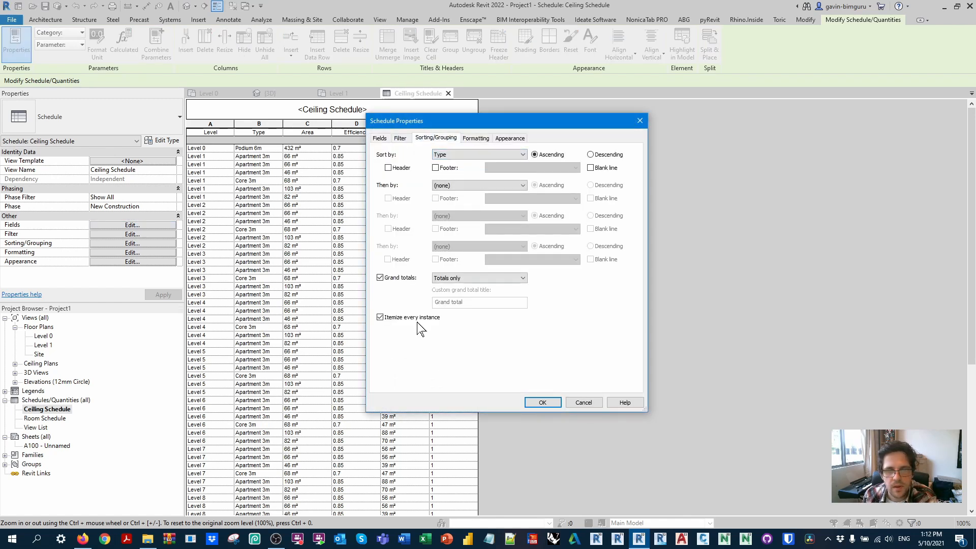
click(542, 401)
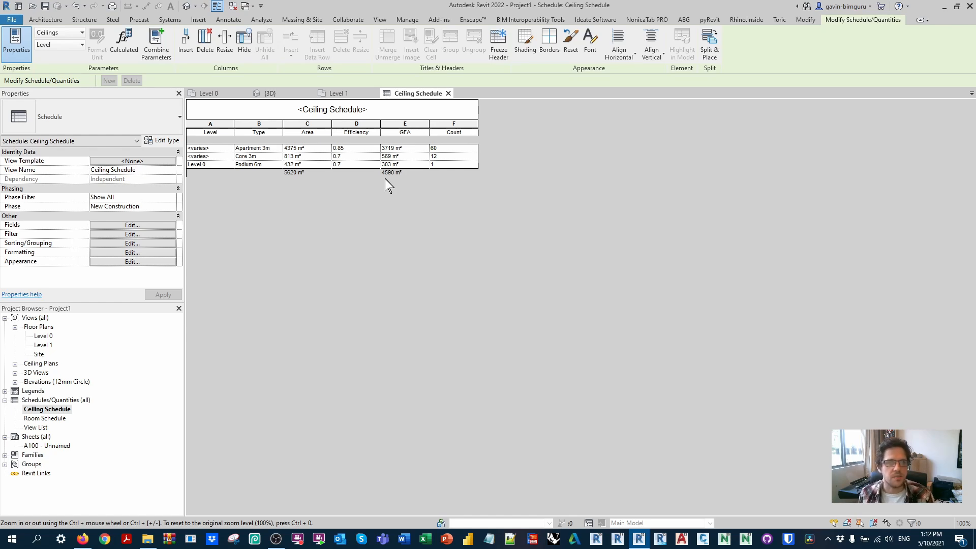
Step: Examine the tower and its topmost floor group in 3D, and return to the ceiling schedule
click(186, 6)
click(683, 190)
shift+middle_drag(725, 273, 743, 252)
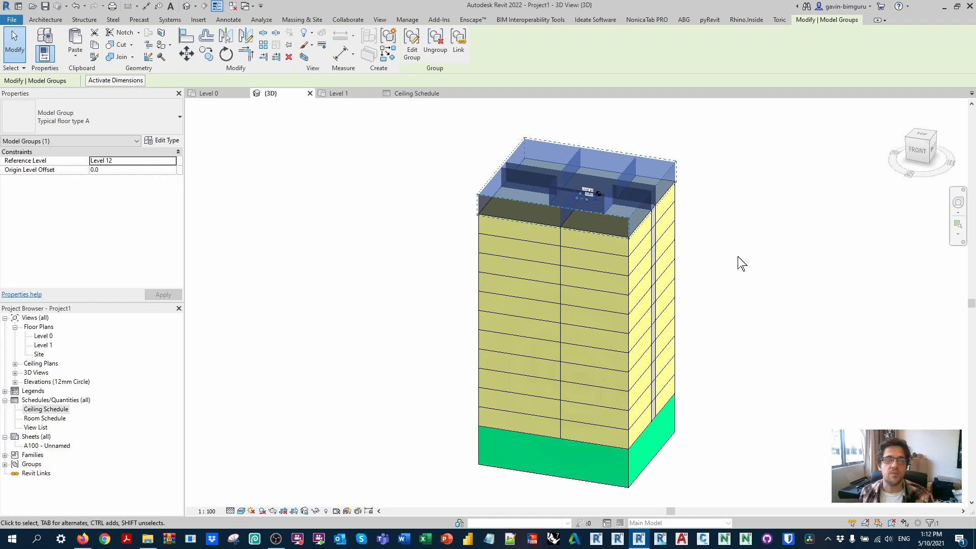
click(740, 264)
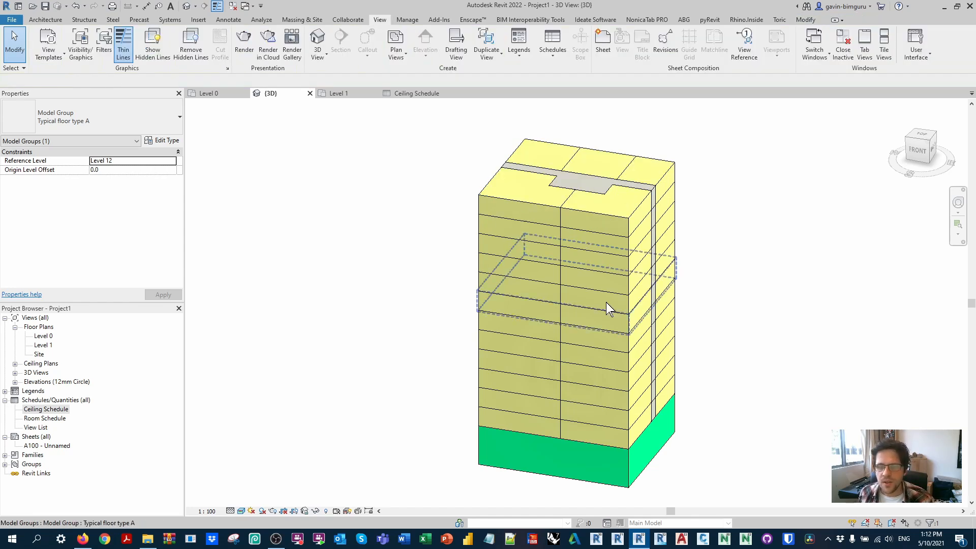
click(424, 94)
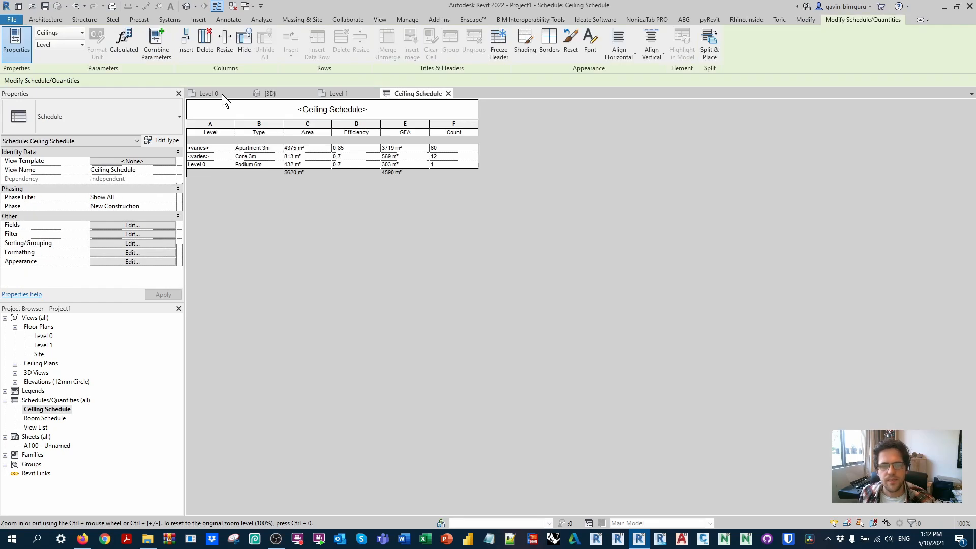
Step: Draw a horizontal section line across the upper part of the Level 0 plan and open its section view
click(216, 95)
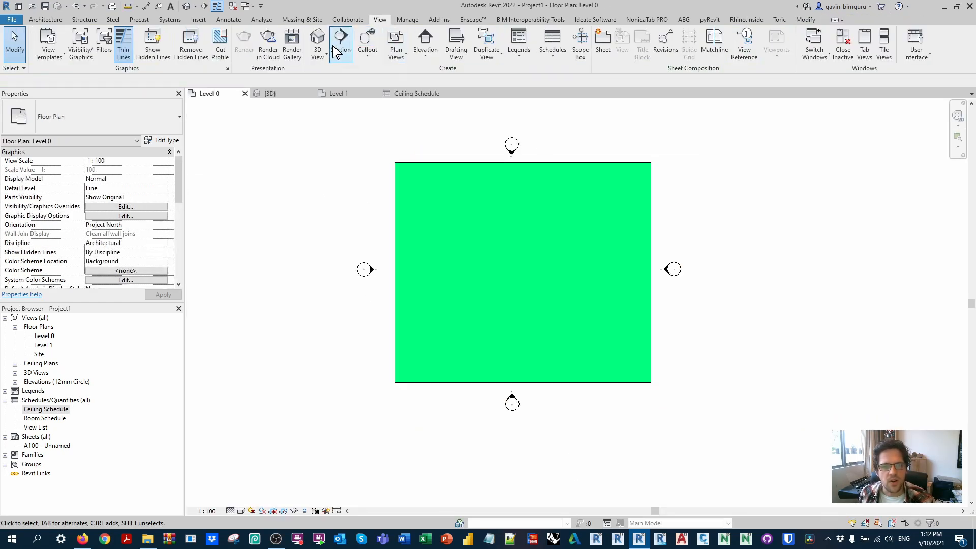
click(341, 41)
click(345, 187)
click(717, 188)
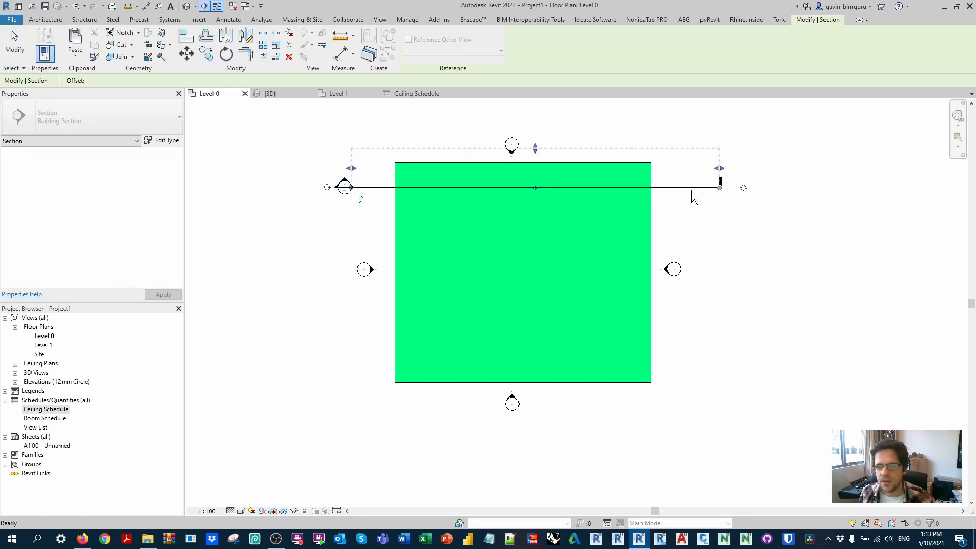
right_click(692, 192)
click(722, 244)
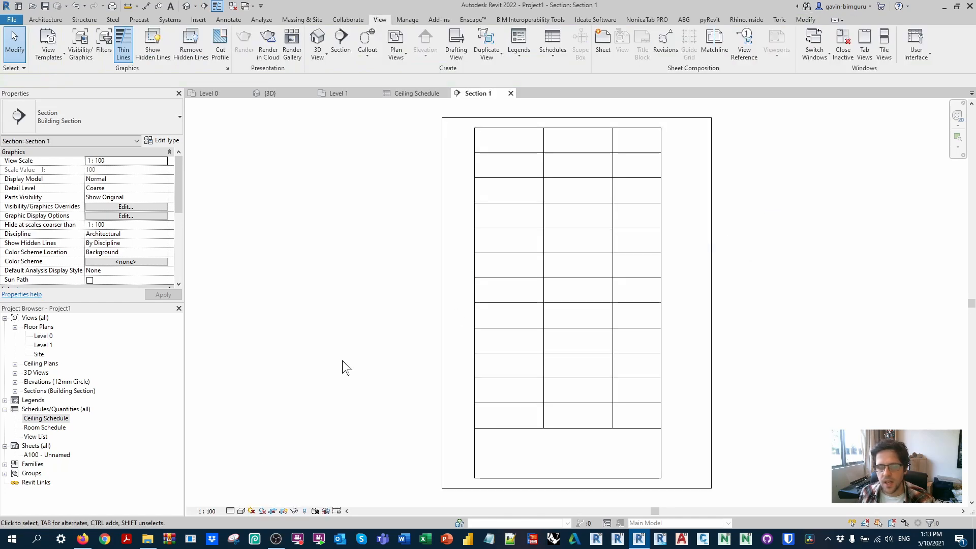
Step: Try the Realistic, Shaded and Hidden Line visual styles on the section view and settle on Consistent Colors
click(240, 511)
click(259, 499)
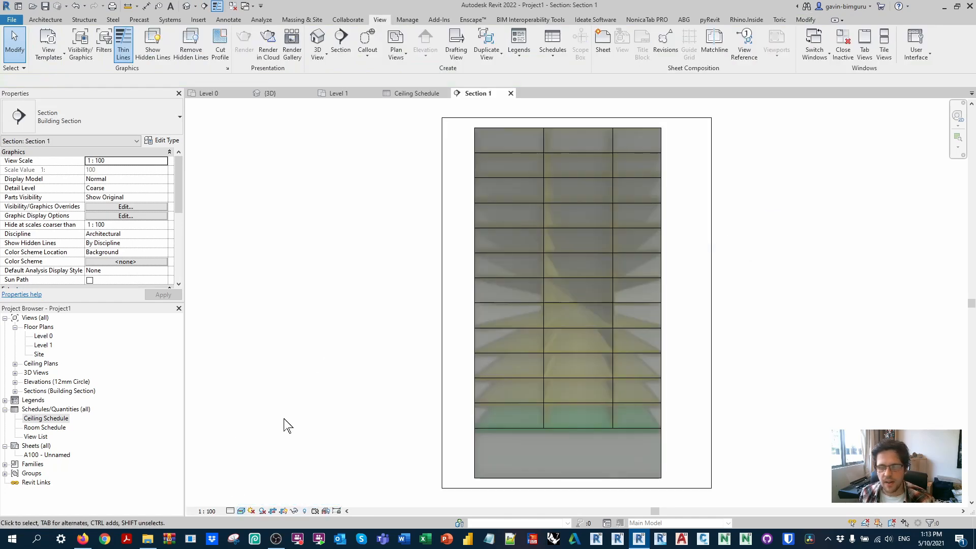
click(241, 510)
click(264, 481)
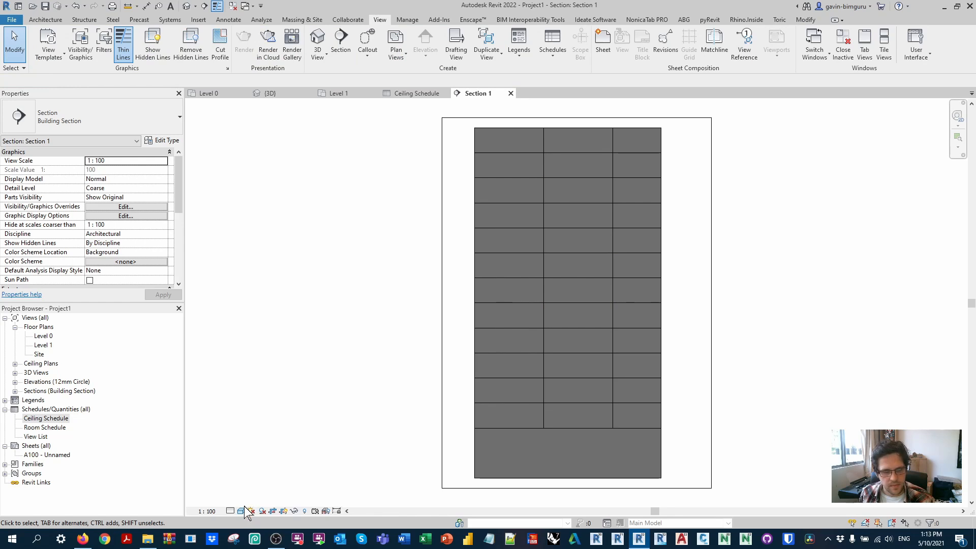
click(242, 510)
click(265, 470)
click(241, 510)
click(261, 491)
click(241, 511)
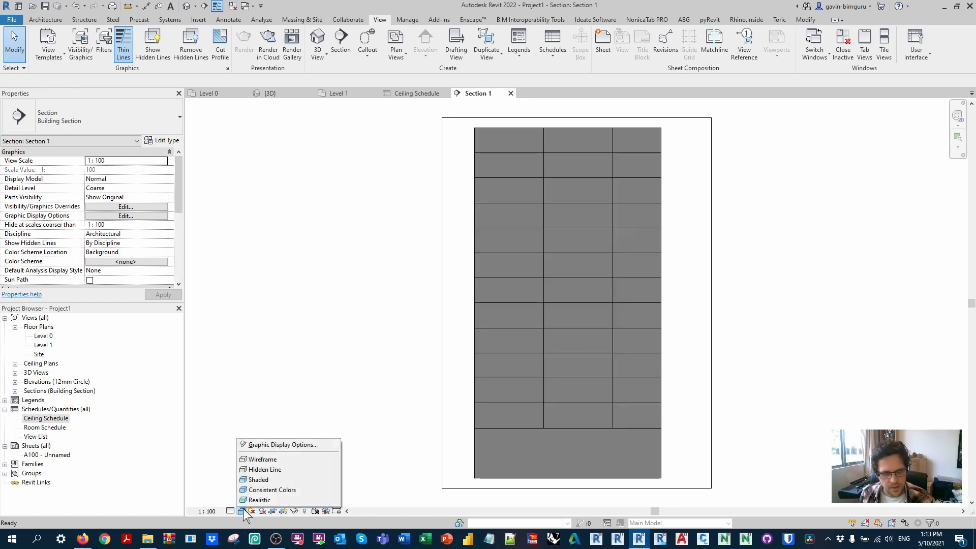
click(307, 356)
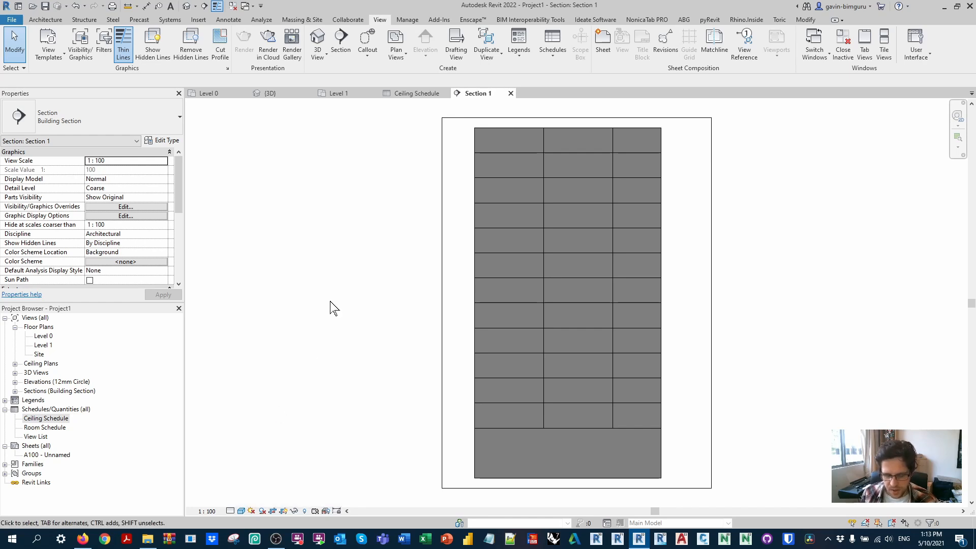
Step: Create a new rule-based view filter named Apartment from the section's visibility and graphic overrides
key(v)
key(g)
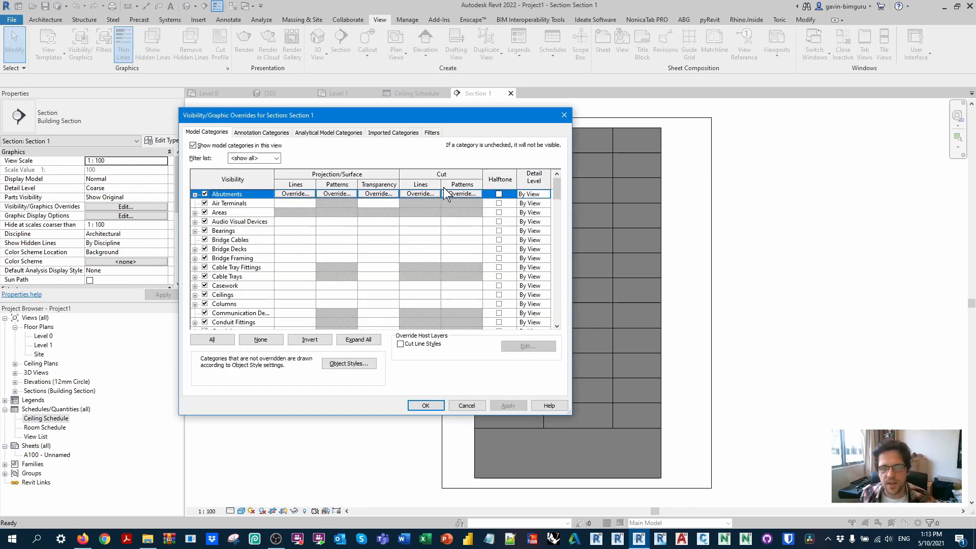
click(431, 133)
click(224, 325)
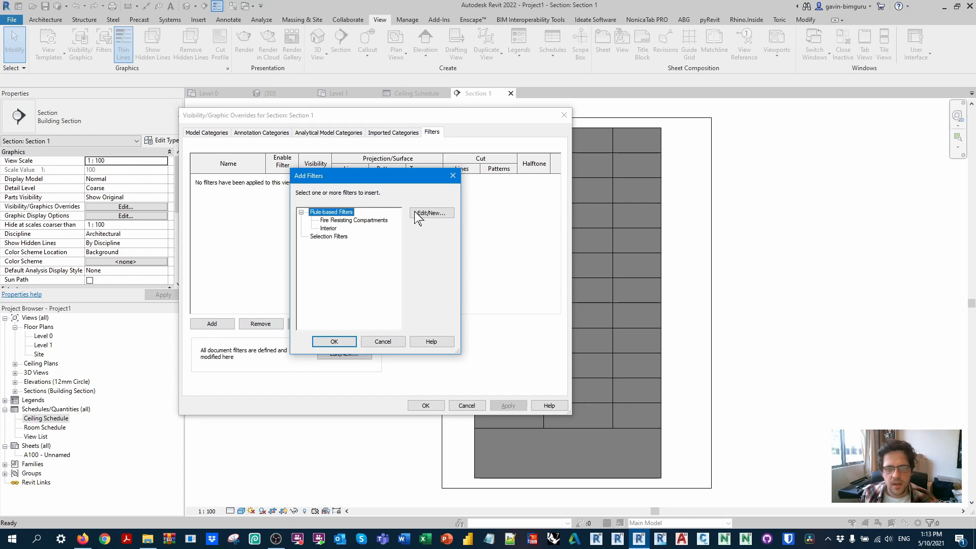
click(432, 213)
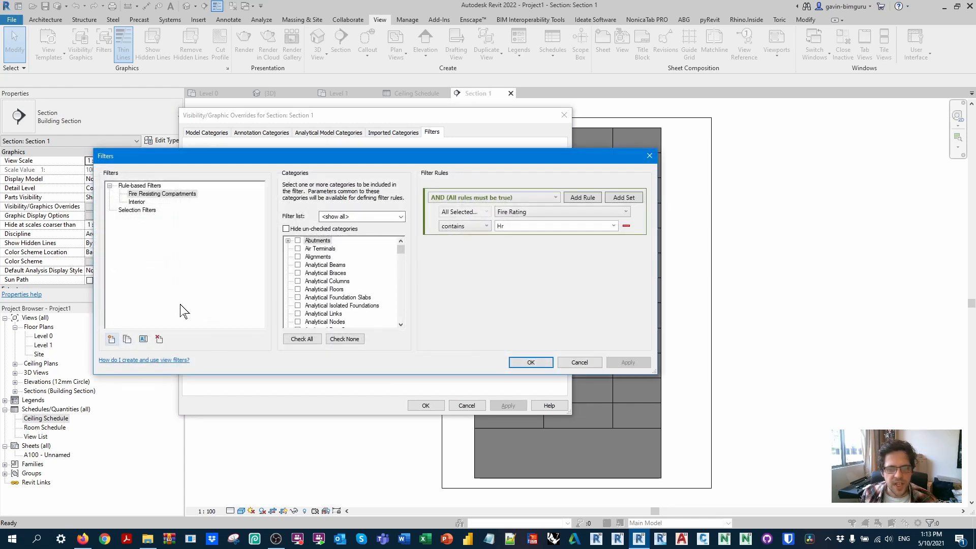
click(112, 339)
text(ap)
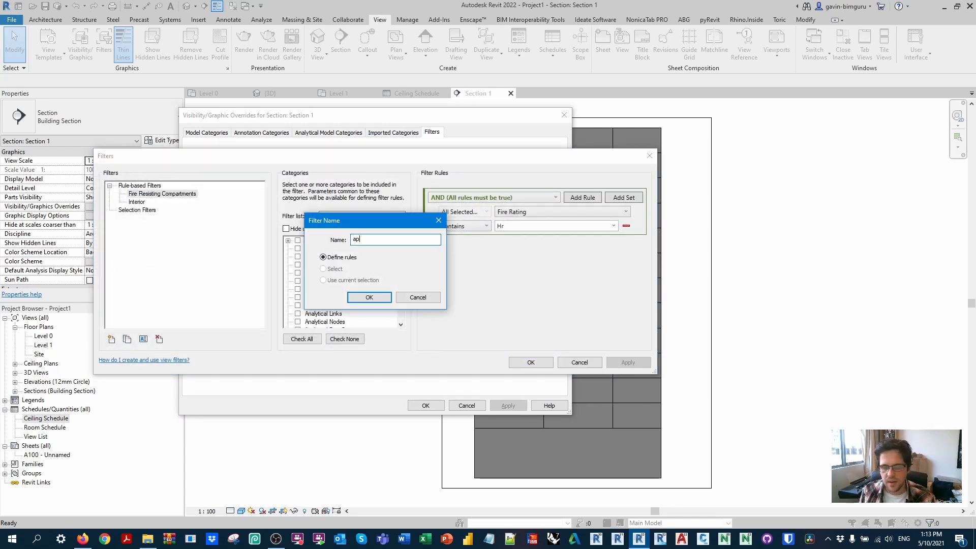
key(BackSpace)
key(BackSpace)
text(Apartme)
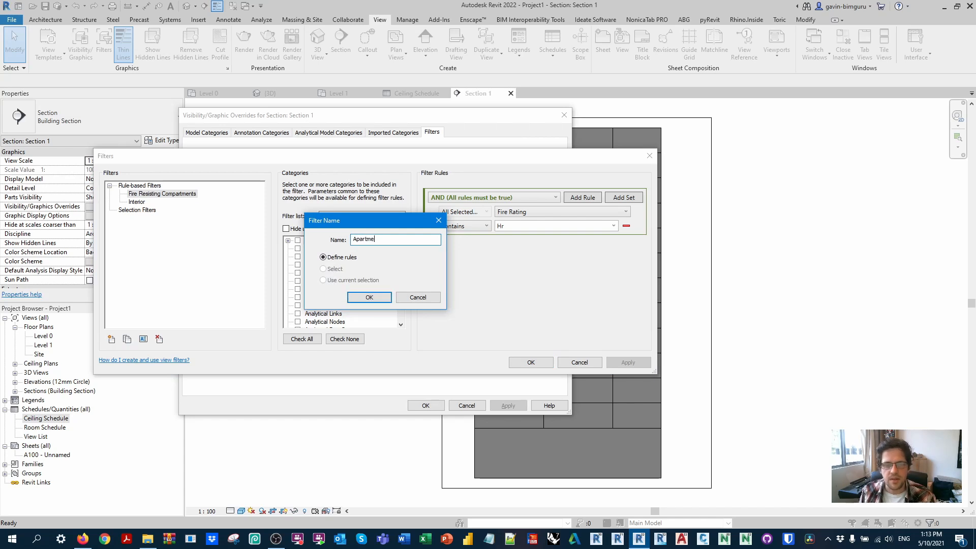
text(nt)
key(Return)
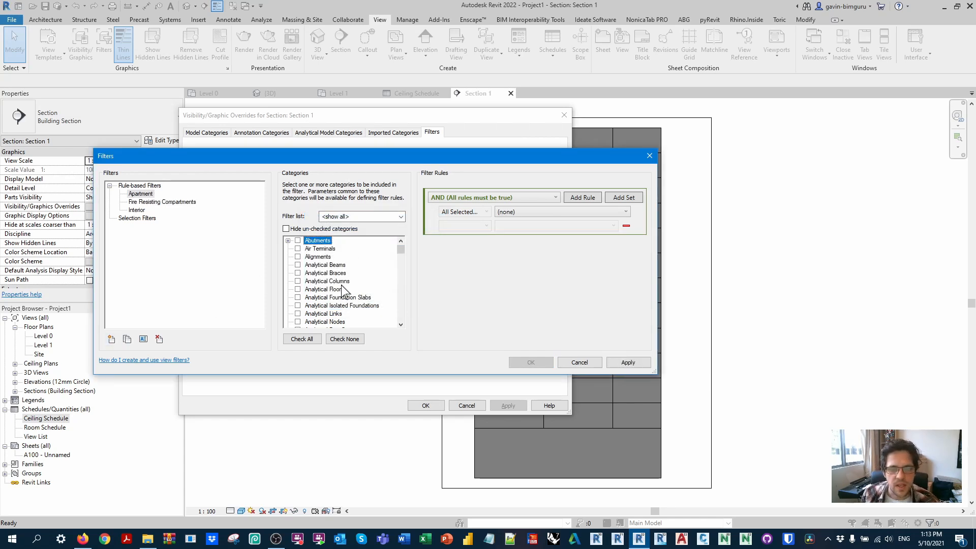
Step: Apply the Apartment filter to Ceilings with the rule Type Name equals Apartment 3m
scroll(343, 290, down, 6)
click(297, 321)
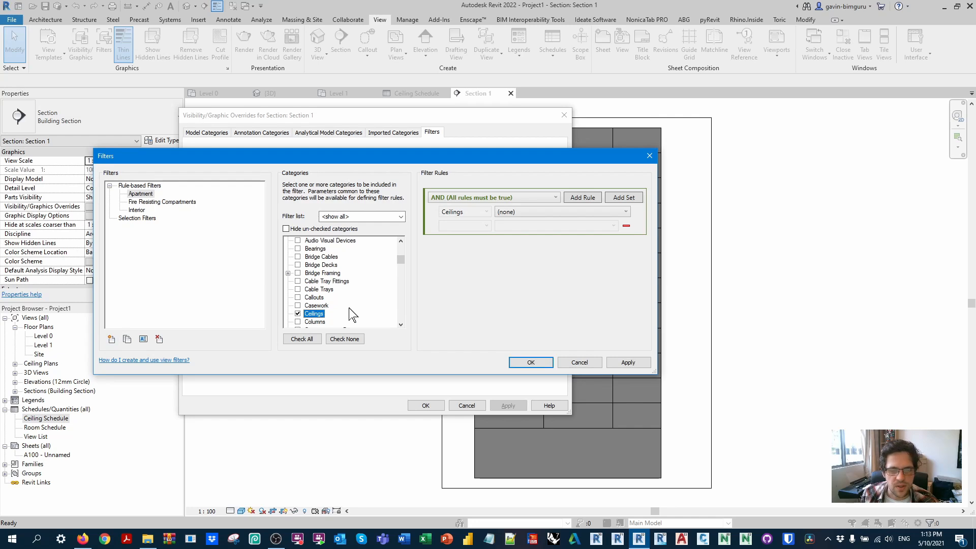
click(510, 214)
drag(630, 262, 629, 333)
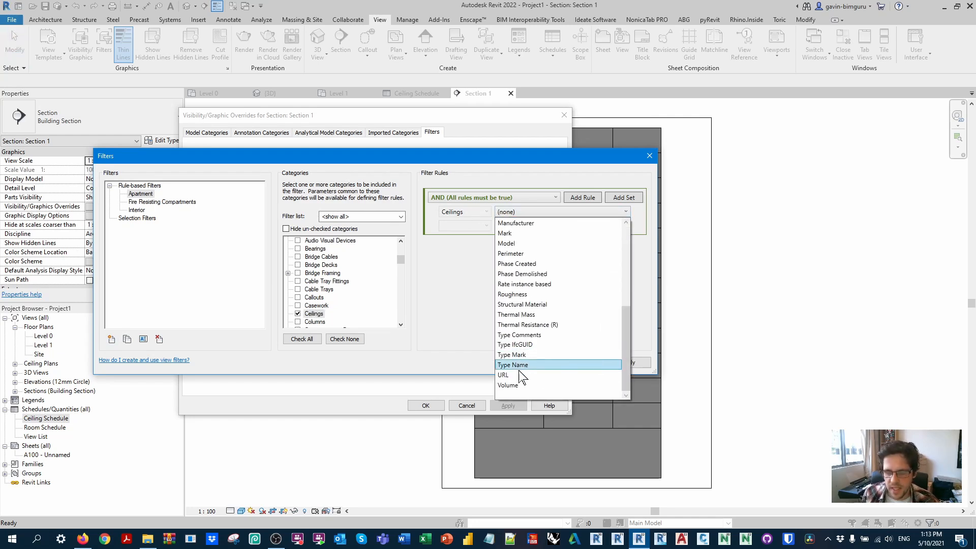
click(523, 375)
click(474, 226)
click(513, 238)
click(614, 226)
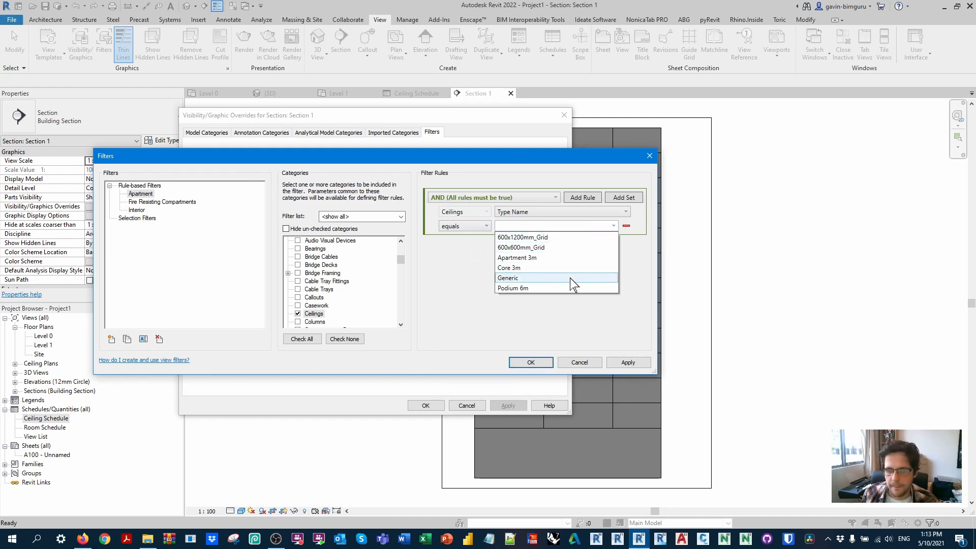
click(567, 258)
click(531, 362)
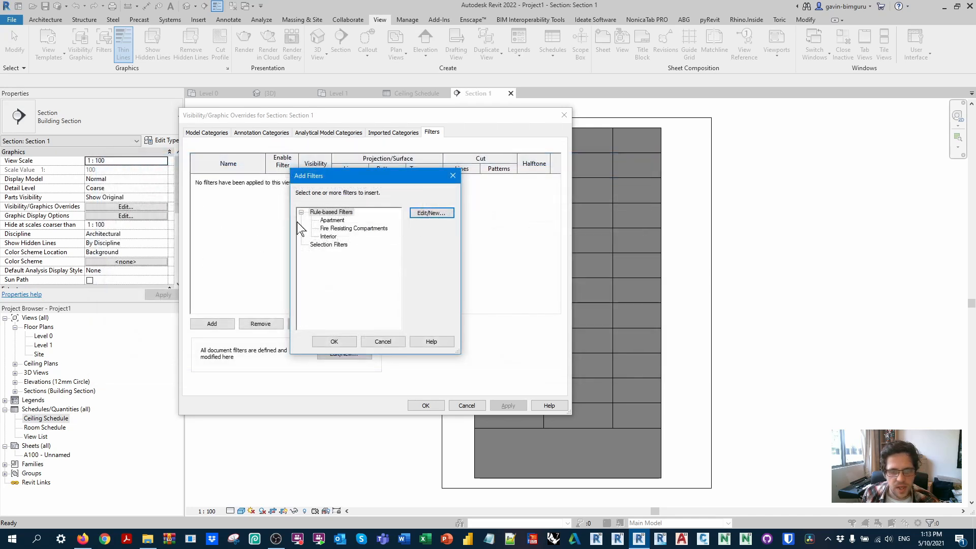
Step: Add the Apartment filter to the section view and override its surface pattern with a solid yellow fill
click(333, 220)
click(334, 341)
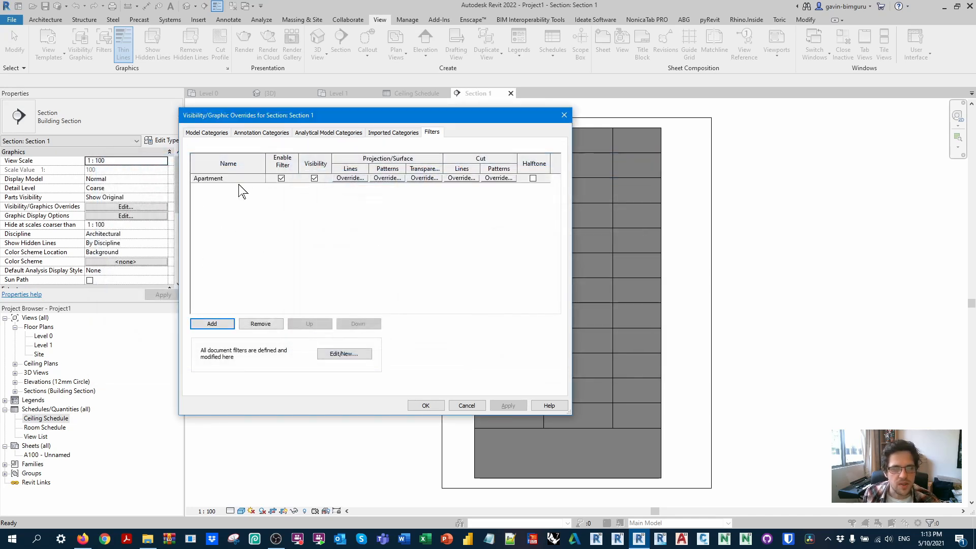
click(386, 178)
click(377, 247)
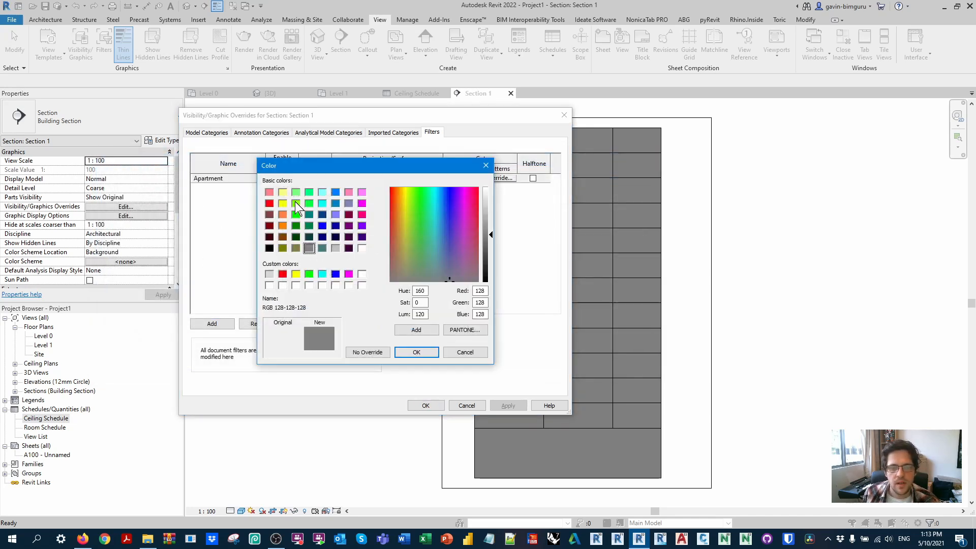
click(283, 192)
click(416, 351)
click(414, 232)
click(413, 315)
click(412, 322)
Step: Override the Apartment filter's cut pattern with a solid fill in RGB 255-255-128 and apply the view overrides
click(387, 177)
click(386, 232)
scroll(381, 239, up, 5)
click(386, 260)
click(393, 246)
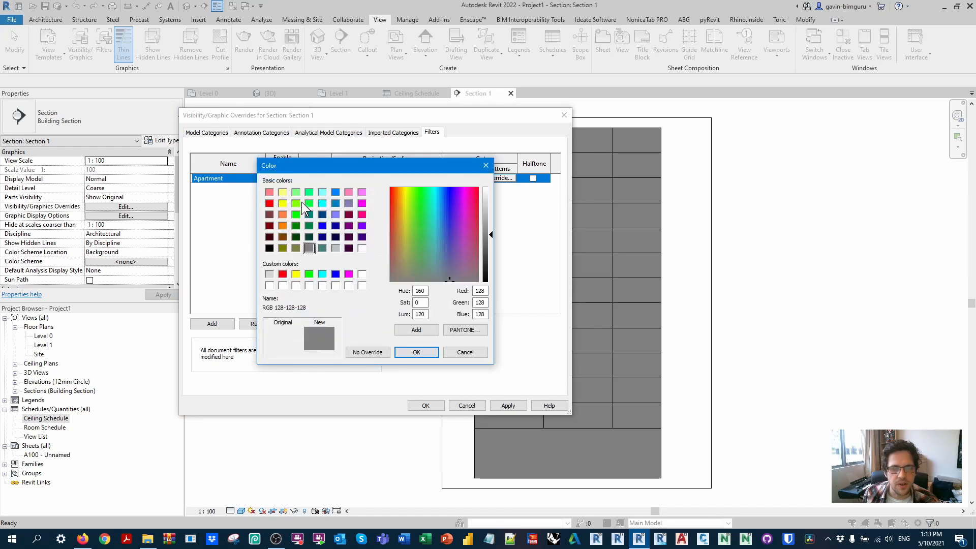
click(283, 193)
click(414, 354)
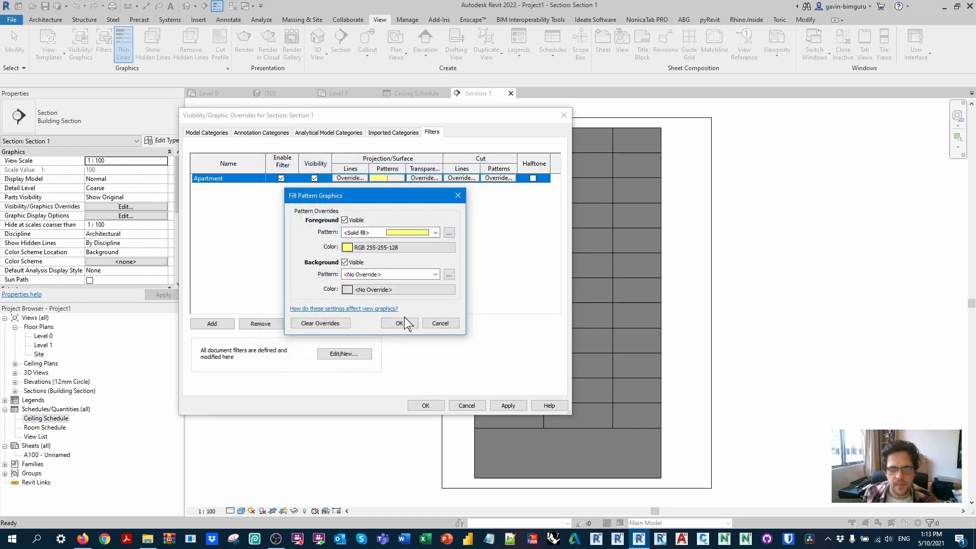
click(402, 322)
click(431, 404)
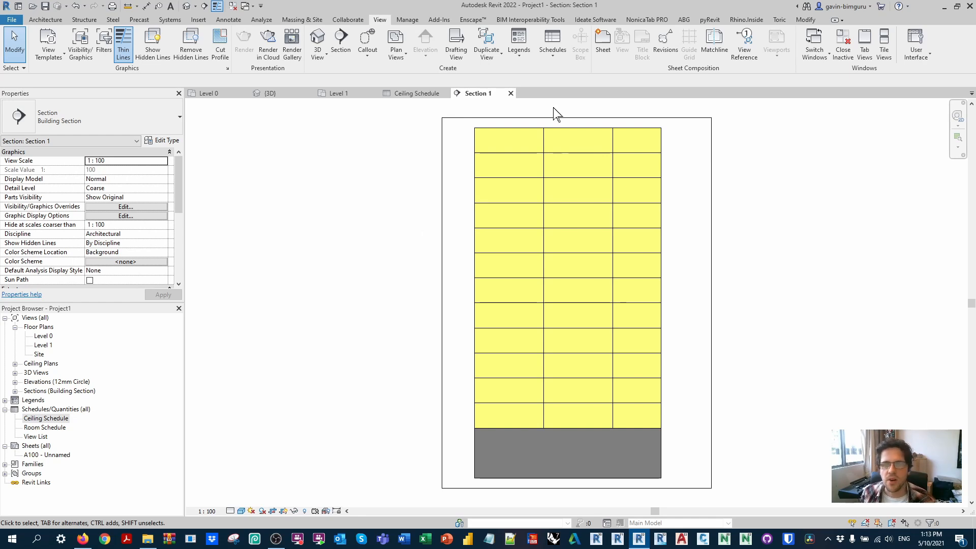
Step: Close the section view, rotate the section line on the Level 0 plan and move it to cut through the core
click(510, 93)
click(559, 187)
key(r)
key(o)
click(691, 187)
click(537, 206)
drag(536, 206, 496, 224)
Step: Examine the rotated section in its view and return to the ceiling schedule
right_click(703, 138)
click(764, 194)
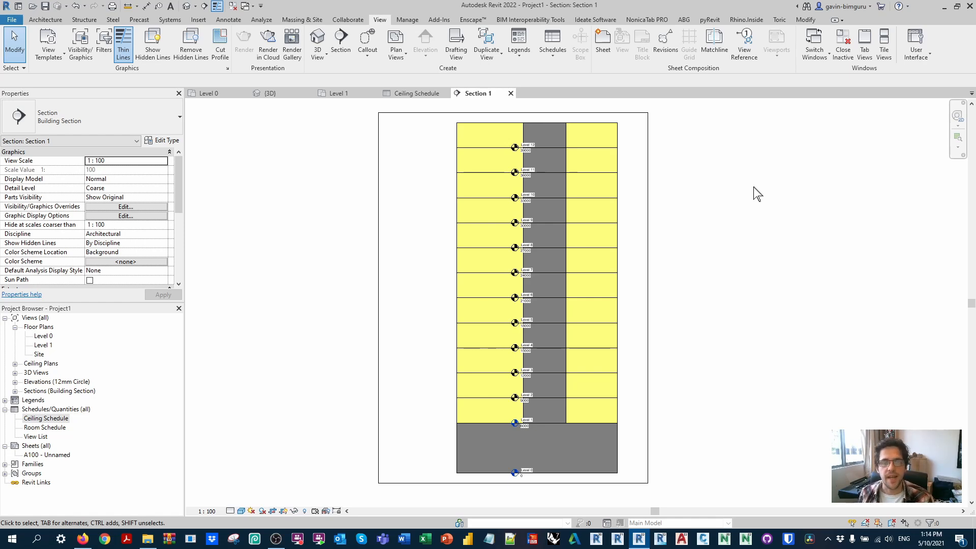
click(413, 93)
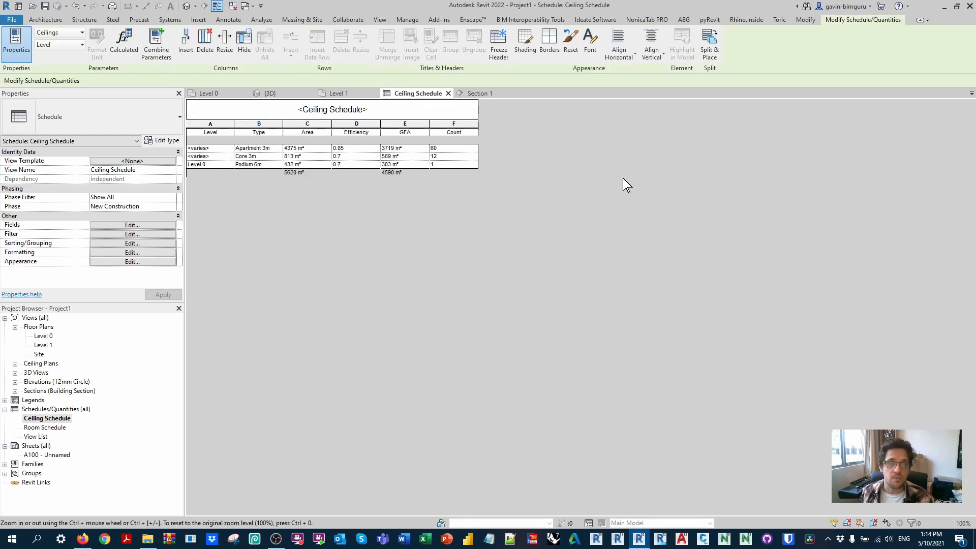